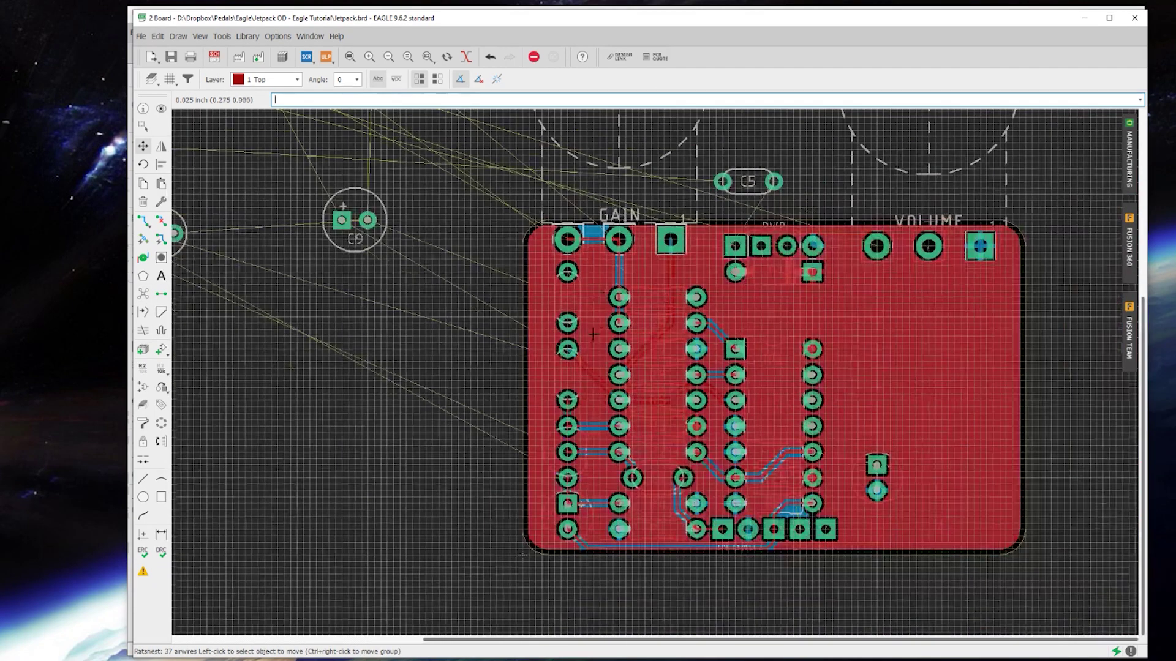
Move capacitor C5 onto the board, directly below the GAIN potentiometer's pads and above R10.
scroll(588, 340, up, 2)
scroll(606, 350, down, 3)
scroll(704, 211, up, 2)
click(738, 211)
scroll(646, 328, up, 5)
click(585, 294)
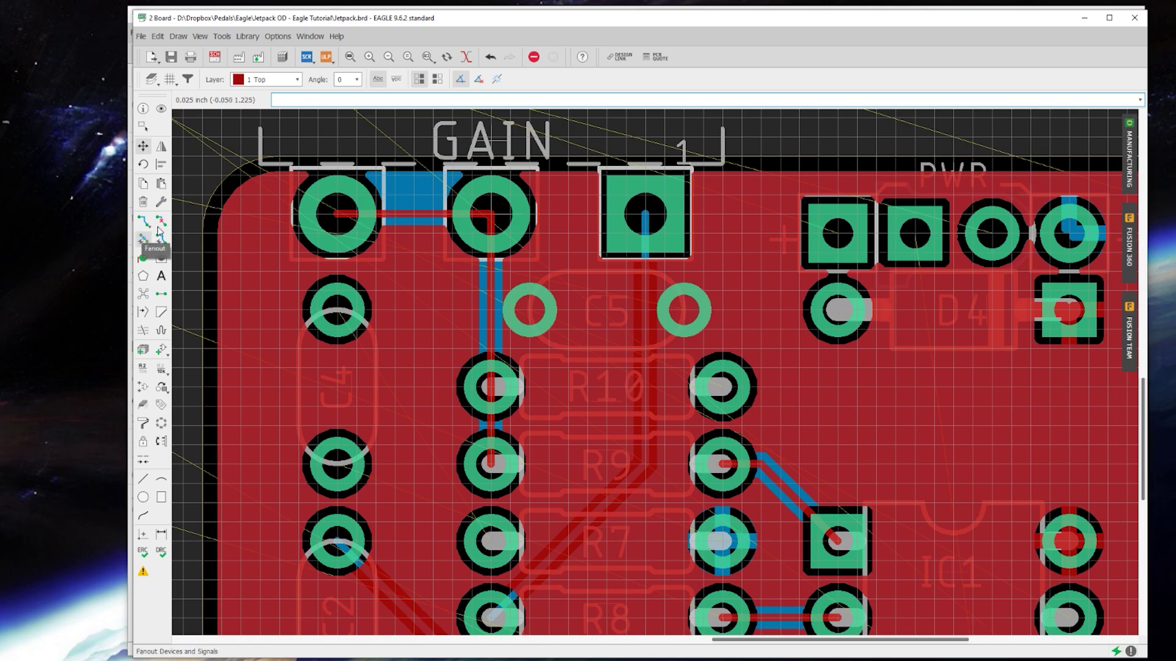
On the bottom layer, shift the vertical trace from GAIN pin 1 so it passes between C5's pads, and refresh the ratsnest.
click(270, 79)
click(275, 93)
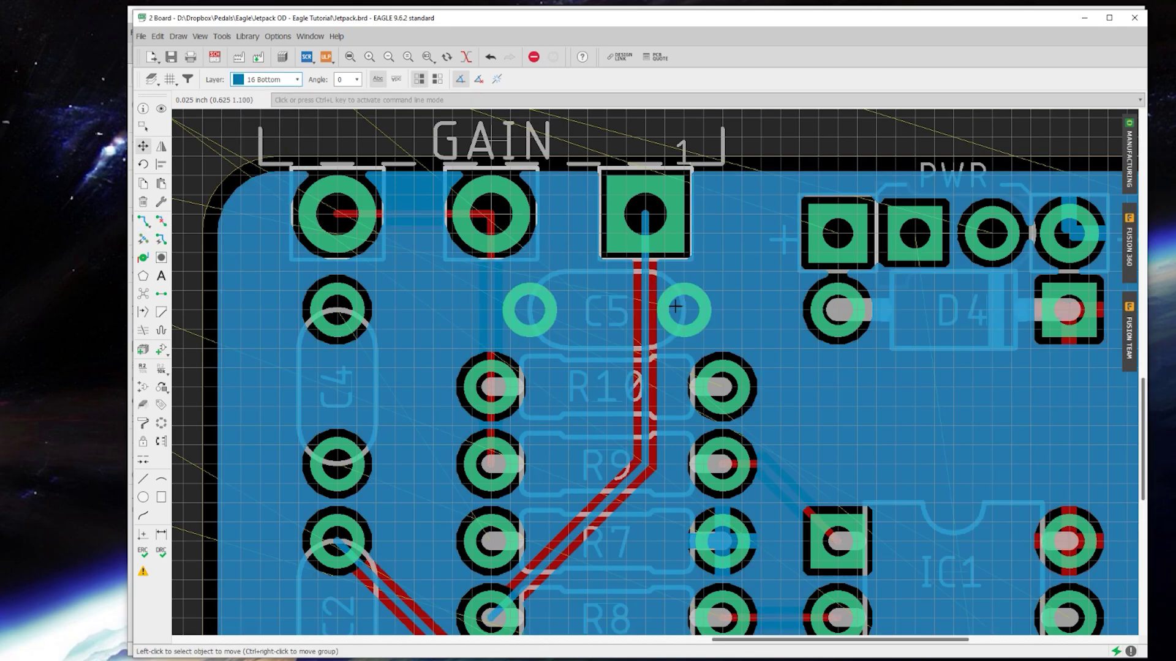
click(142, 147)
click(646, 327)
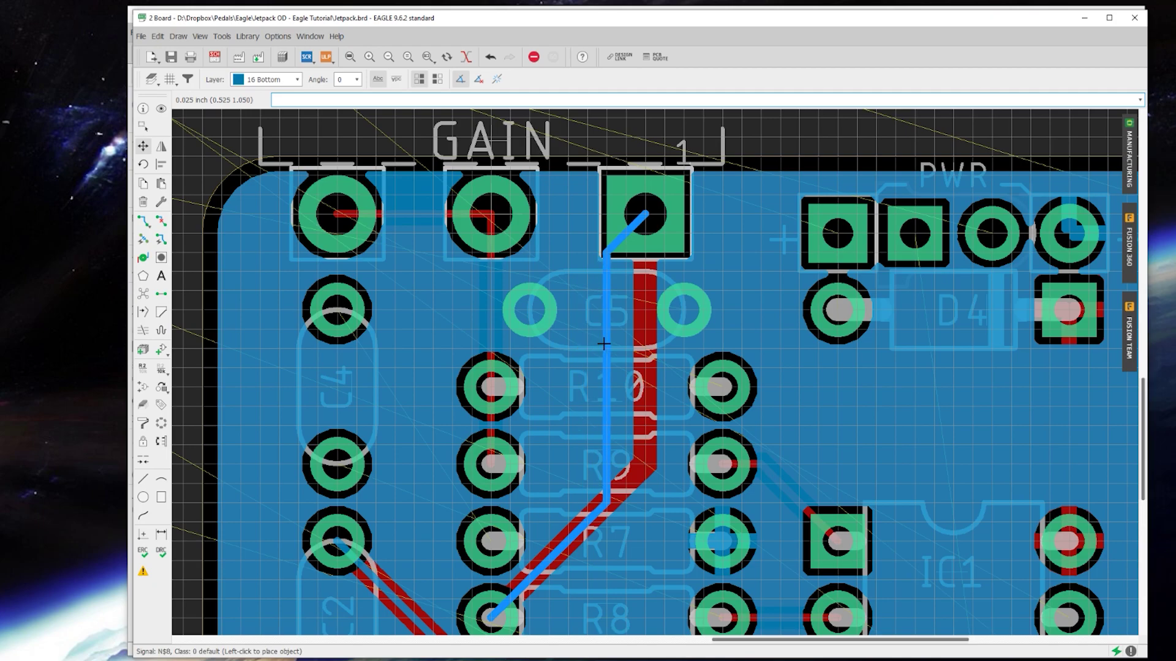
click(601, 344)
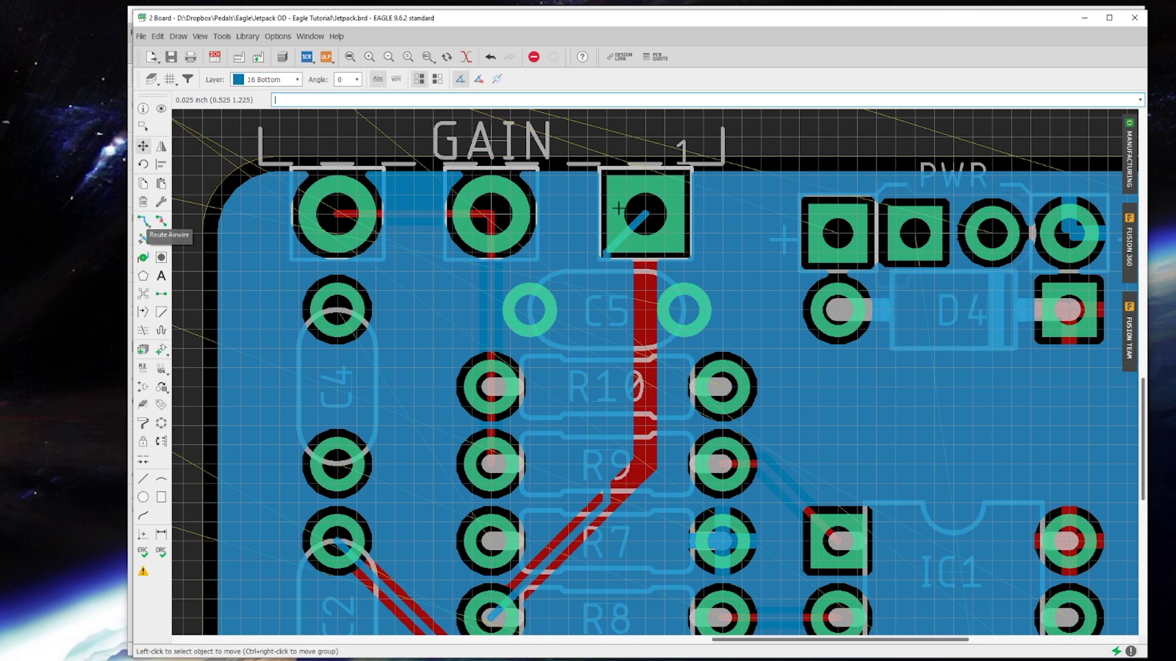
click(144, 295)
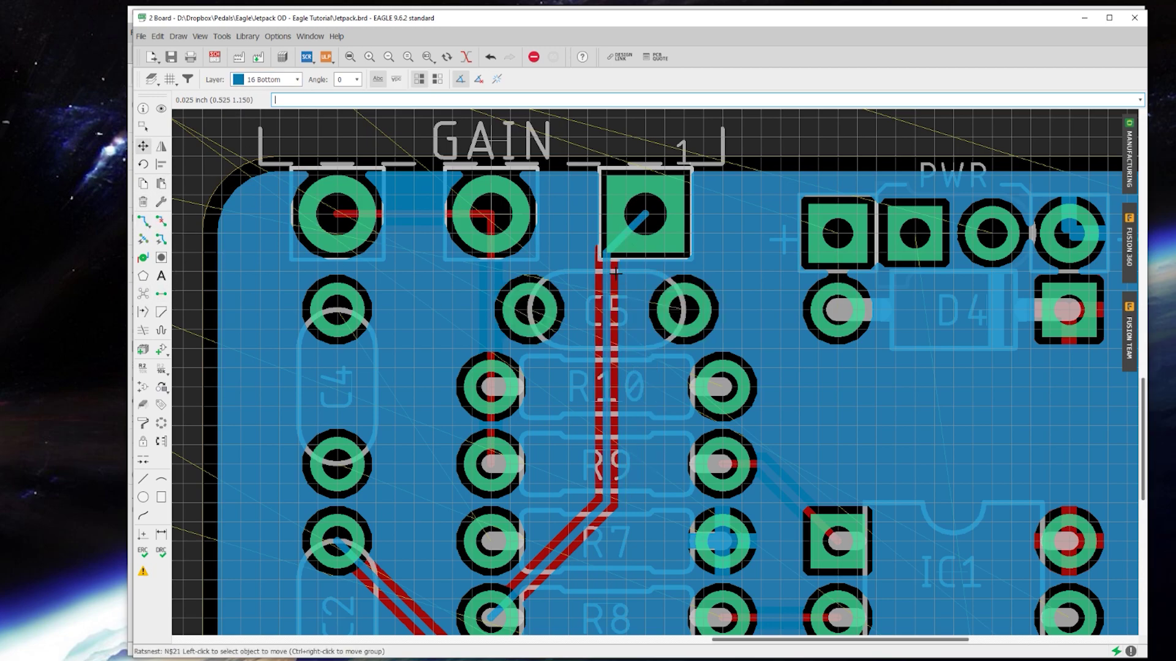
Move the diagonal segment at GAIN pin 1 below the pad, so the trace leaves it vertically, and refresh the ratsnest.
click(623, 237)
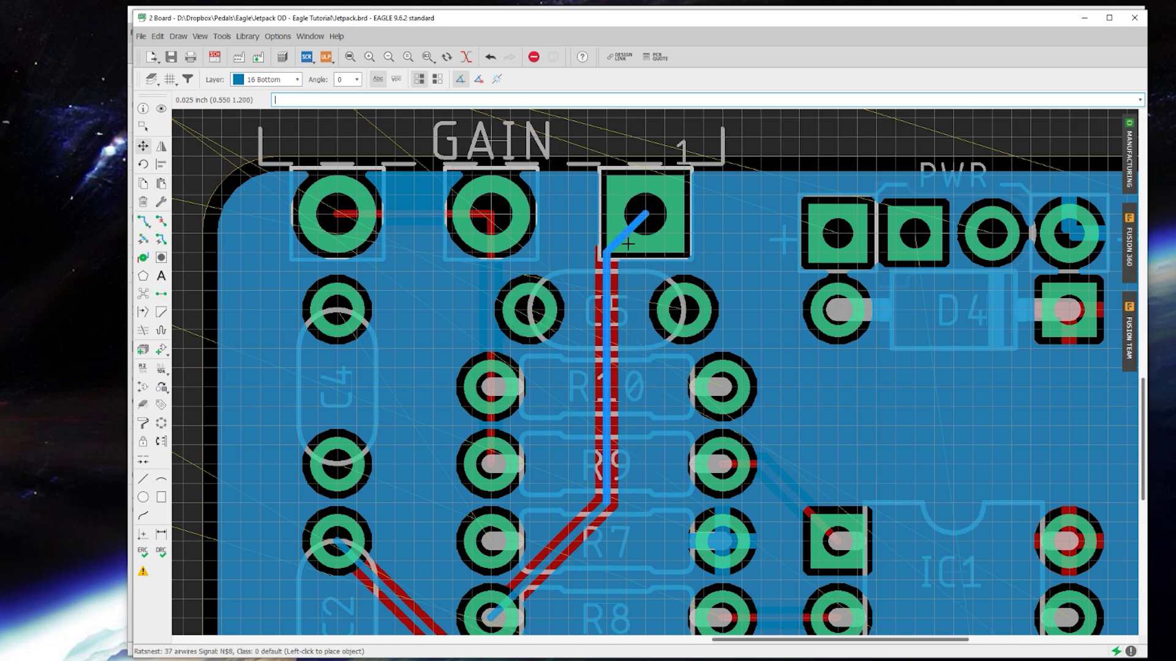
click(630, 283)
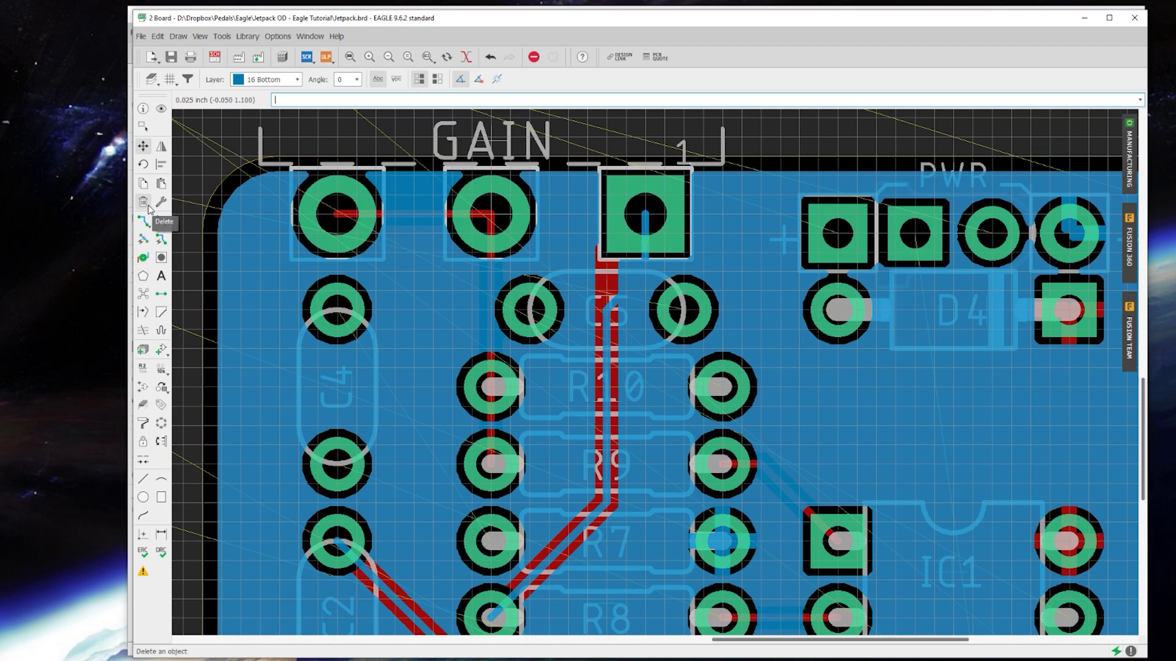
click(144, 298)
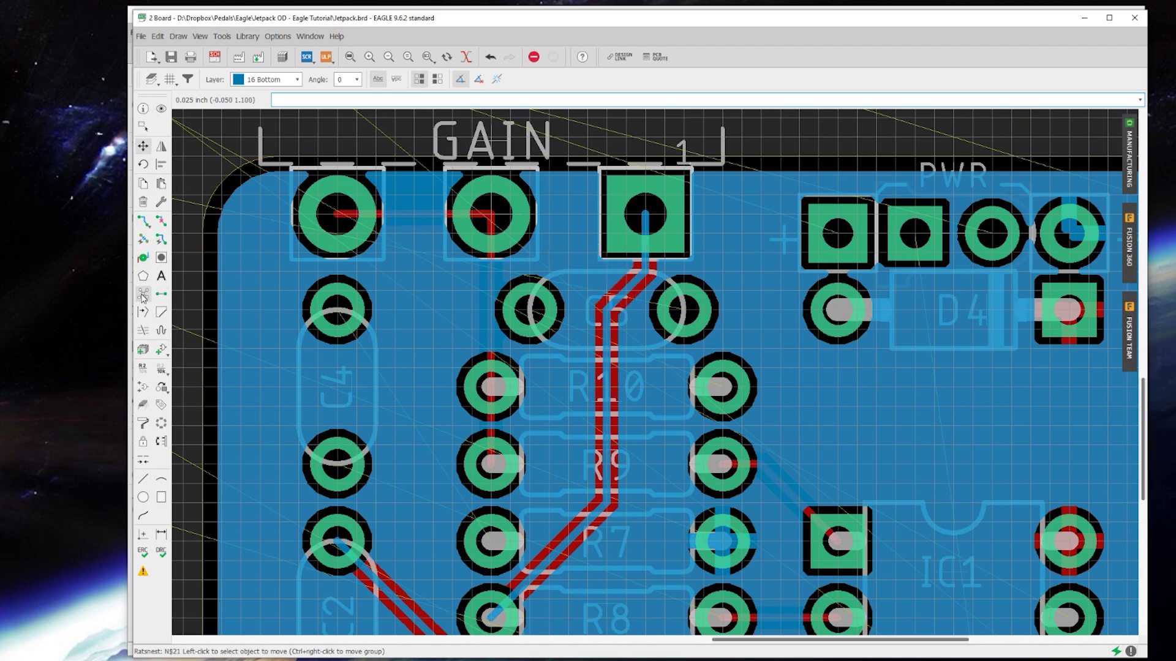
Bend the top-layer trace between GAIN's middle pad and R10 away from C5's nearer pad, and refresh the ratsnest.
click(490, 303)
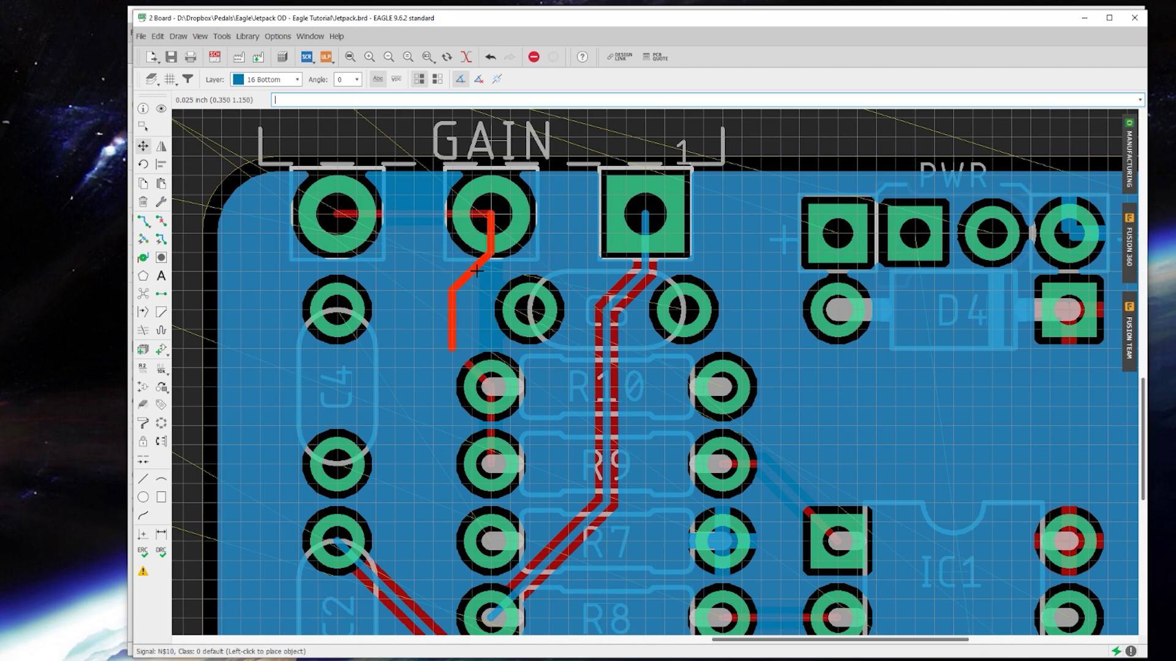
click(462, 310)
click(144, 295)
click(266, 80)
click(265, 90)
click(480, 376)
click(481, 338)
click(481, 263)
click(481, 282)
click(143, 295)
Move resistor R7 out of the resistor column to the free area outside the board.
scroll(597, 269, down, 2)
scroll(381, 489, up, 2)
click(144, 221)
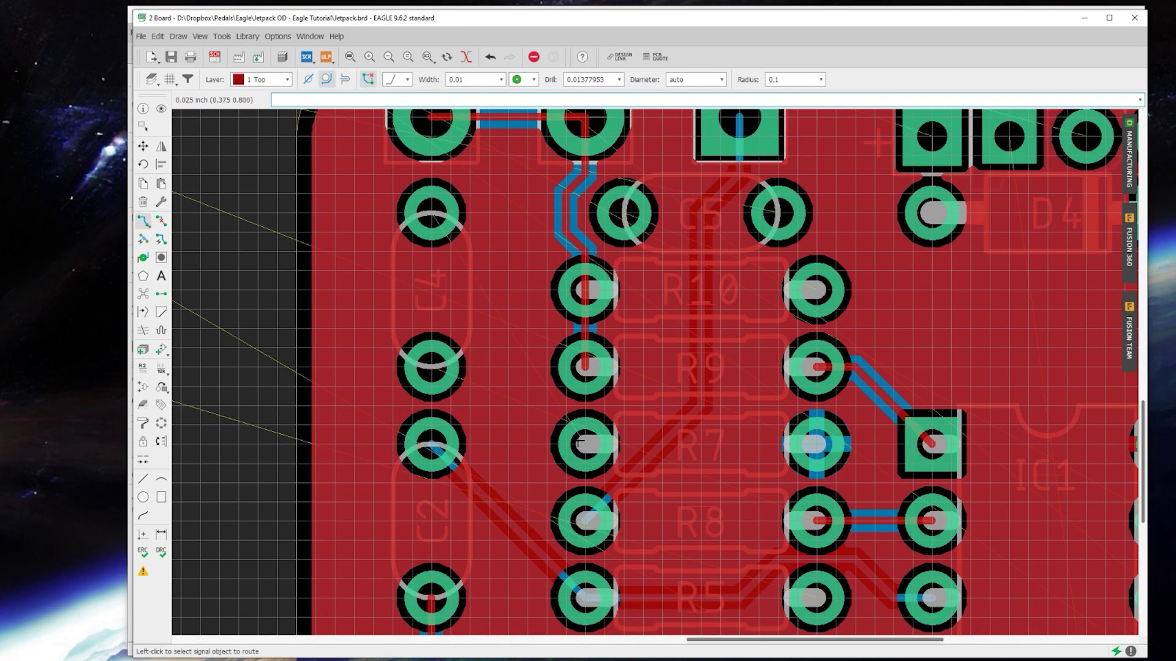
click(144, 146)
click(694, 448)
scroll(689, 447, down, 4)
click(404, 355)
Move resistors R9 and R10 down one row each, leaving the row above R10 free.
scroll(747, 444, up, 3)
click(652, 398)
key(Escape)
click(641, 393)
click(644, 458)
click(659, 331)
click(663, 395)
Shift the vertical trace from GAIN to R10 midway between the C4 and resistor columns, and refresh the ratsnest.
click(539, 259)
click(550, 265)
click(551, 268)
click(487, 269)
click(143, 294)
Place resistor R7 in the free row above R10 and refresh the ratsnest.
scroll(639, 338, down, 2)
click(631, 144)
scroll(649, 352, up, 4)
click(641, 312)
scroll(574, 331, down, 3)
click(144, 294)
scroll(484, 242, down, 1)
scroll(445, 279, up, 2)
Route a trace on layer 16 Bottom from C4's upper pad to R7's left pad.
click(265, 80)
click(260, 101)
click(143, 221)
click(430, 253)
click(559, 318)
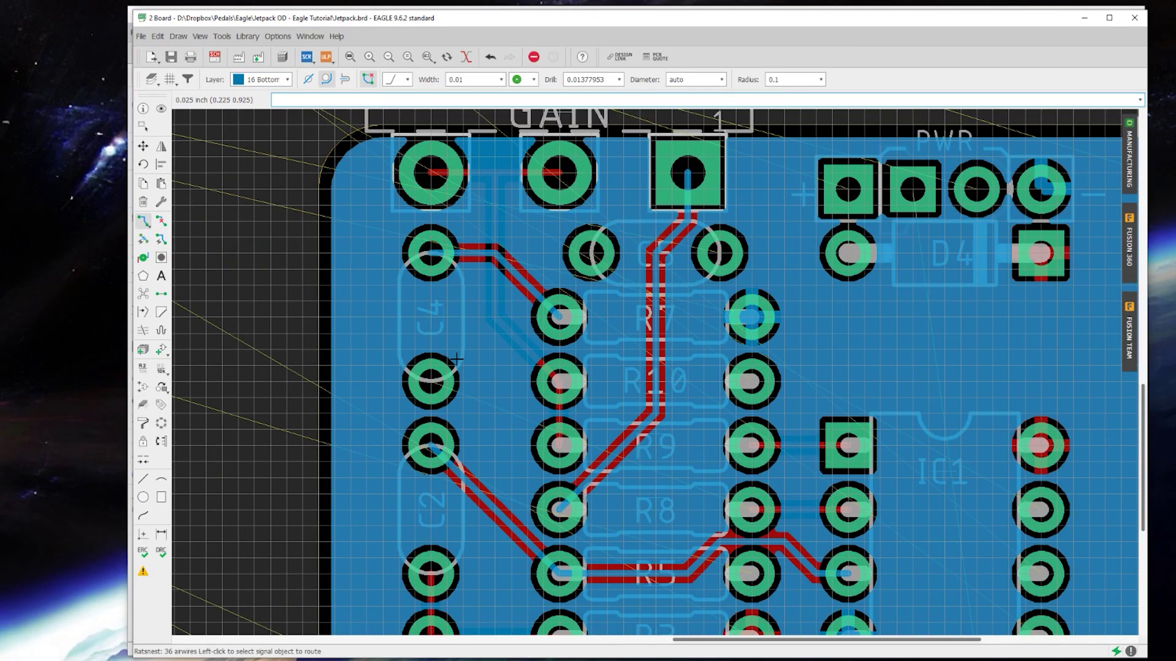
Route a trace on layer 1 Top from R8's right pad to C4's lower pad.
click(264, 80)
click(261, 92)
scroll(561, 560, up, 3)
click(890, 471)
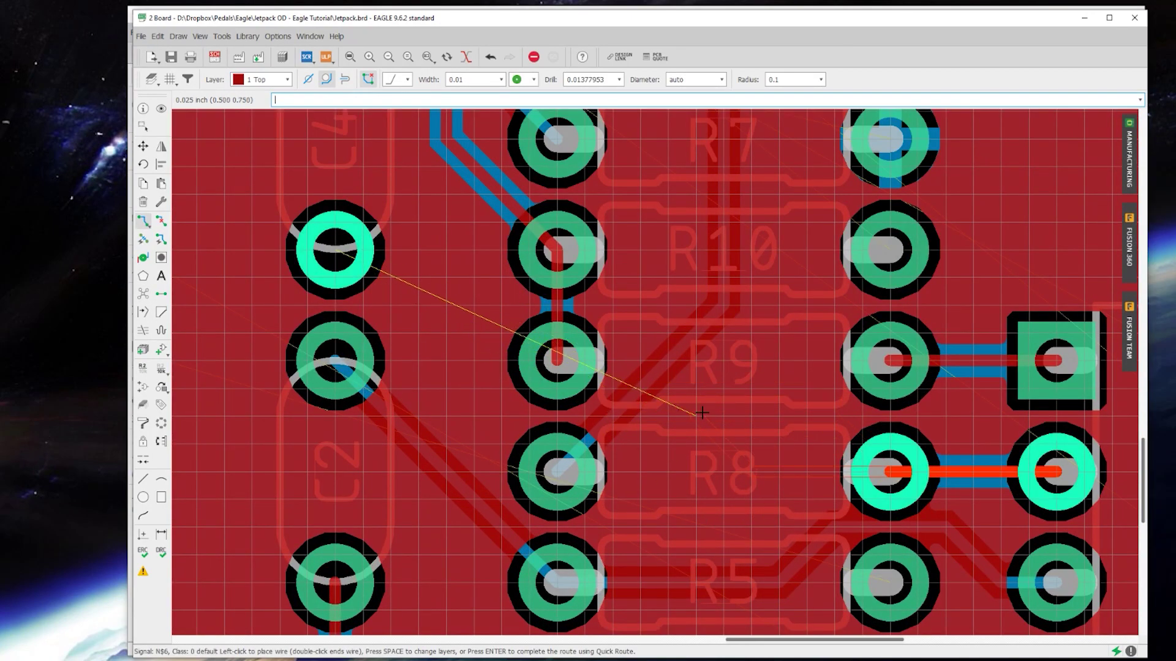
click(335, 250)
scroll(643, 398, down, 2)
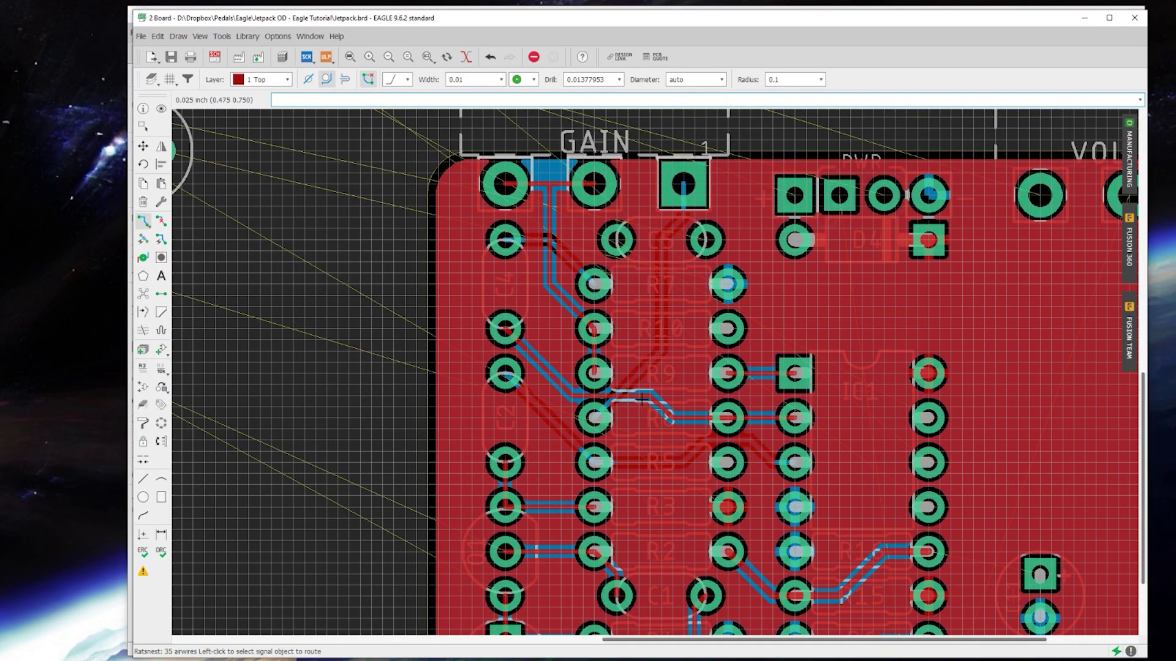
Move the board outline's upper left corner up, above the GAIN label.
scroll(643, 398, down, 3)
scroll(637, 481, up, 4)
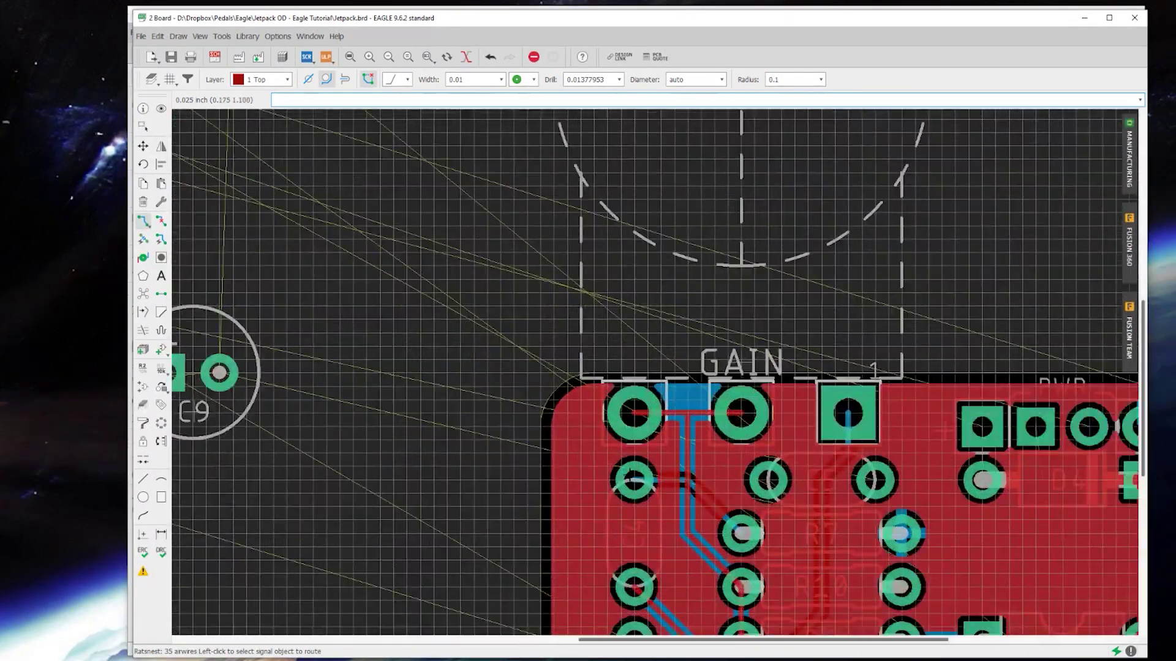
click(142, 146)
scroll(560, 398, up, 3)
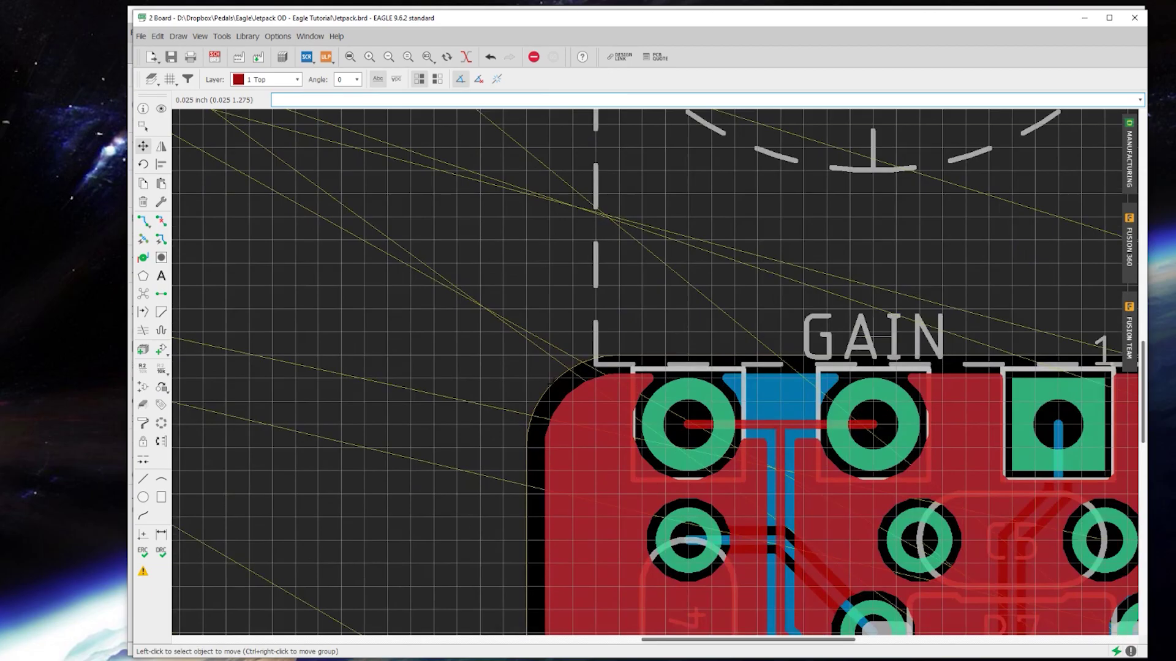
click(549, 382)
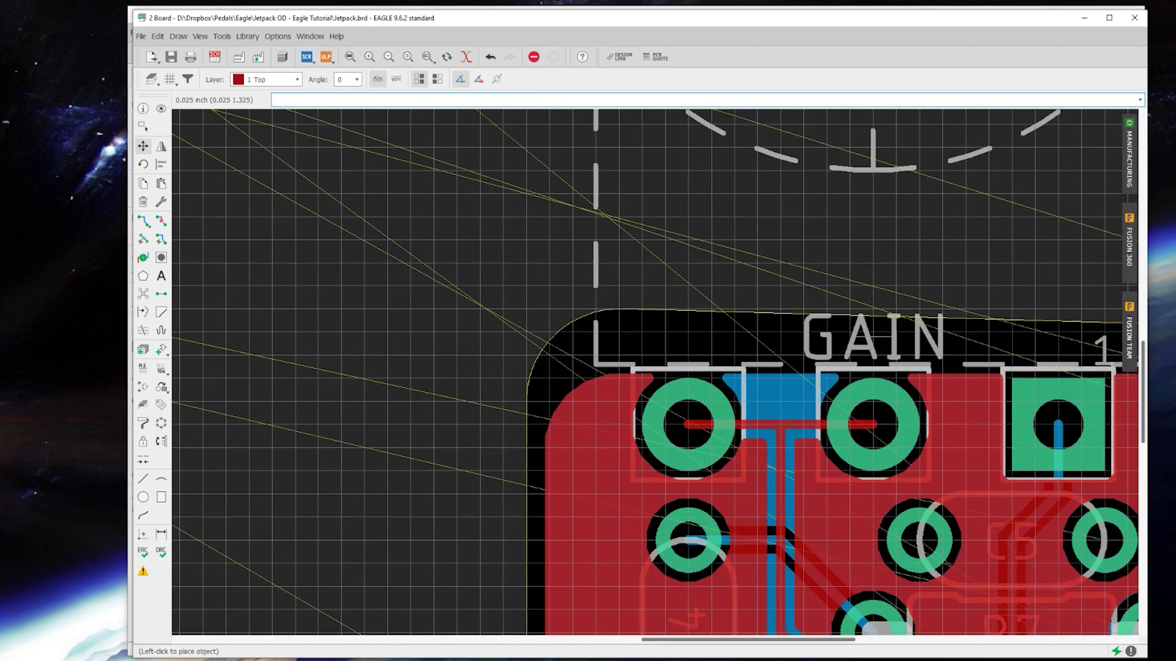
click(553, 333)
Move the board outline's upper right corner up to level the top edge with the upper left corner.
scroll(458, 369, down, 5)
scroll(554, 374, up, 4)
scroll(539, 378, down, 3)
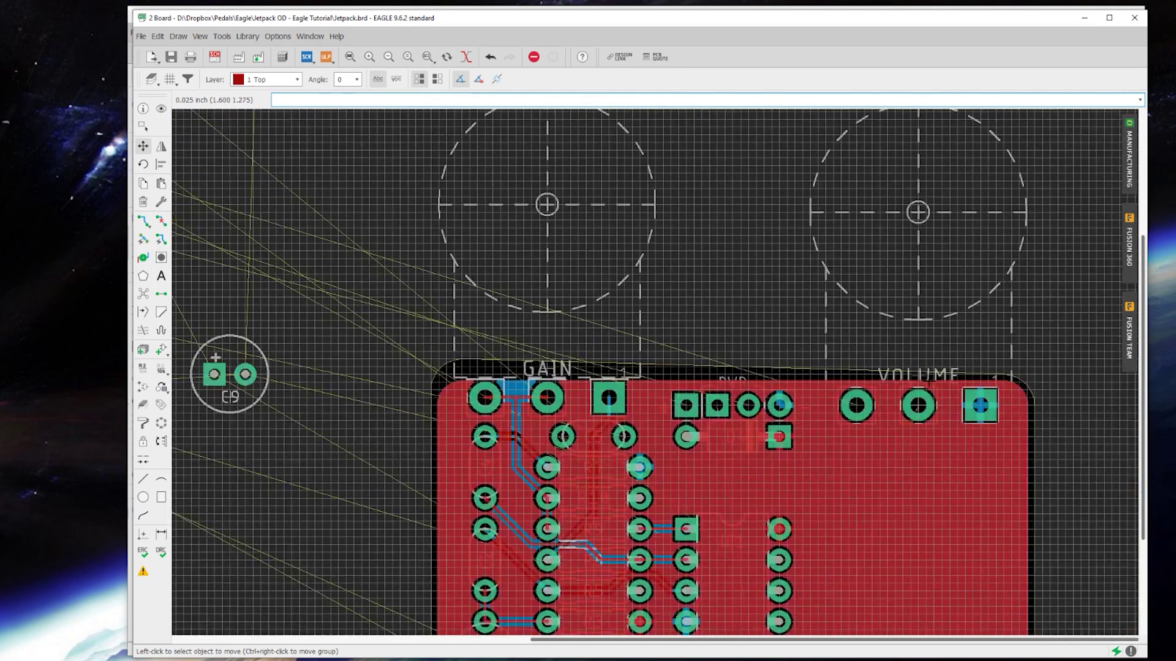
scroll(897, 427, up, 3)
click(1101, 383)
click(1085, 352)
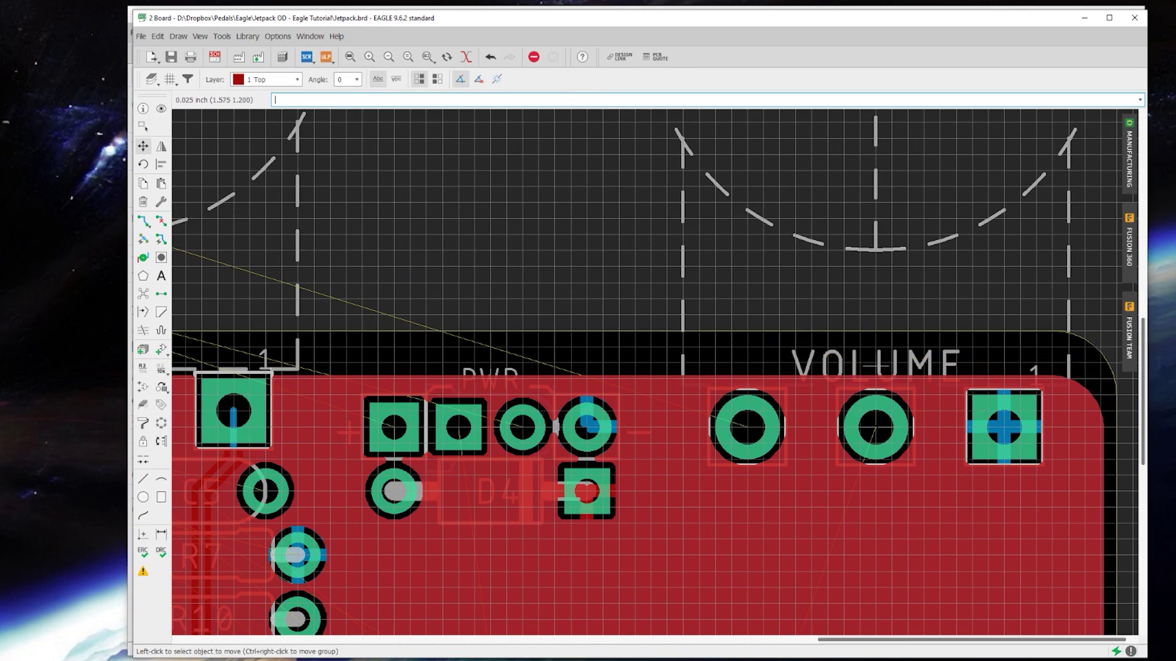
Move the VOLUME potentiometer and the PWR connector up one grid step, in line with the GAIN pads.
click(881, 366)
click(881, 350)
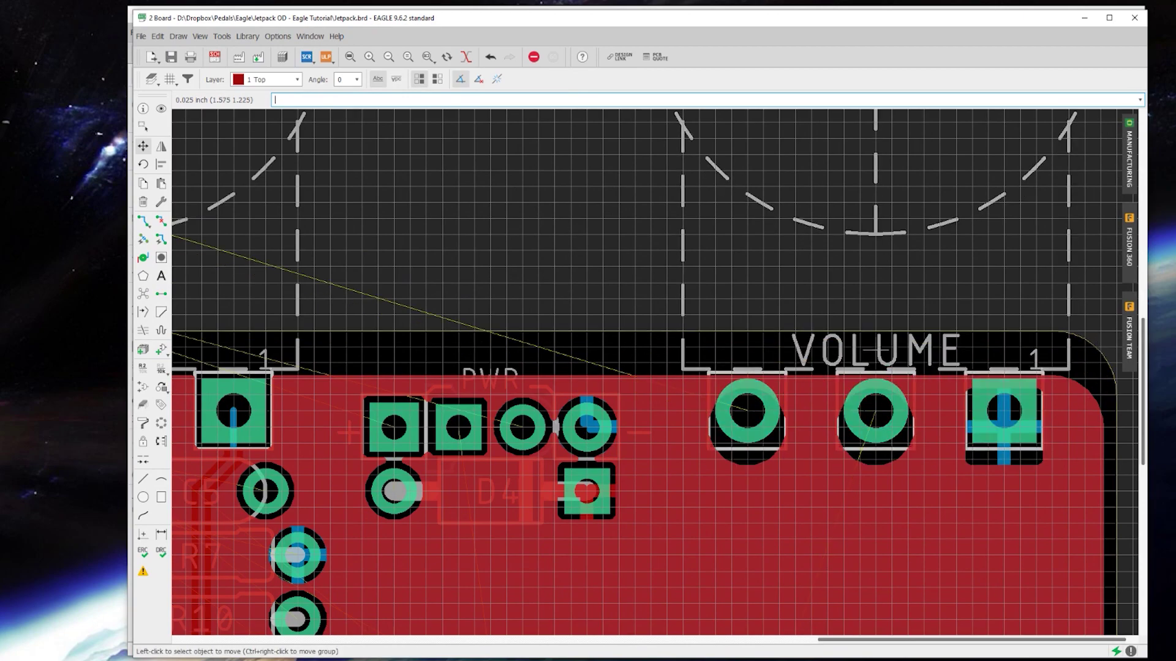
click(491, 425)
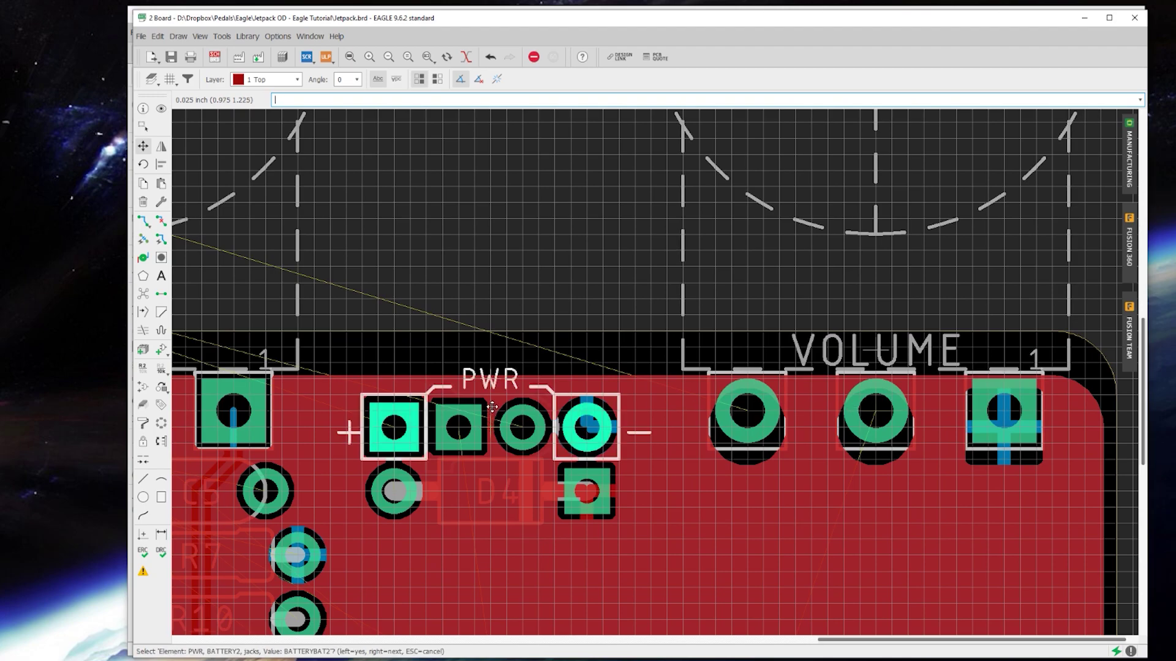
click(492, 407)
click(492, 404)
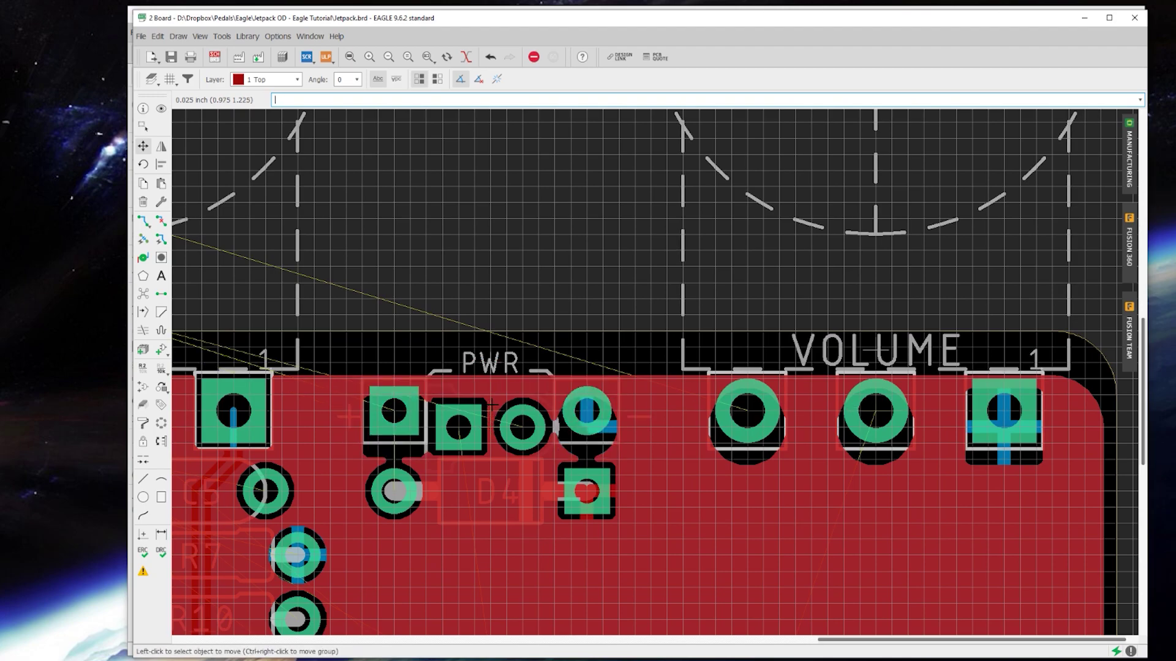
Move the two-pin part between the PWR connector's outer pads up one grid step to align with them.
click(491, 429)
click(491, 429)
click(490, 412)
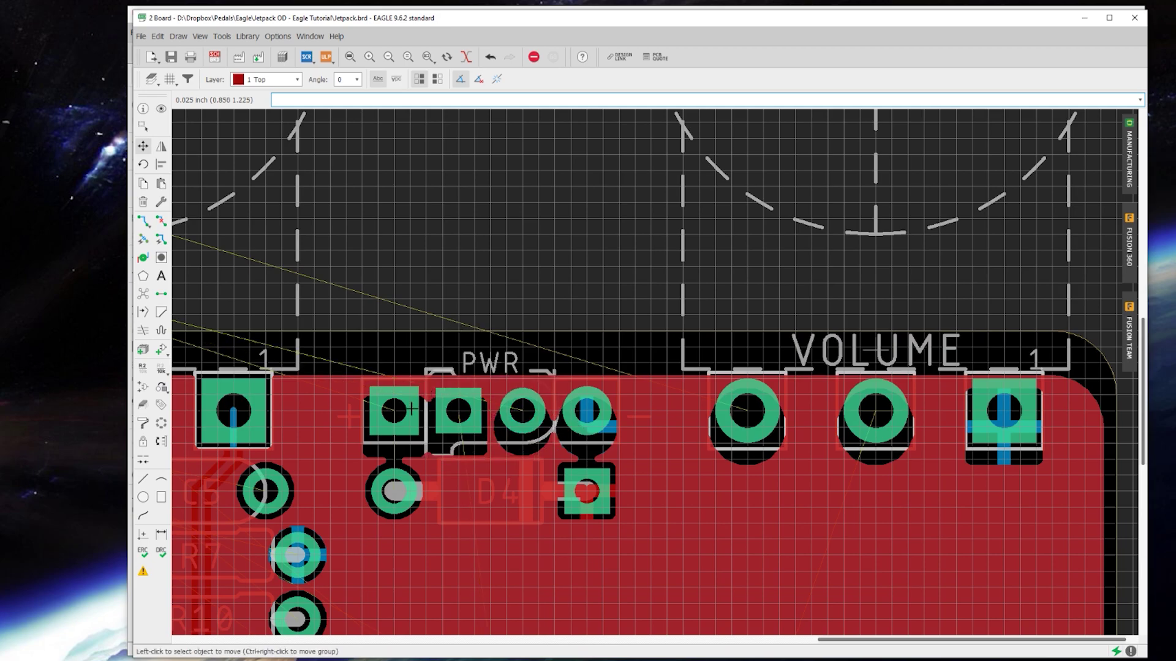
click(488, 412)
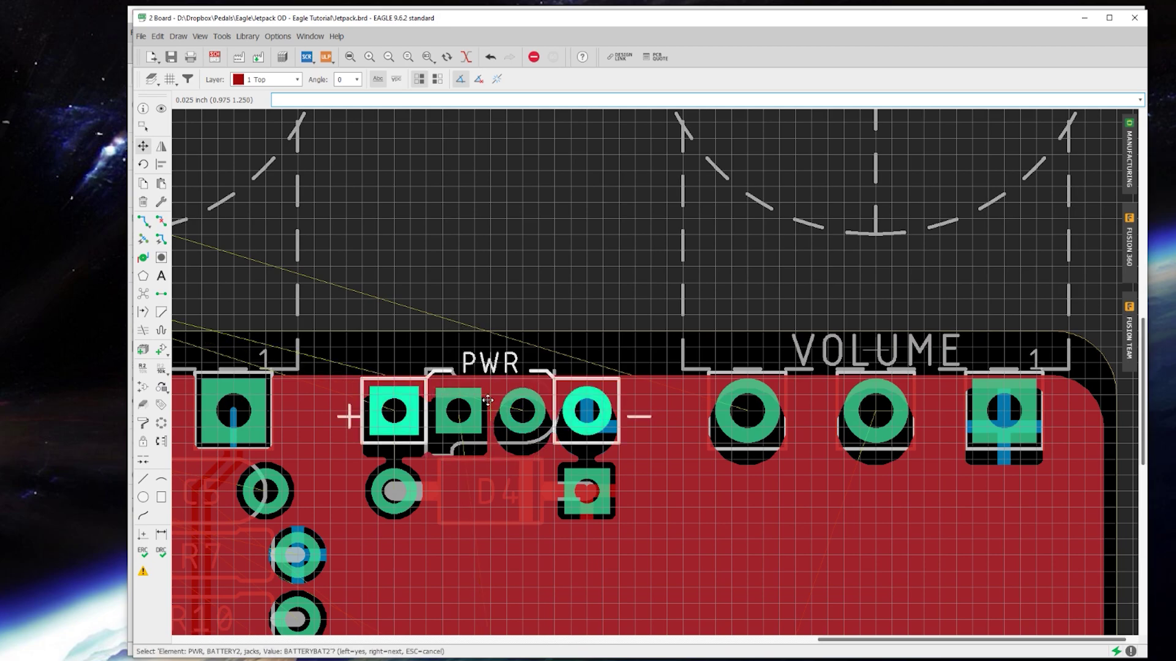
click(488, 400)
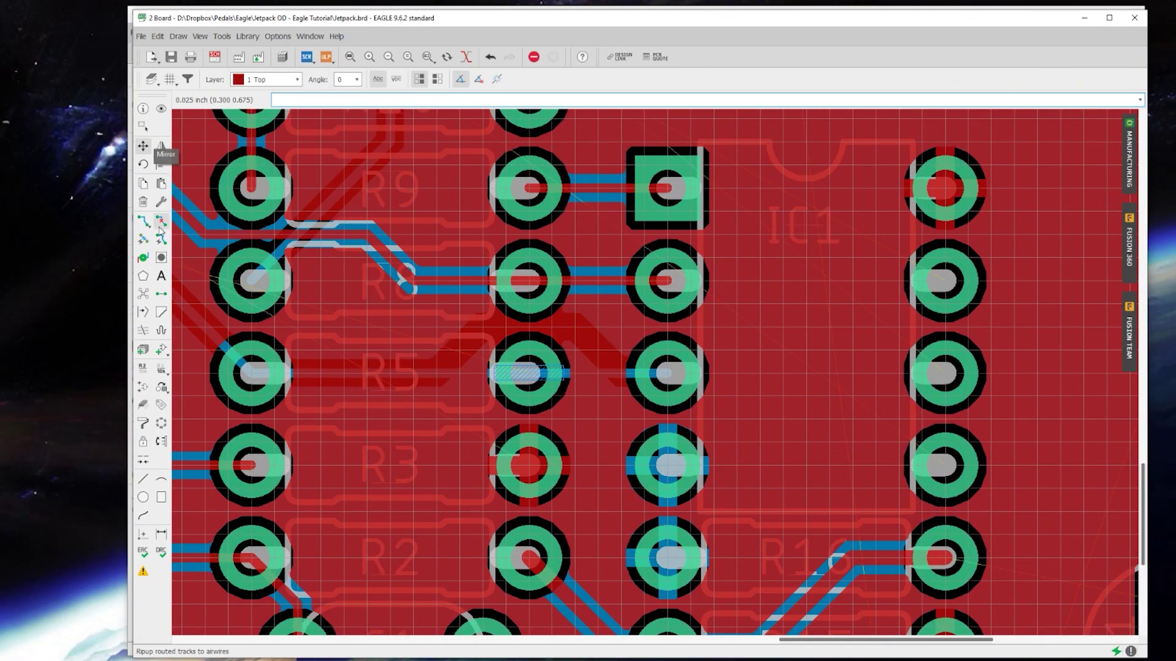
Rip up the trace between R5's left pad and IC1's third pin and reroute it on layer 16 Bottom, below R5's right pad.
click(161, 221)
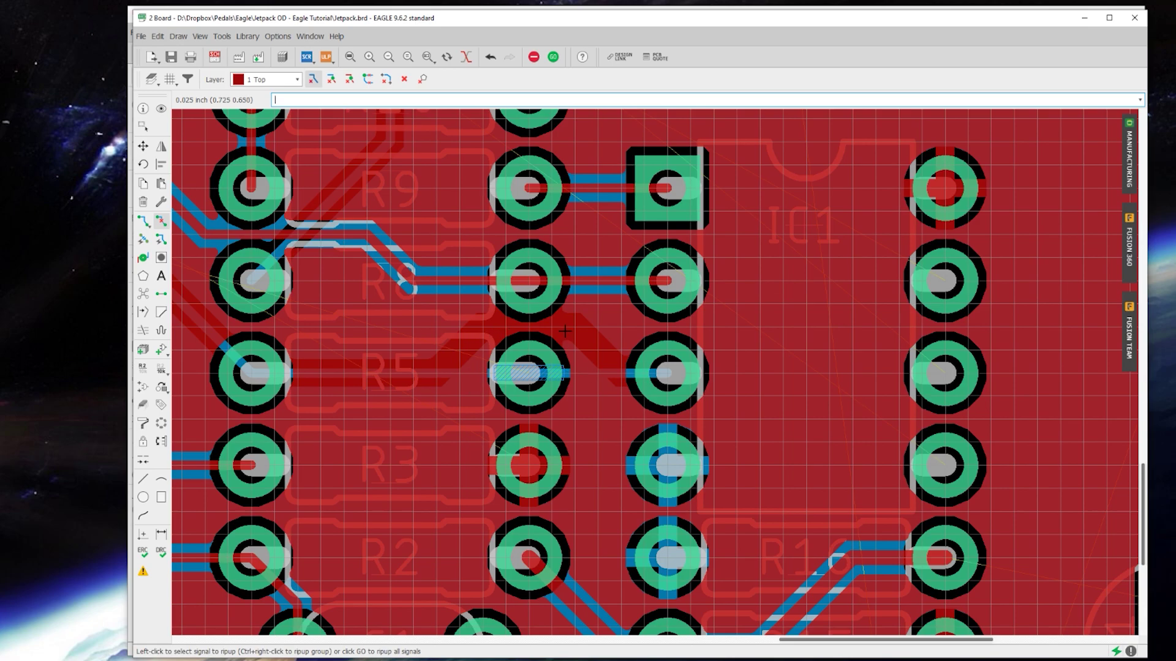
click(599, 370)
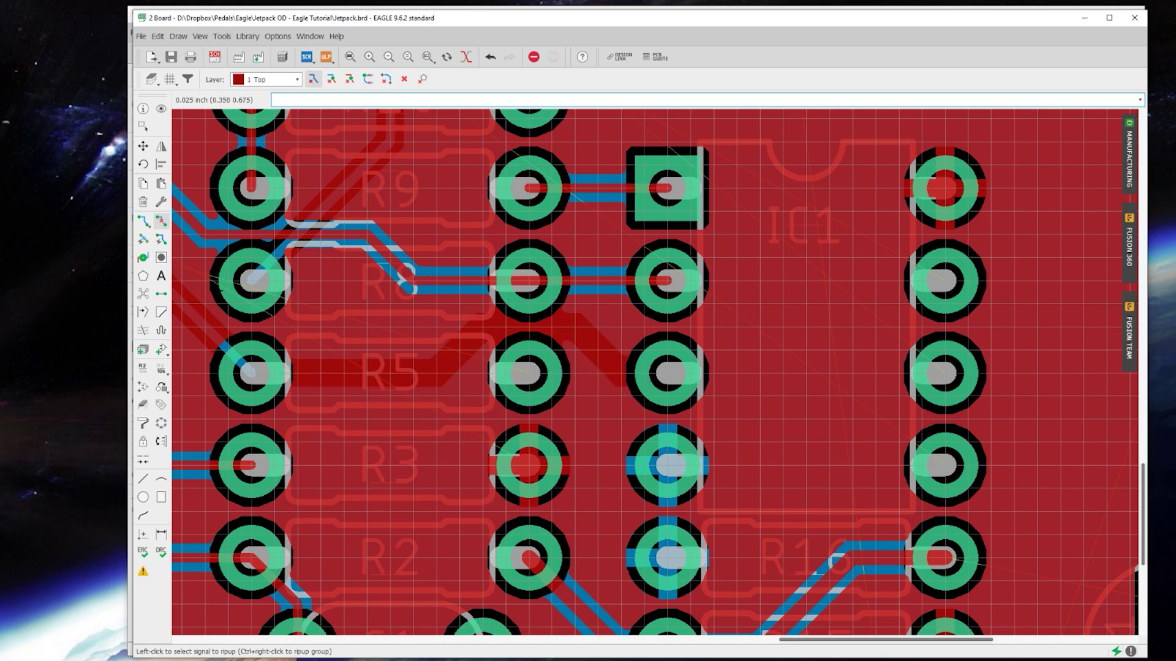
click(142, 221)
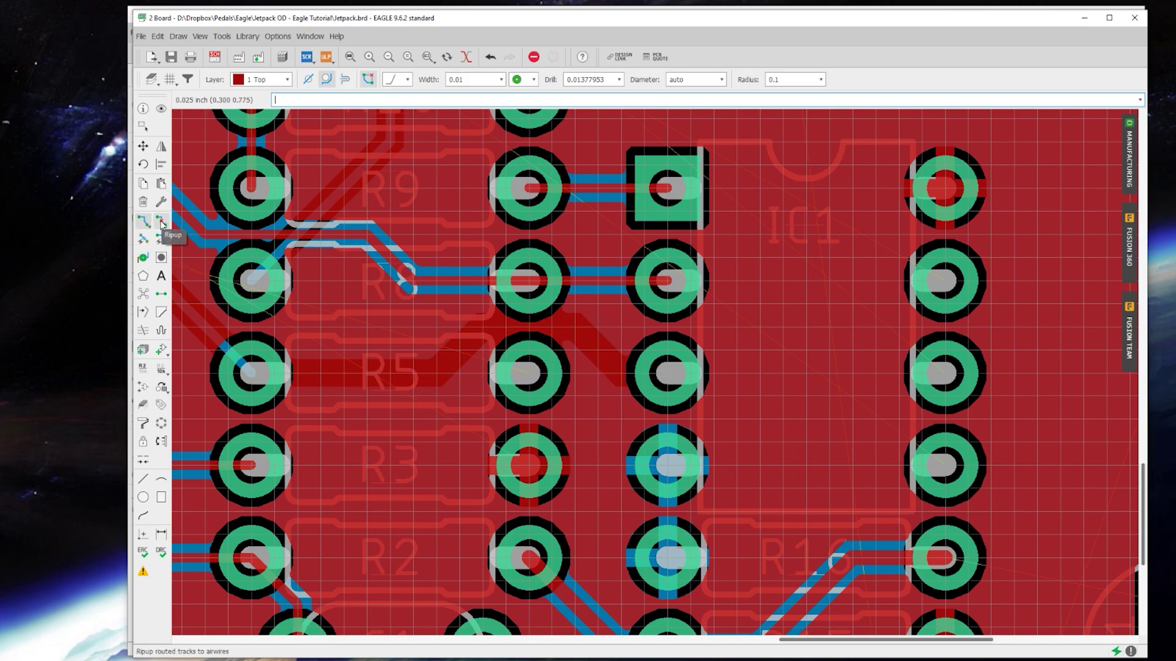
click(260, 80)
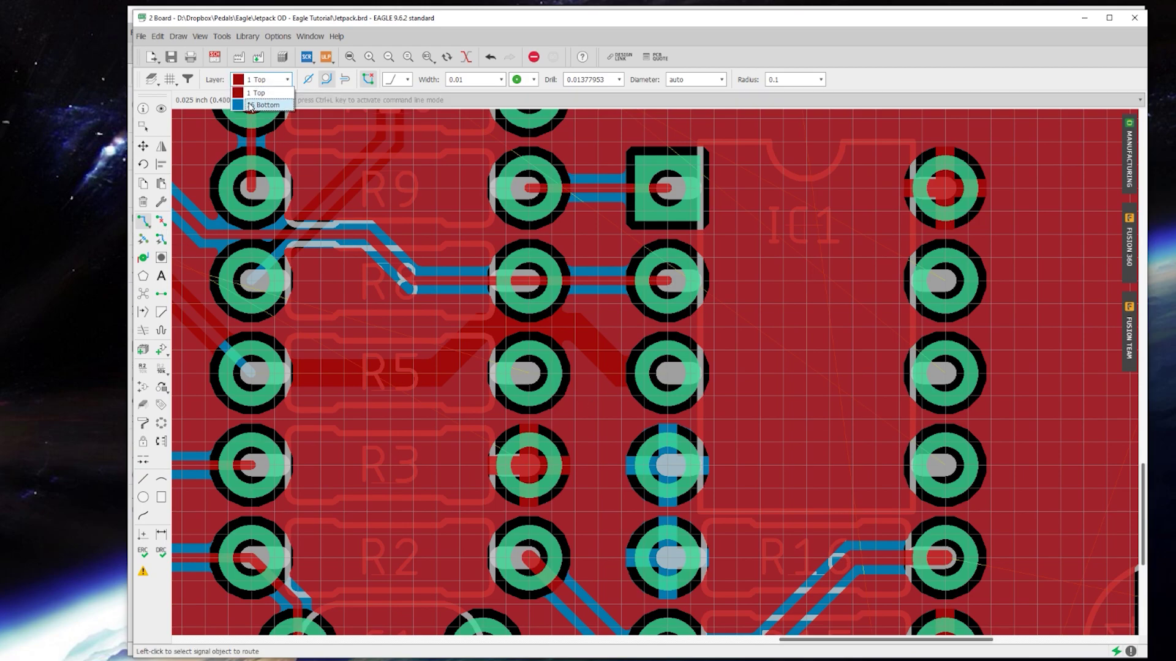
click(254, 107)
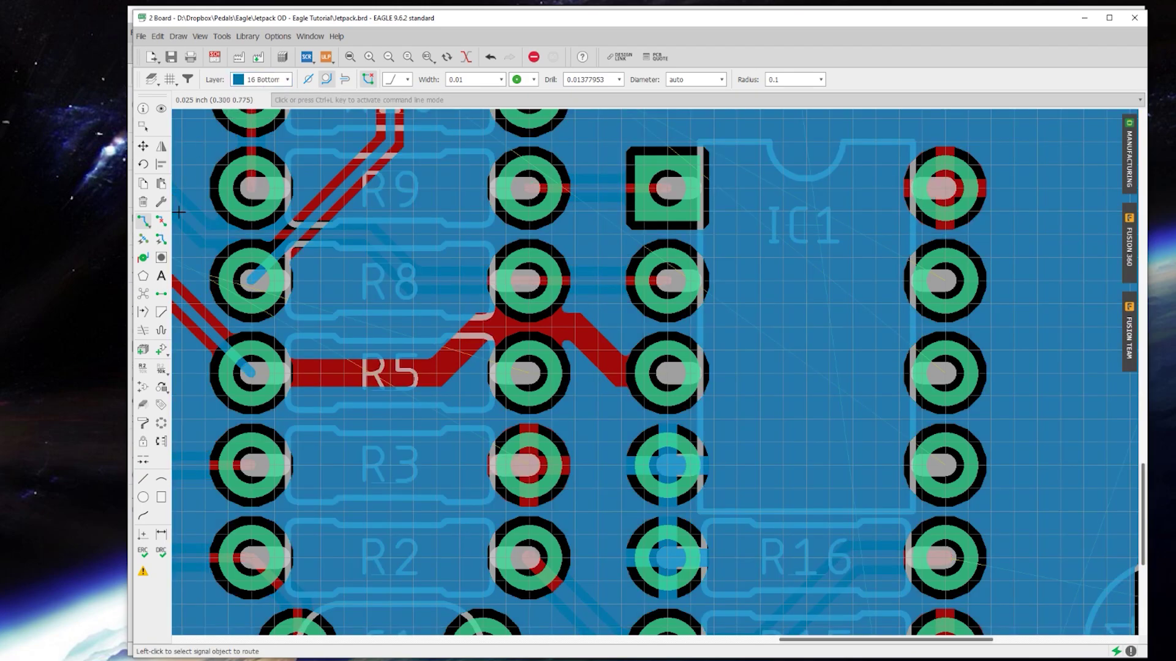
click(665, 373)
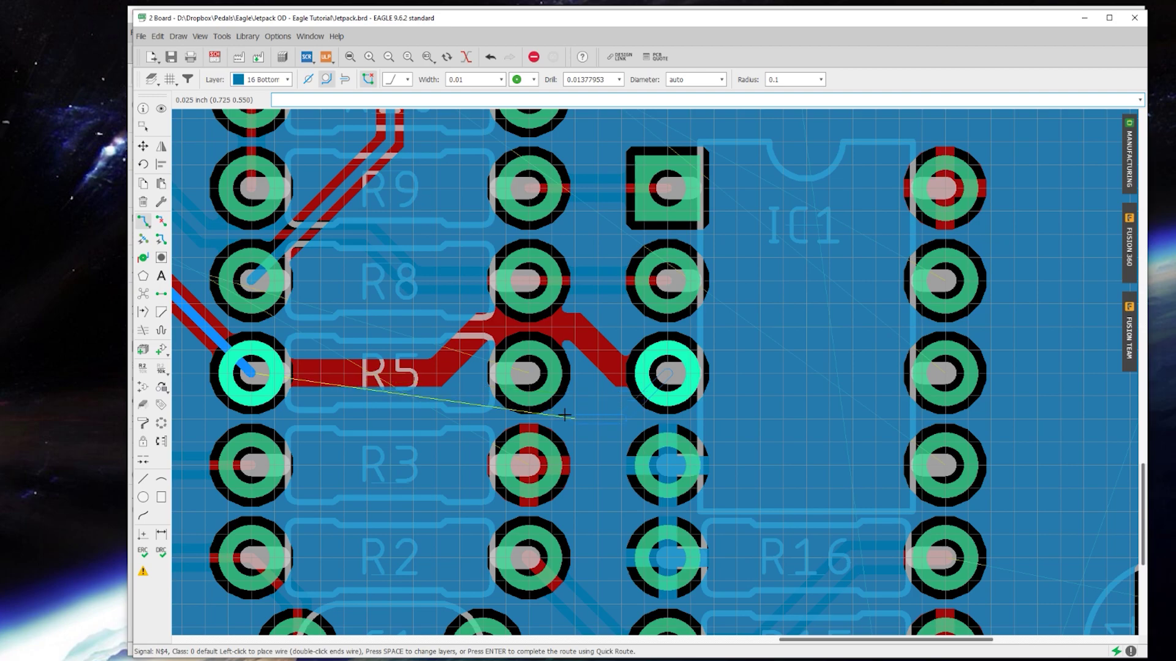
click(528, 418)
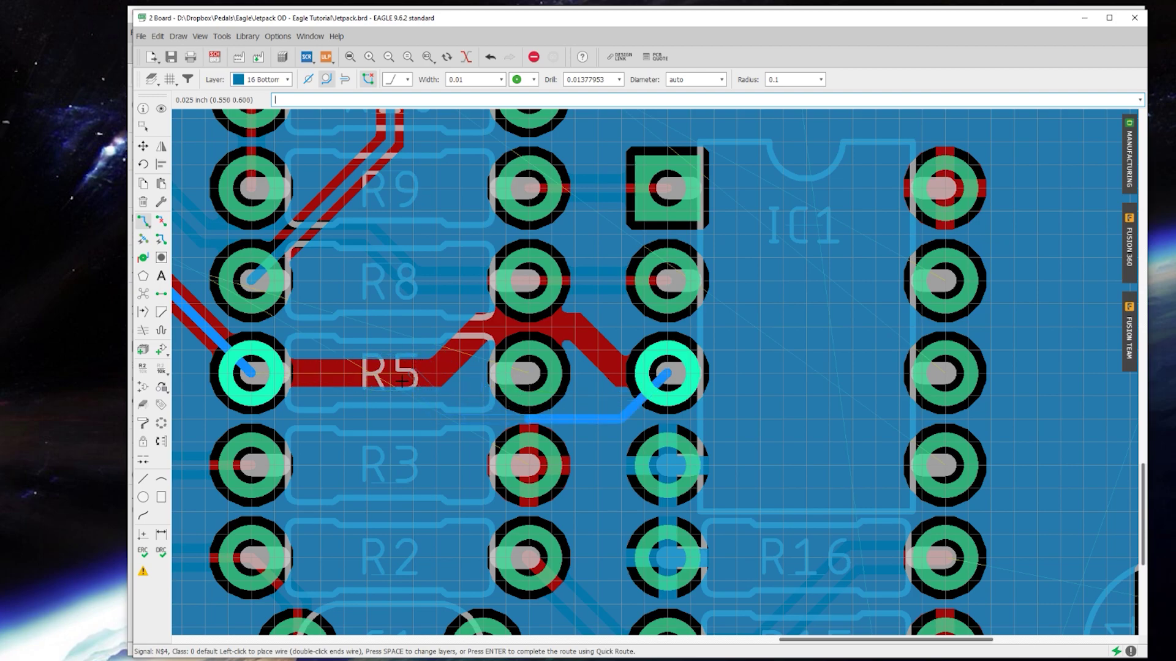
click(392, 374)
key(Escape)
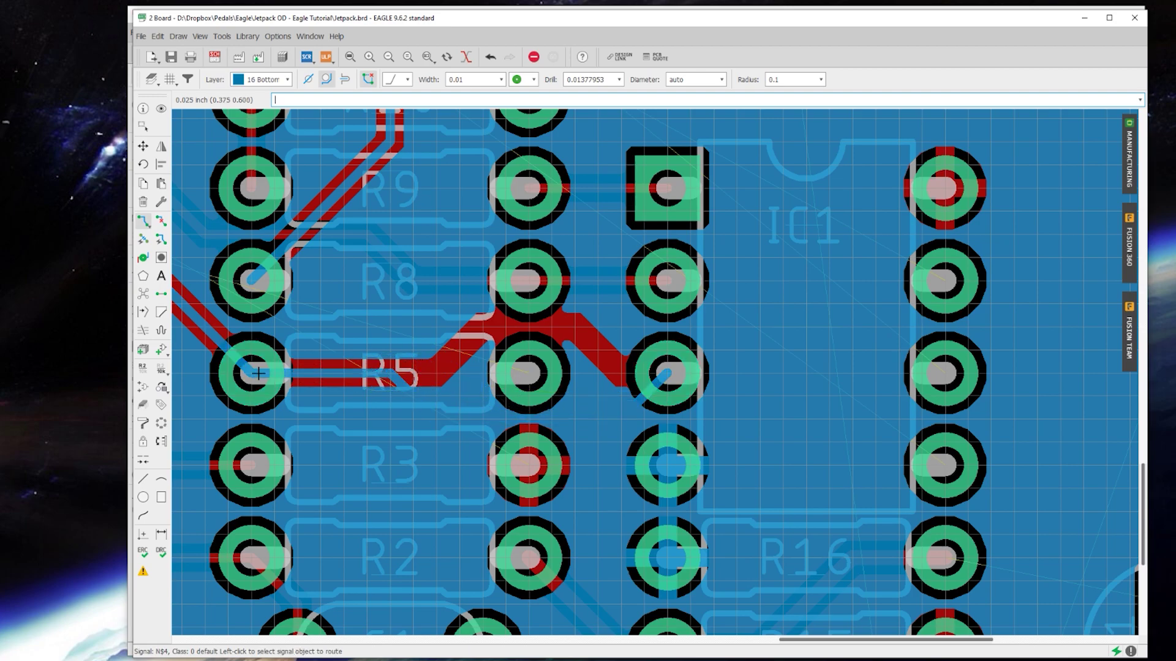
click(143, 296)
scroll(611, 368, down, 8)
scroll(656, 337, up, 3)
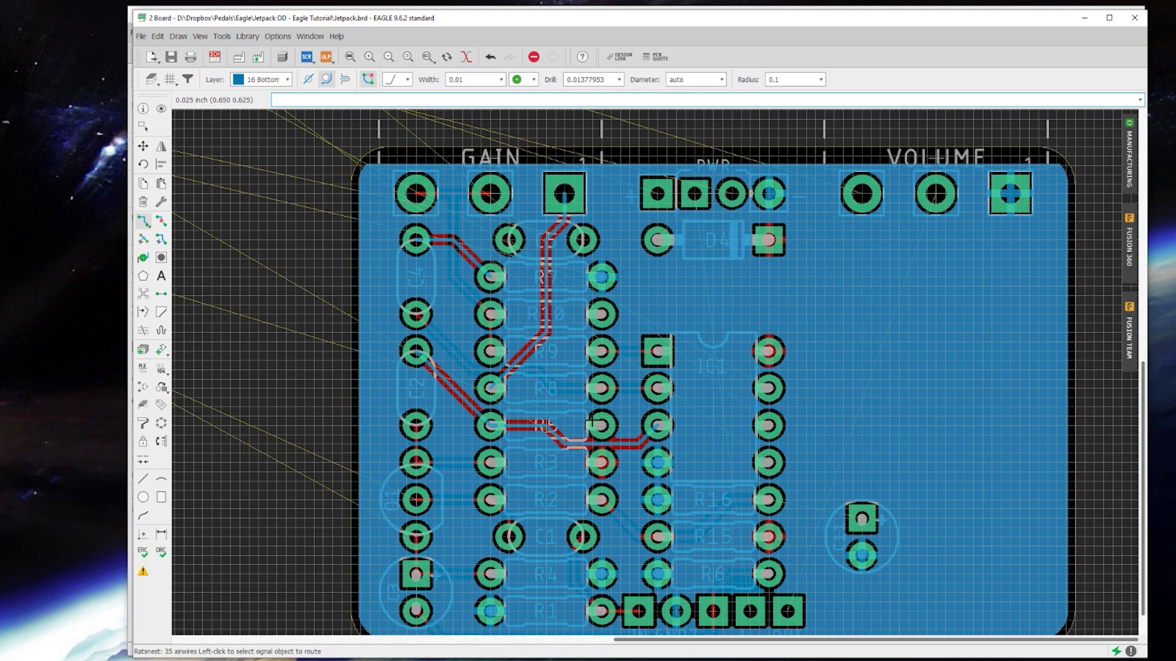
Move resistor R17 onto the board between D4 and IC1, aligned with IC1's pin columns.
click(350, 57)
scroll(385, 163, up, 3)
click(143, 147)
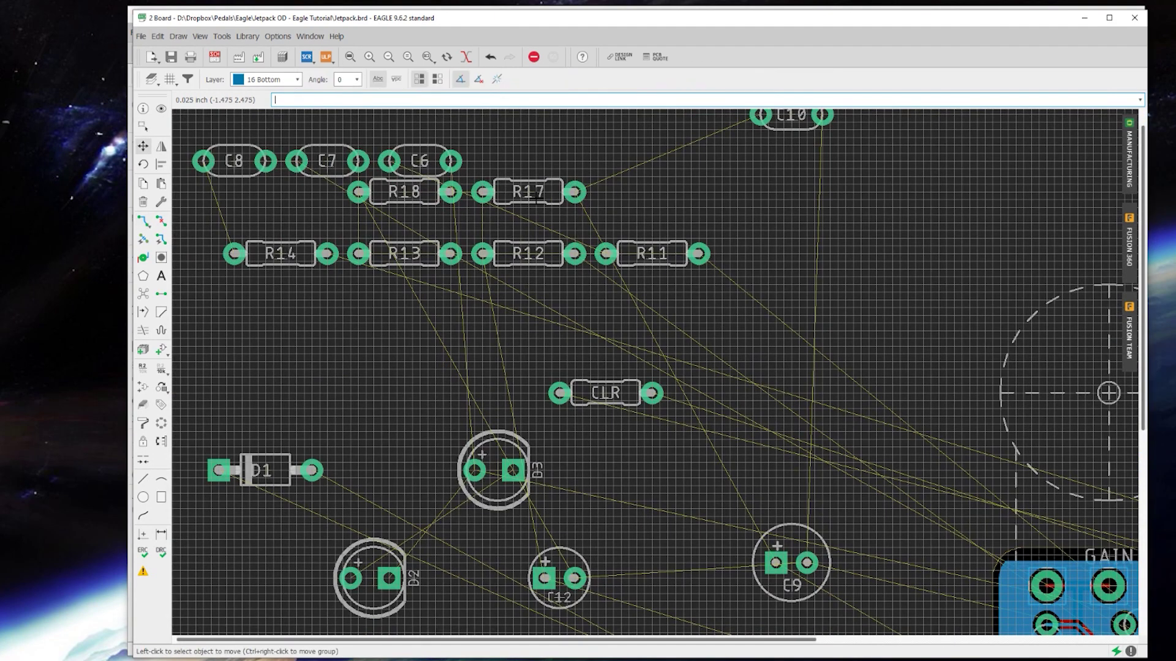
click(528, 192)
scroll(531, 215, down, 4)
scroll(937, 452, up, 5)
click(751, 371)
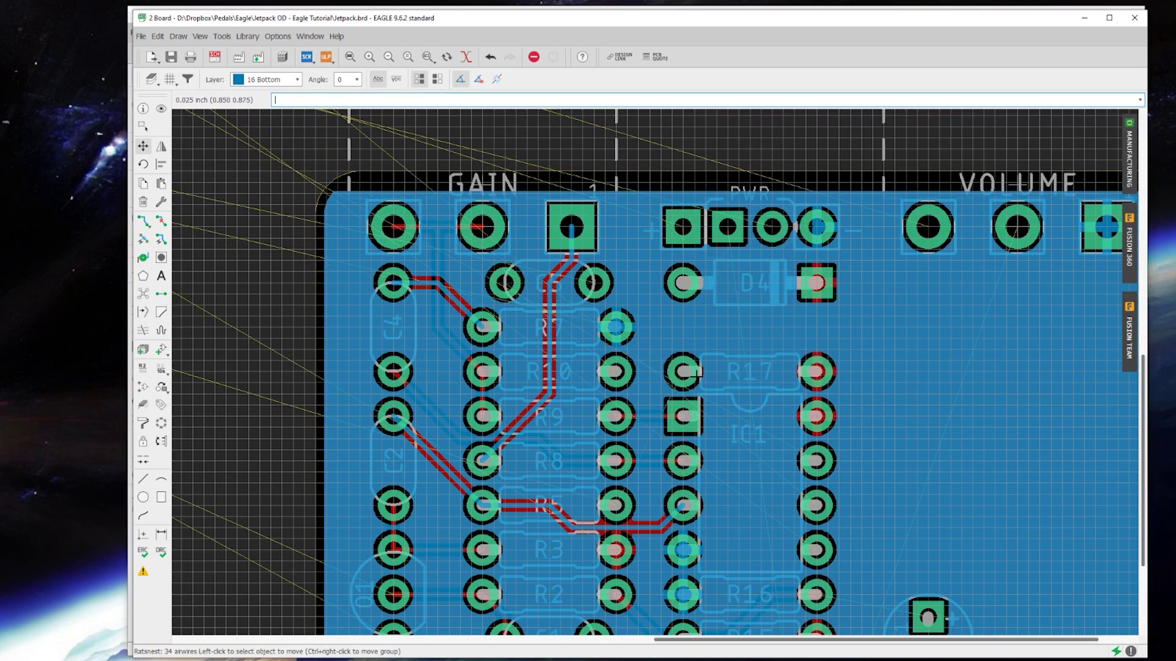
Route a 0.016 wide trace on layer 16 Bottom from R5's right pad up to R17's left pad.
scroll(582, 279, down, 2)
scroll(682, 336, up, 4)
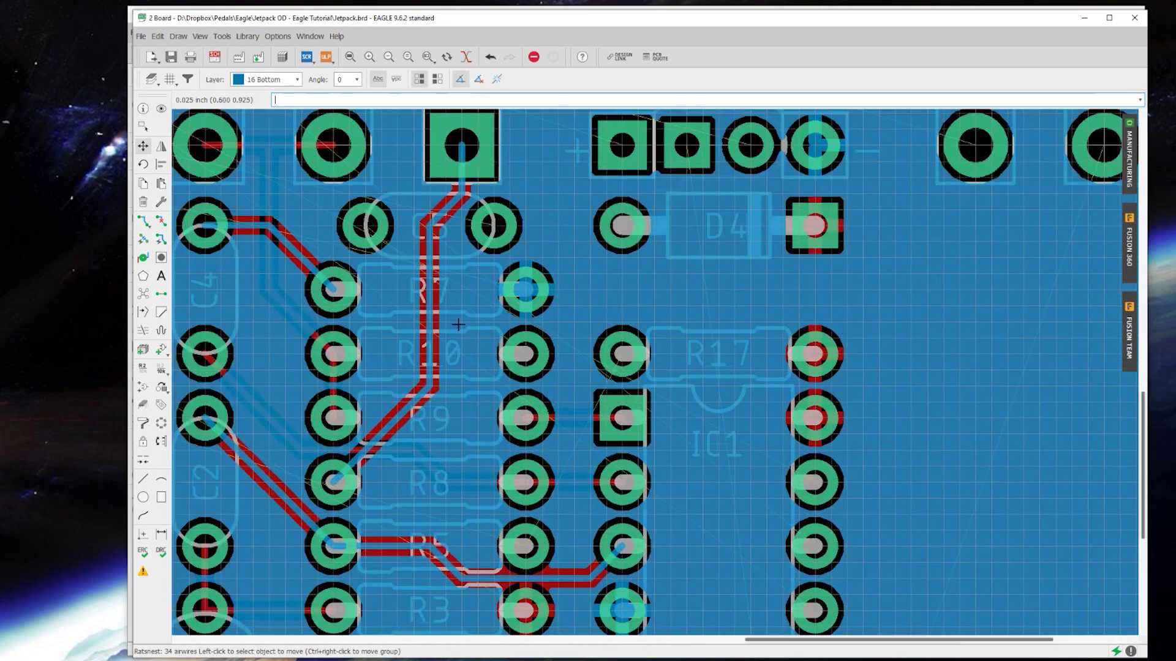
click(143, 221)
click(501, 80)
click(477, 202)
scroll(553, 551, up, 3)
click(507, 543)
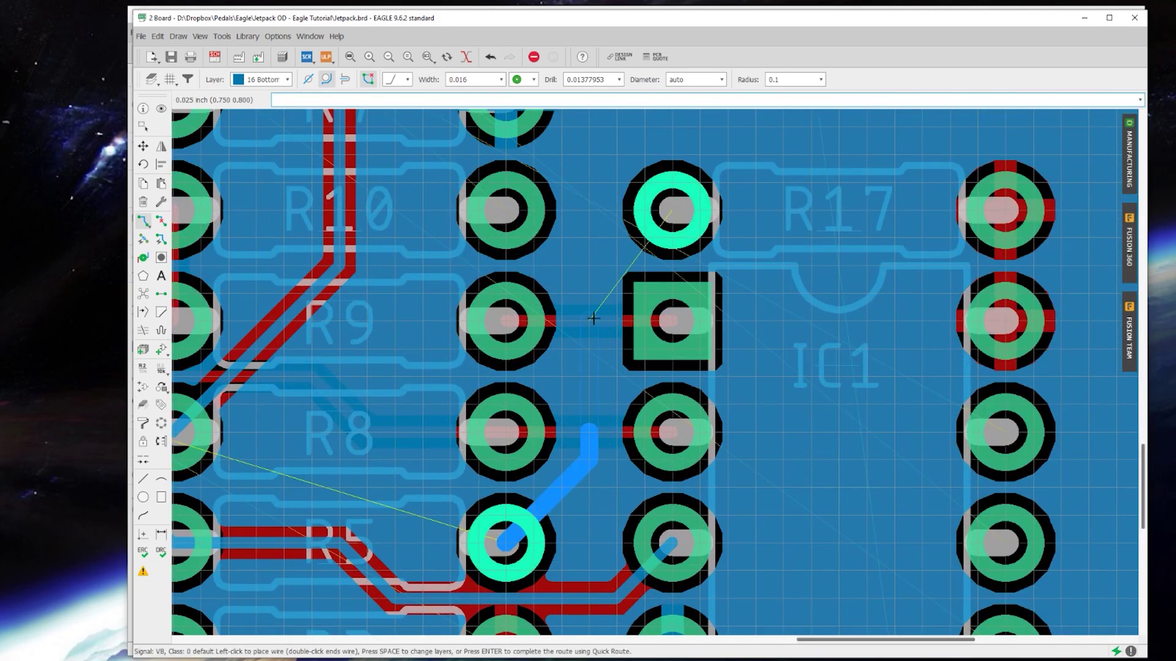
key(Escape)
scroll(900, 508, down, 8)
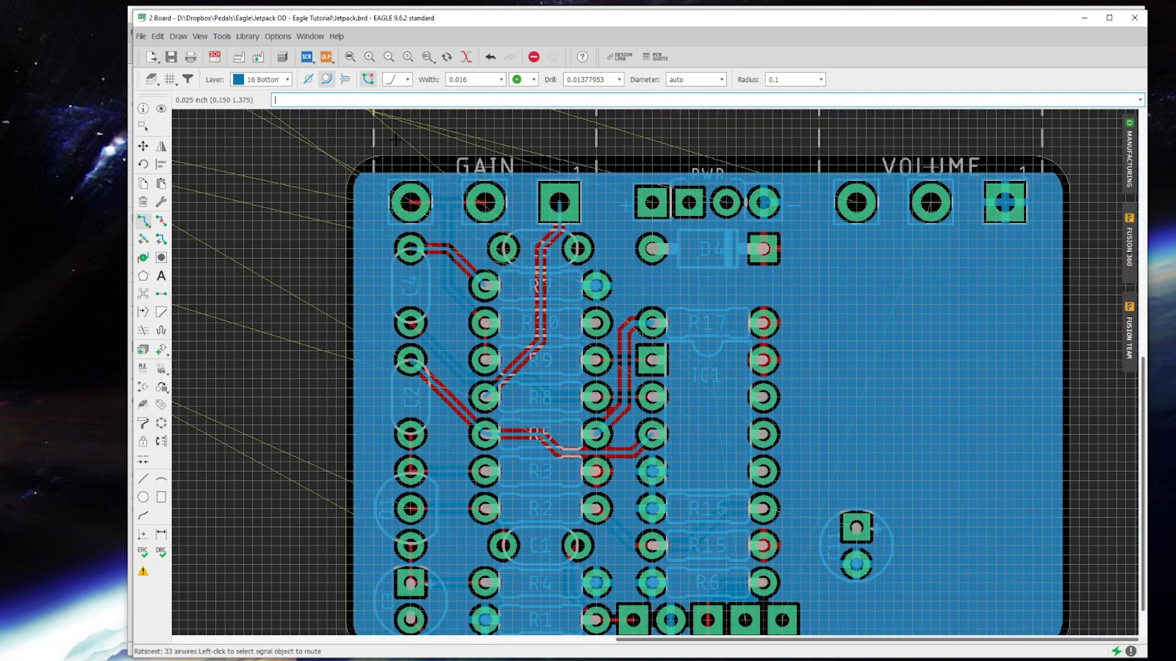
Move LEDs D2 and D3 side by side above the board outline, between the GAIN and VOLUME potentiometers.
click(143, 145)
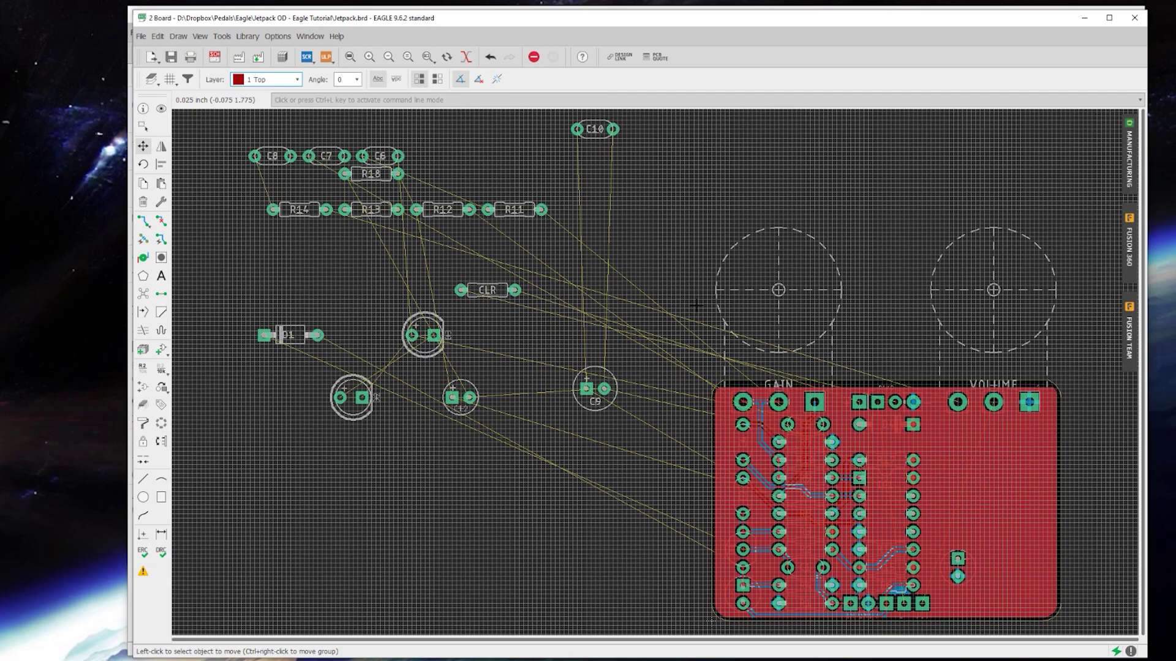
click(351, 397)
click(859, 343)
click(425, 335)
click(926, 339)
scroll(909, 402, up, 4)
scroll(827, 386, up, 2)
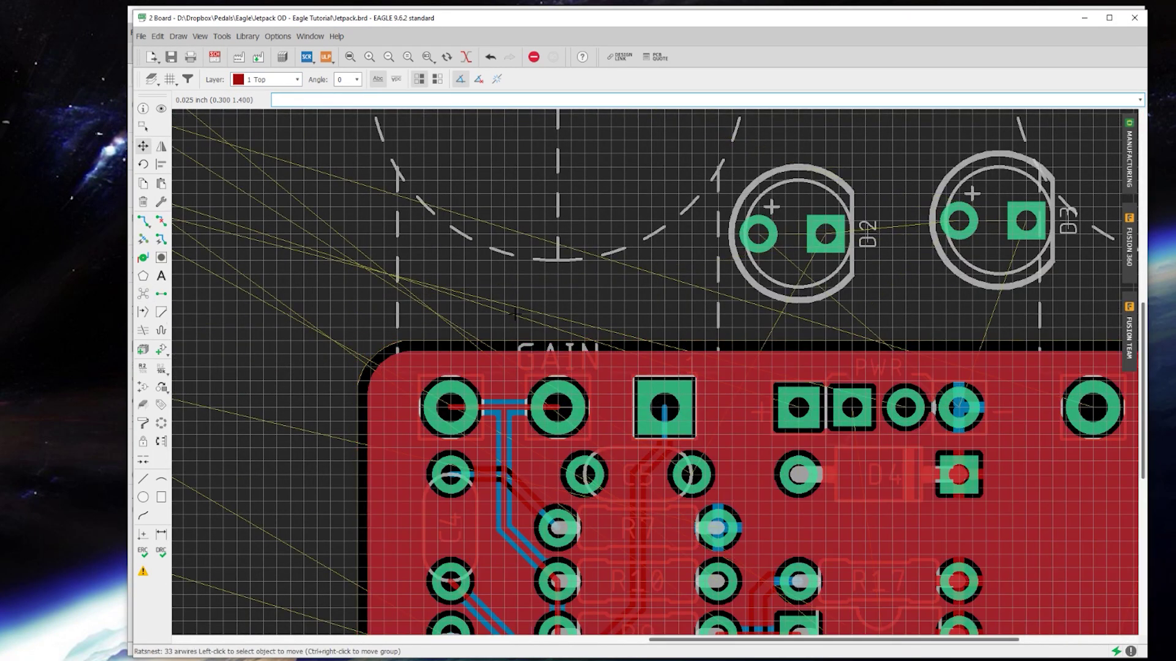
Change the packages of D2 and D3 to LED3MM.
click(161, 203)
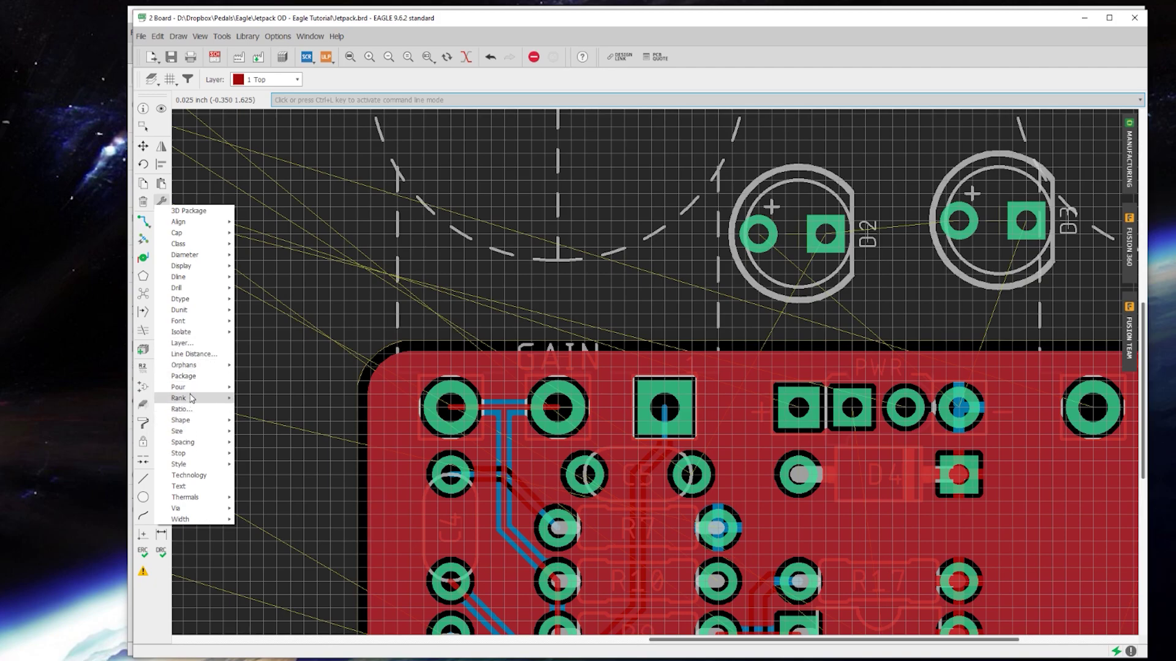
mouse_move(193, 434)
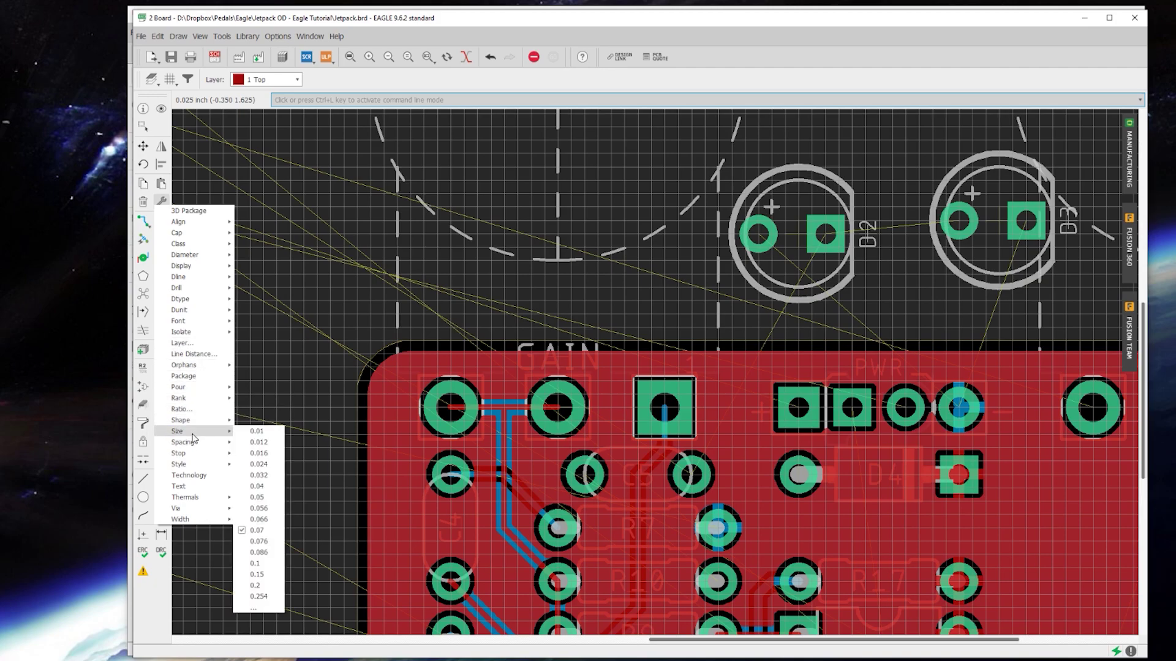
click(184, 376)
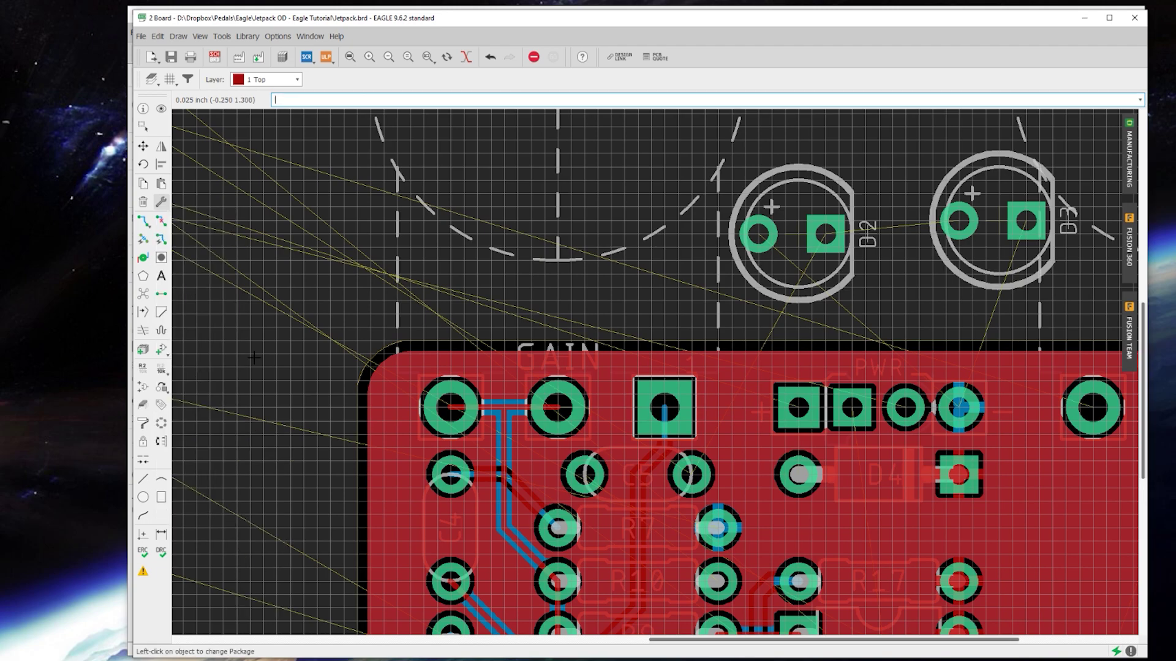
click(797, 232)
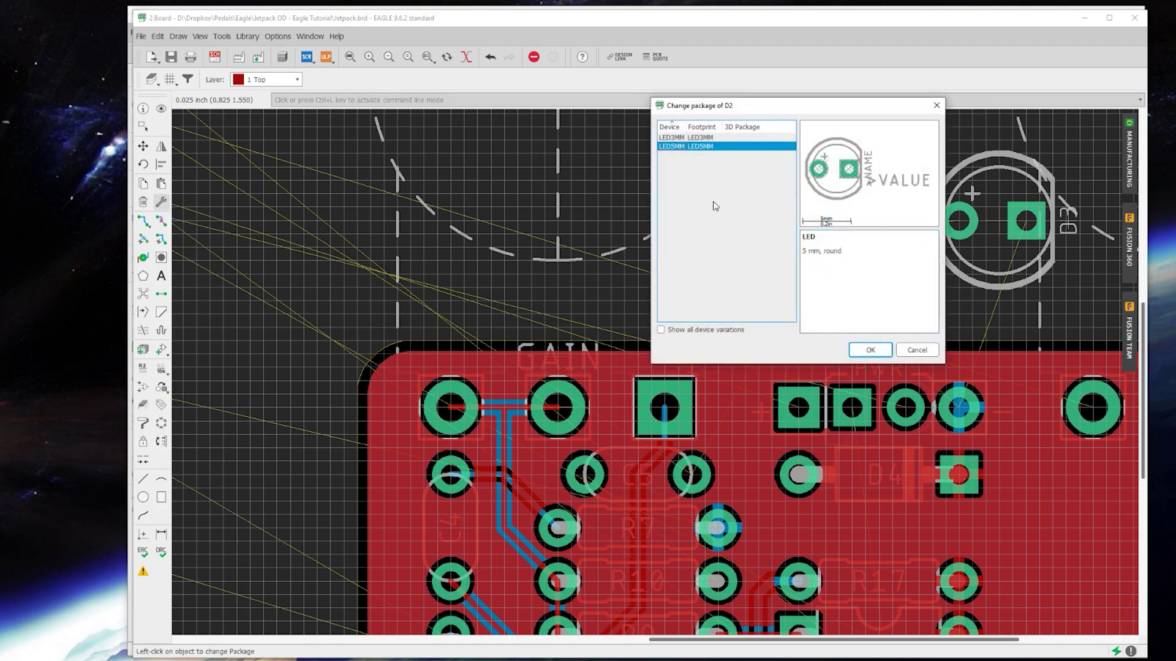
click(704, 138)
click(870, 350)
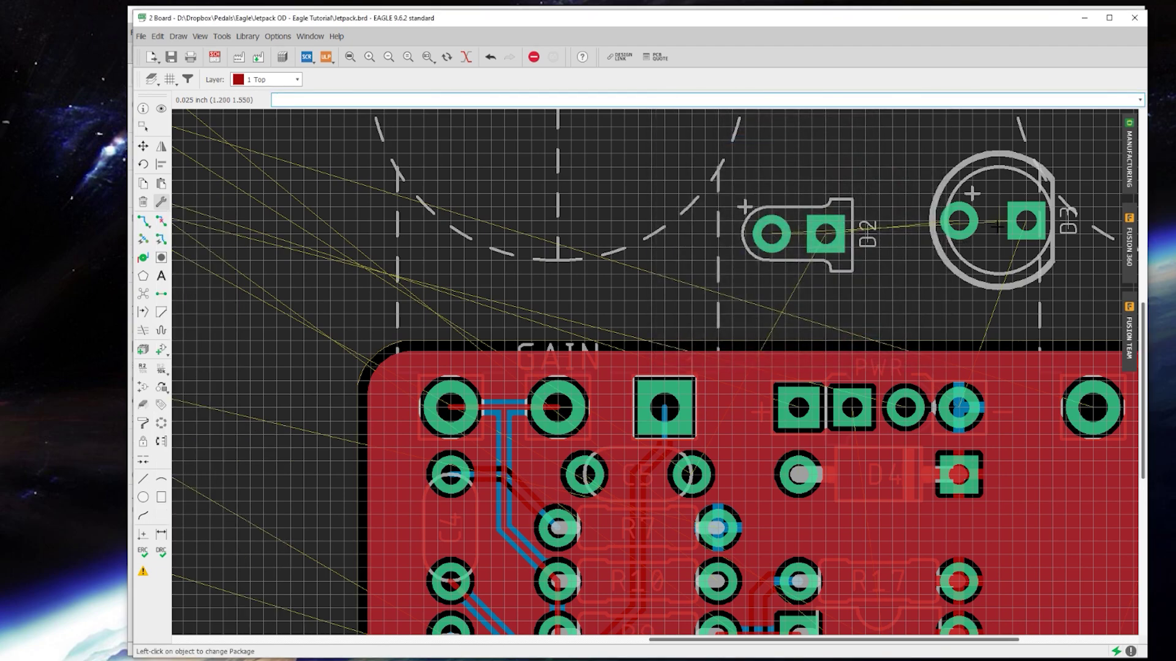
click(997, 228)
click(906, 125)
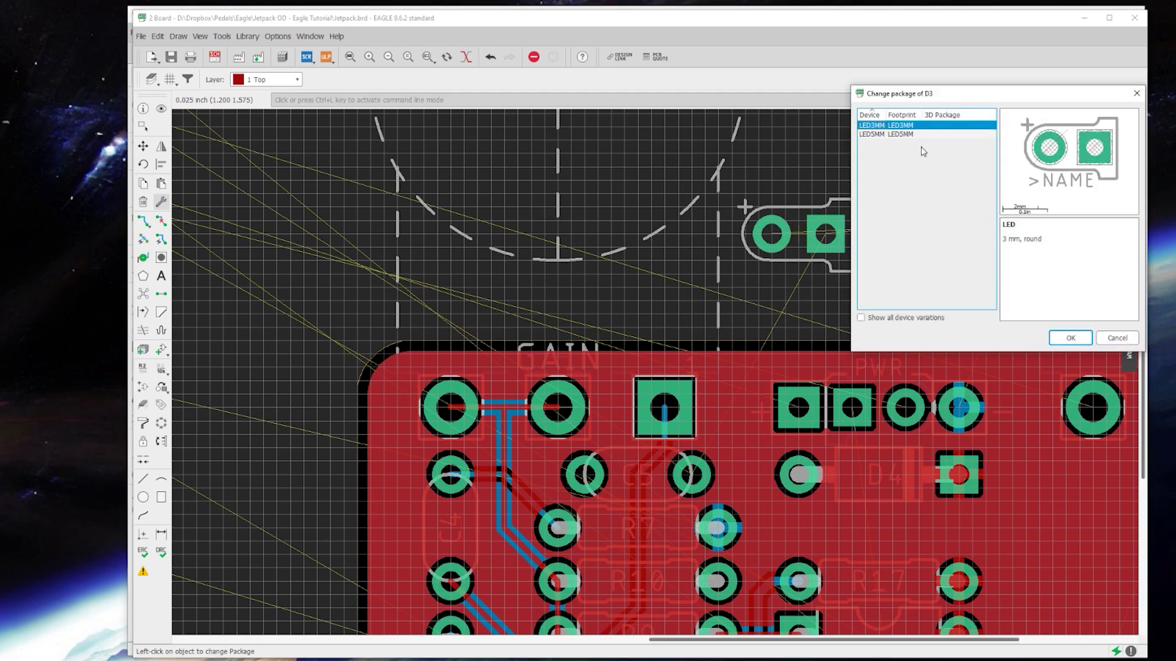
click(1068, 339)
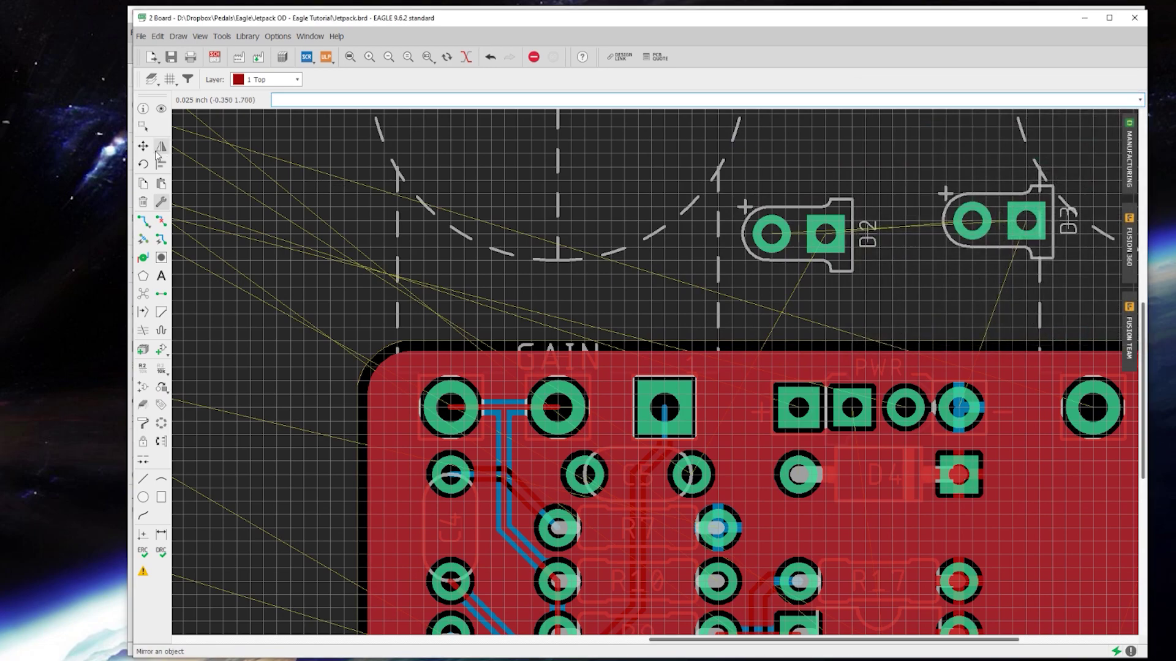
Rotate D2 by 180 degrees and place it above the board in line with D3, on its left.
click(142, 146)
click(803, 236)
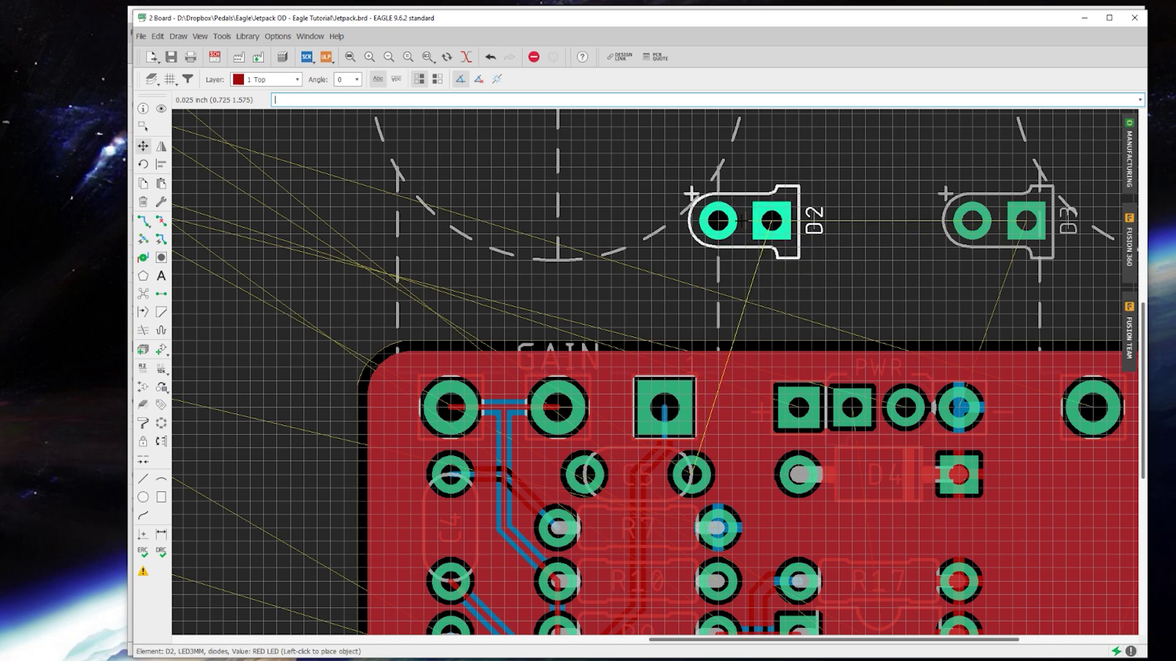
scroll(691, 207, down, 5)
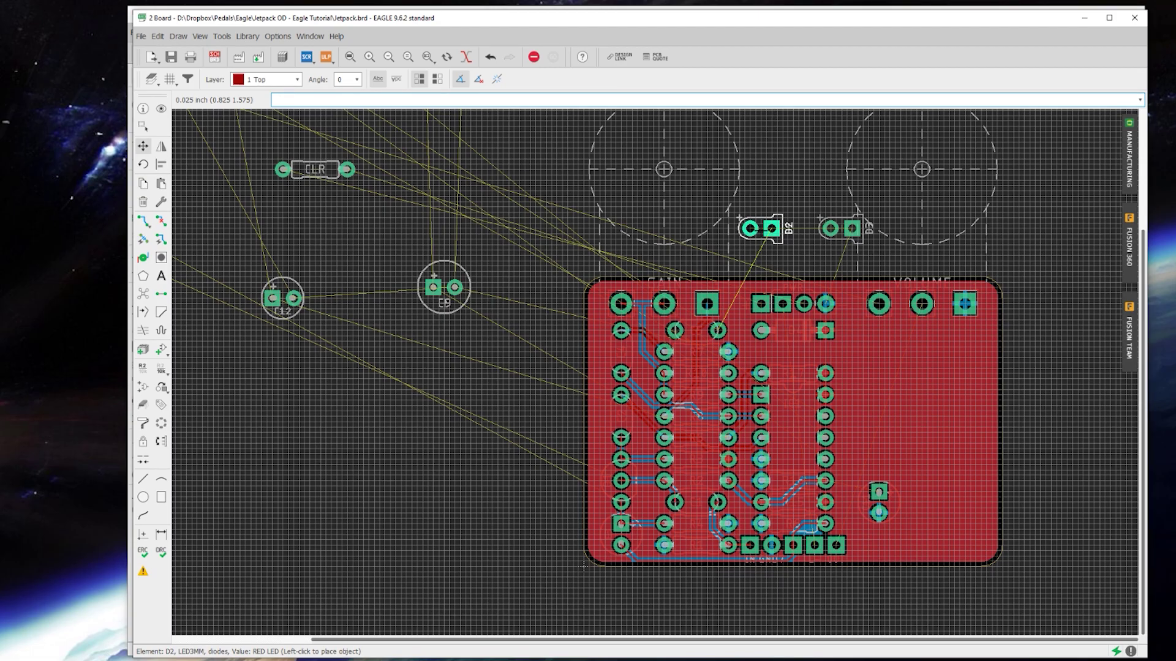
scroll(816, 331, up, 5)
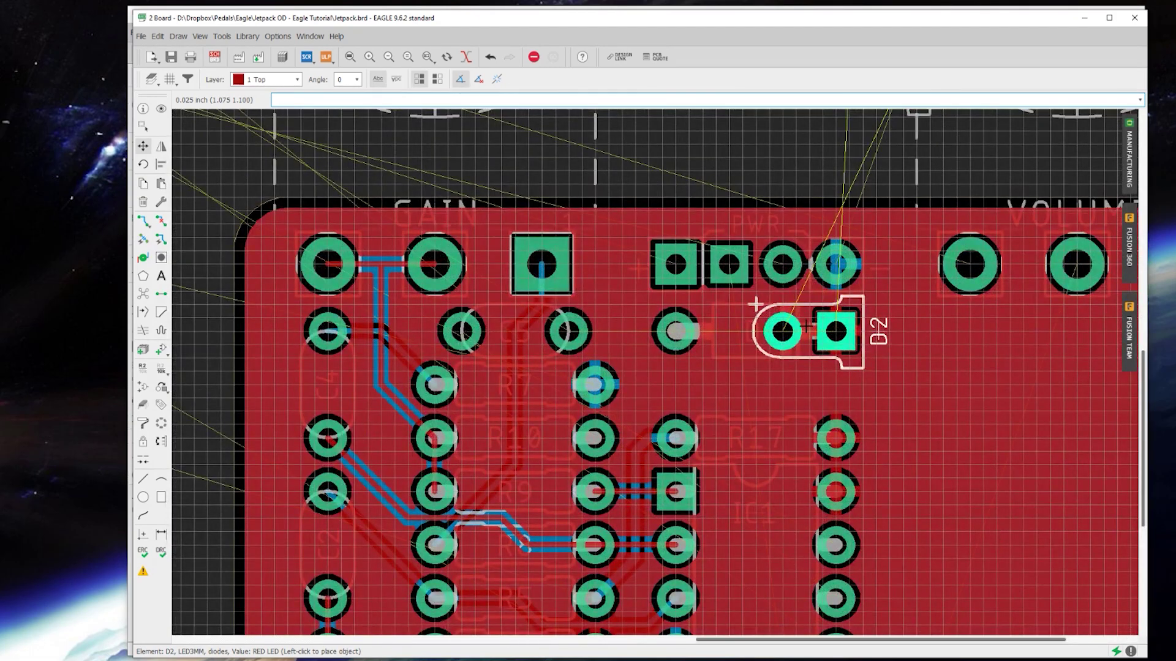
scroll(806, 327, down, 2)
scroll(733, 173, up, 1)
right_click(742, 432)
right_click(742, 431)
scroll(744, 441, up, 4)
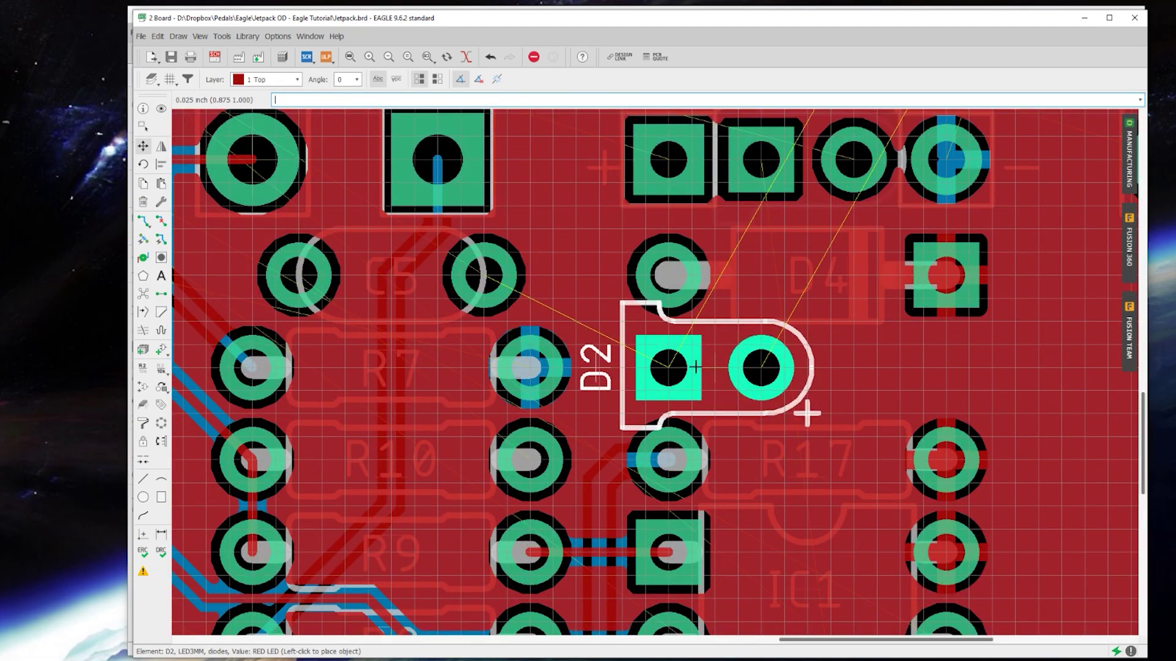
scroll(692, 361, down, 3)
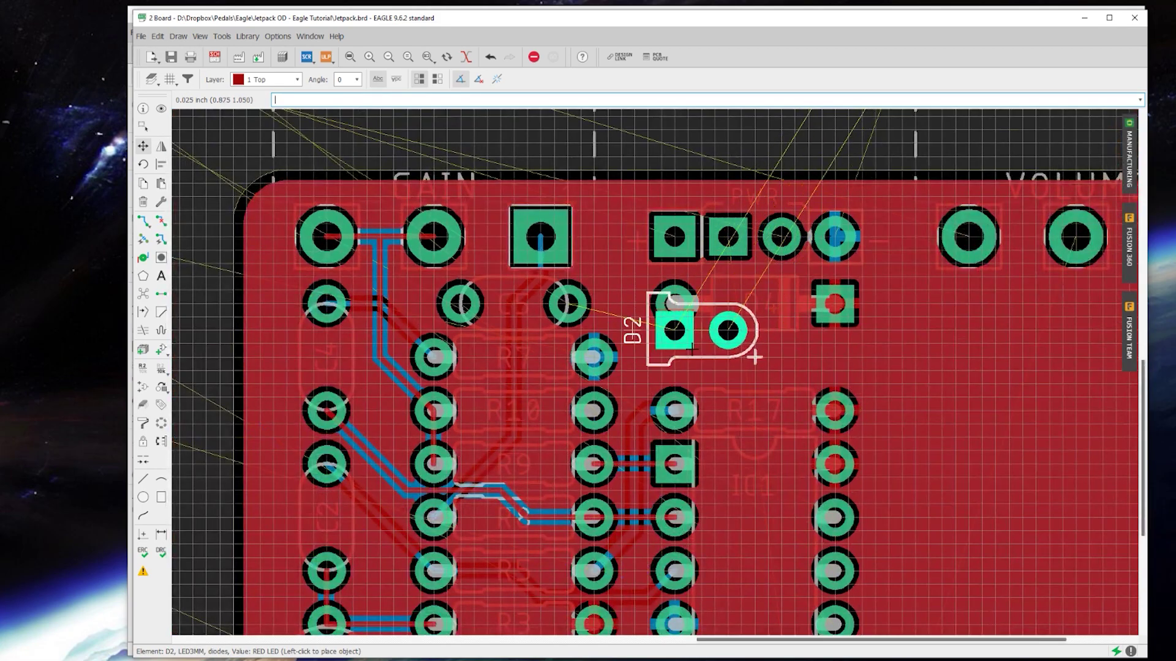
scroll(702, 352, down, 3)
click(721, 200)
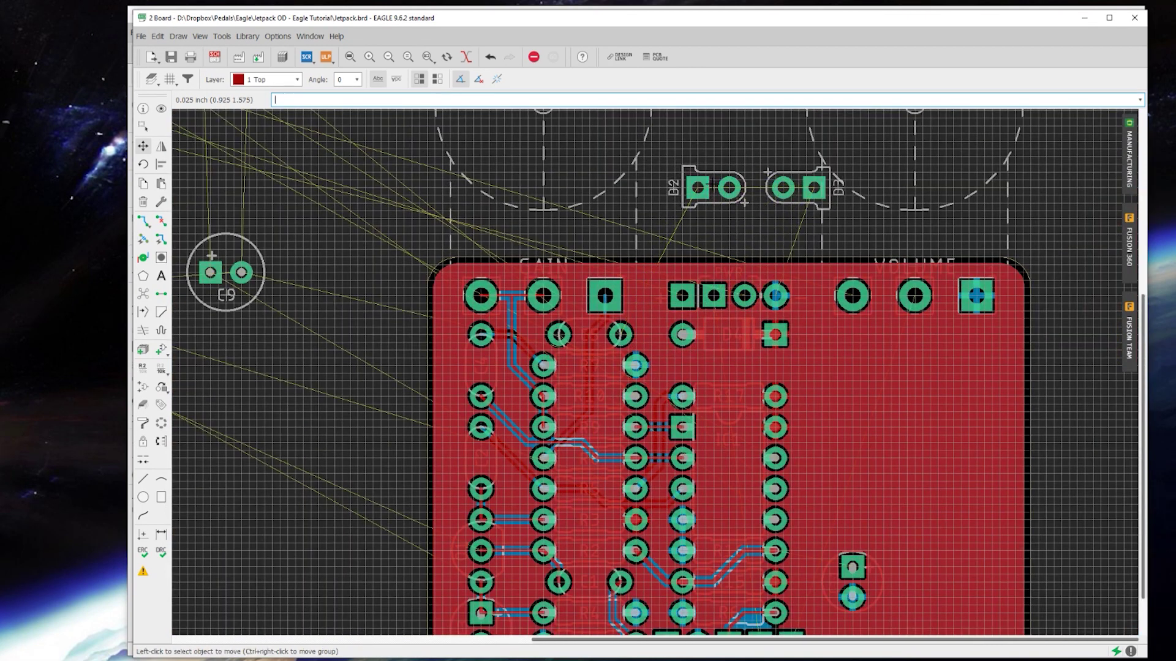
Move D2 and D3 onto the board below the VOLUME potentiometer, with D3 beneath D2.
scroll(741, 334, up, 4)
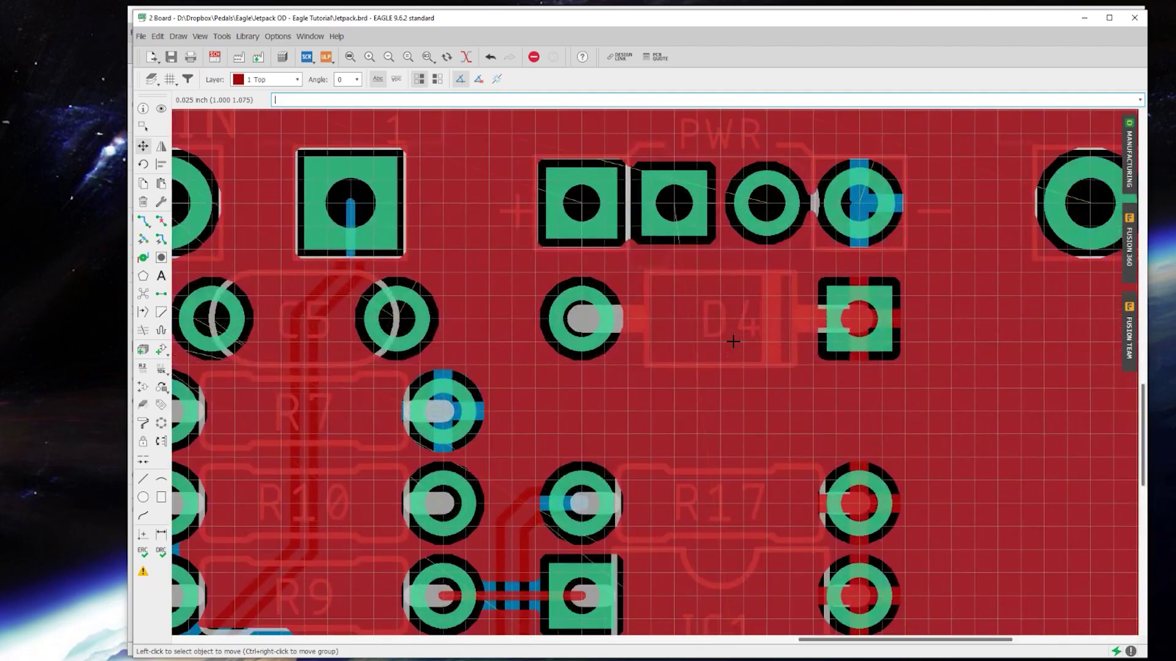
scroll(722, 332, down, 4)
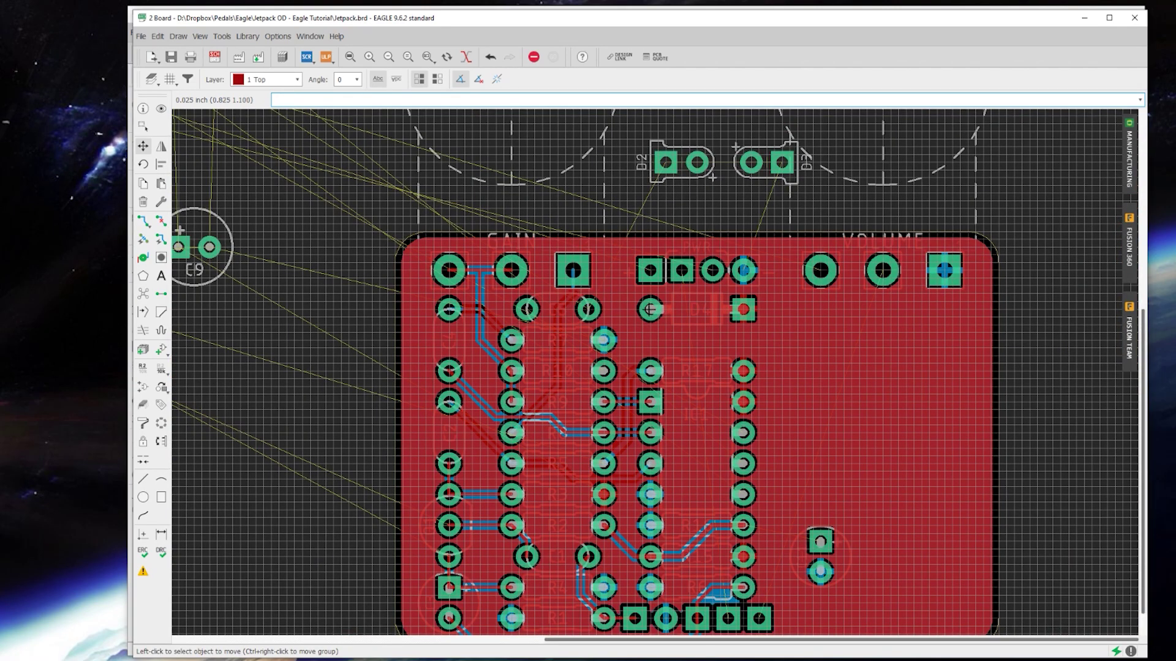
click(713, 178)
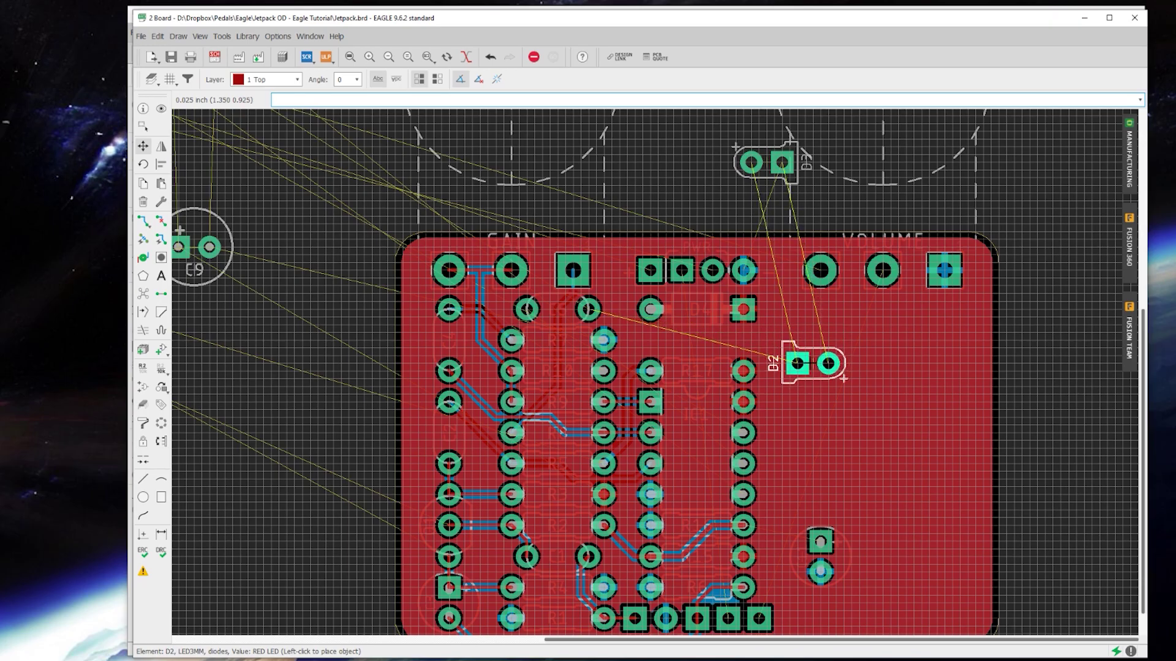
click(820, 341)
click(782, 165)
click(822, 394)
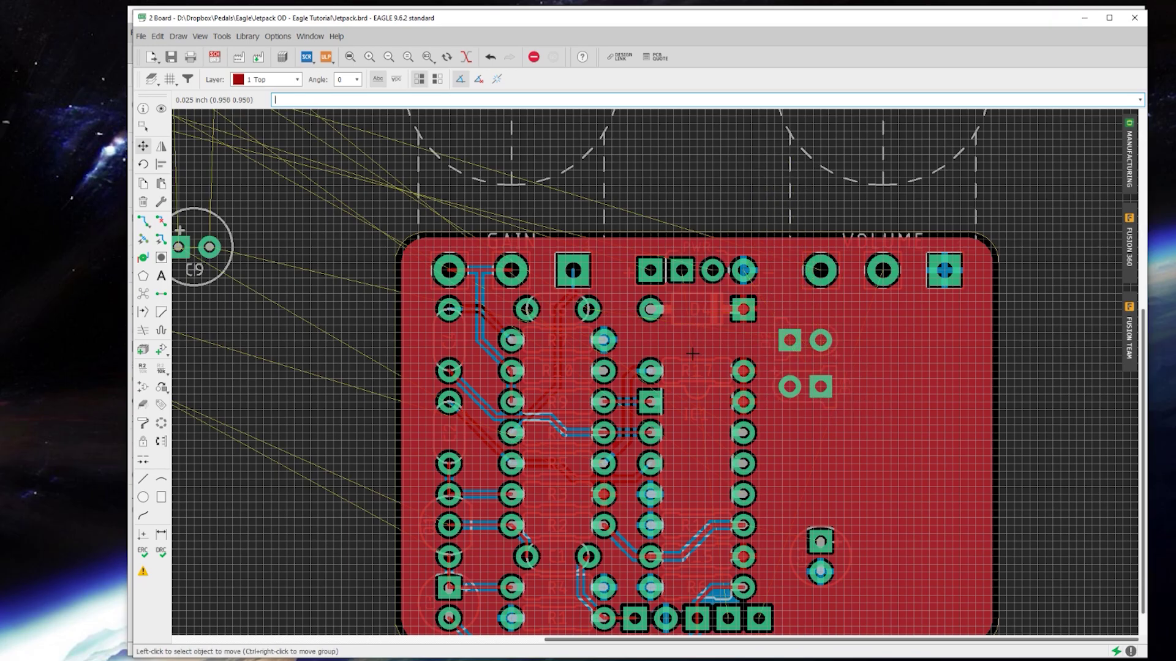
Shift D2 and D3 one pad pitch to the right so their left pads align with VOLUME's leftmost pad.
scroll(817, 334, up, 4)
click(793, 346)
click(857, 347)
click(792, 443)
click(857, 443)
click(142, 294)
scroll(909, 431, down, 3)
Move capacitor C6 onto the board just below the VOLUME pads, in line with D4.
click(350, 57)
click(380, 155)
scroll(922, 475, up, 4)
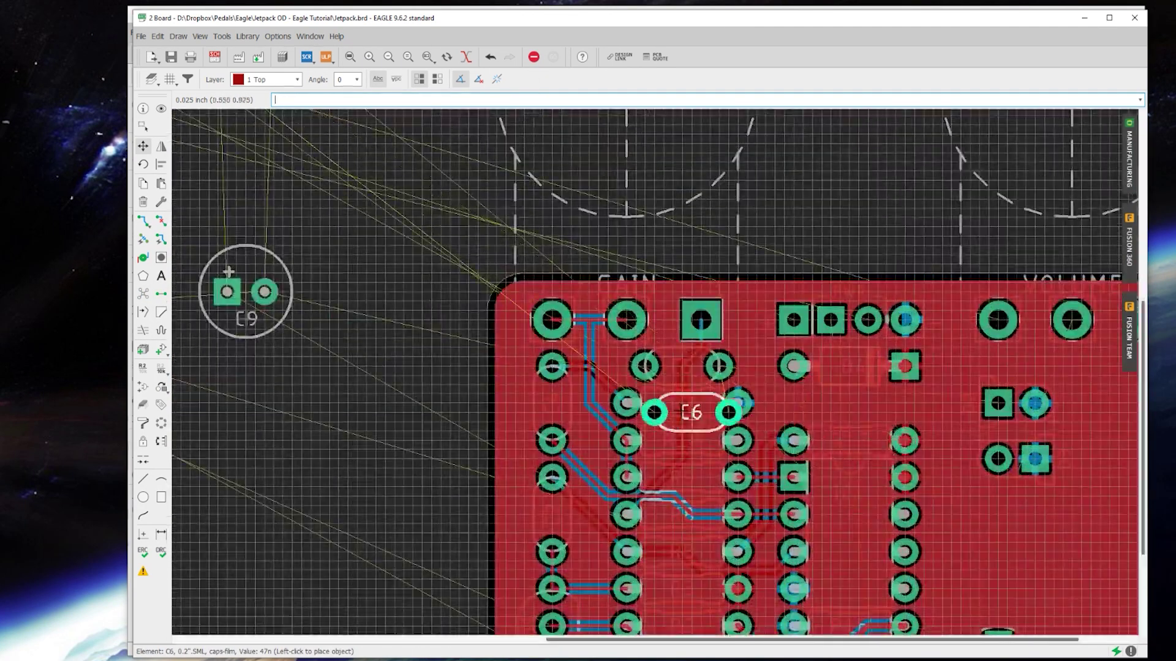
scroll(978, 496, down, 3)
scroll(893, 341, up, 4)
click(888, 335)
Move D2 and D3 down two grid steps to leave more room below C6.
click(887, 379)
click(888, 402)
click(888, 446)
click(888, 469)
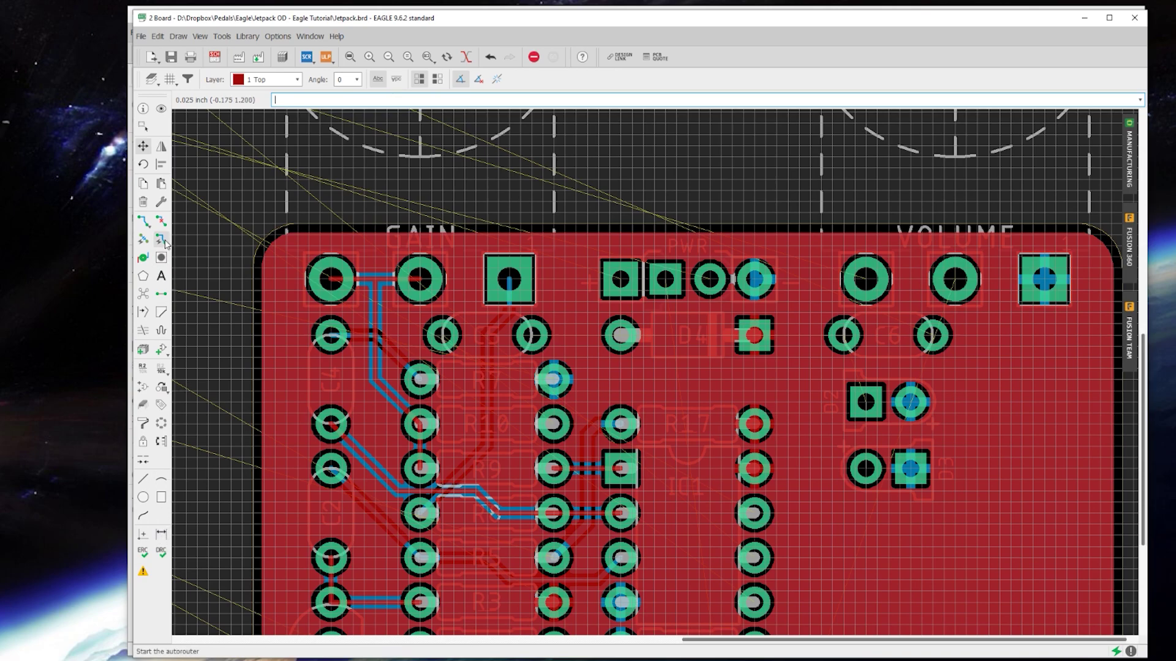
Compare the enclosure library's LED outline against D2 and D3 to check their clearance, without placing it.
click(162, 350)
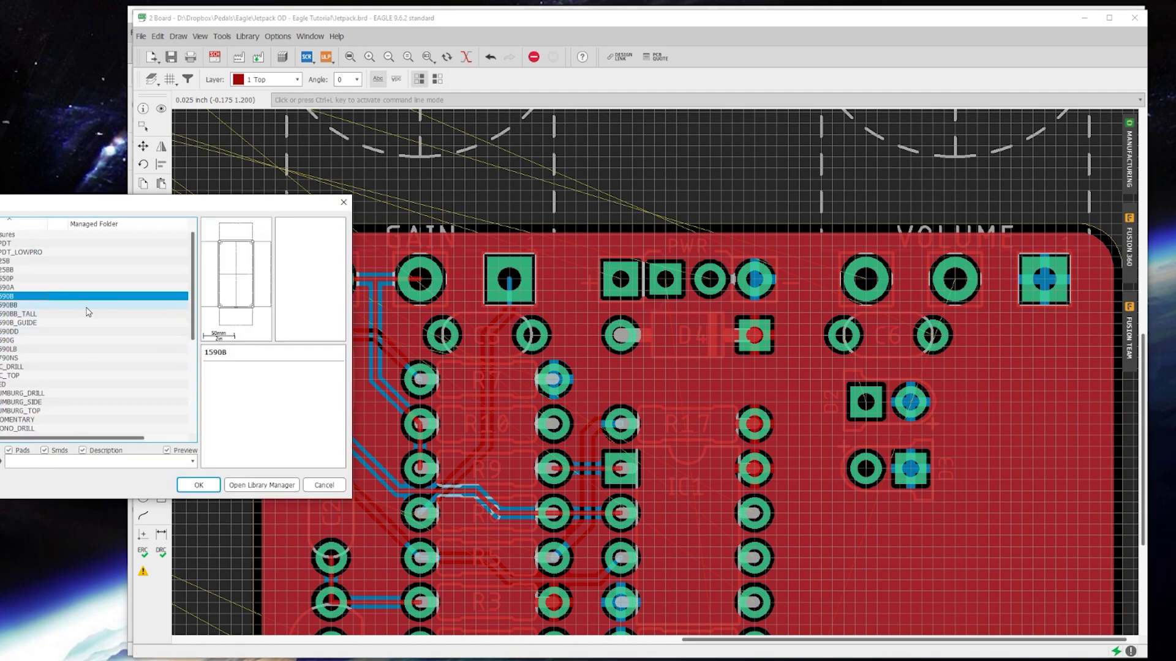
scroll(51, 313, up, 2)
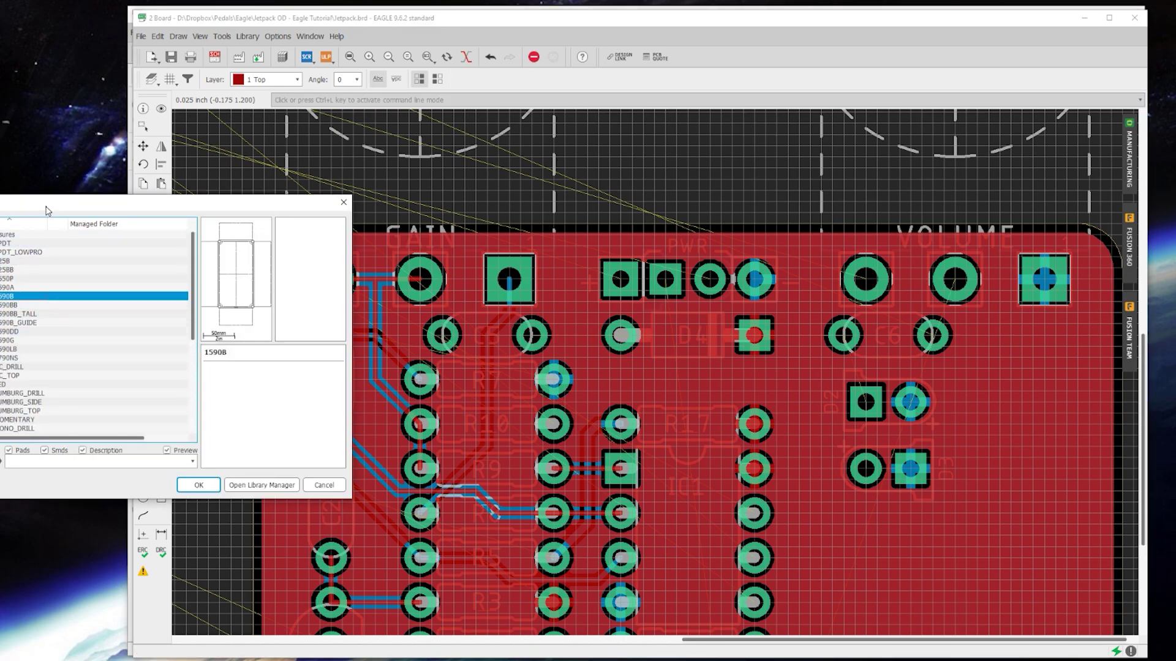
drag(52, 204, 507, 238)
scroll(503, 355, down, 2)
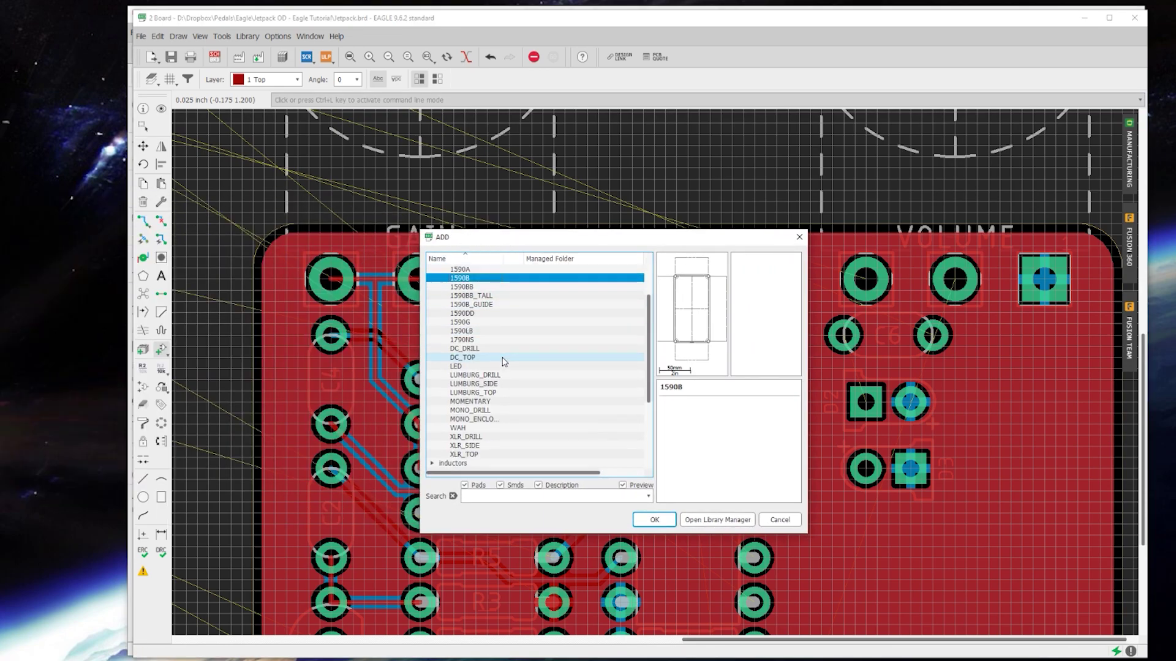
double_click(456, 366)
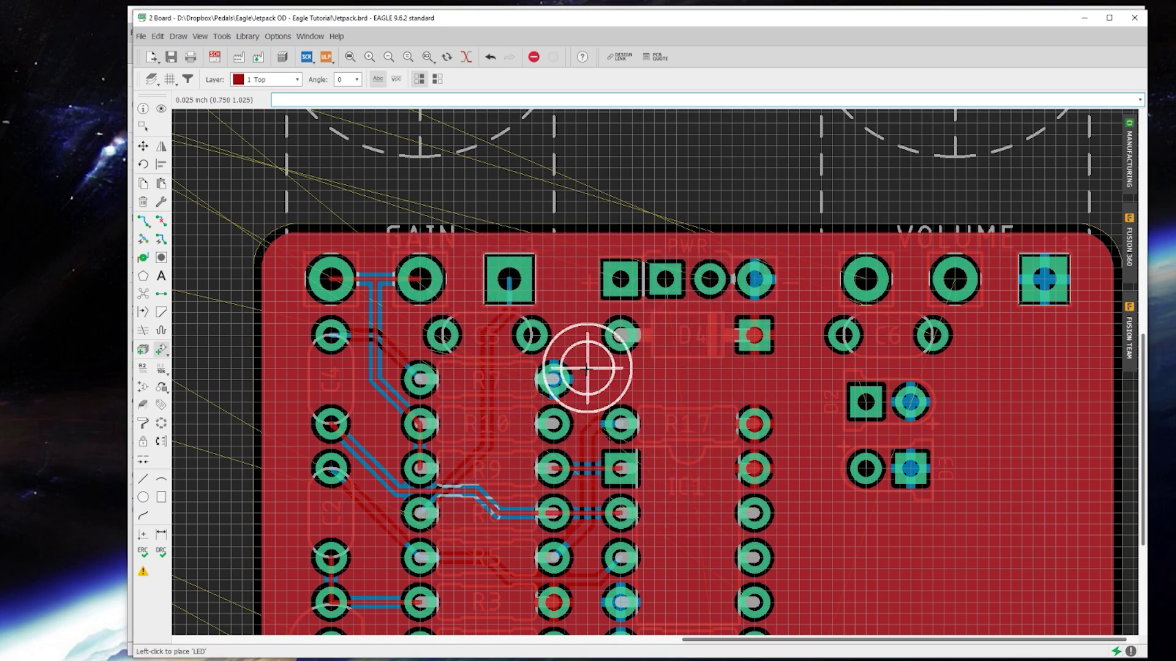
scroll(586, 367, down, 2)
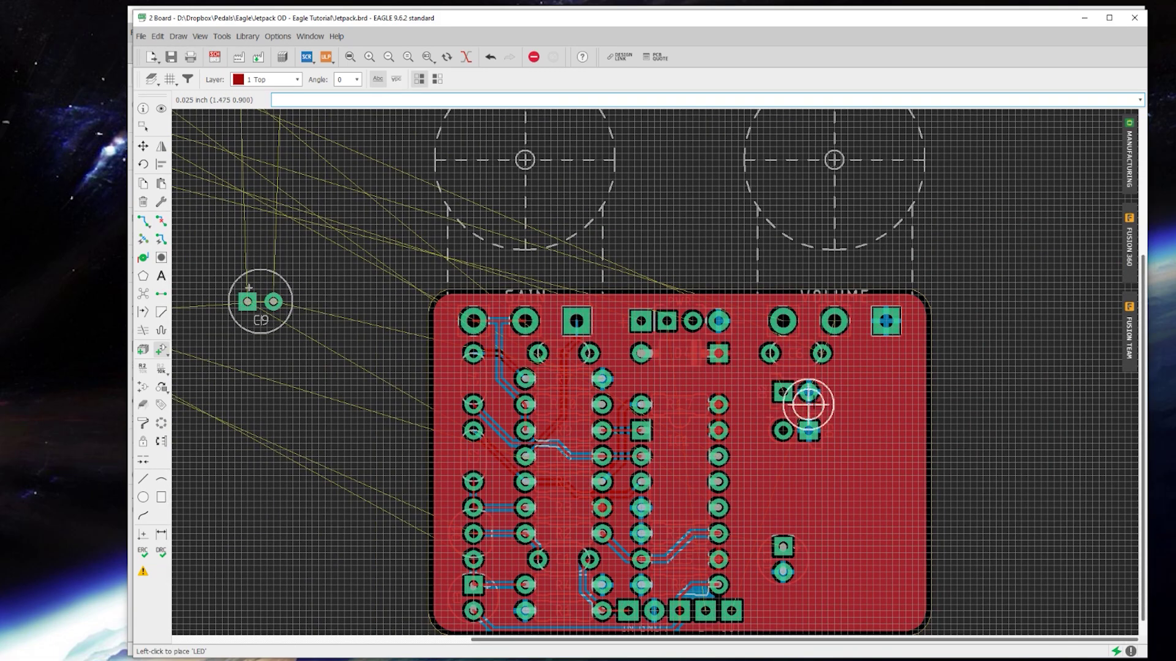
scroll(812, 398, up, 2)
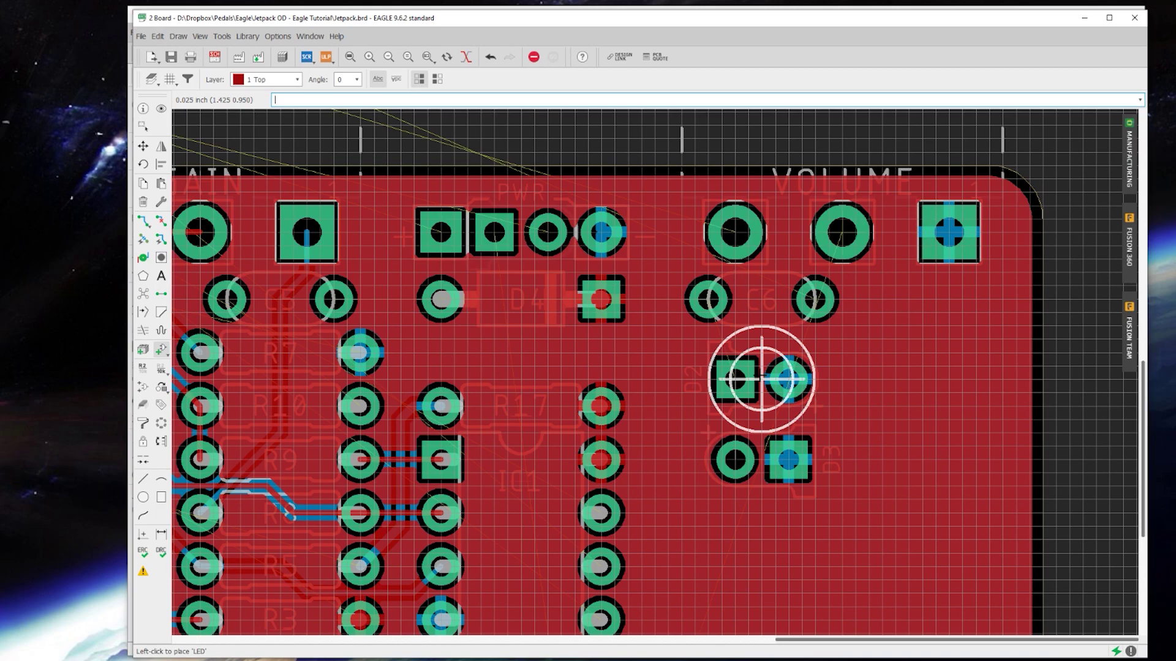
key(Escape)
Move resistor R11 onto the board below D3, in line with IC1's fifth pin row.
click(143, 147)
scroll(736, 339, down, 3)
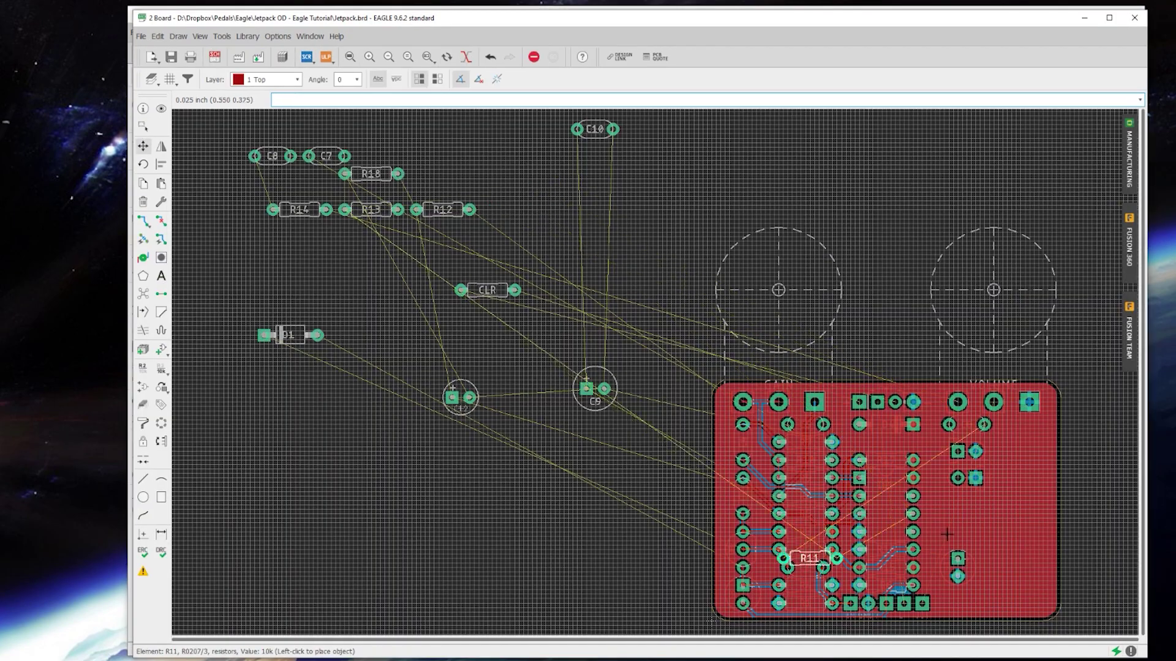
scroll(808, 558, up, 5)
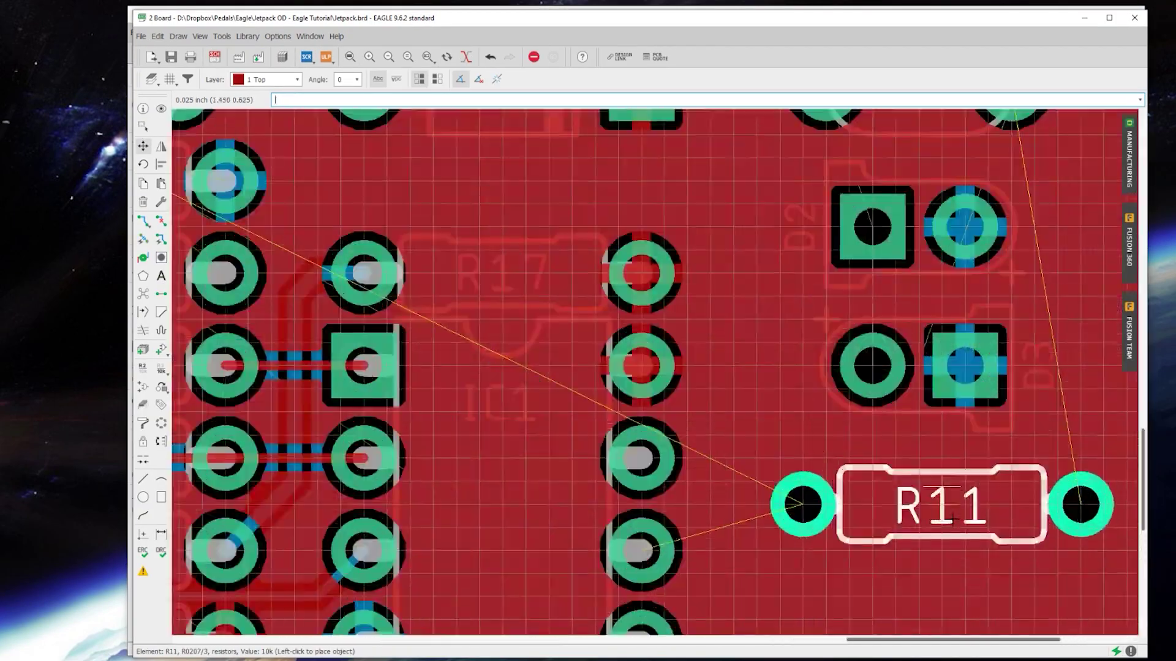
click(918, 552)
scroll(786, 403, down, 5)
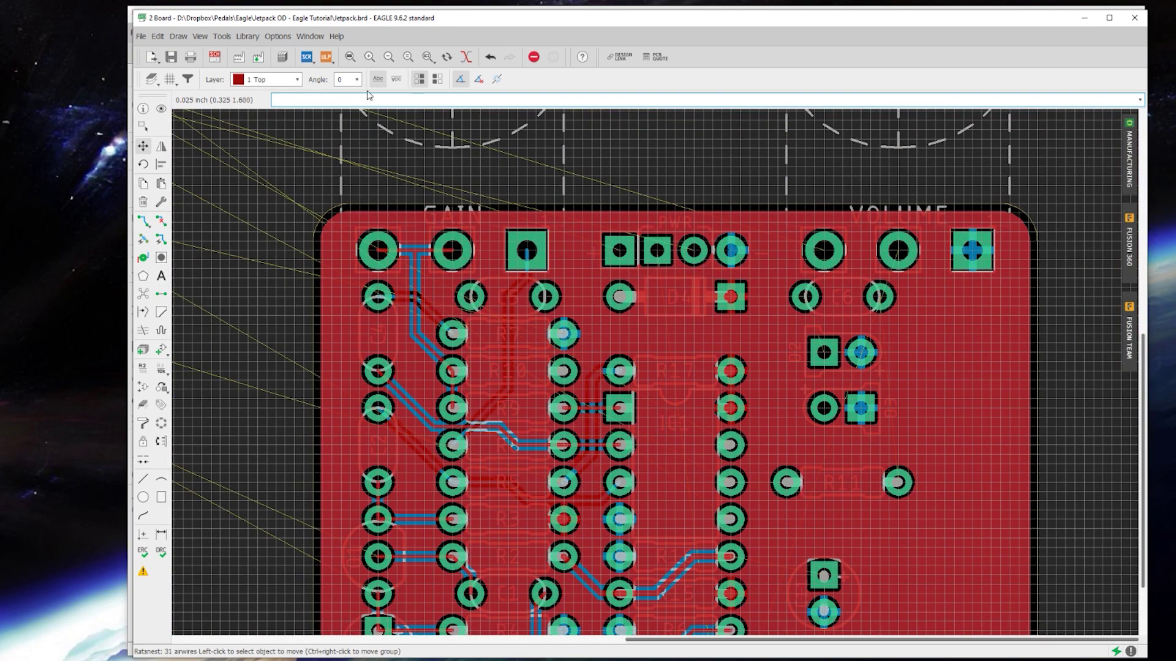
Move resistor R12 onto the board directly below R11, with their pads aligned.
click(214, 57)
click(212, 56)
click(143, 147)
scroll(1081, 546, down, 4)
click(443, 209)
scroll(674, 383, up, 5)
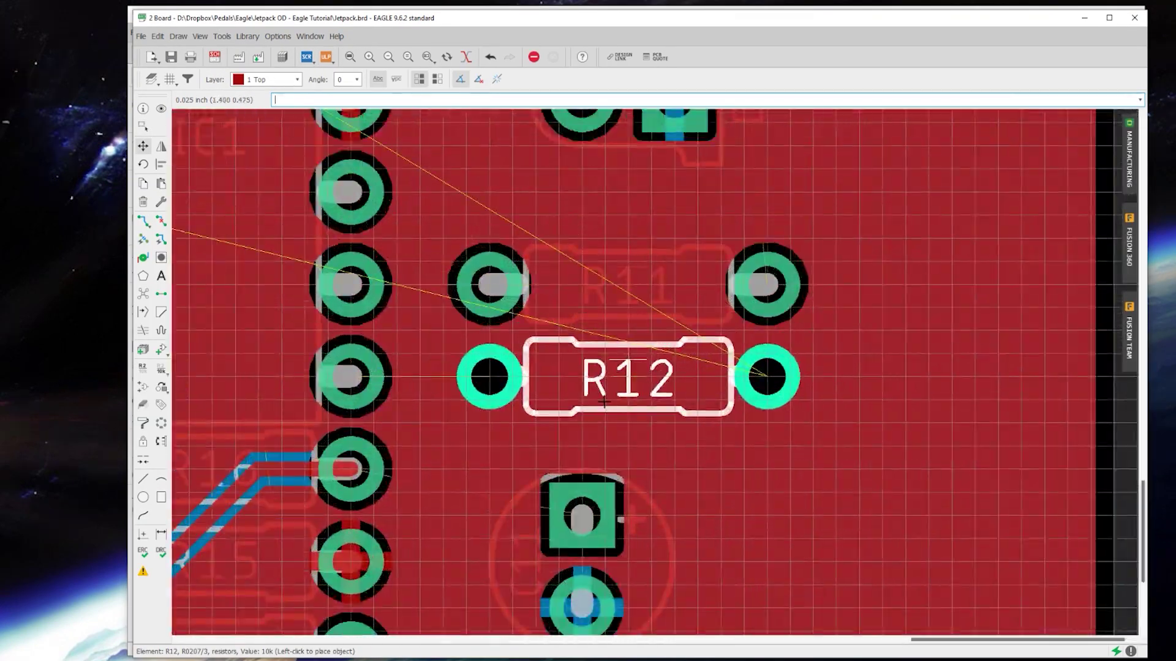
click(628, 376)
Place capacitor C12 rotated upright beside C11 below R12, adjusting both capacitors' positions so they sit side by side.
click(352, 55)
click(459, 396)
scroll(551, 398, down, 2)
scroll(790, 475, up, 7)
right_click(802, 473)
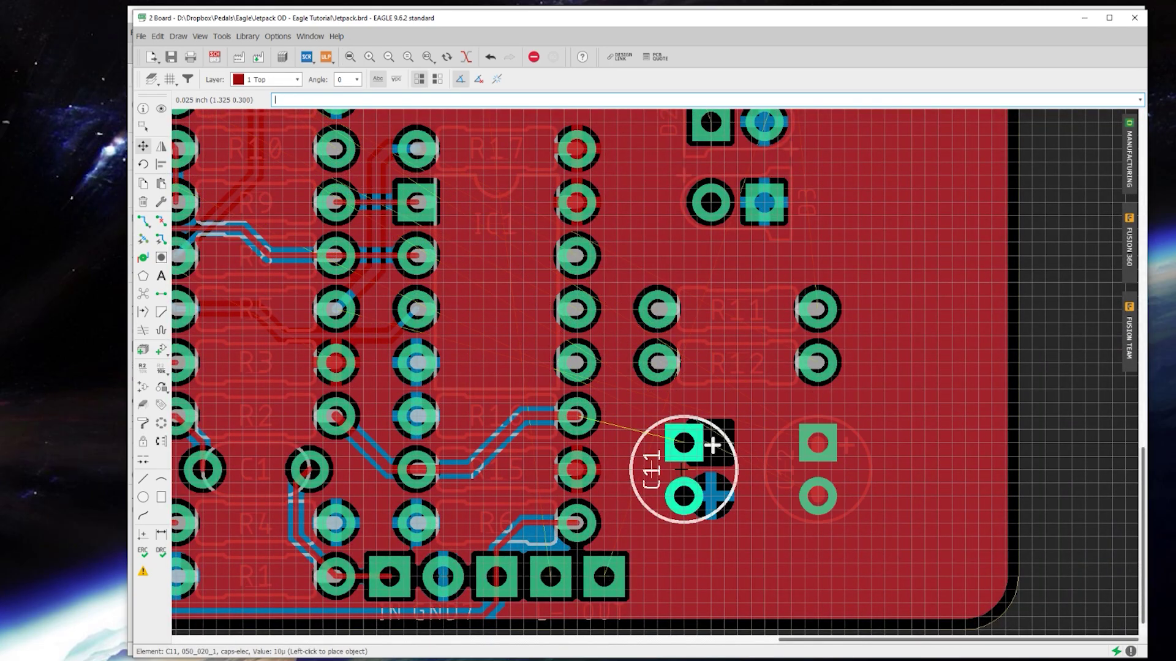
click(790, 469)
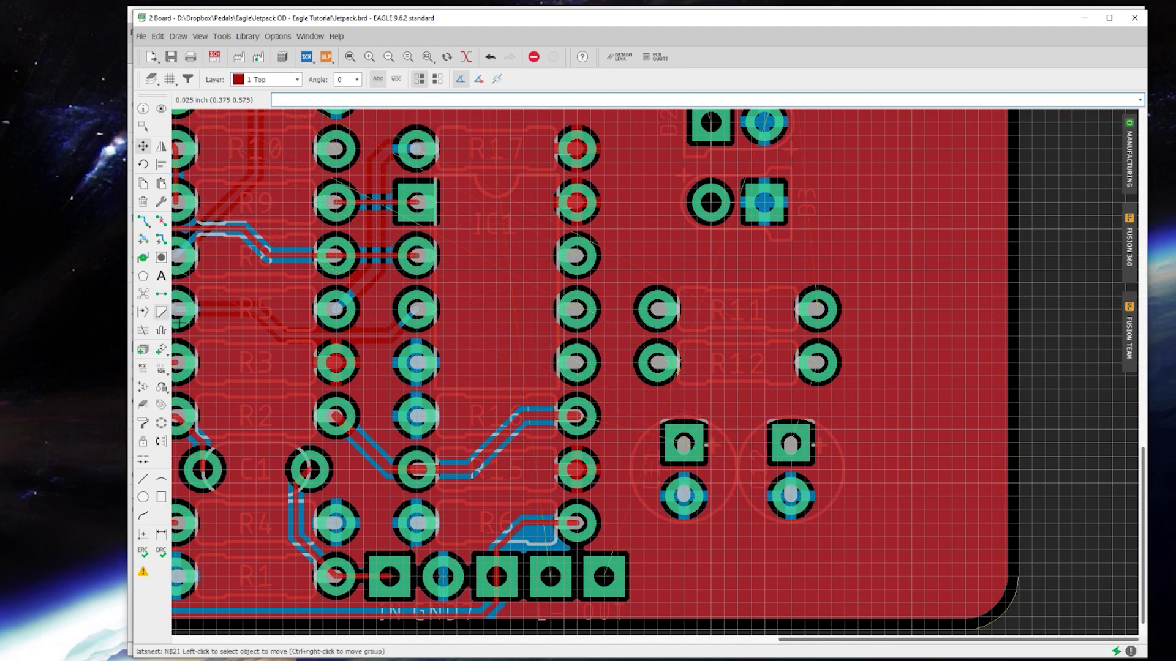
click(684, 497)
click(680, 497)
Move resistor R18 onto the board directly below R12 with pads aligned, and recalculate the ratsnest.
scroll(680, 497, down, 5)
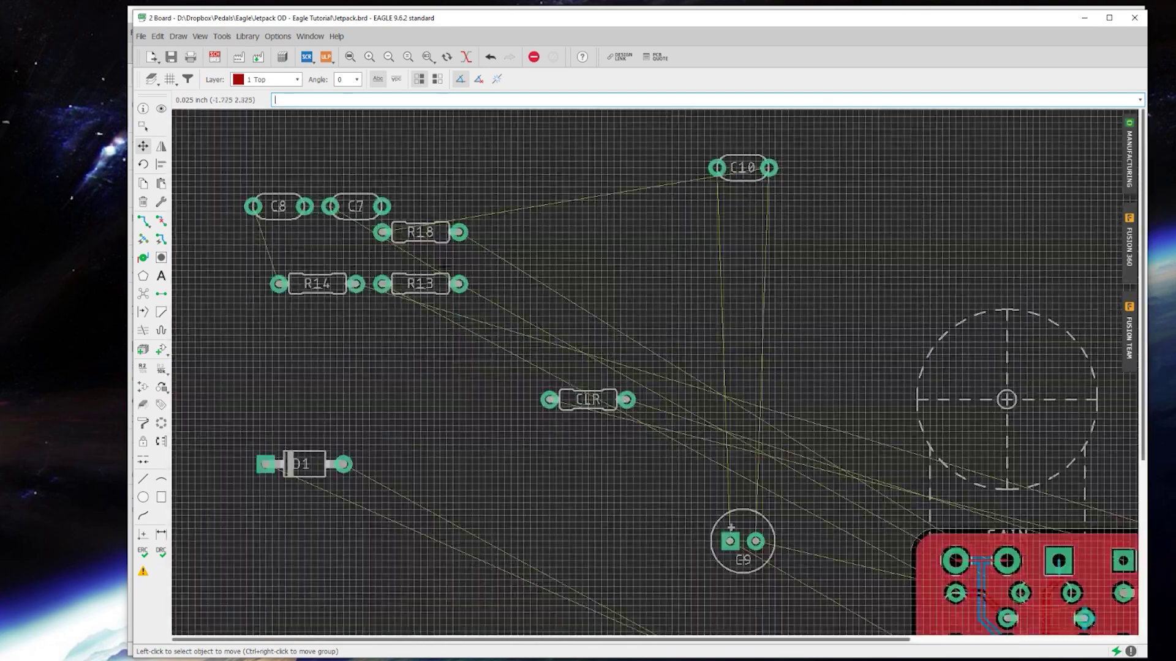
click(420, 229)
scroll(790, 493, up, 5)
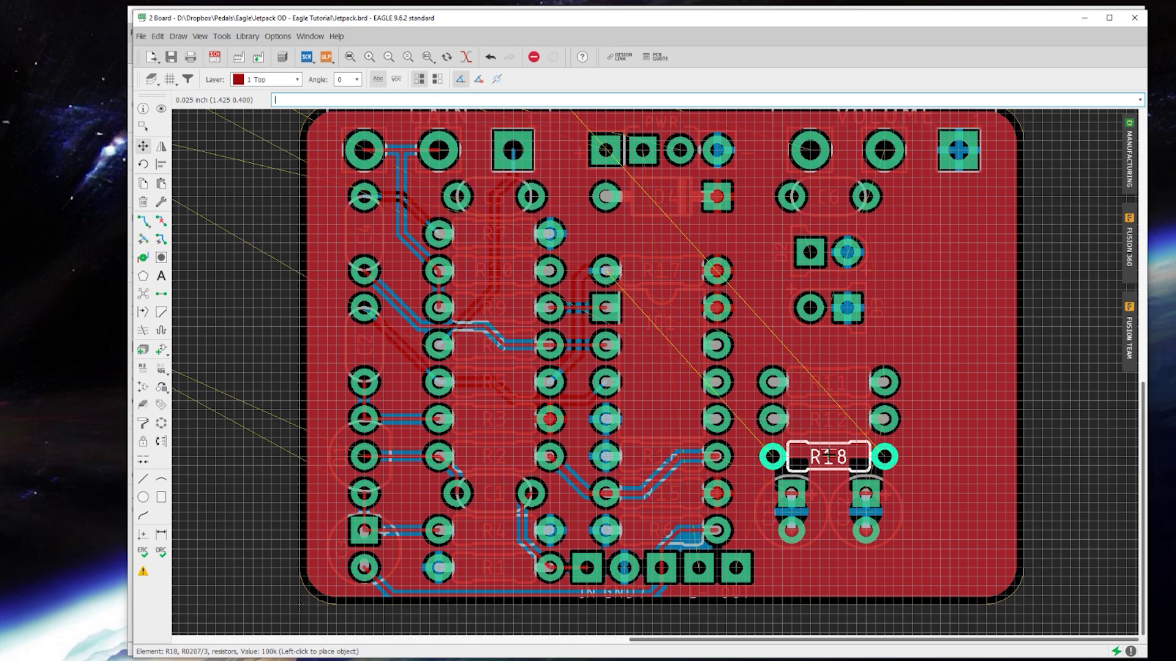
click(828, 456)
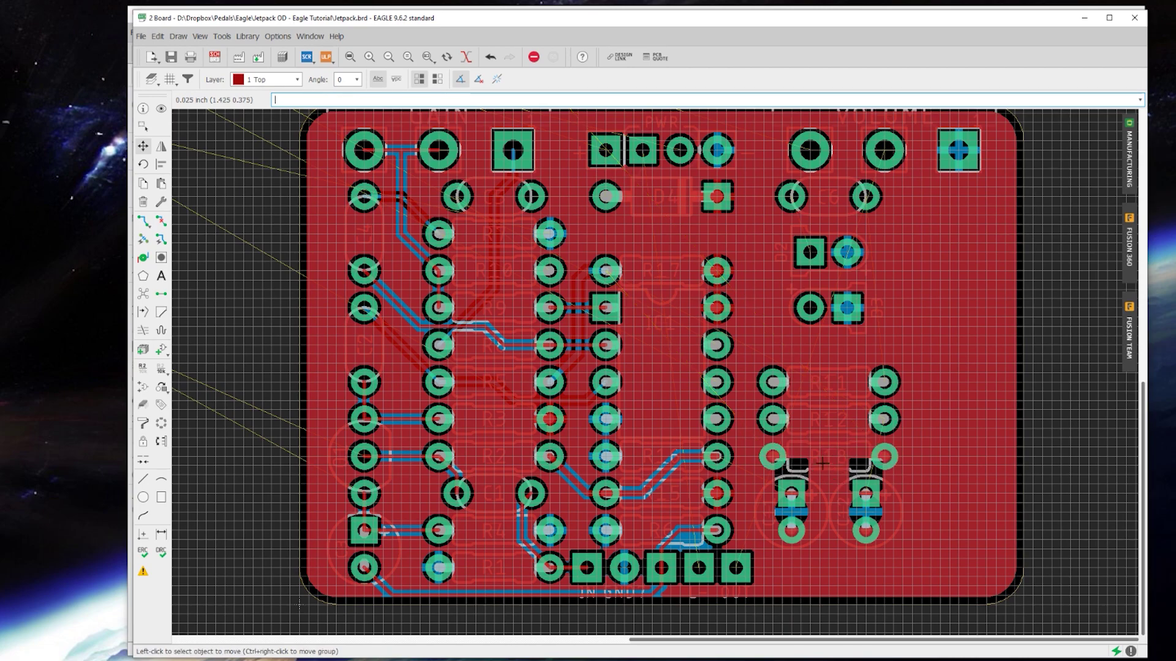
click(143, 294)
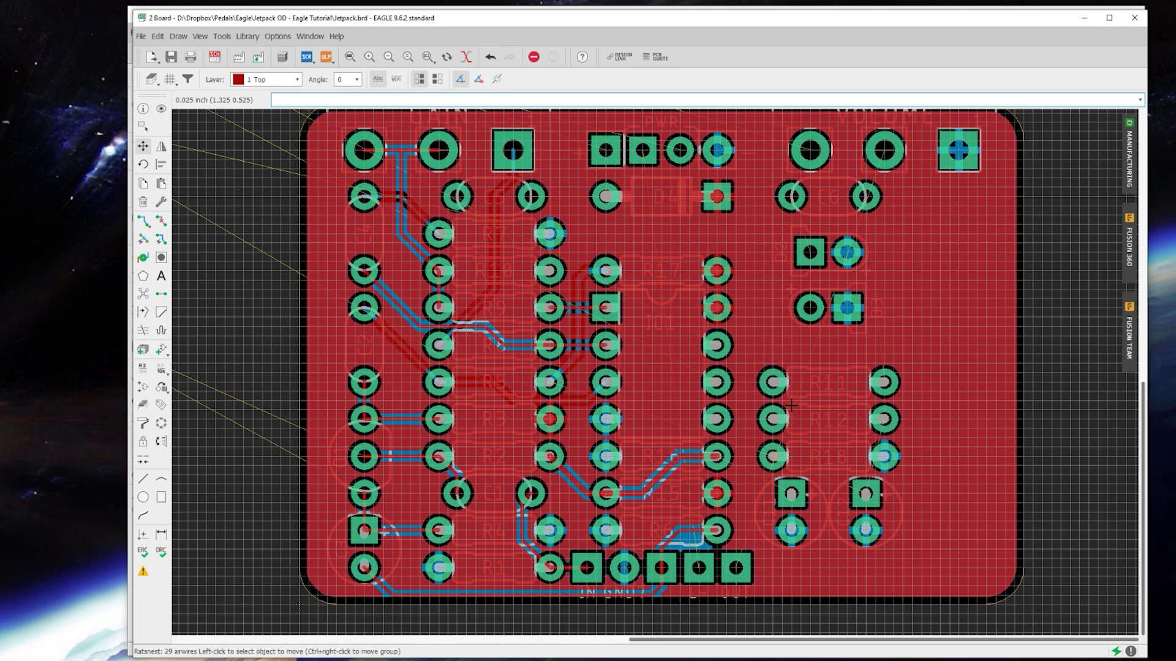
Route top-layer traces 0.01 wide from the IC1-side pads of R12 and R11 to the adjacent IC1 pins.
click(142, 221)
scroll(774, 463, up, 3)
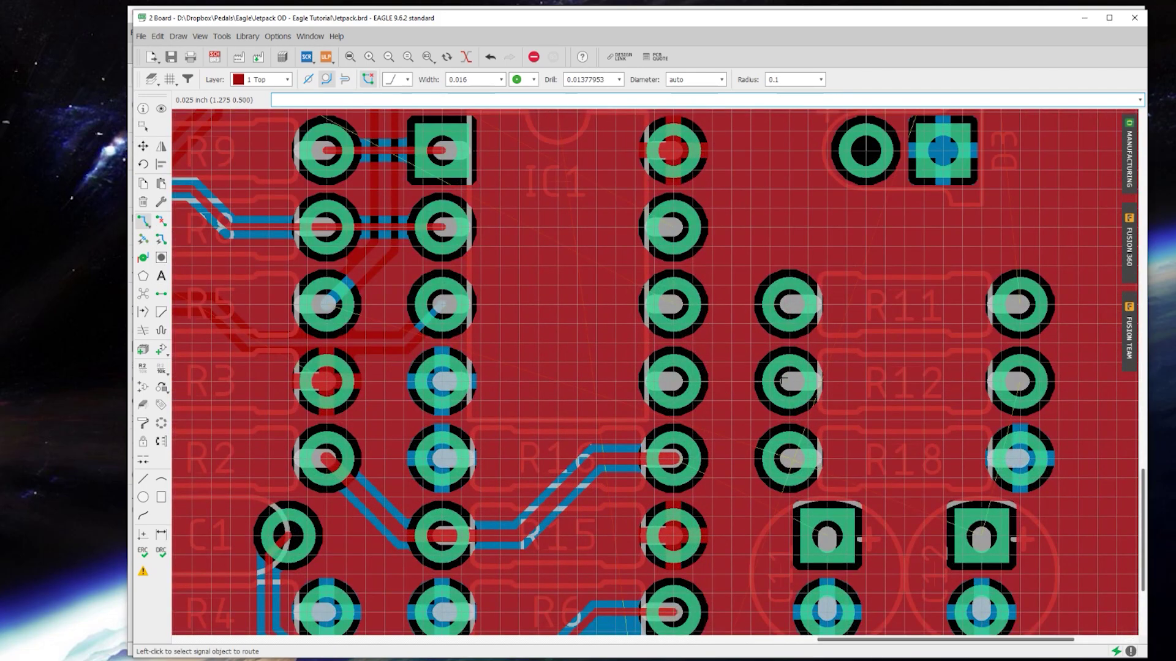
click(784, 380)
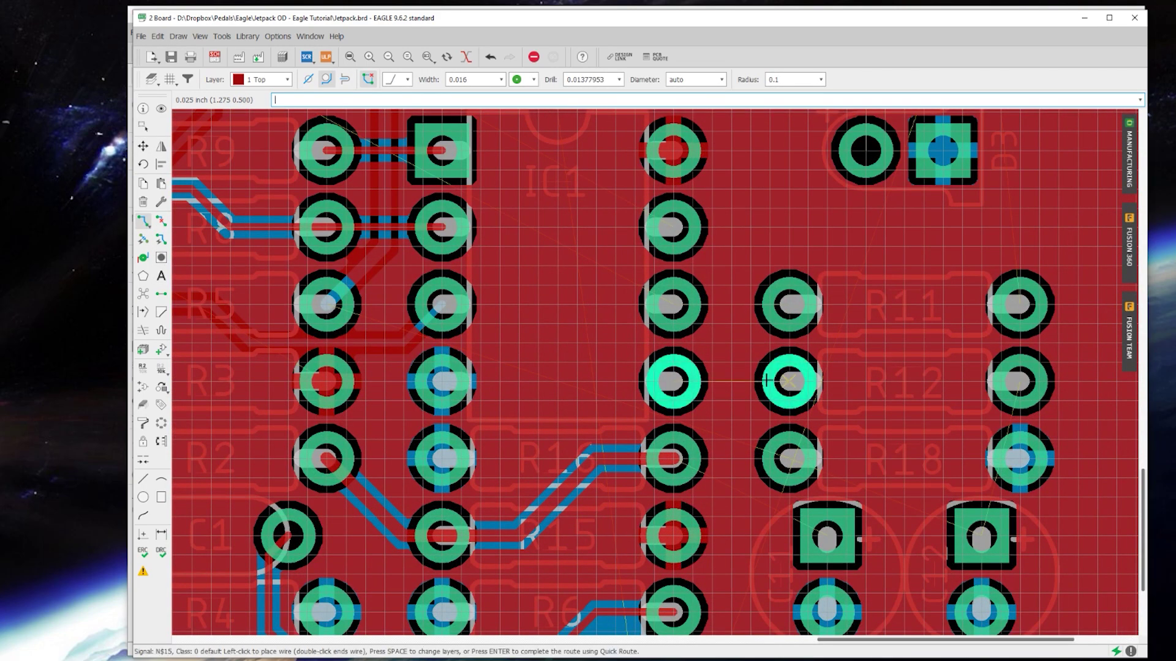
click(501, 80)
click(471, 148)
click(690, 392)
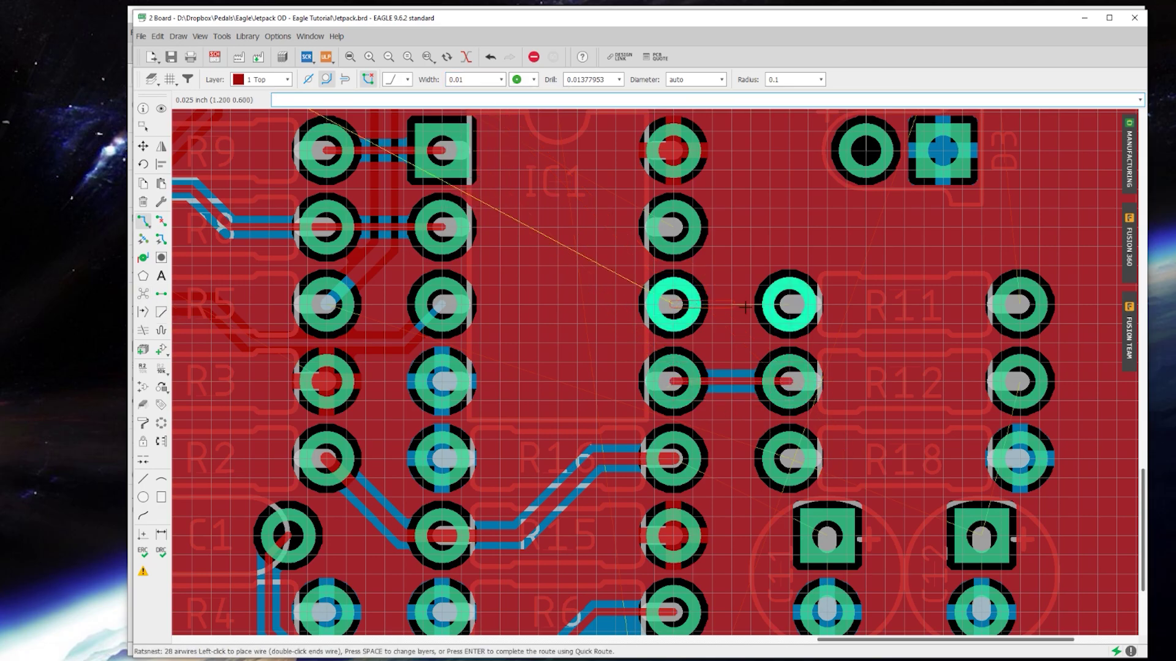
scroll(731, 313, down, 4)
scroll(731, 312, up, 3)
scroll(803, 447, up, 1)
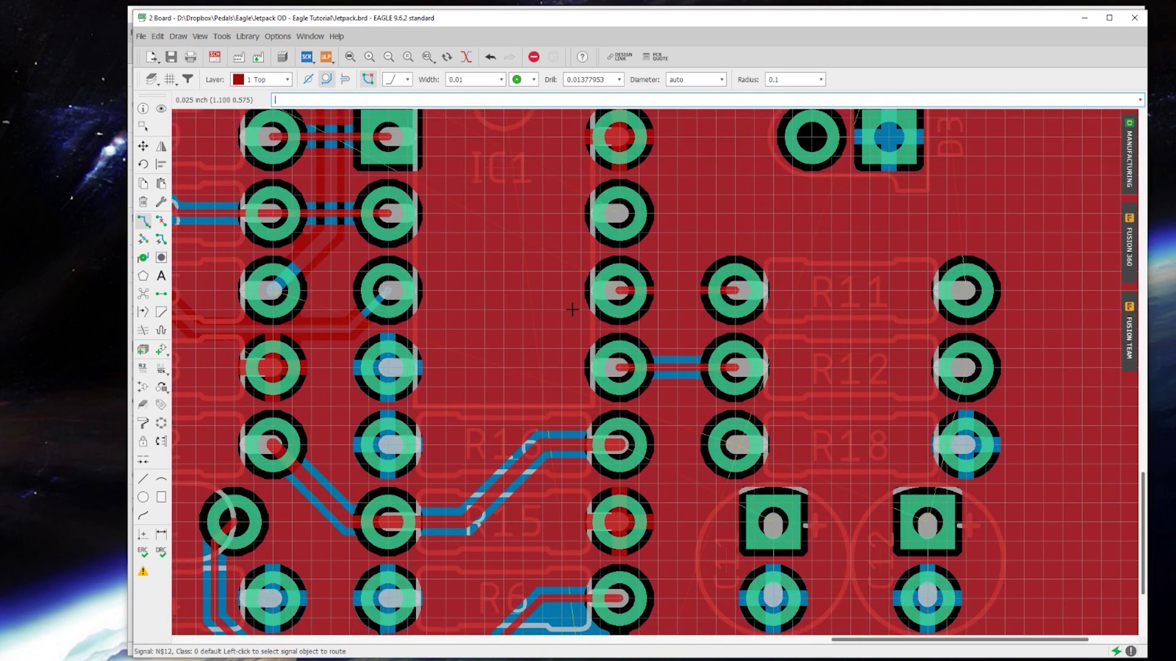
Rotate resistor R18 end for end so its ground pad faces IC1.
click(143, 164)
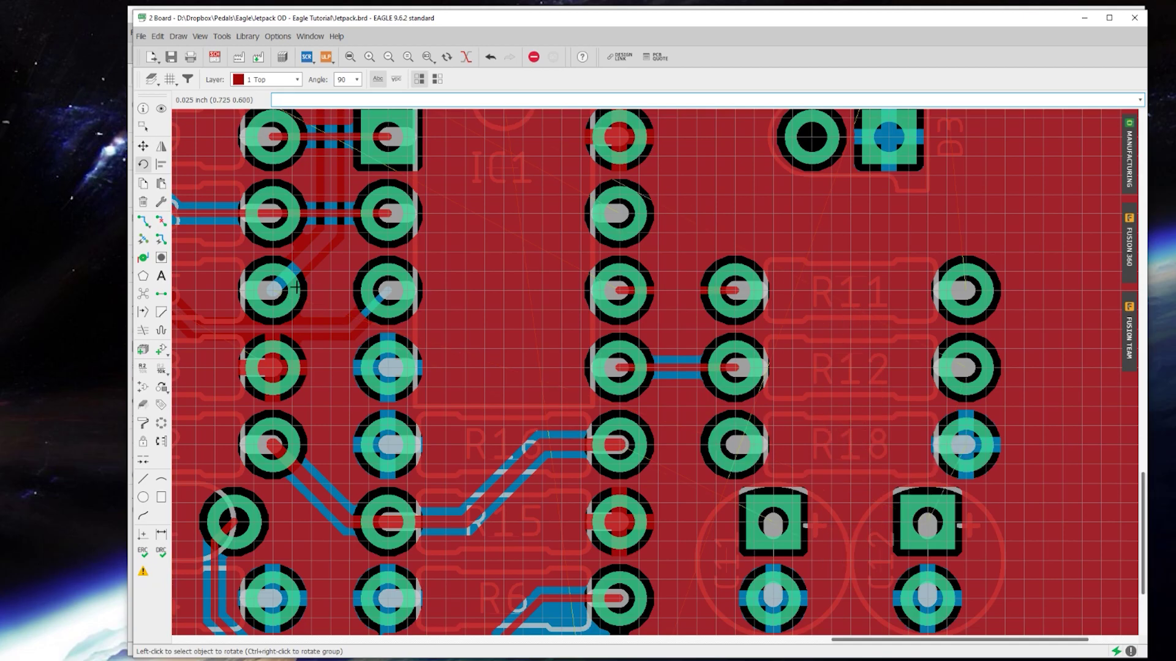
middle_drag(296, 255, 371, 268)
scroll(394, 202, down, 6)
scroll(401, 136, up, 5)
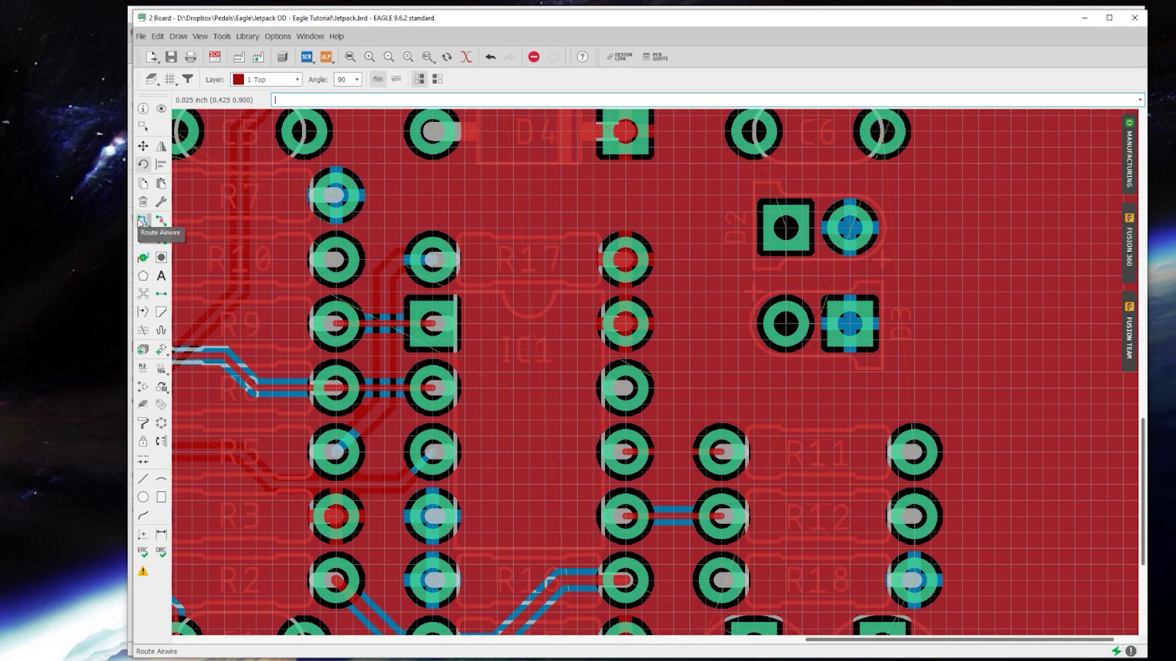
Route a top-layer trace from the capacitor pad above R7, beneath D4, to C6's nearer pad, and recalculate the ratsnest.
click(143, 221)
scroll(435, 192, up, 2)
middle_drag(435, 192, 559, 393)
click(372, 304)
click(511, 375)
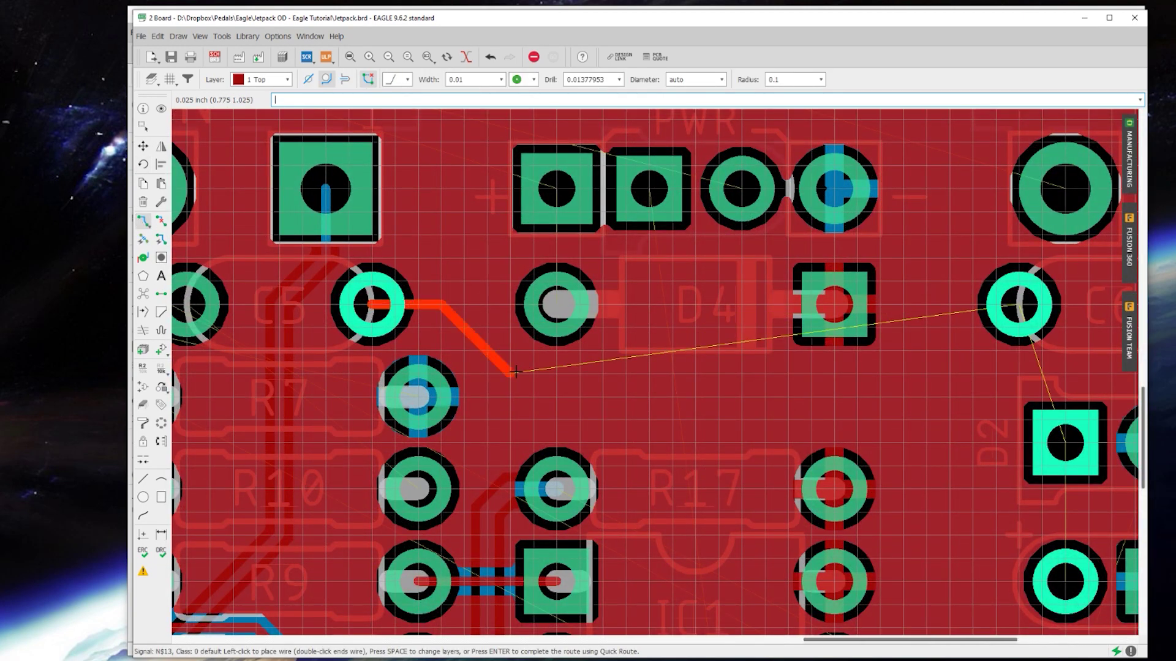
click(903, 395)
click(1019, 304)
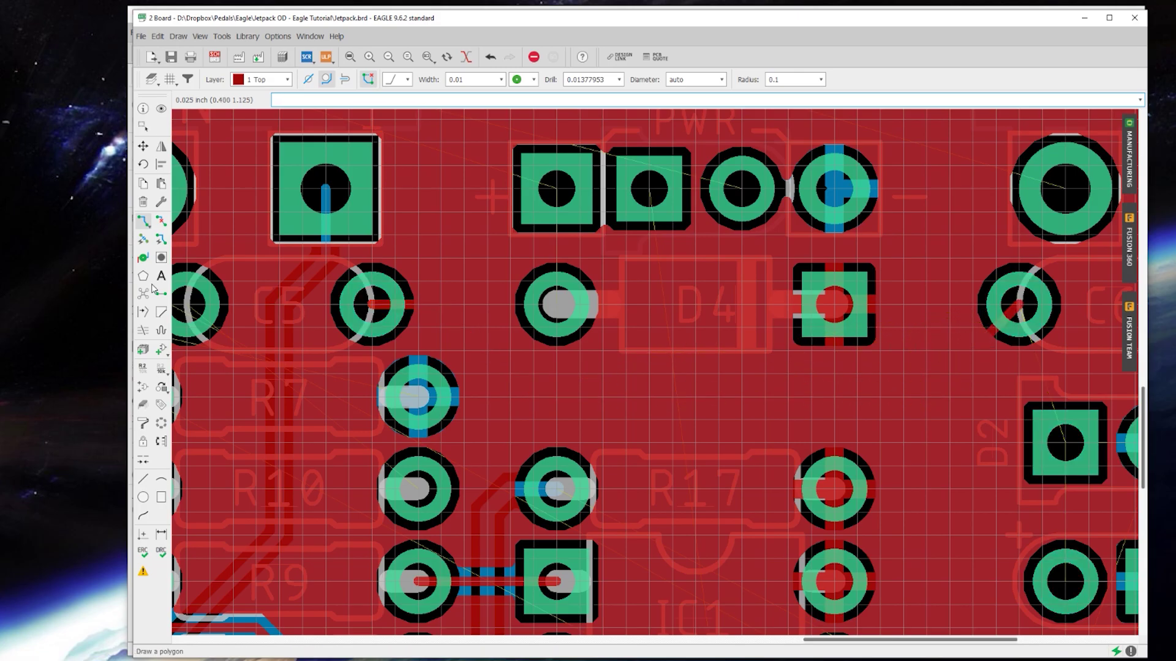
click(143, 294)
Route traces from D2's square pad to the C6 trace and to D3's round pad, recalculating the ratsnest.
scroll(736, 401, down, 3)
scroll(952, 403, up, 4)
click(897, 452)
click(730, 396)
click(144, 294)
scroll(798, 322, down, 2)
scroll(891, 520, up, 1)
click(861, 528)
click(862, 390)
click(141, 297)
scroll(725, 375, down, 5)
scroll(763, 382, up, 3)
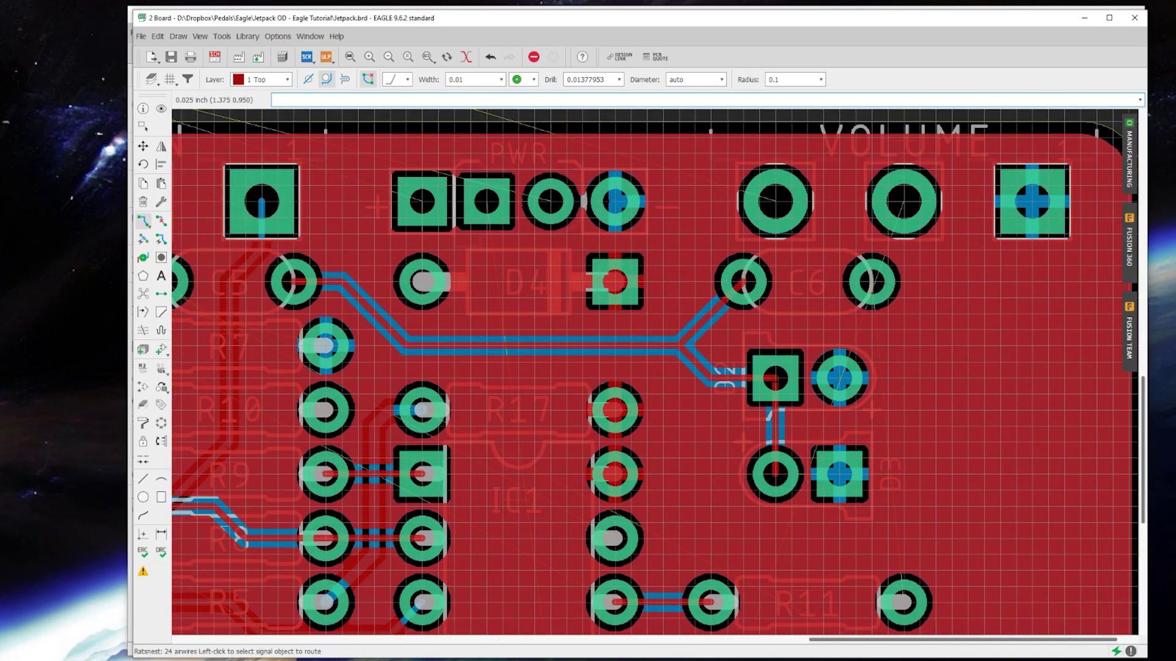
Move the trace junction below C6 toward D2 so the long trace runs directly into D2's square pad.
click(143, 147)
click(696, 363)
click(762, 366)
click(695, 324)
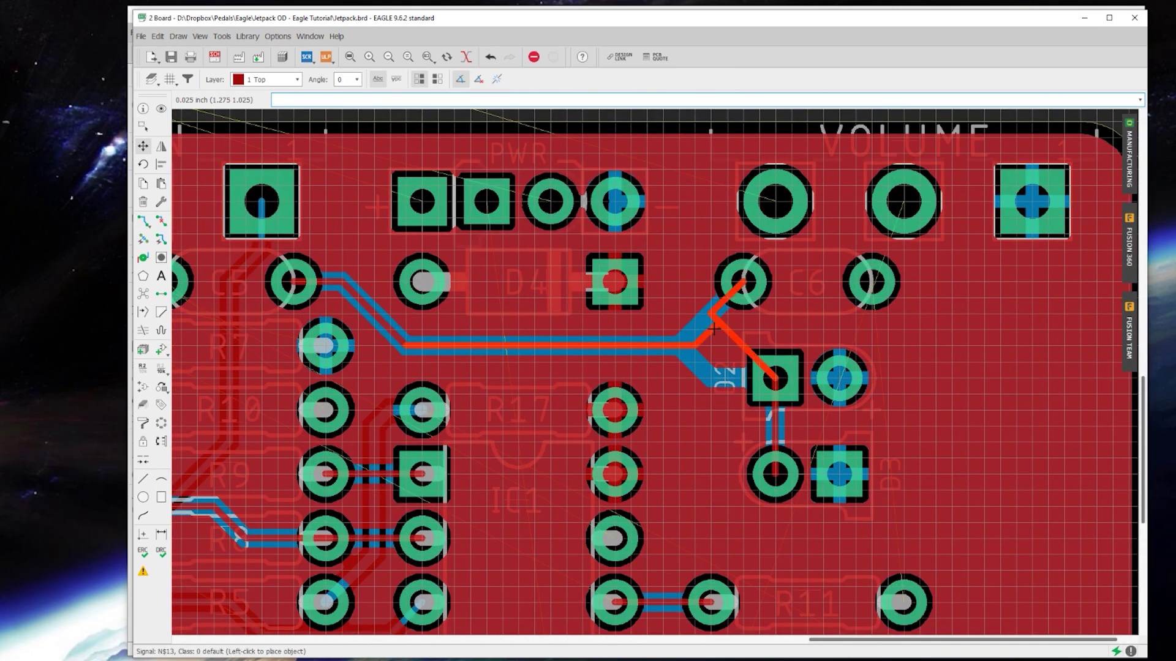
click(754, 339)
Rip up the diagonal trace at C6 and reroute it straight down from C6's pad to the trace near D2.
click(161, 221)
click(725, 301)
click(143, 222)
click(743, 285)
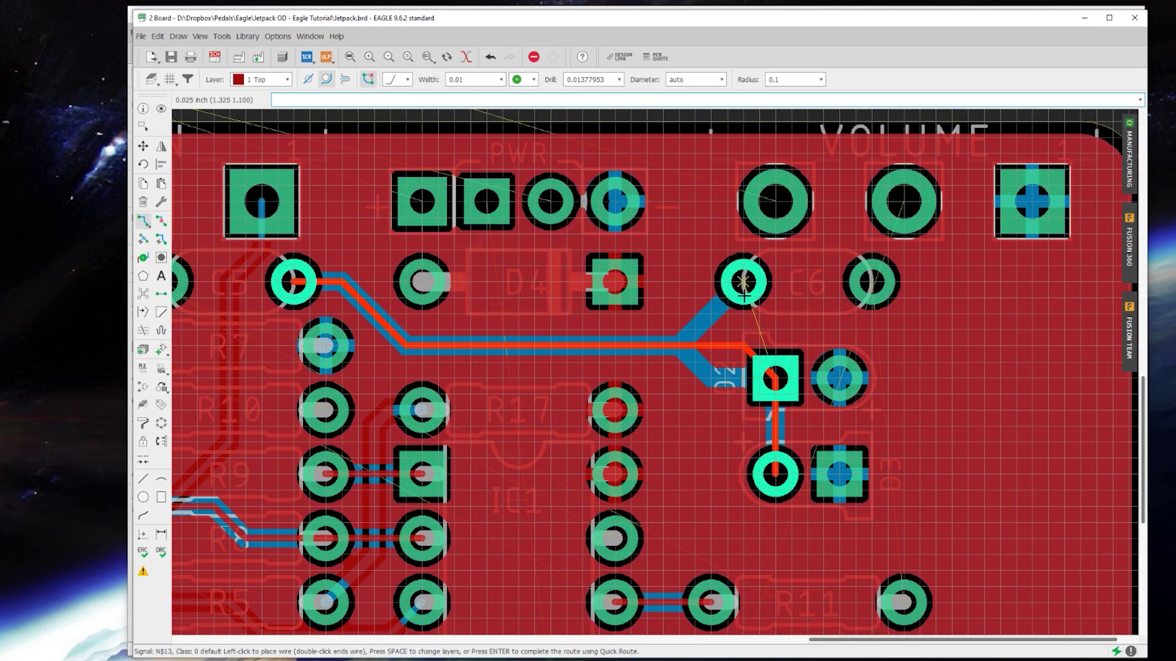
click(739, 339)
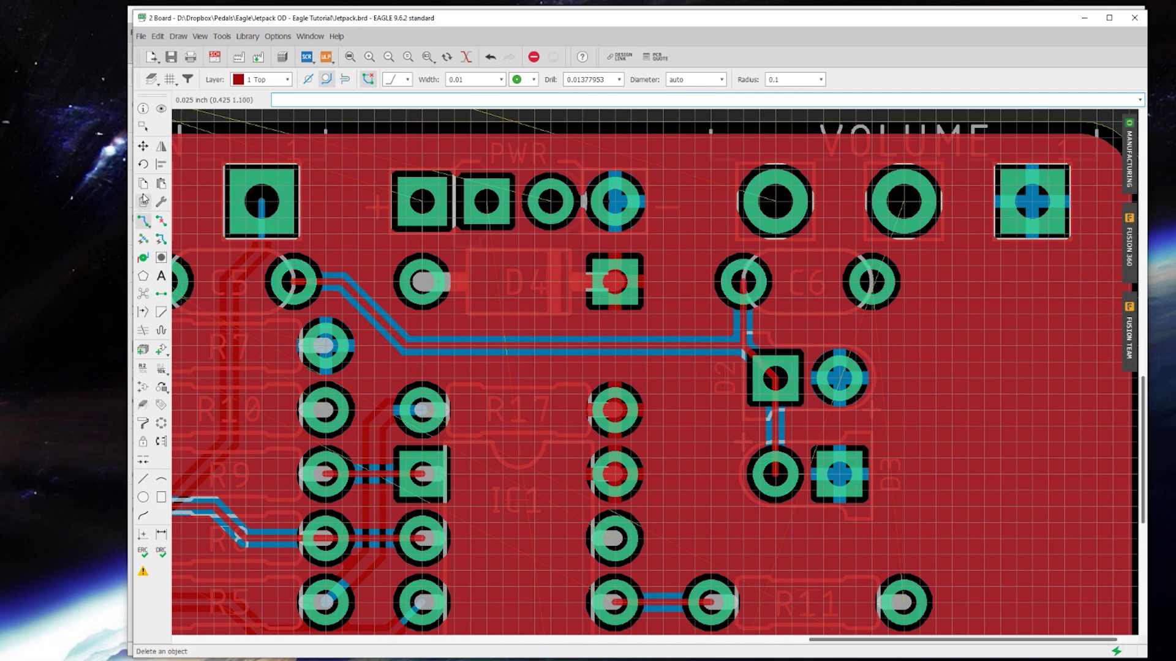
Move resistor R13 onto the board directly above R11, with their pads aligned.
click(350, 57)
click(143, 145)
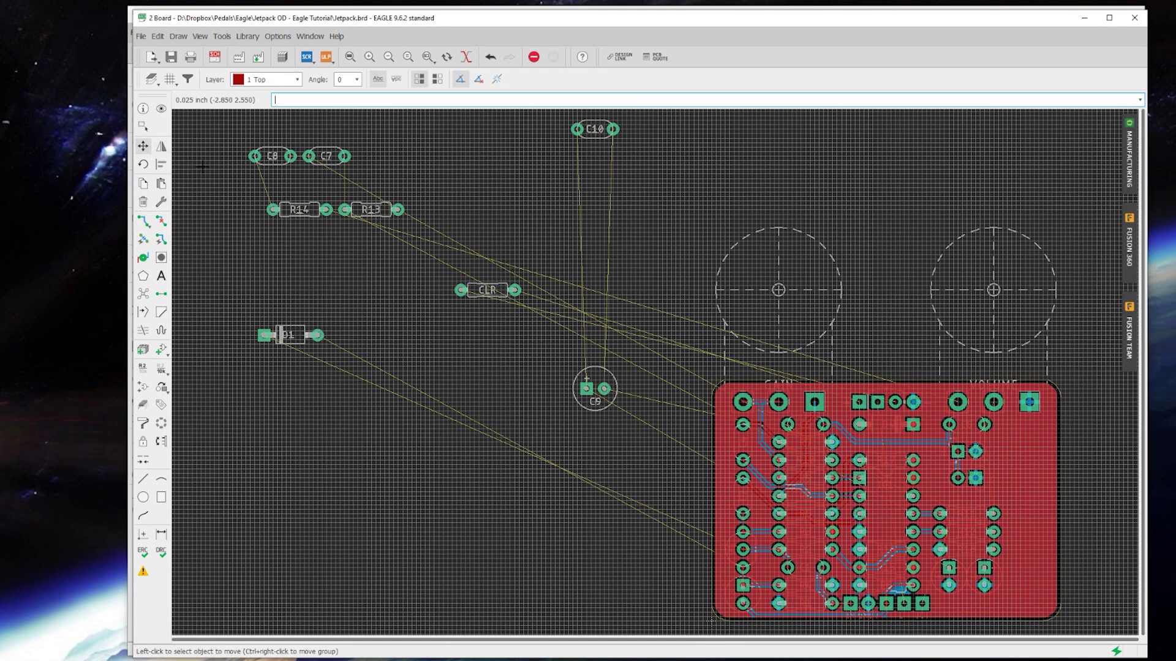
click(380, 215)
scroll(702, 398, up, 5)
scroll(699, 395, up, 1)
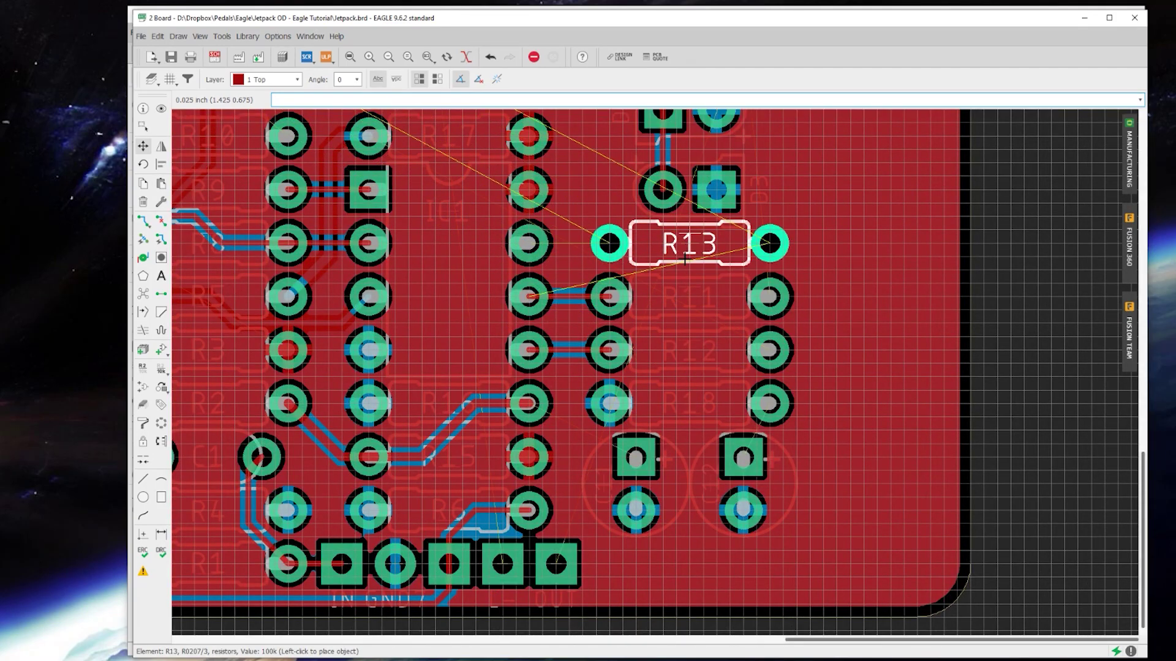
click(690, 243)
Move D3 and D2 up one grid step away from R13, adjust the trace bend beside D2, and recalculate the ratsnest.
scroll(692, 190, up, 1)
middle_drag(693, 187, 649, 431)
click(649, 432)
click(648, 417)
click(646, 337)
click(645, 321)
click(593, 320)
click(592, 320)
click(144, 296)
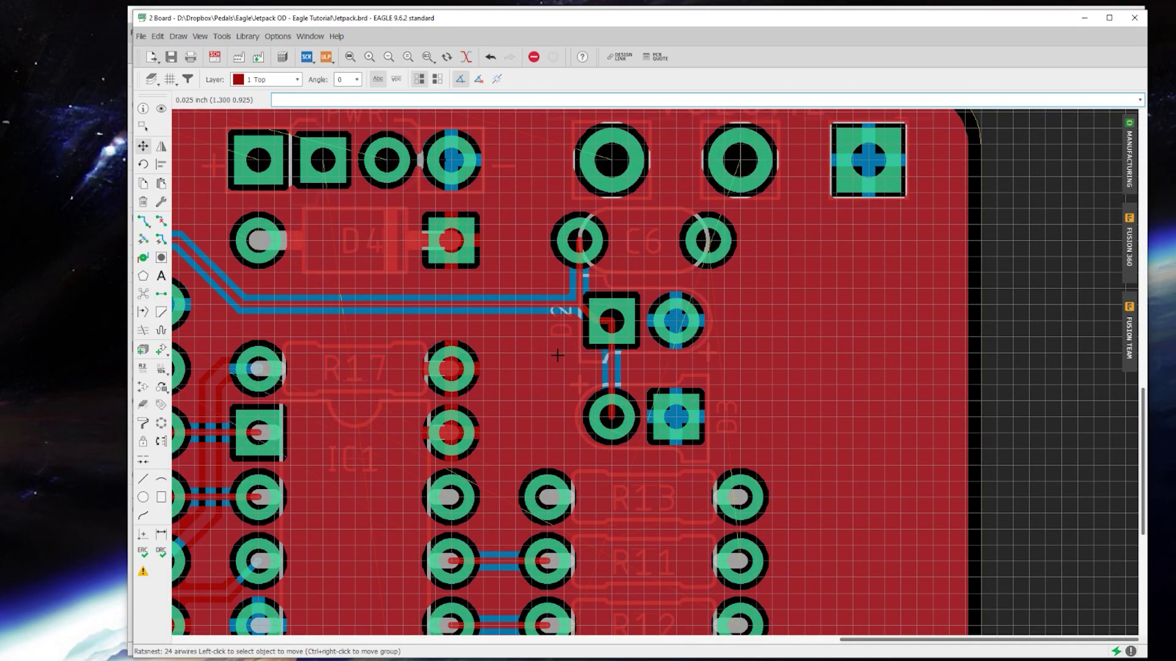
Route R13's nearer pad to IC1 and R11's IC1-side pad to R13's far pad, recalculating the ratsnest.
scroll(688, 332, down, 2)
scroll(622, 499, up, 2)
click(145, 224)
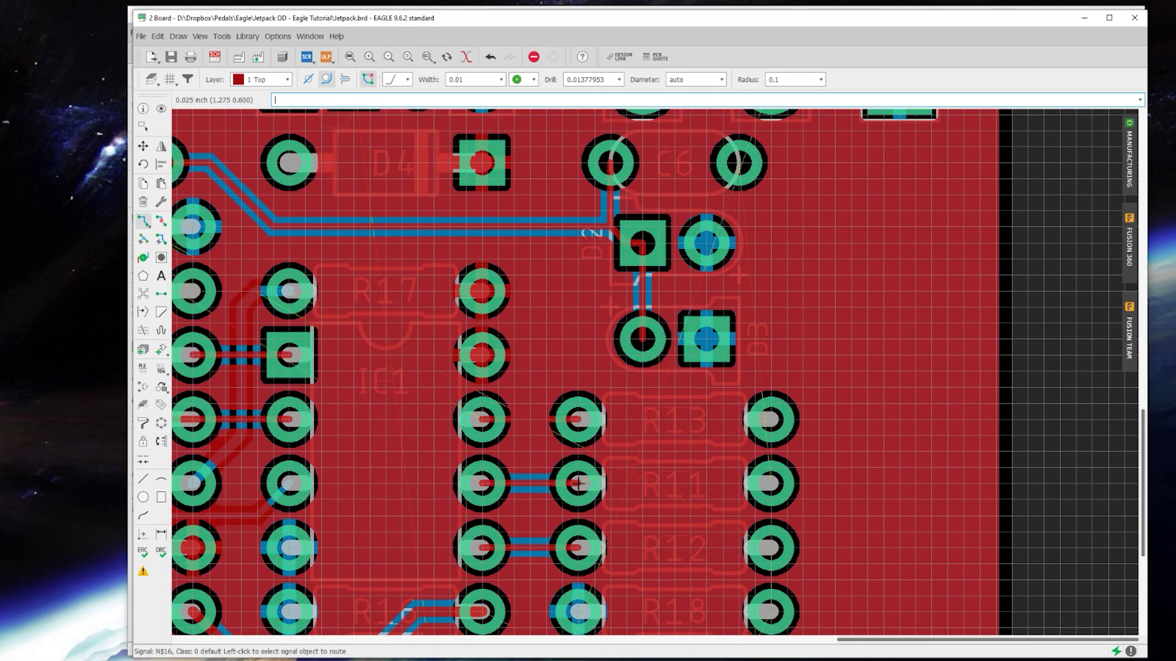
click(145, 296)
middle_drag(866, 404, 766, 401)
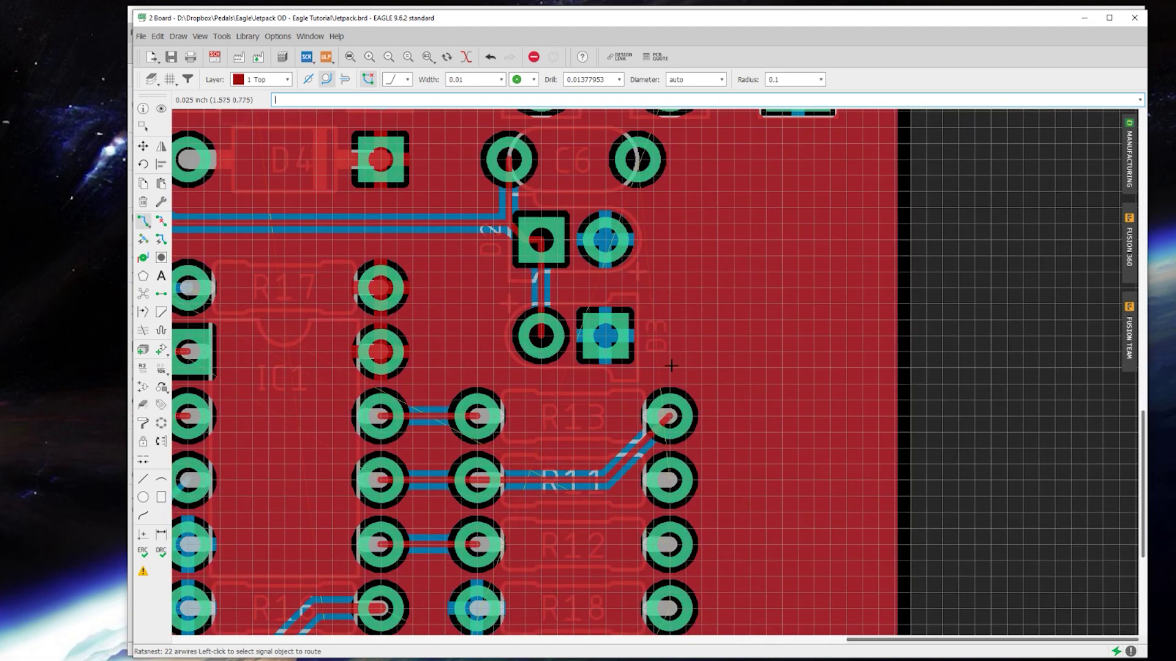
click(269, 80)
click(264, 104)
scroll(481, 374, down, 1)
scroll(737, 289, up, 1)
click(264, 80)
click(262, 92)
Route a top-layer trace from C6's unrouted pad around the outer side of D2, D3 and R13 to R11's far pad.
click(586, 176)
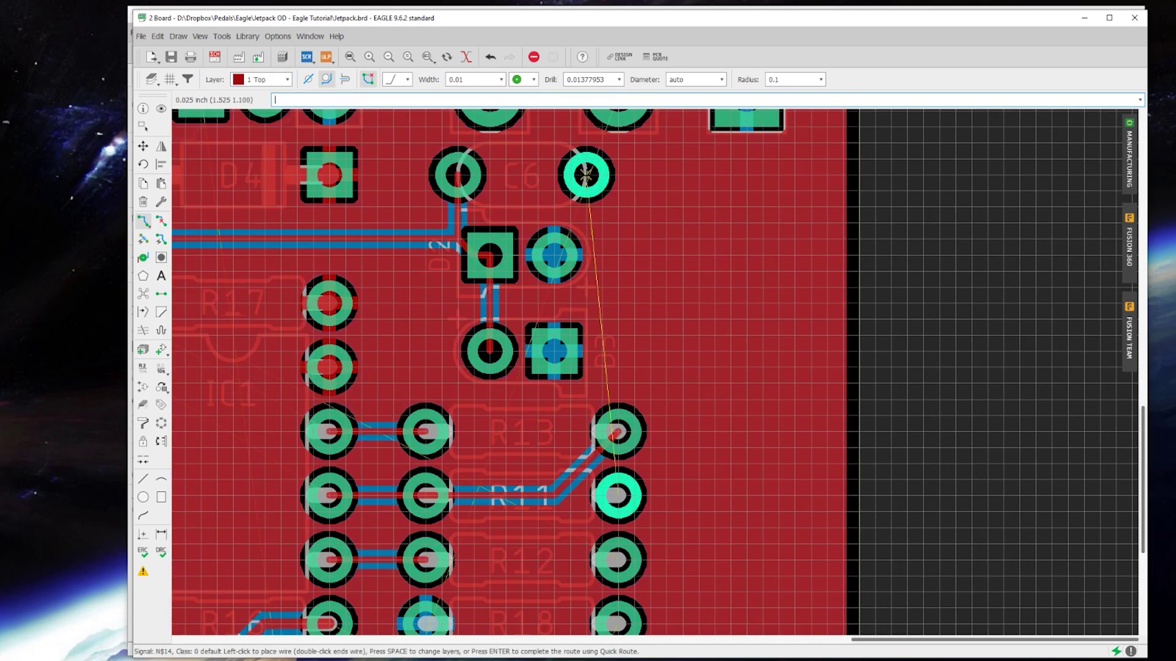
click(663, 422)
click(619, 495)
scroll(300, 362, down, 5)
scroll(595, 350, up, 4)
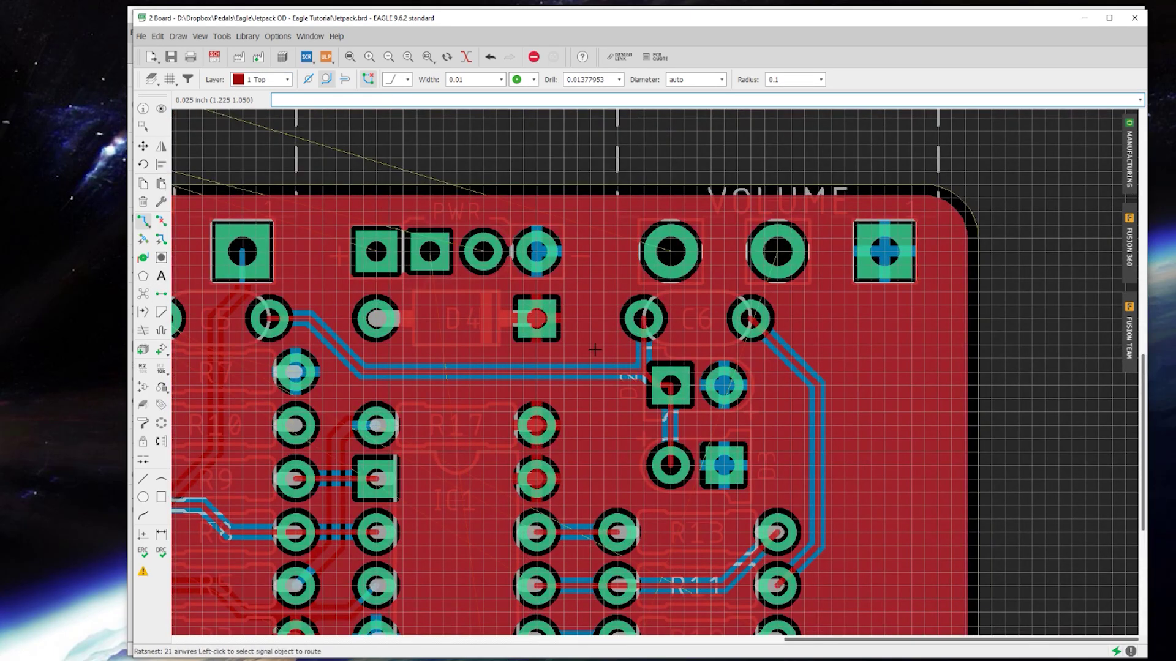
Set the trace width to 0.032, route the PWR positive pad to D4's round pad, and recalculate the ratsnest.
middle_drag(485, 349, 566, 372)
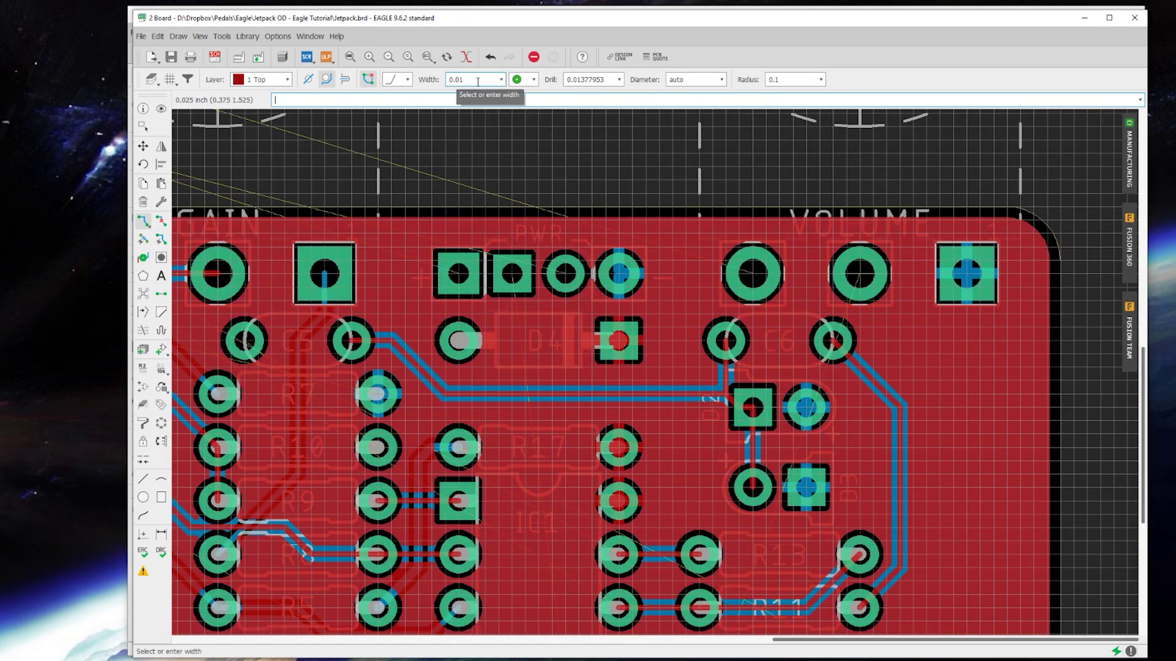
click(501, 79)
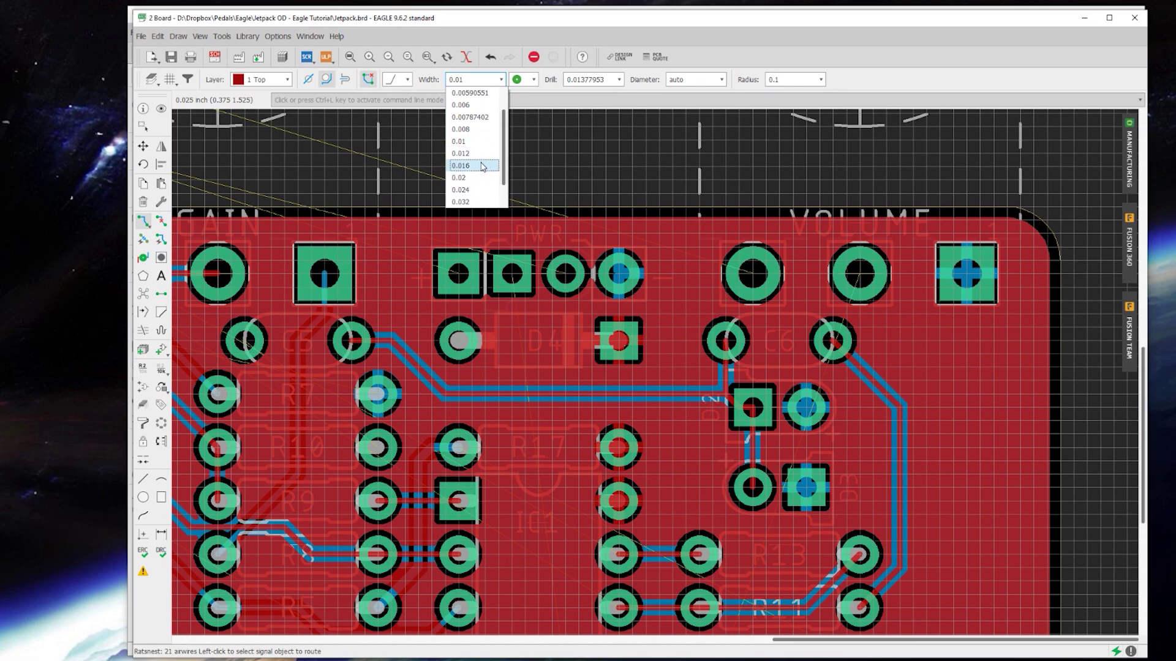
click(467, 191)
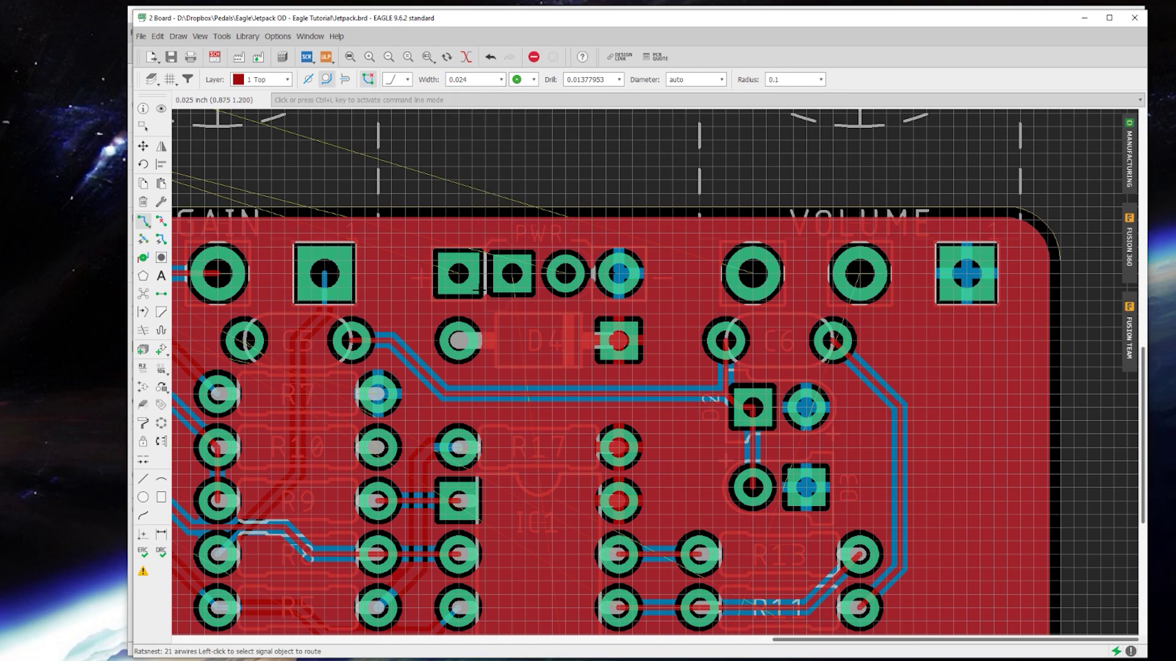
click(458, 273)
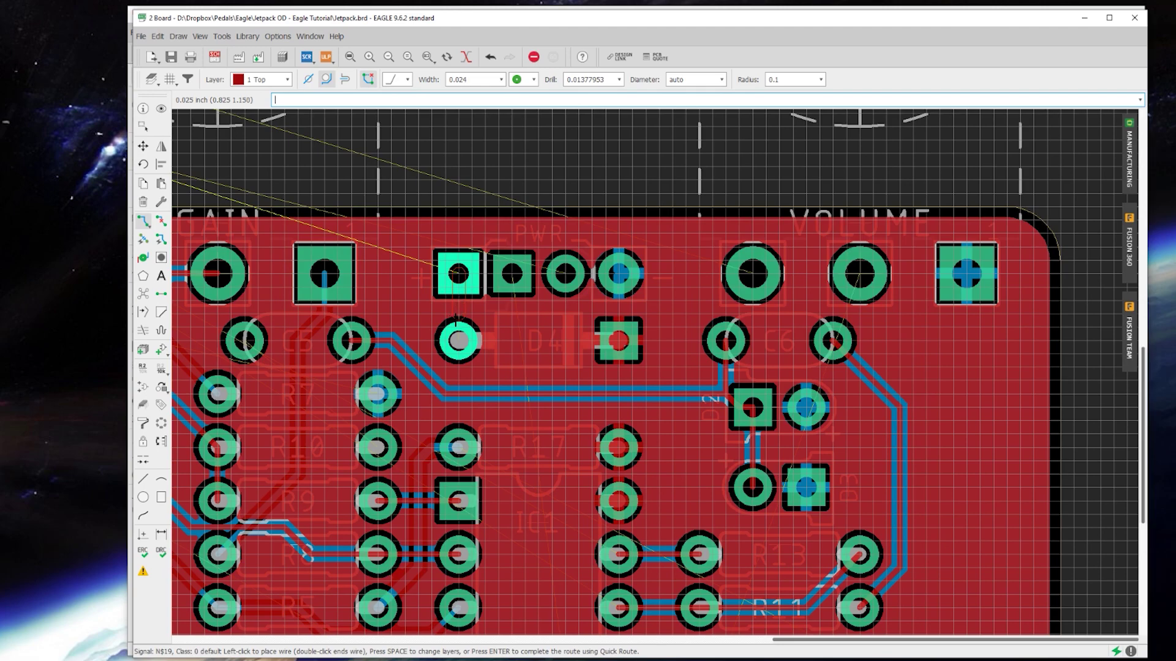
click(501, 80)
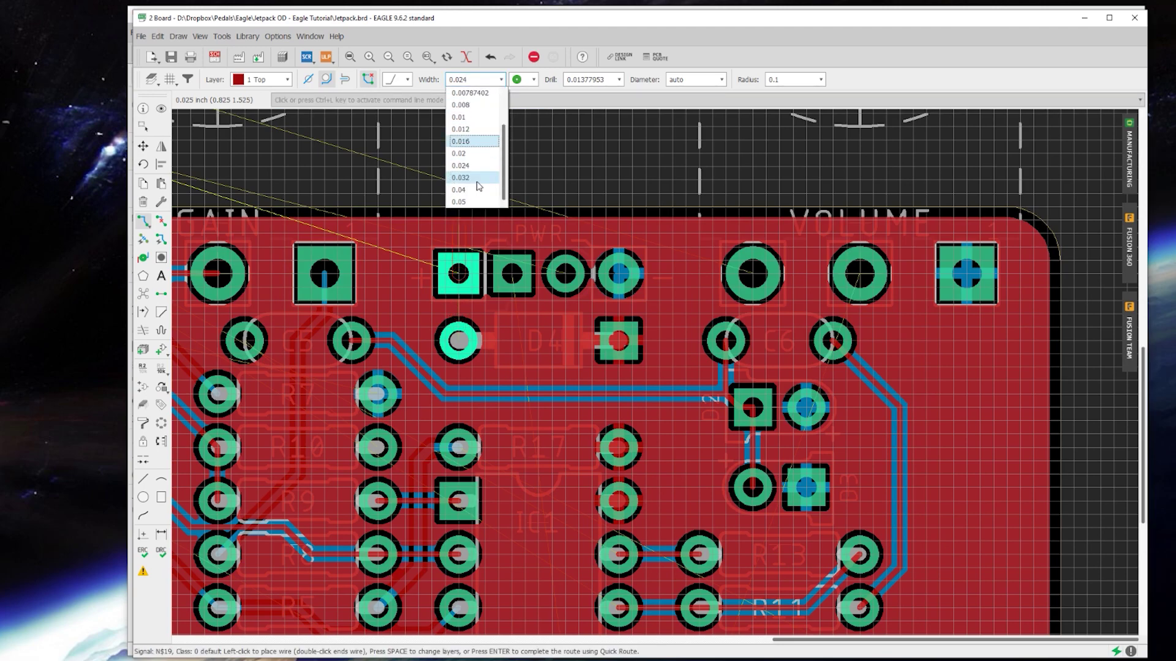
click(473, 178)
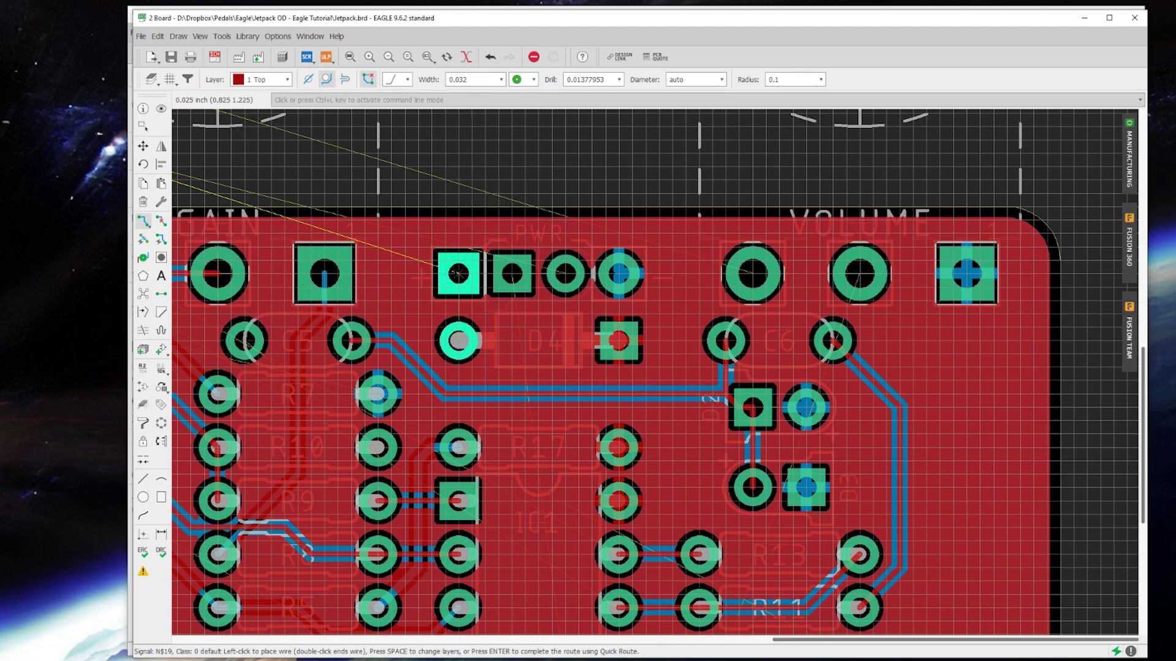
key(Escape)
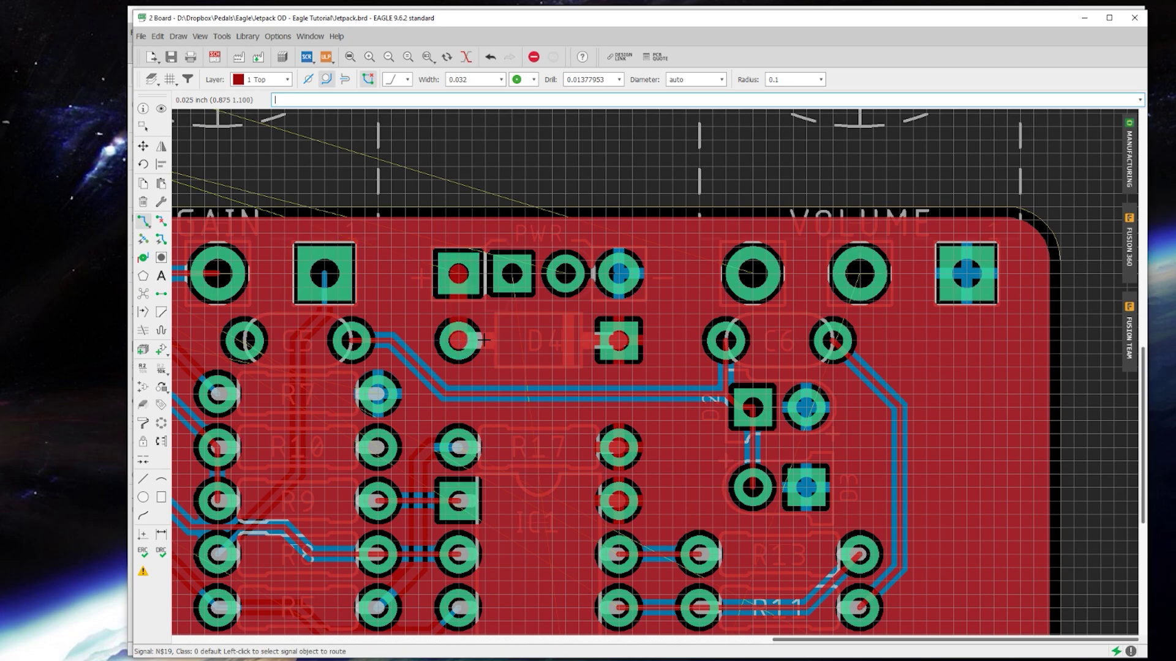
click(142, 294)
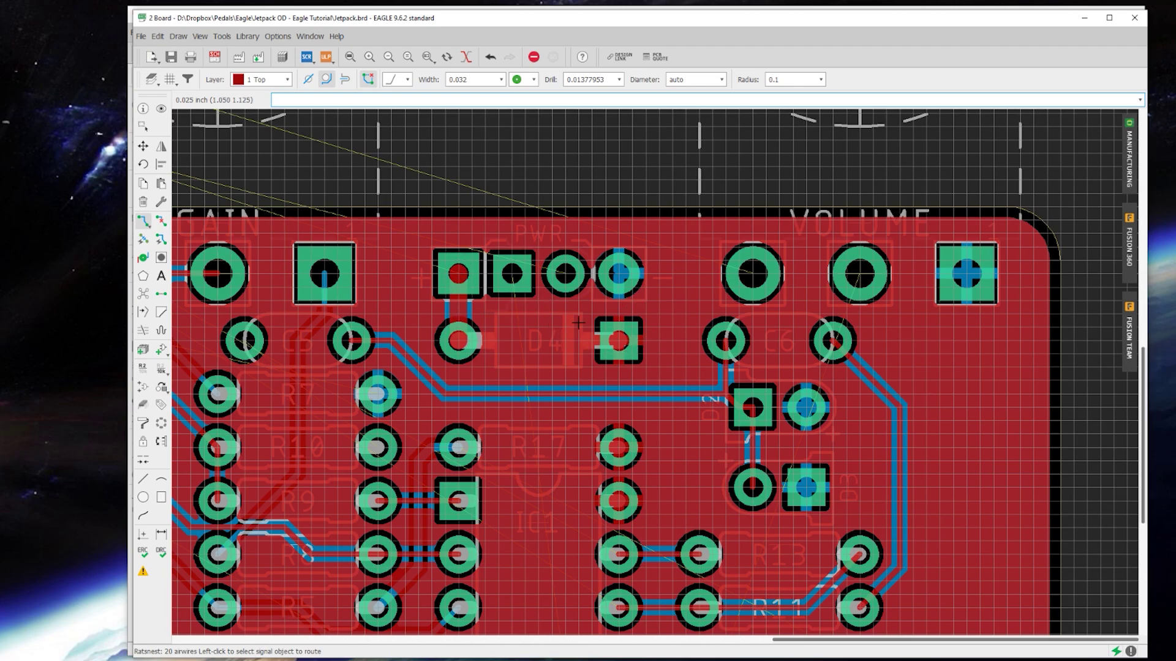
scroll(552, 312, down, 1)
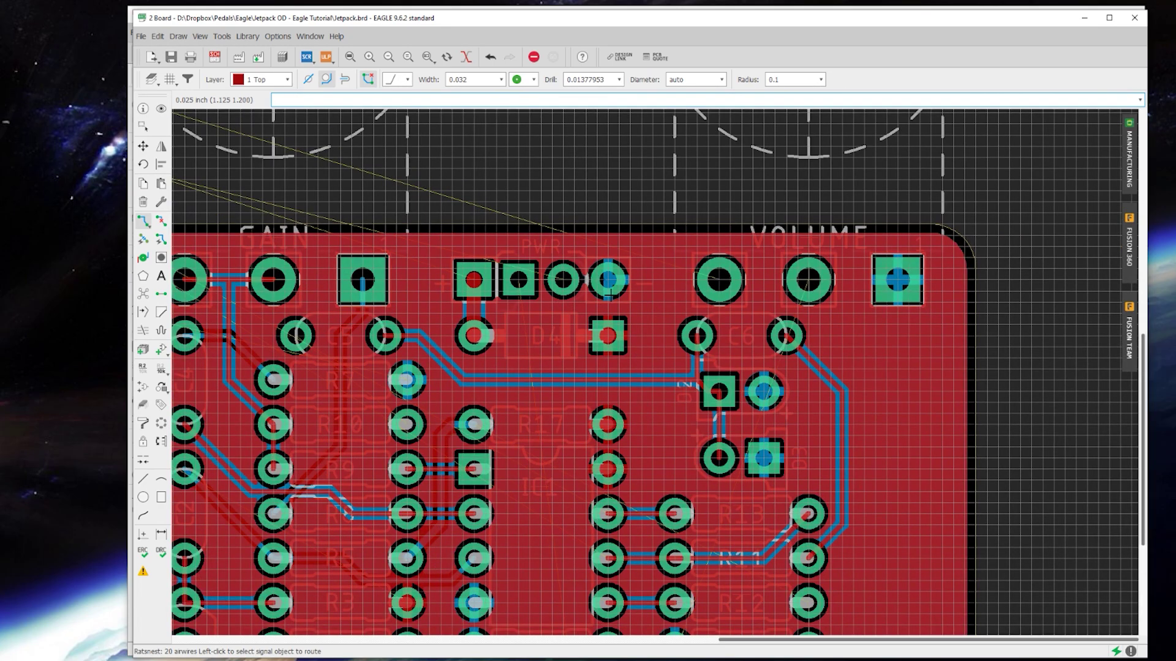
middle_drag(769, 357, 858, 303)
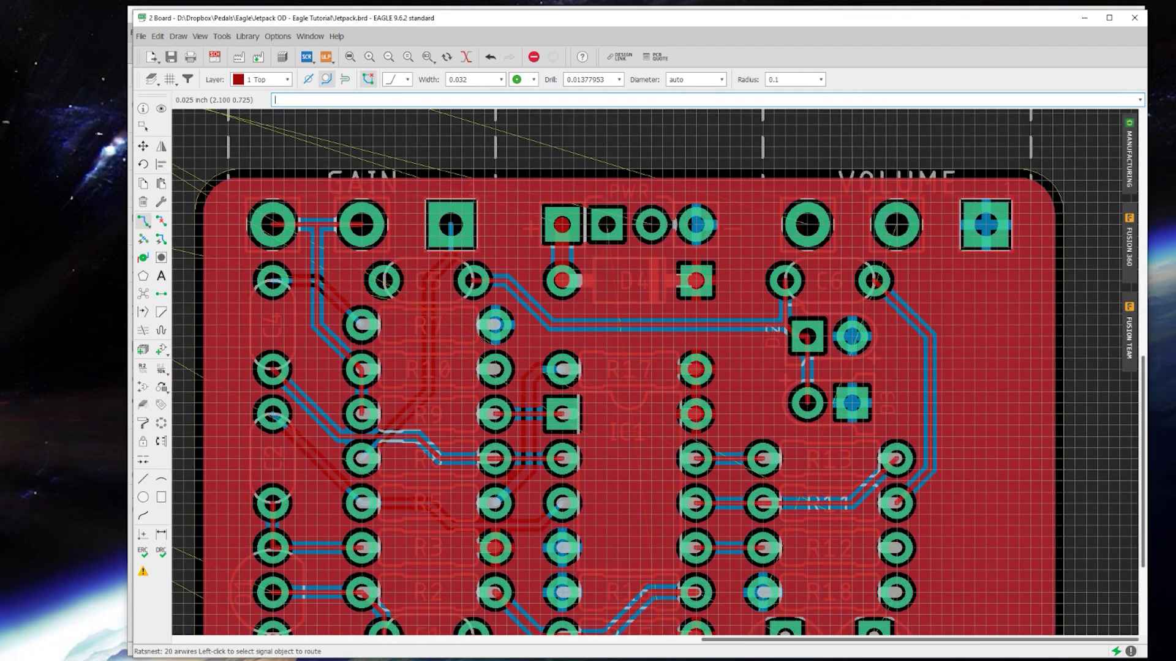
Rotate C7 to vertical and place it on the board directly below C10.
click(350, 56)
click(144, 146)
click(326, 157)
scroll(688, 477, down, 1)
scroll(689, 478, up, 5)
right_click(903, 263)
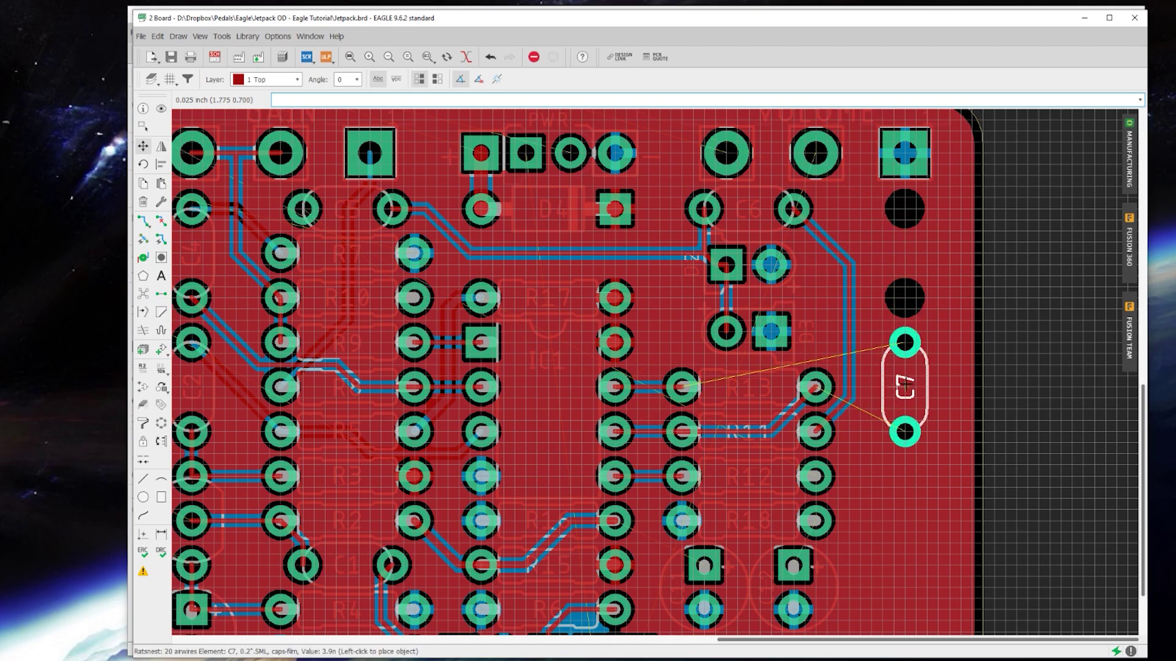
click(905, 385)
Try routing C7's upper pad to R13's IC1-side pad on the bottom layer with a 0.01 trace, recalculating the ratsnest.
scroll(905, 386, down, 5)
scroll(275, 263, up, 6)
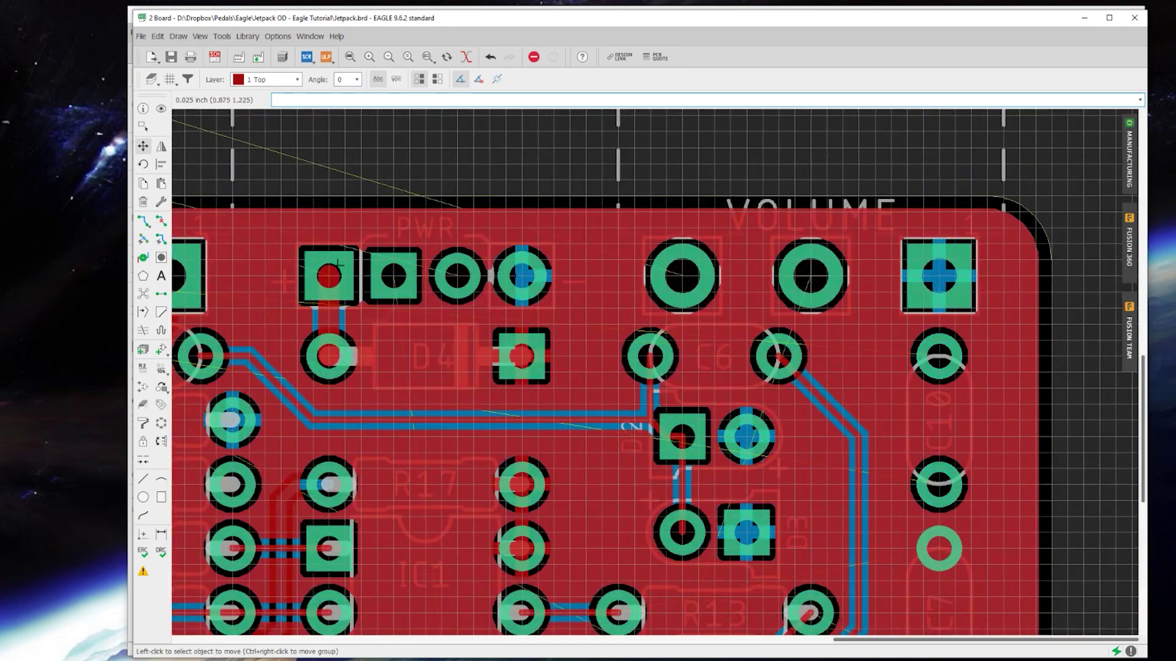
scroll(275, 263, down, 5)
scroll(735, 398, up, 6)
click(142, 220)
click(270, 79)
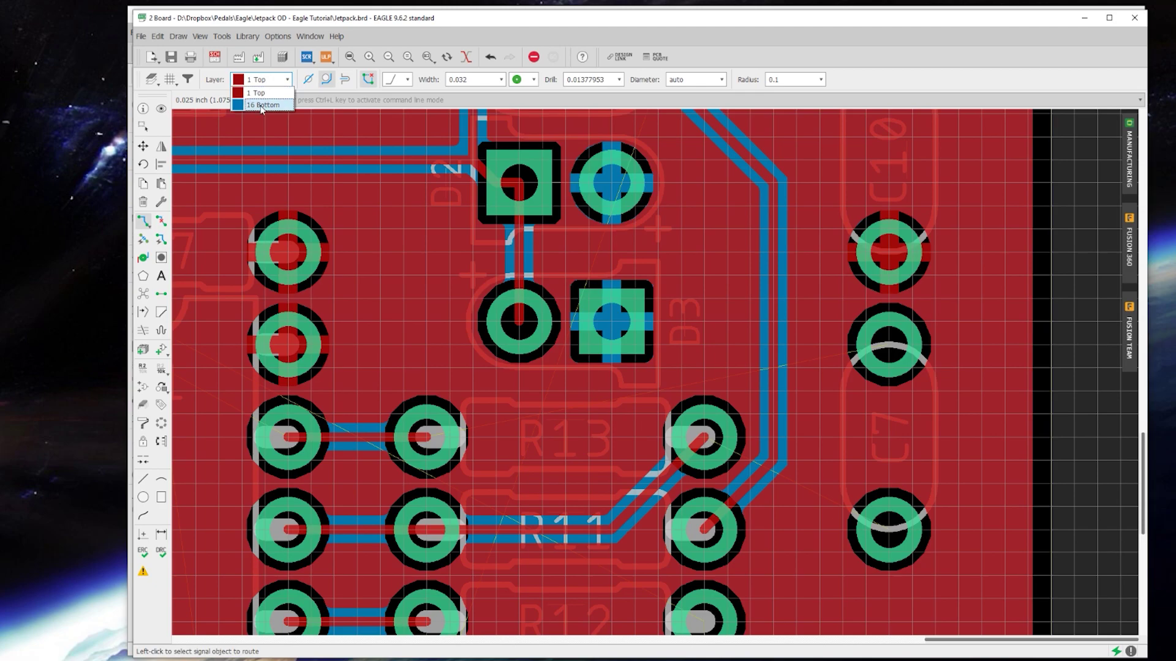
click(261, 106)
click(889, 344)
click(501, 79)
click(478, 150)
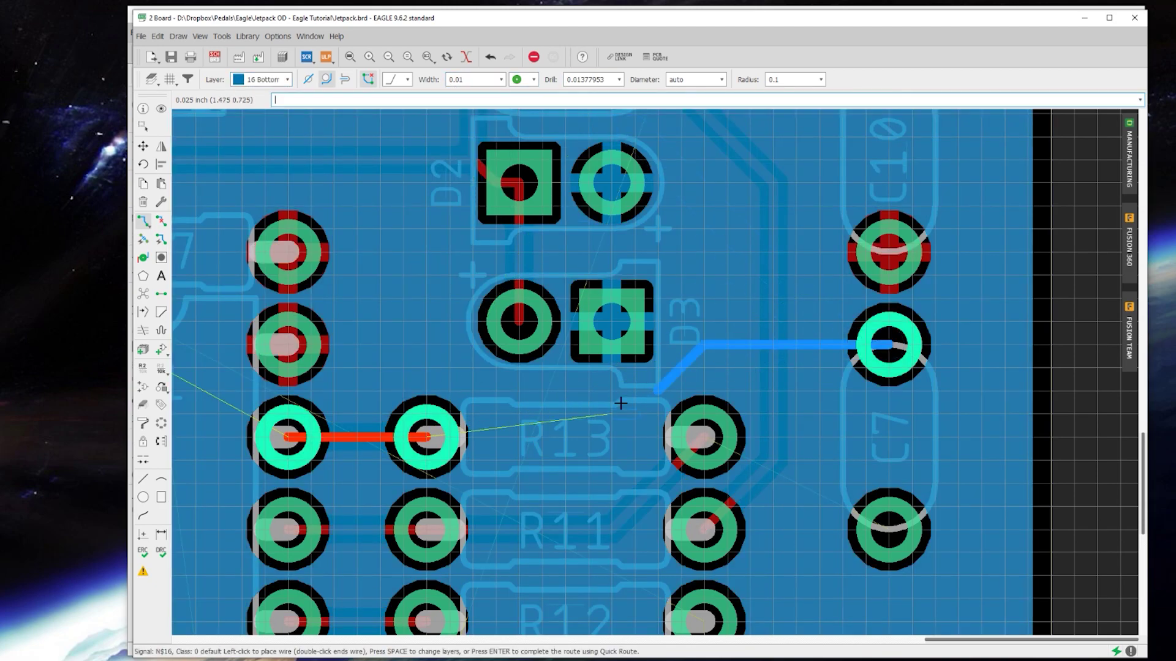
click(613, 438)
click(427, 438)
click(143, 294)
Route a 0.016 bottom-layer trace from R17's connected pad across R17, ending just above and beyond its other pad.
scroll(388, 218, down, 2)
click(501, 80)
click(478, 202)
click(320, 334)
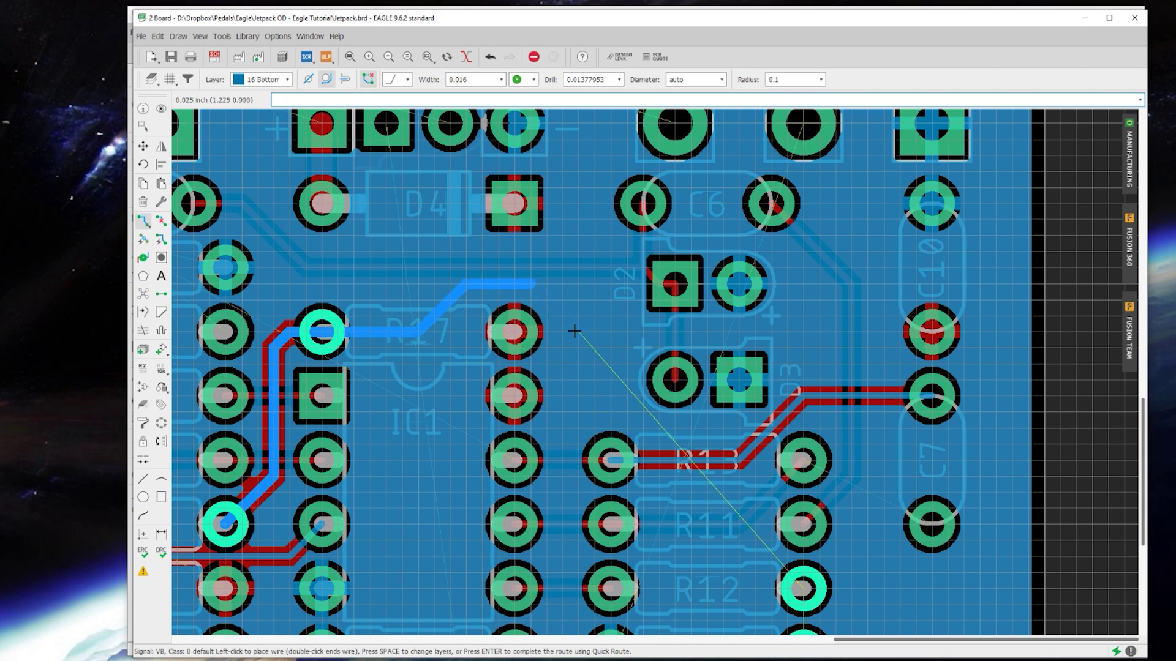
key(space)
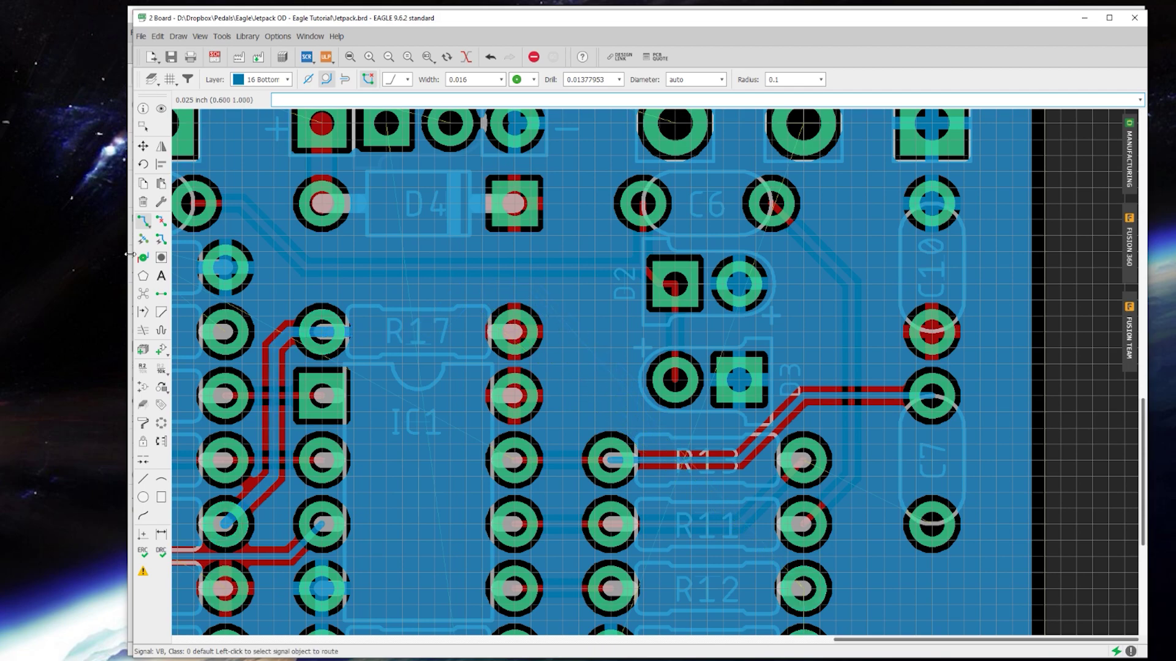
Rip up the C6–R11 and C7–R13 traces, reroute C6 to R11's far pad on the bottom layer at 0.01 width, and recalculate the ratsnest.
click(161, 221)
click(804, 235)
click(269, 79)
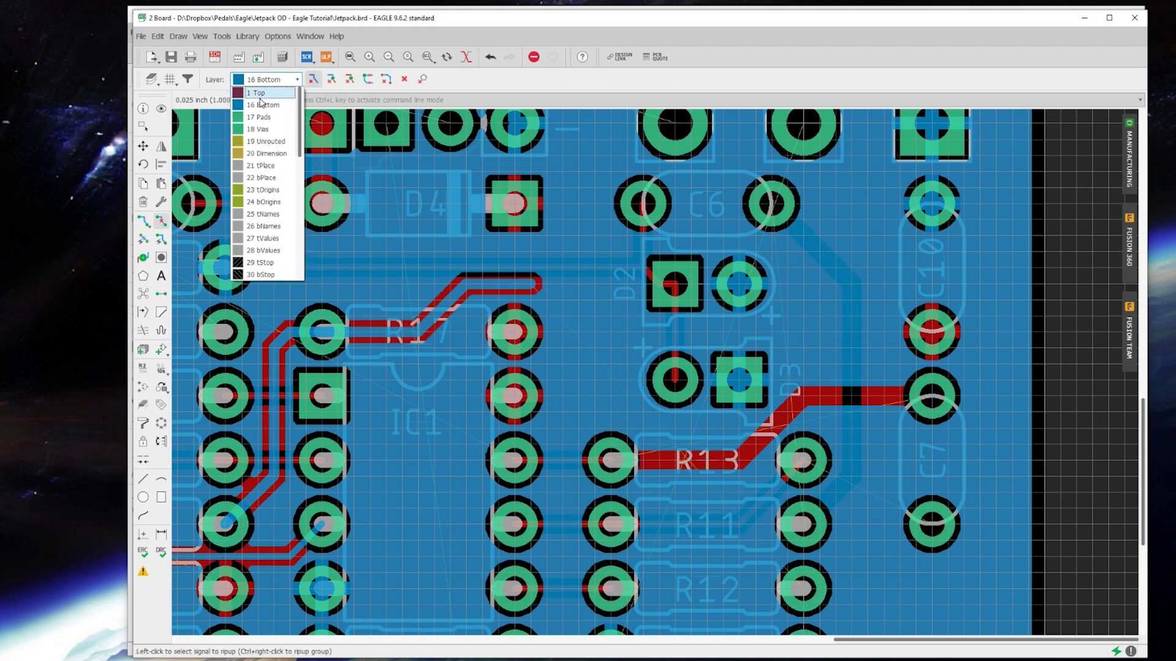
click(262, 105)
click(144, 221)
click(771, 204)
click(500, 80)
click(479, 118)
click(849, 435)
click(804, 524)
click(144, 294)
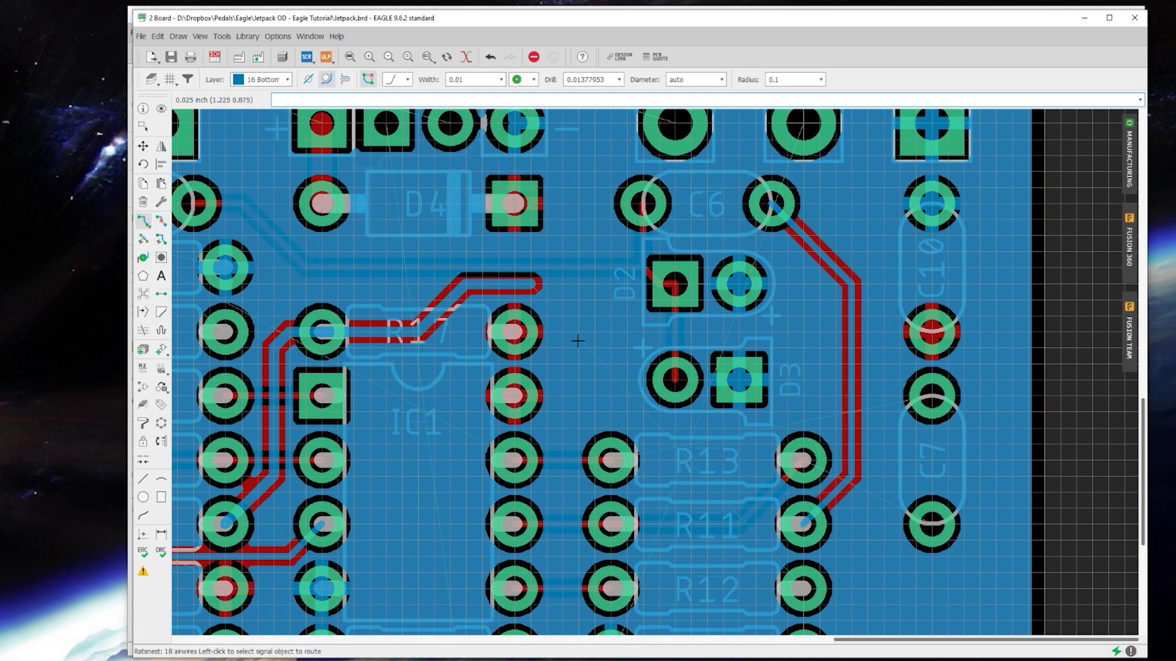
Route a top-layer trace from R13's IC1-side pad to C7's upper pad and recalculate the ratsnest.
click(278, 80)
click(266, 92)
click(611, 460)
click(931, 397)
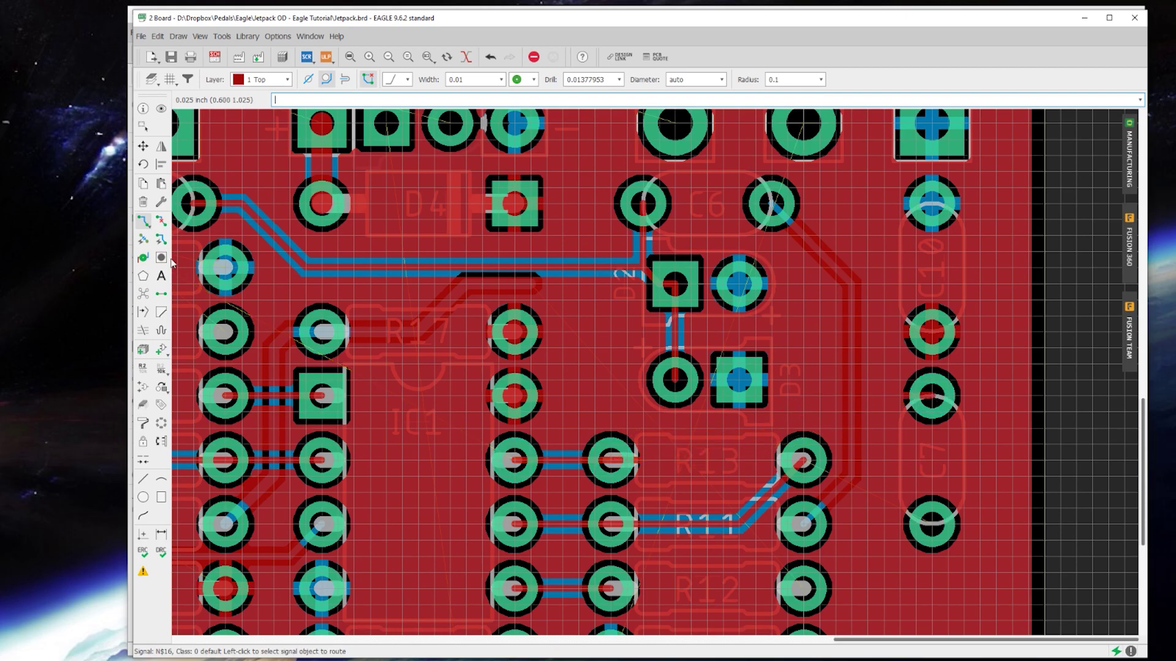
click(143, 294)
Route a 0.016 bottom-layer trace from R12's far pad, diagonally past R11 and R13, to the open end of the VB trace near R17.
click(272, 80)
click(265, 105)
click(500, 80)
click(482, 142)
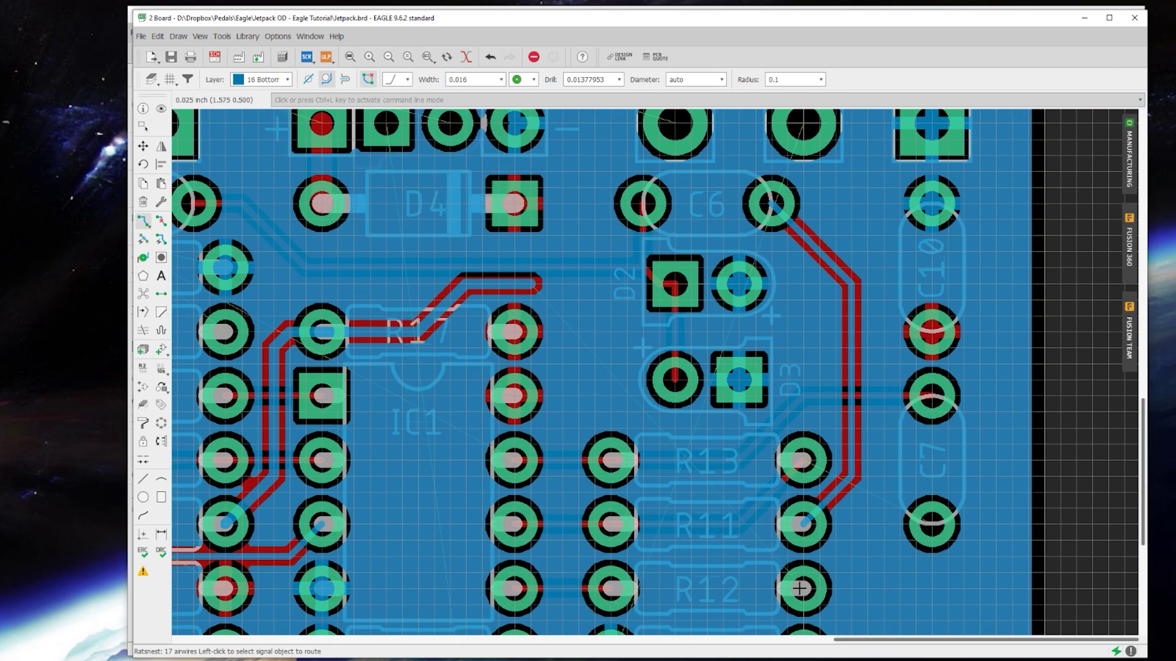
scroll(799, 588, down, 3)
scroll(673, 445, up, 3)
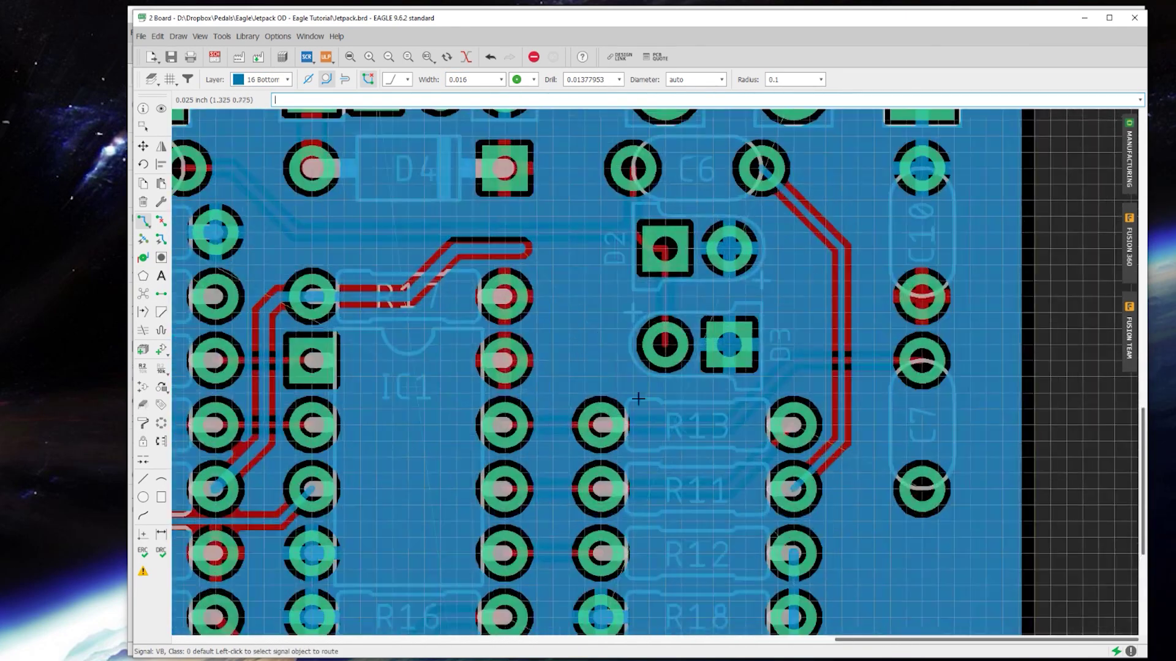
click(794, 555)
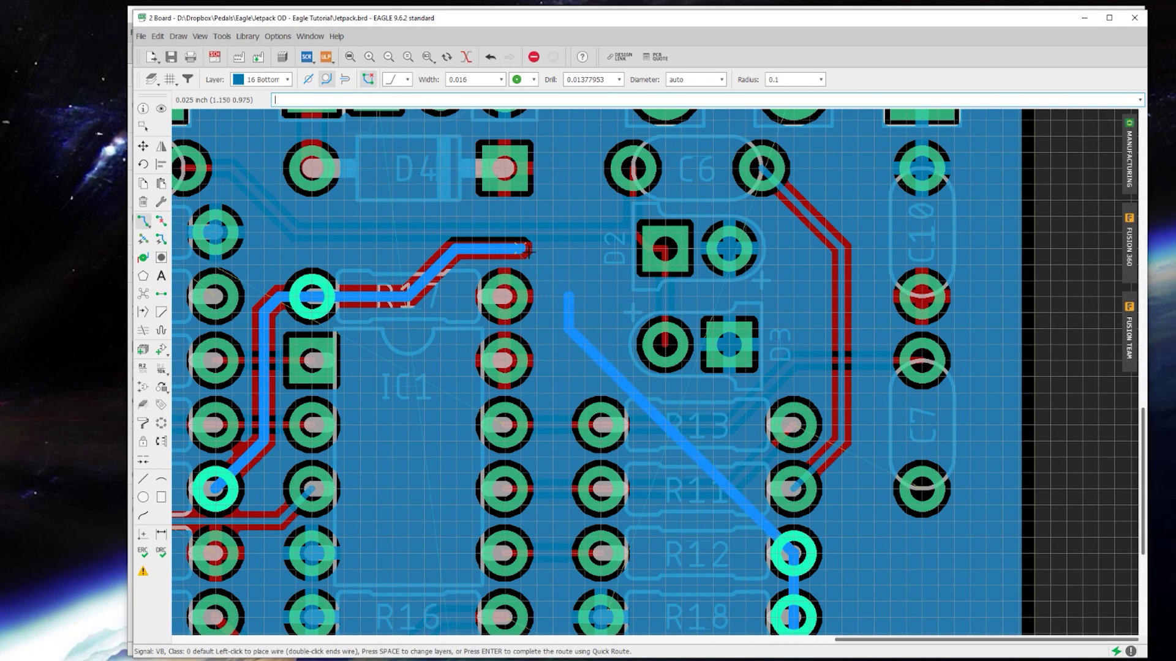
click(528, 252)
Shift the bends of the VB trace in the gap between IC1 and diodes D2 and D3.
click(143, 146)
click(569, 315)
click(582, 314)
click(558, 289)
click(562, 288)
Route a top-layer trace from C11's square pad to R16's far pad and recalculate the ratsnest.
scroll(581, 343, down, 2)
scroll(555, 437, up, 2)
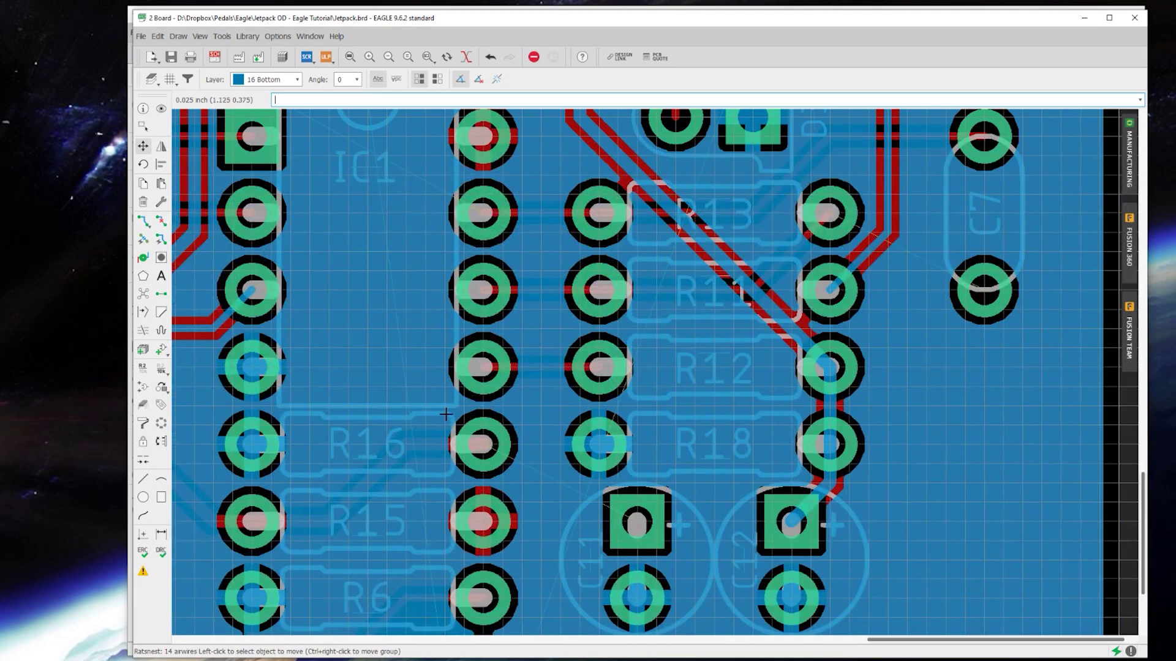
click(267, 79)
click(262, 101)
click(144, 221)
click(637, 522)
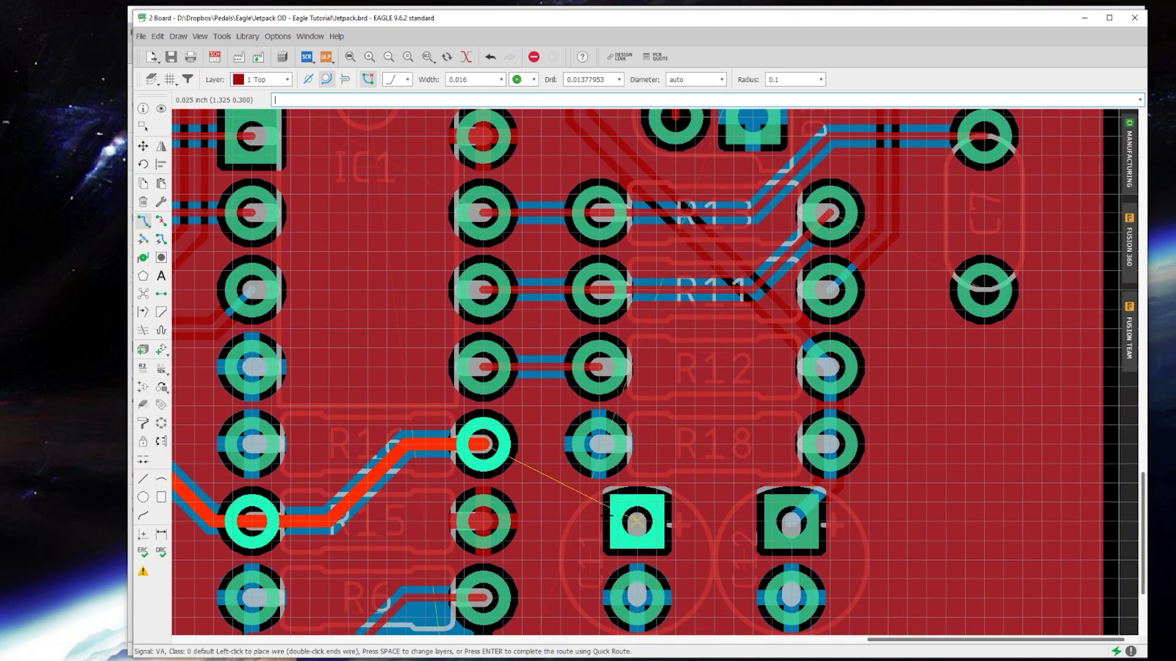
click(484, 445)
click(143, 295)
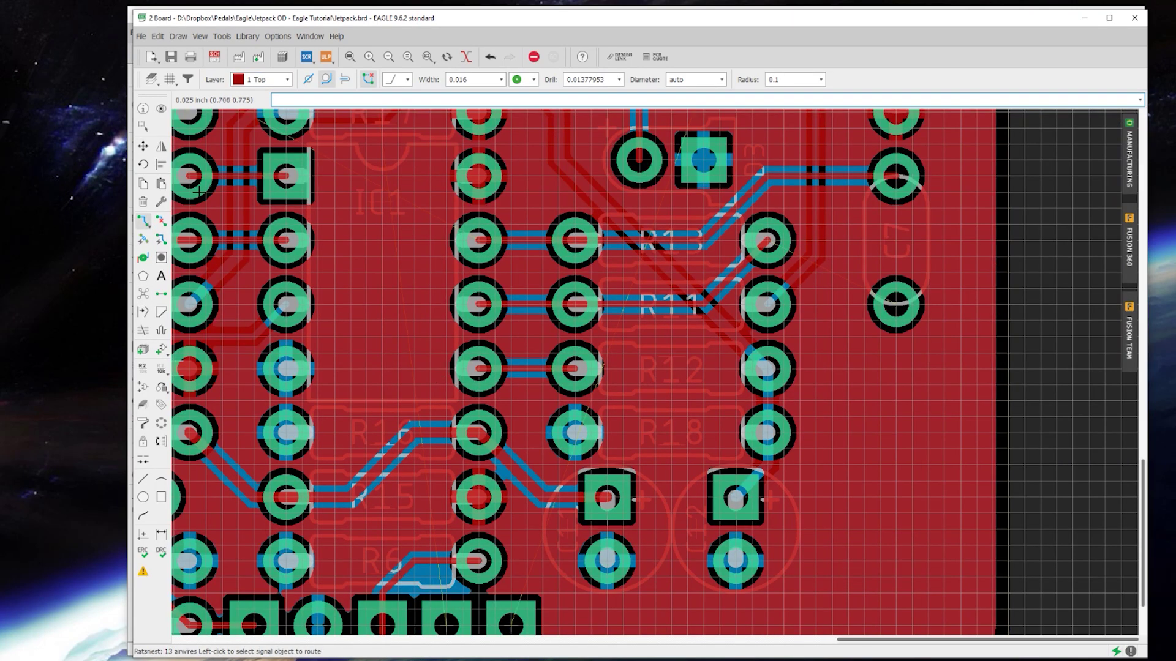
Set the trace width to 0.01 and route C7's lower pad to R13's far pad on the top layer.
scroll(493, 431, down, 1)
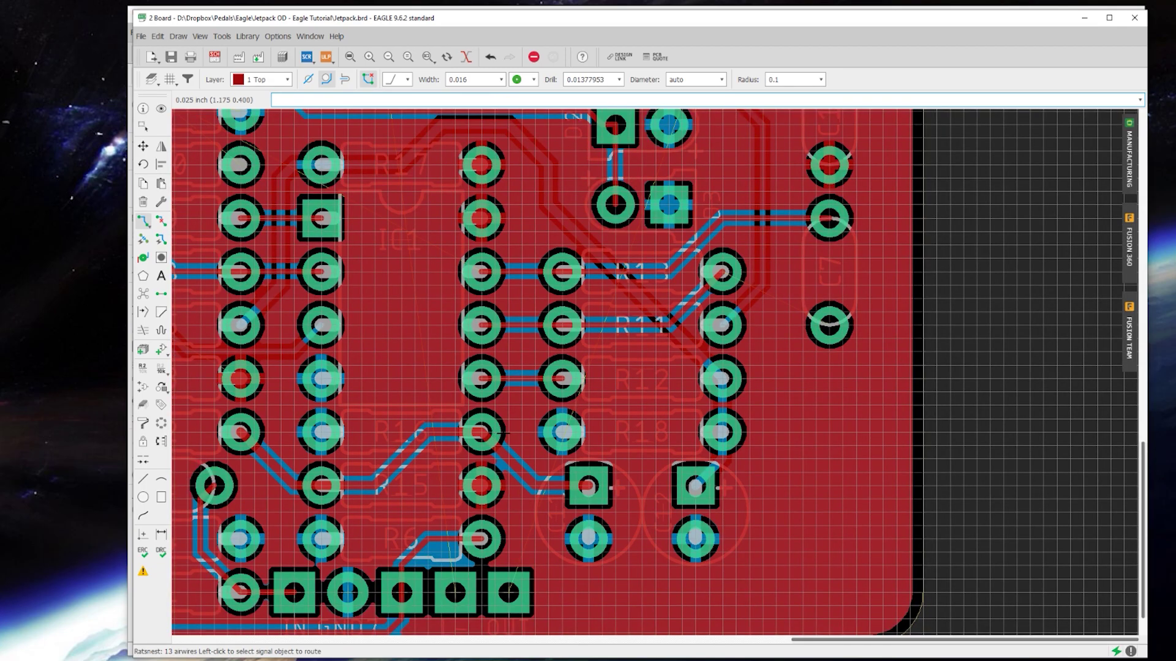
scroll(502, 453, down, 3)
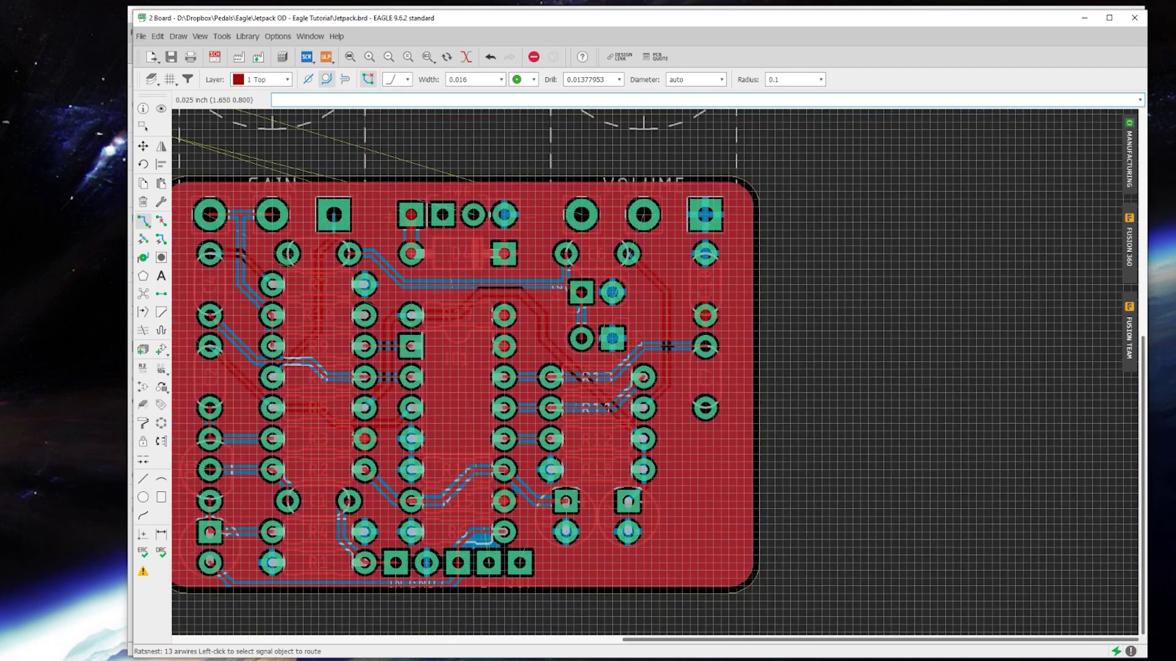
scroll(668, 346, up, 3)
click(501, 79)
click(471, 153)
scroll(729, 448, up, 4)
click(730, 449)
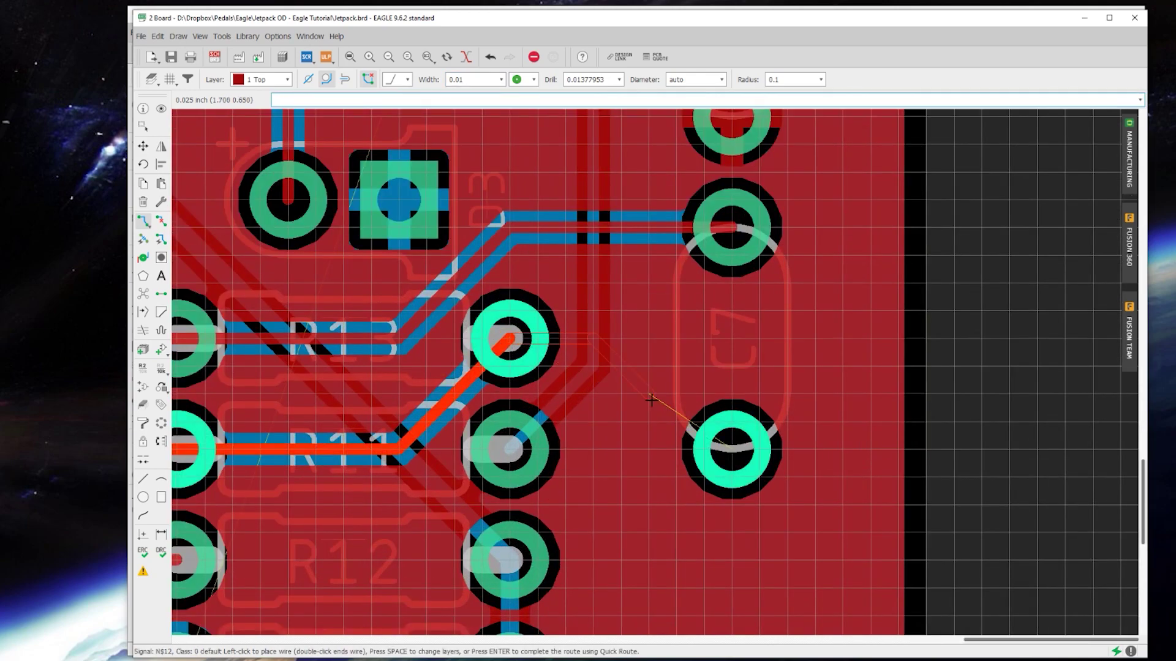
click(509, 339)
click(144, 276)
Move D1 out of the far component area and park it horizontally just above the board, over the PWR pads.
click(350, 59)
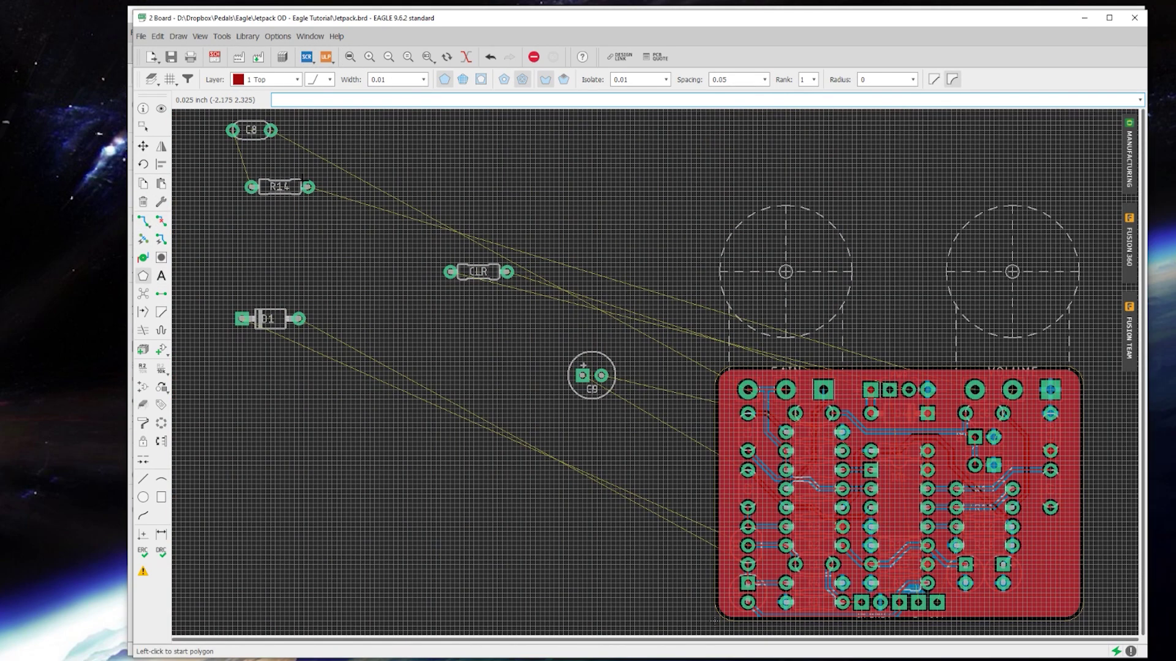
click(143, 146)
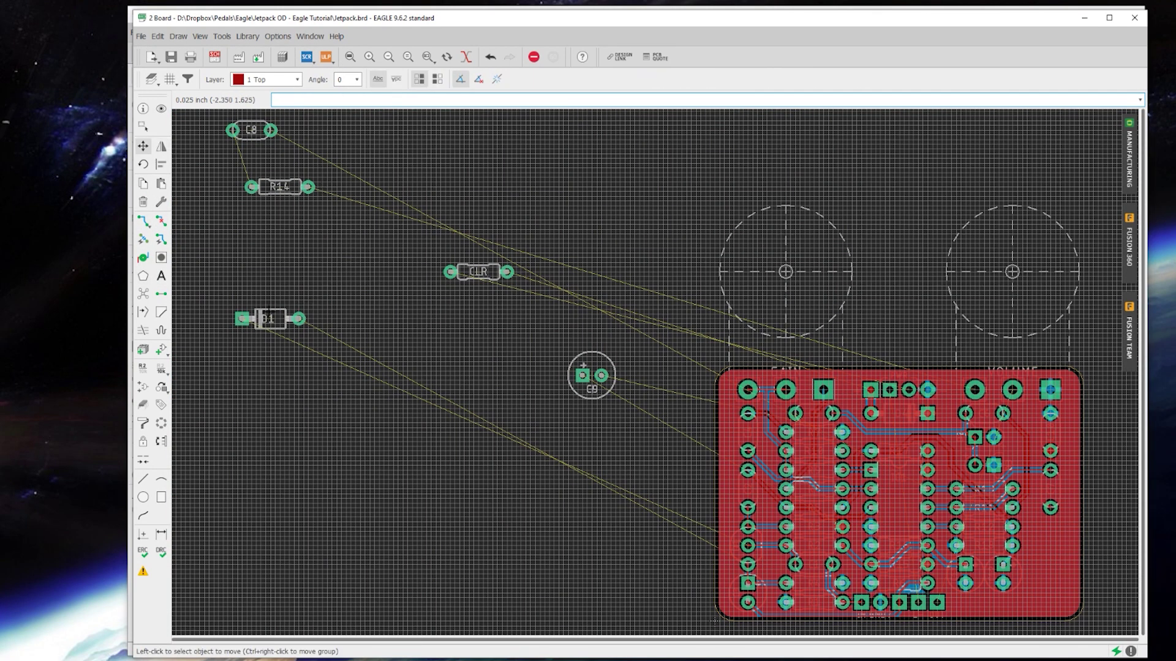
click(269, 317)
scroll(270, 319, down, 3)
scroll(539, 434, up, 4)
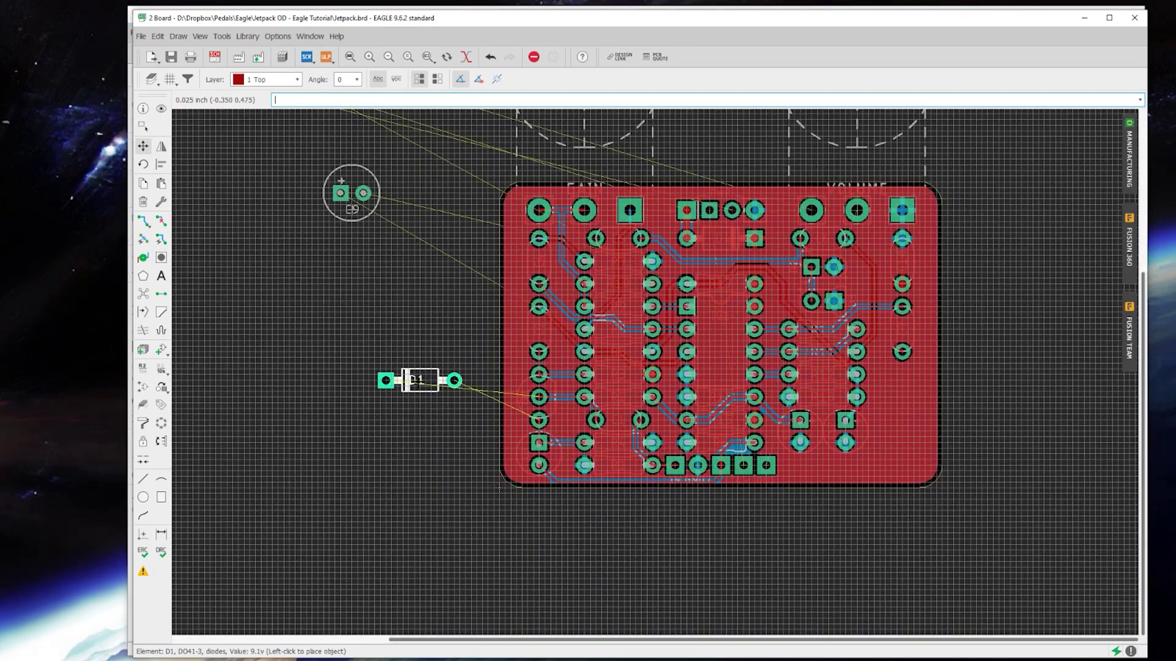
scroll(419, 380, up, 4)
right_click(491, 377)
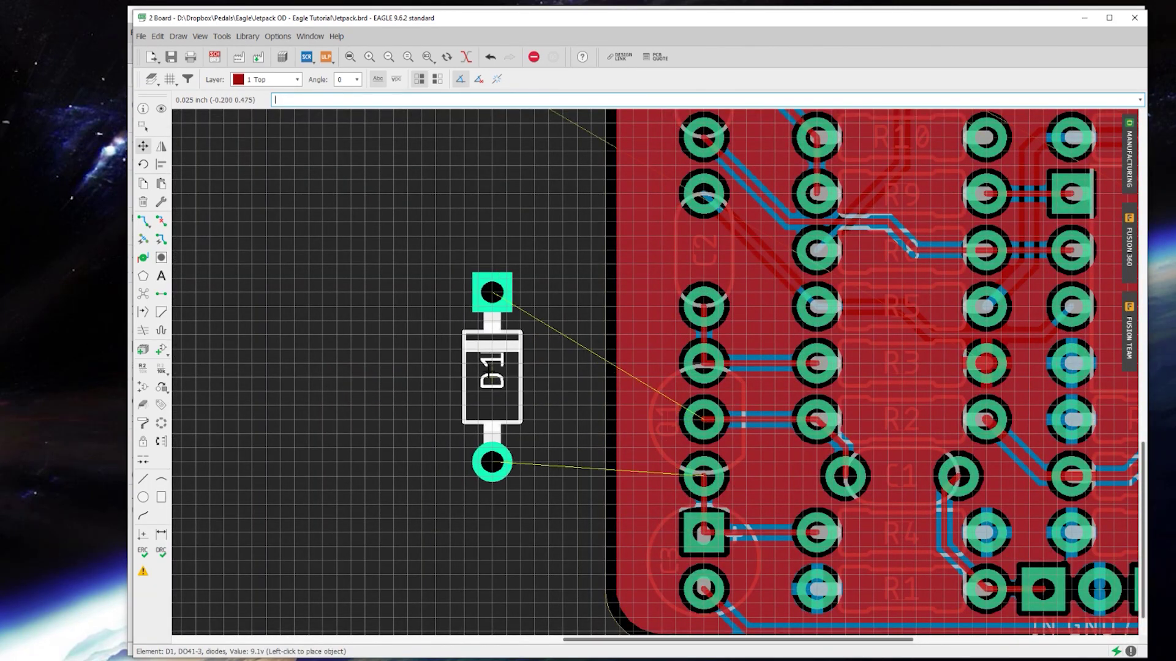
scroll(450, 361, down, 2)
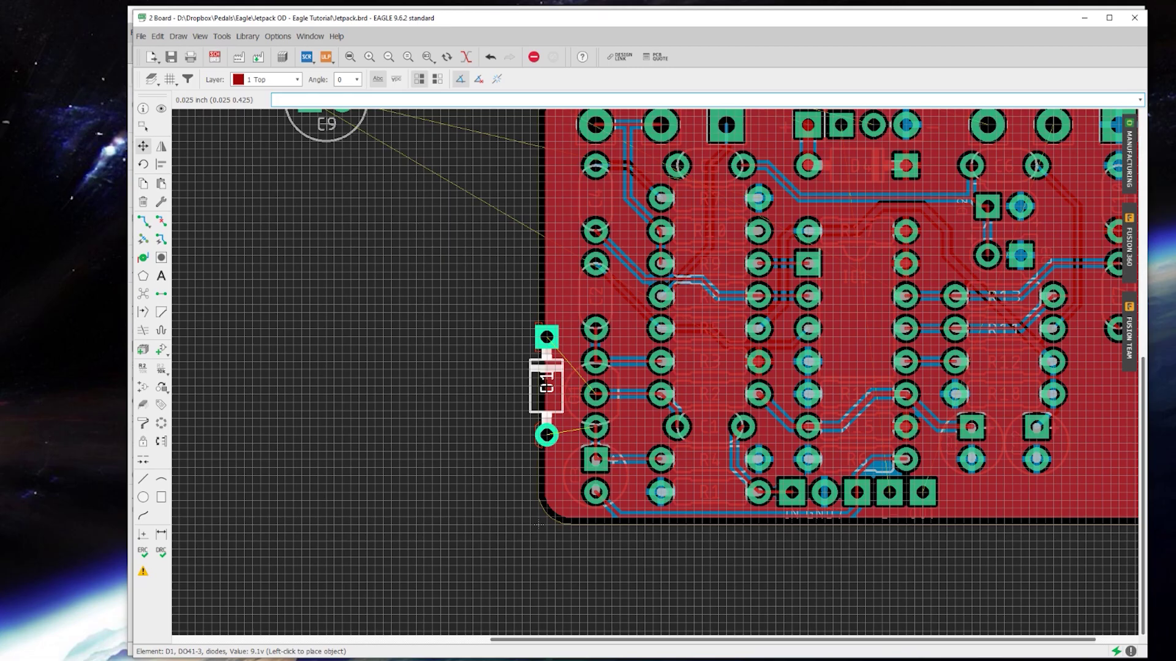
scroll(539, 524, down, 2)
scroll(756, 378, down, 2)
click(762, 235)
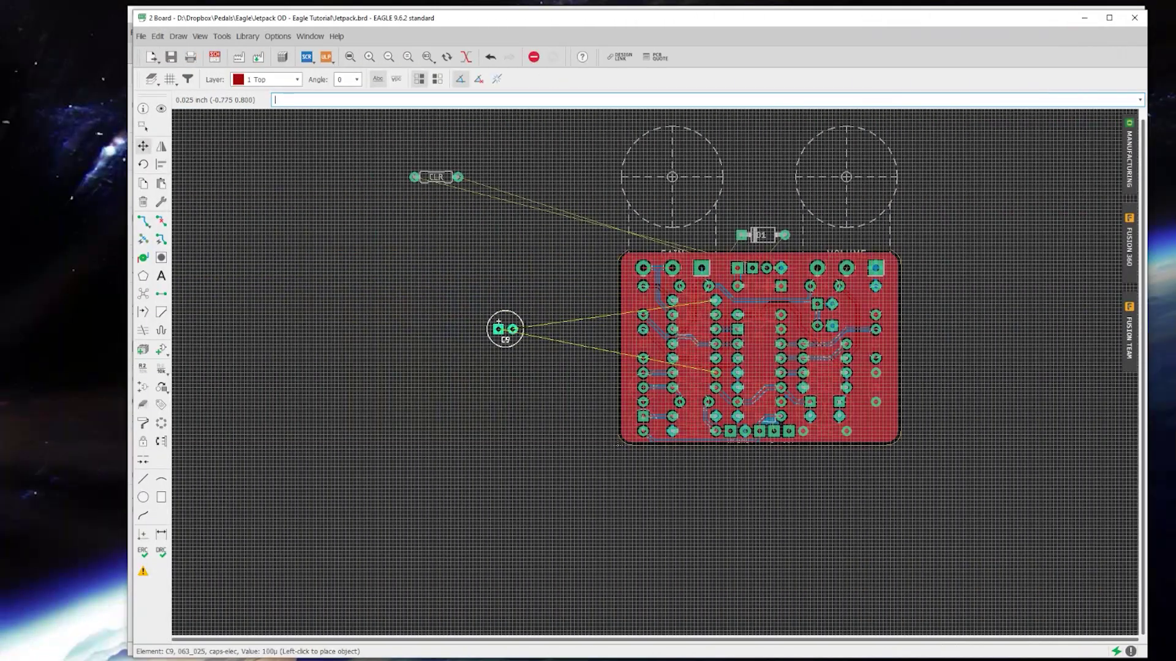
Park C9 and CLR just outside the board, one above the other, beside the corner with the VOLUME pads.
click(506, 330)
click(912, 231)
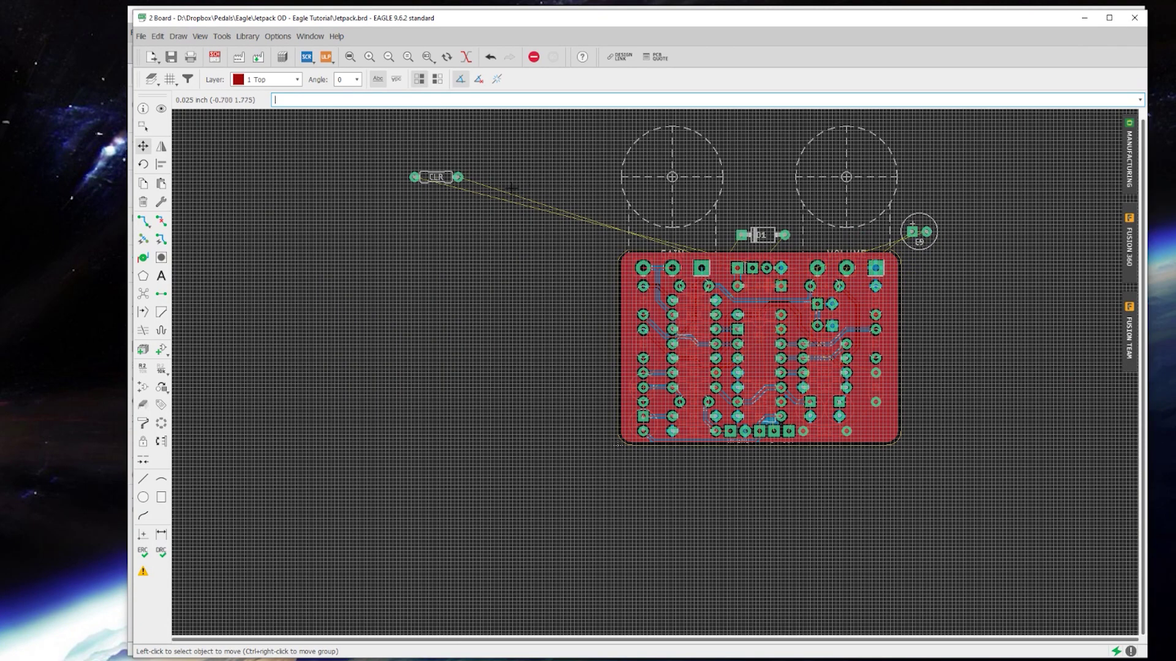
click(439, 176)
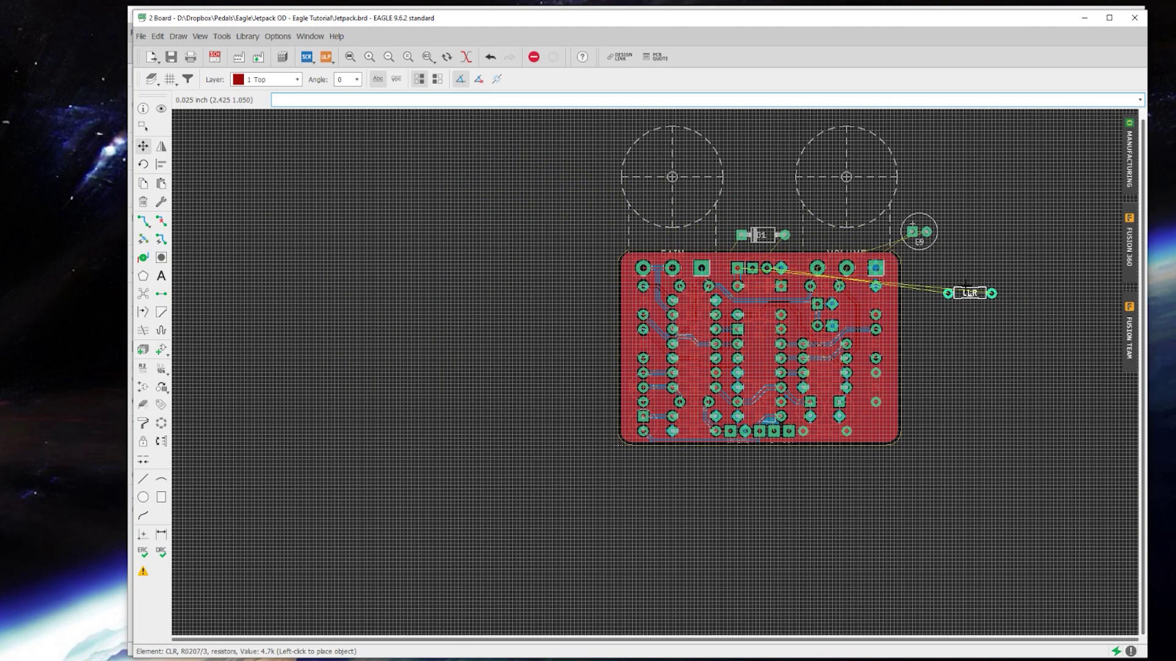
click(936, 267)
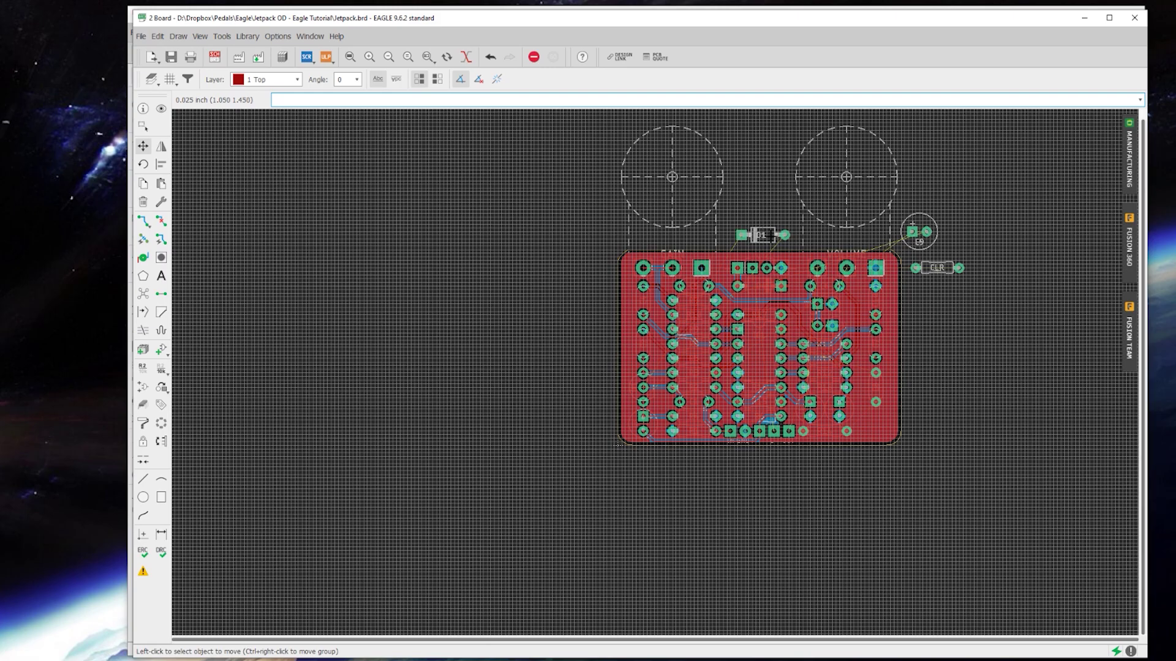
Move R14 off the board's lower edge, rotate it to vertical, and park it outside the board below CLR.
scroll(826, 277, up, 3)
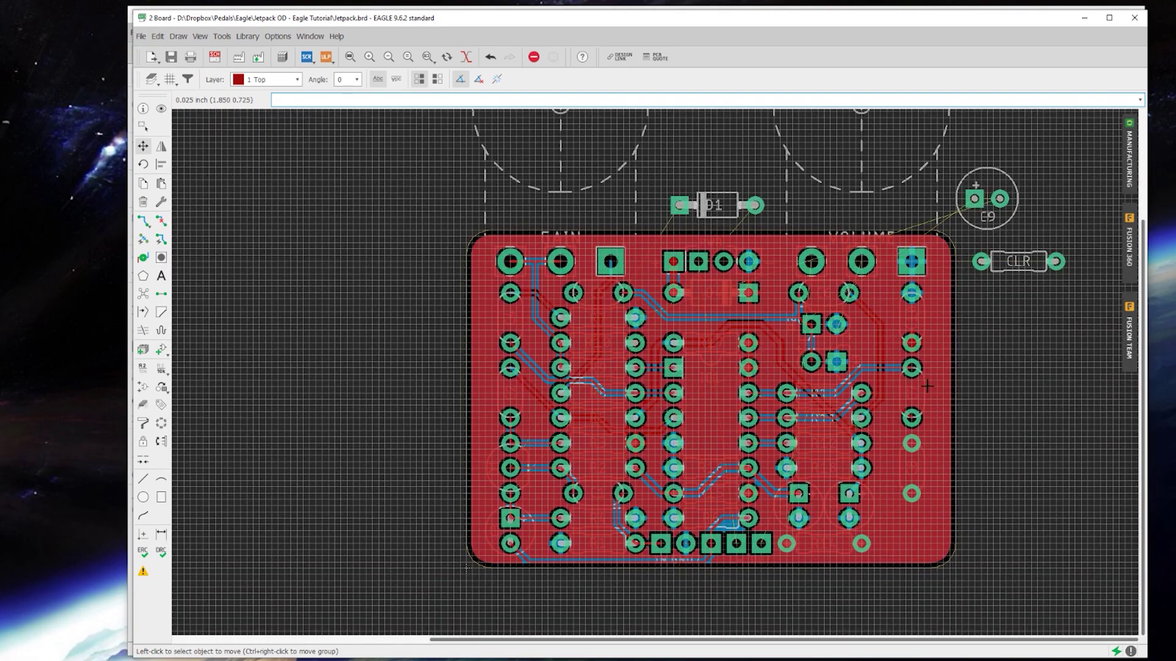
scroll(927, 385, up, 2)
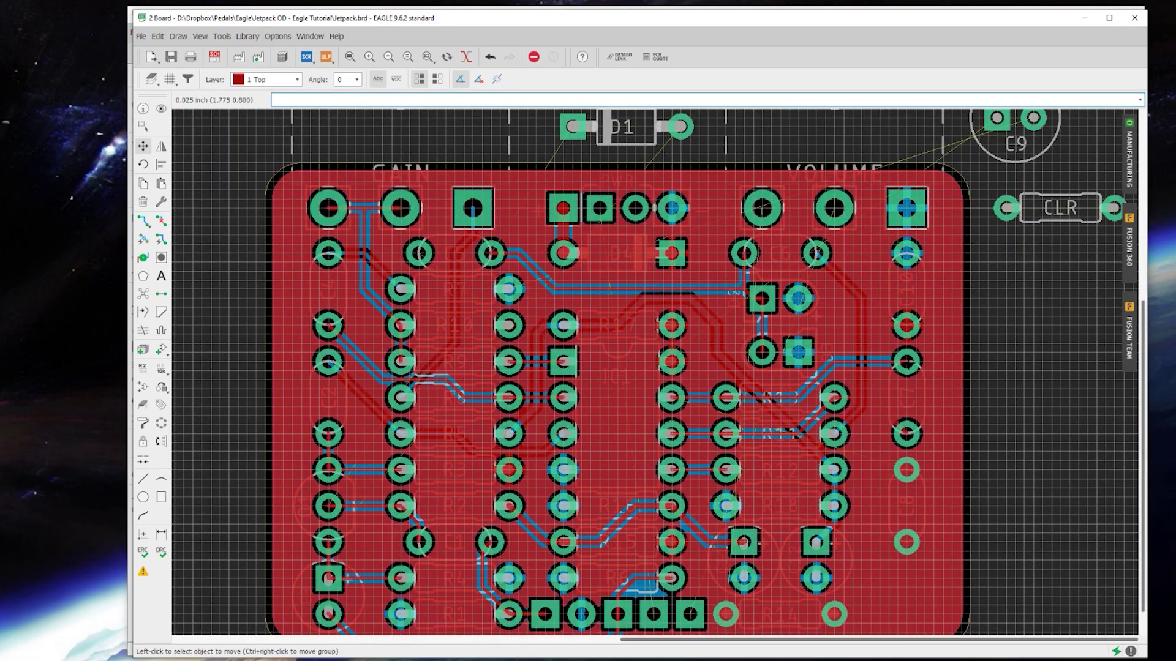
scroll(951, 358, down, 3)
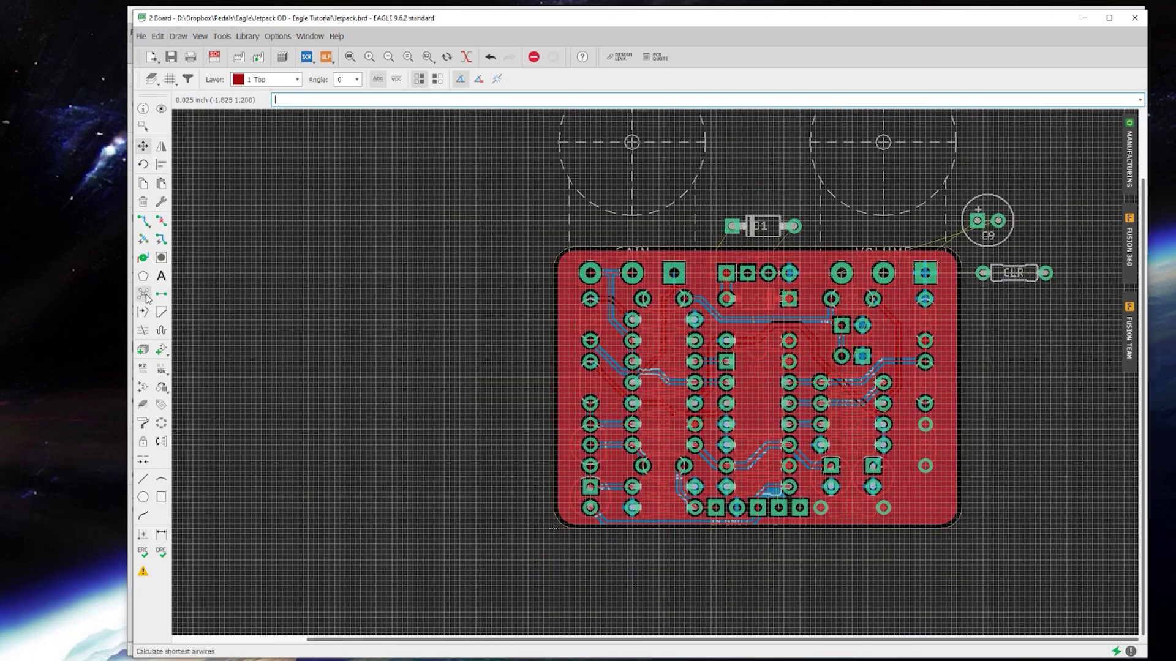
scroll(1046, 286, up, 3)
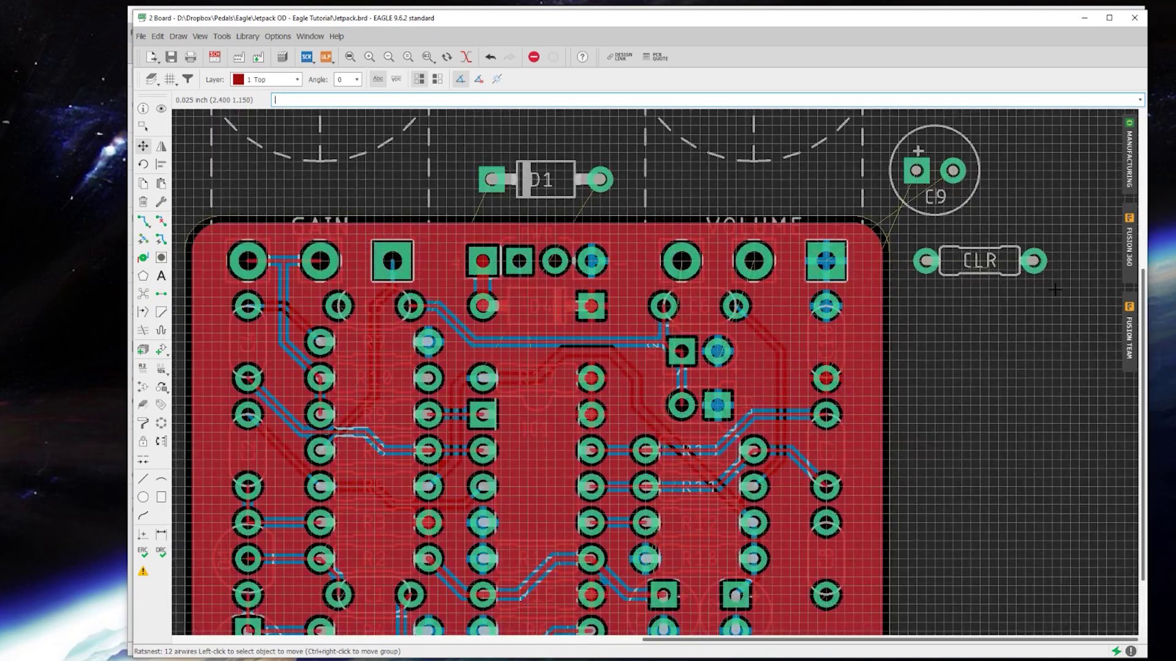
scroll(1035, 297, down, 2)
scroll(671, 470, up, 1)
middle_drag(671, 470, 650, 429)
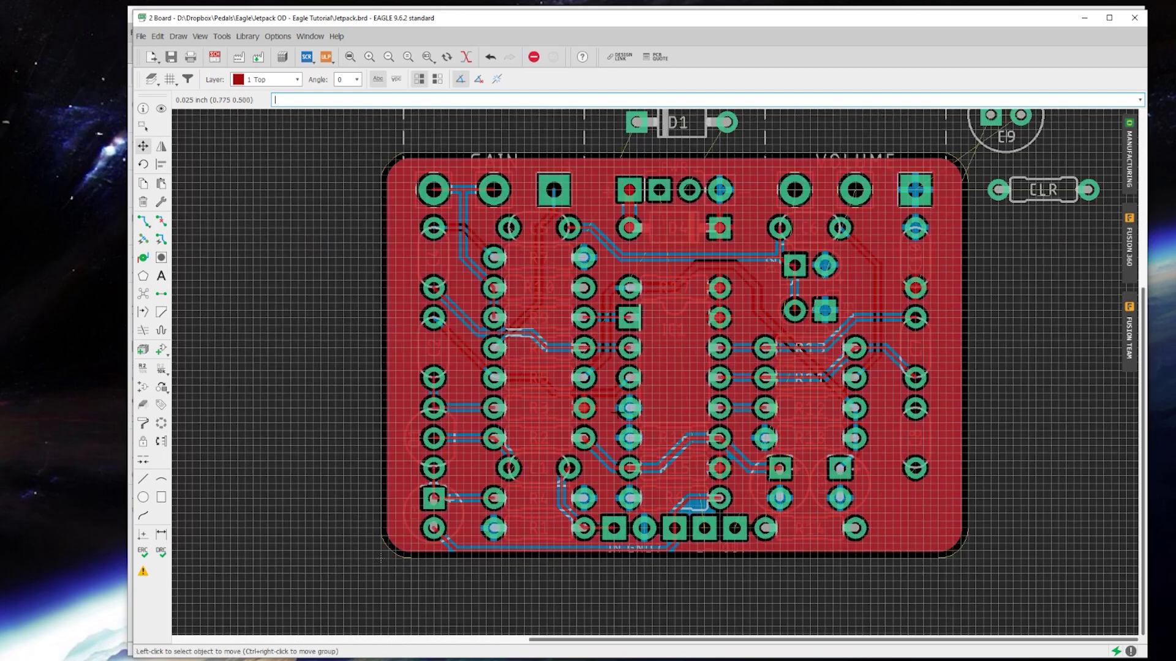
click(795, 529)
click(968, 431)
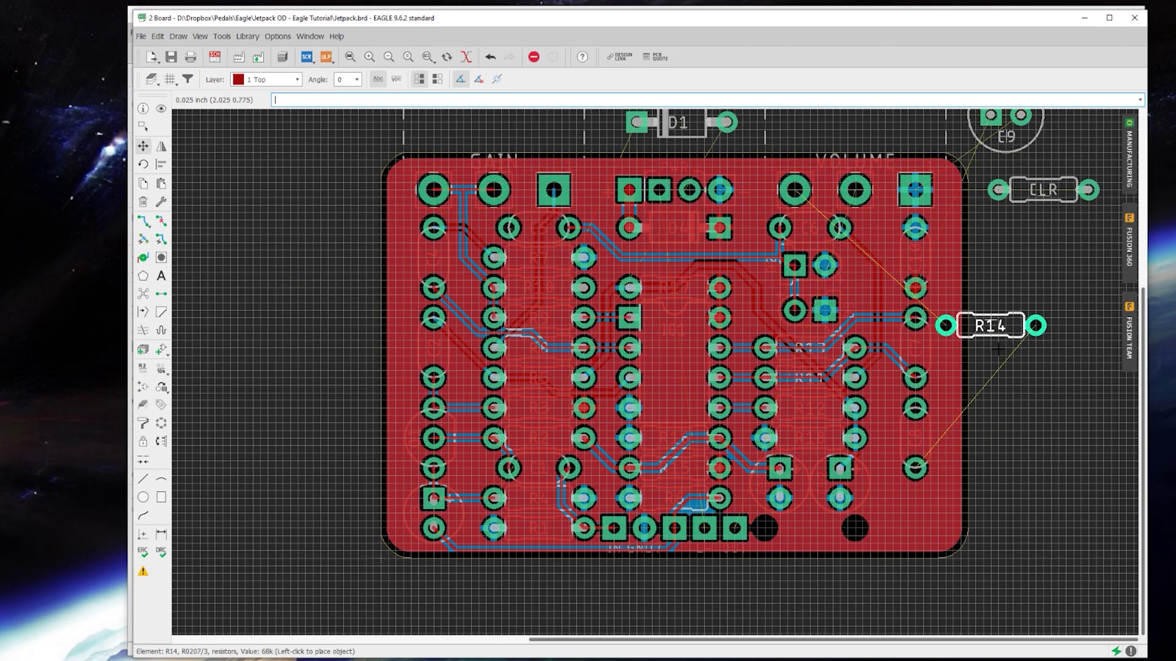
right_click(1008, 337)
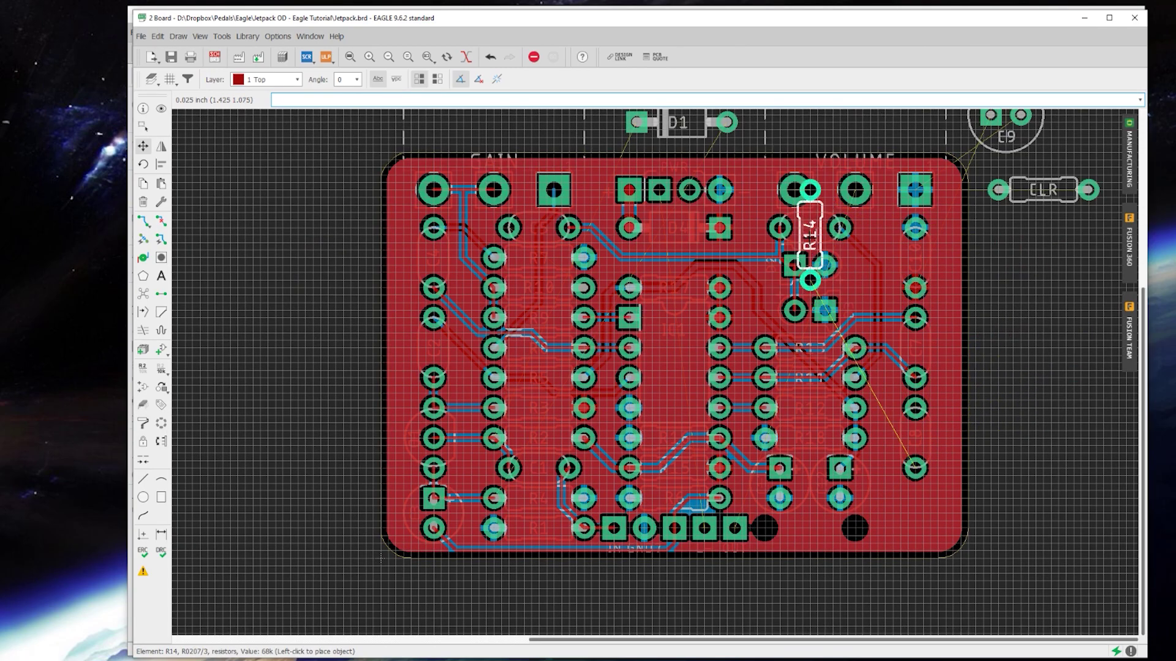
click(1028, 272)
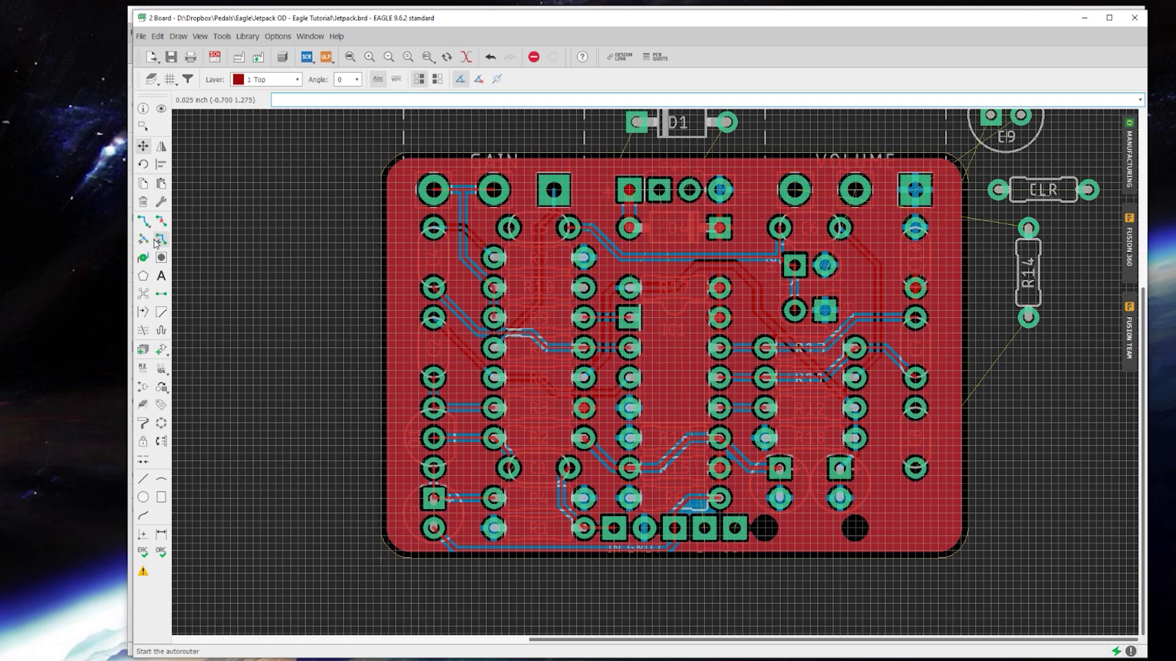
Route a 0.01 top-layer trace from VOLUME's middle pad around the board edge to the OUT pad, with curved corners.
click(143, 221)
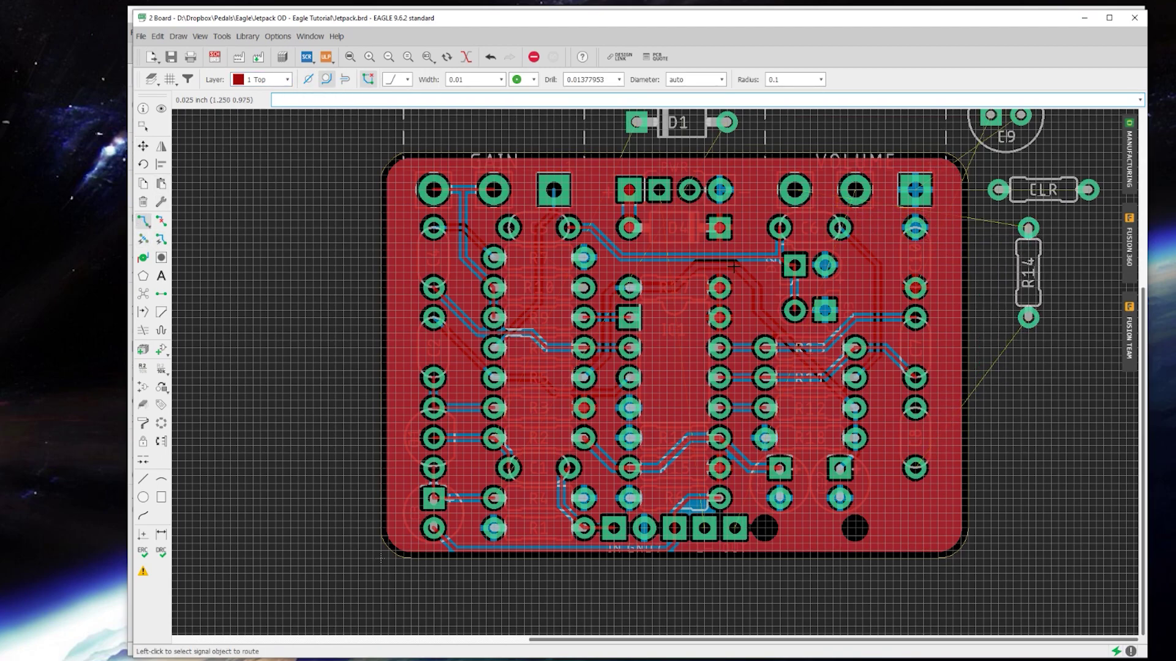
scroll(724, 269, down, 3)
scroll(739, 234, up, 6)
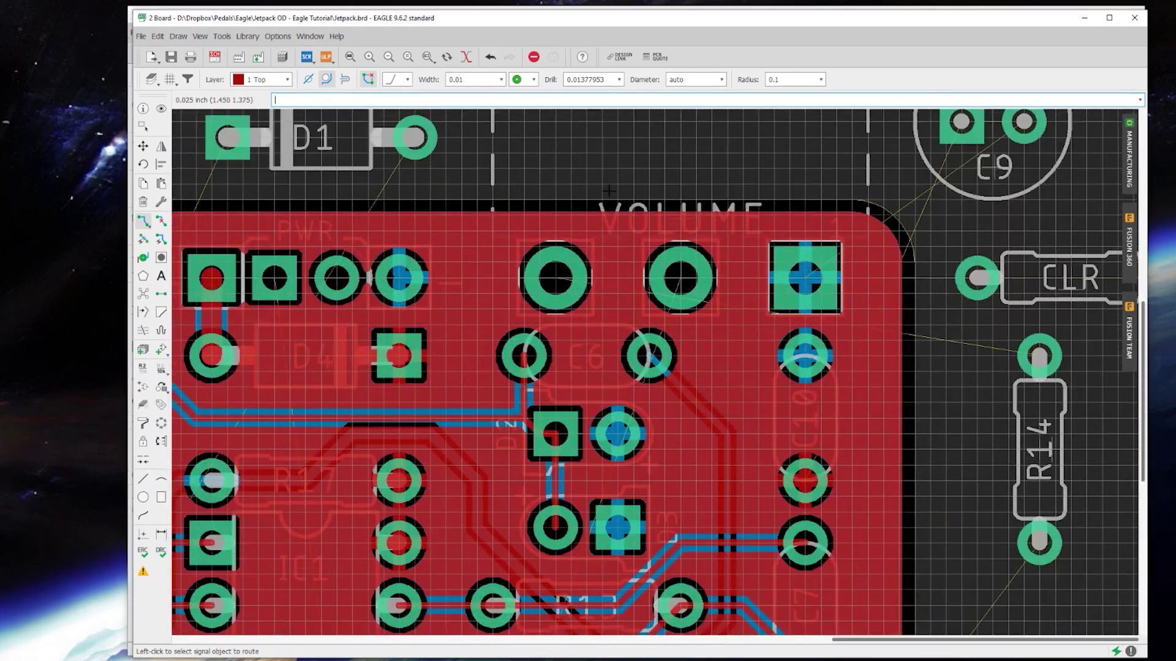
click(696, 276)
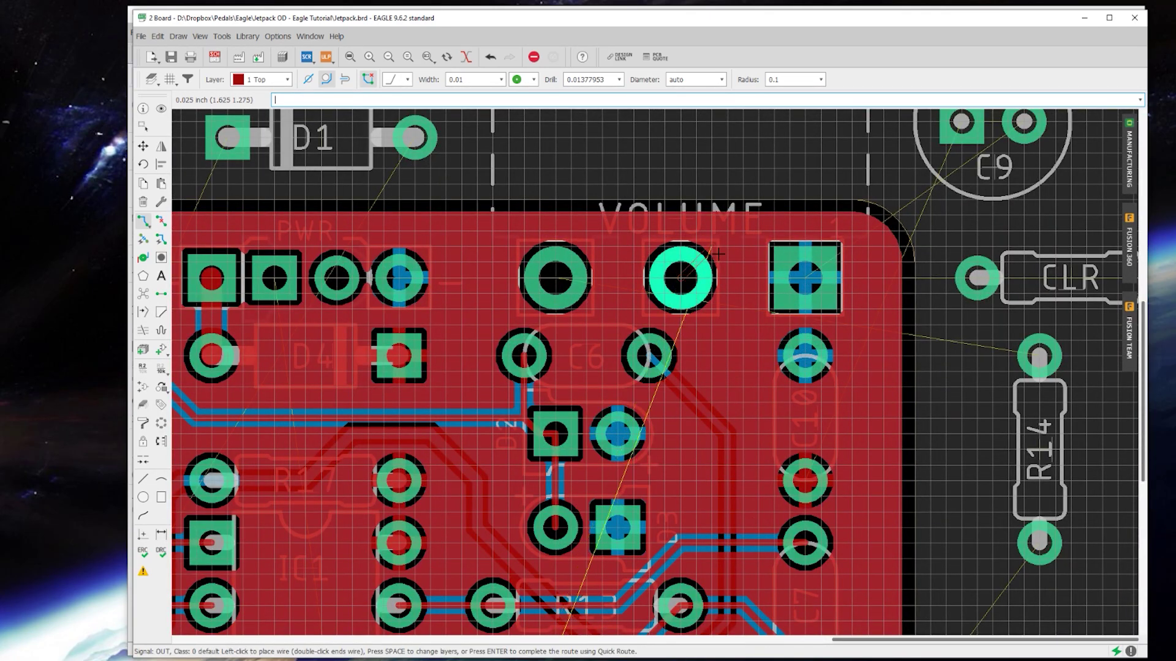
click(743, 216)
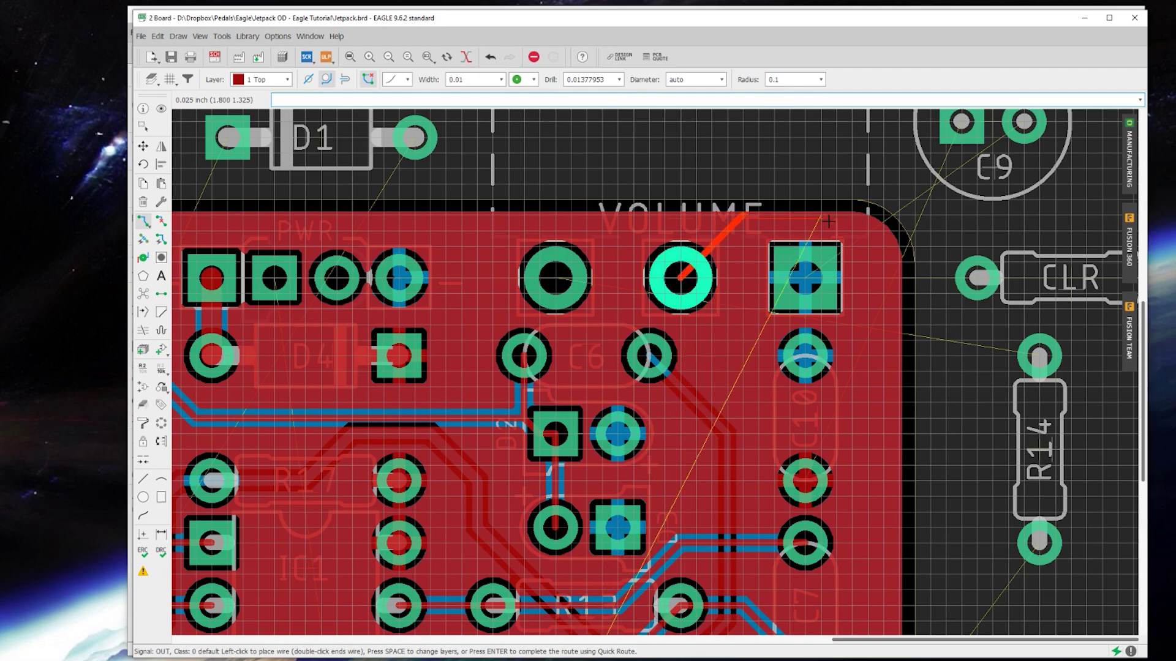
right_click(828, 221)
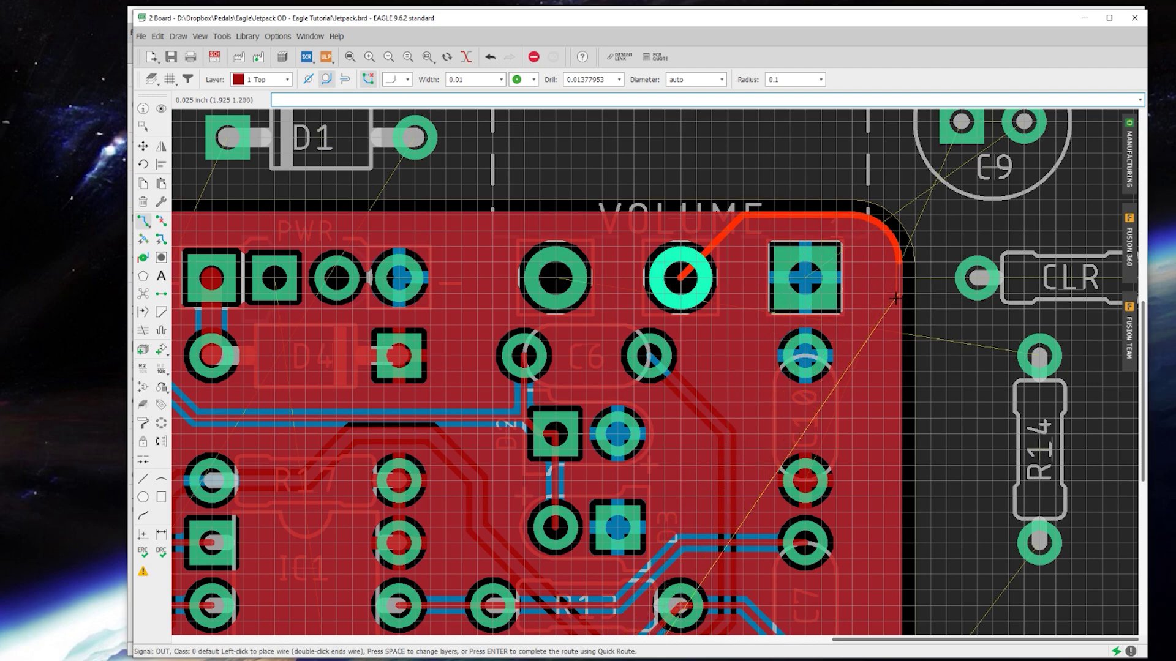
scroll(882, 267, down, 4)
scroll(857, 306, down, 4)
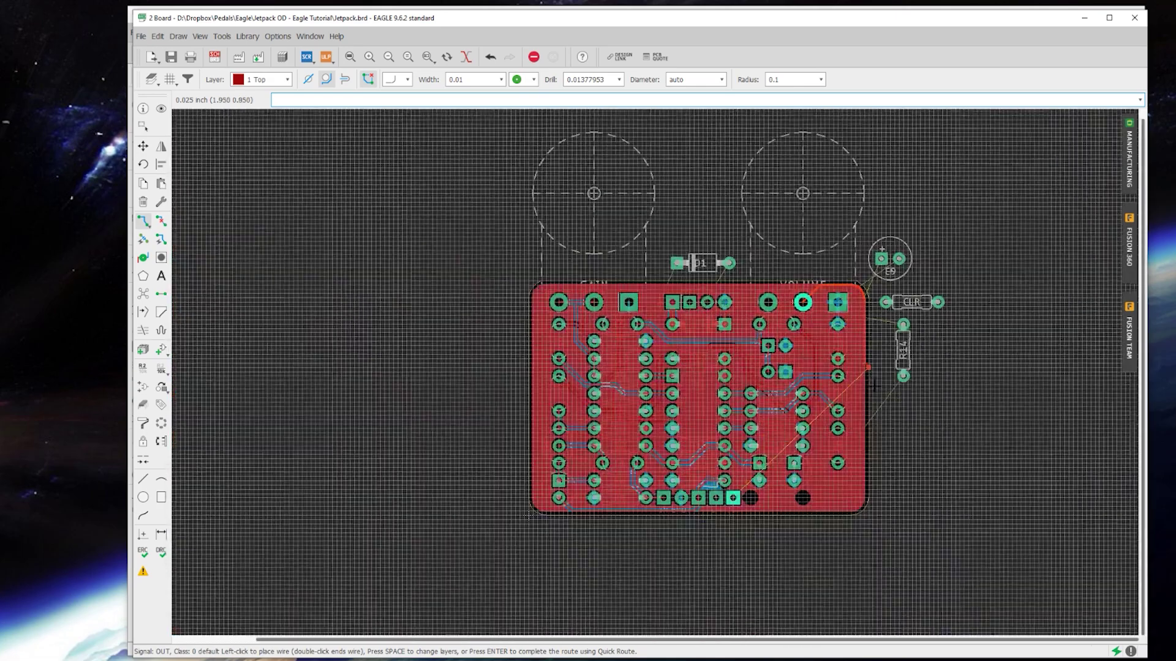
scroll(857, 490, up, 7)
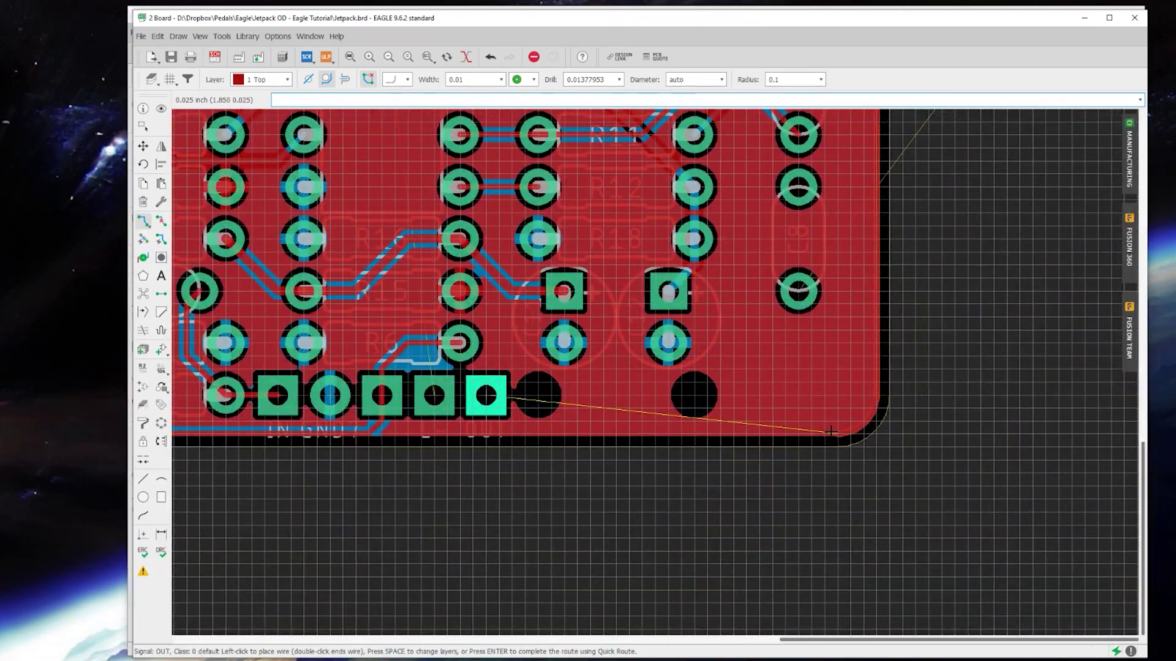
click(831, 431)
right_click(671, 417)
right_click(672, 417)
right_click(672, 416)
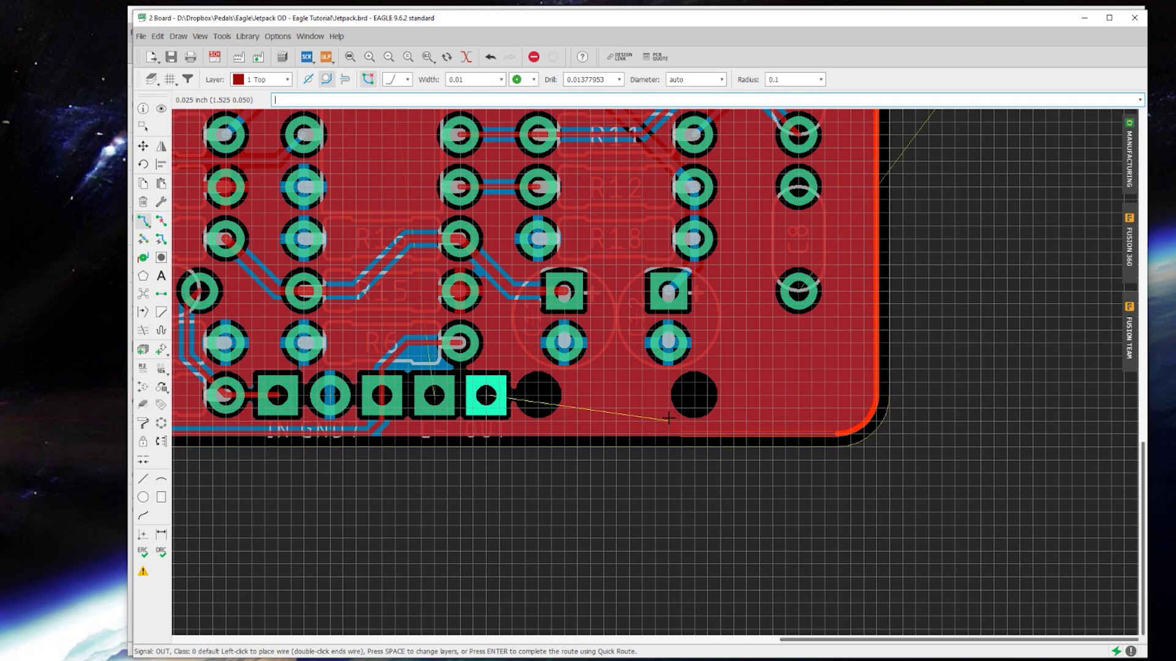
key(Escape)
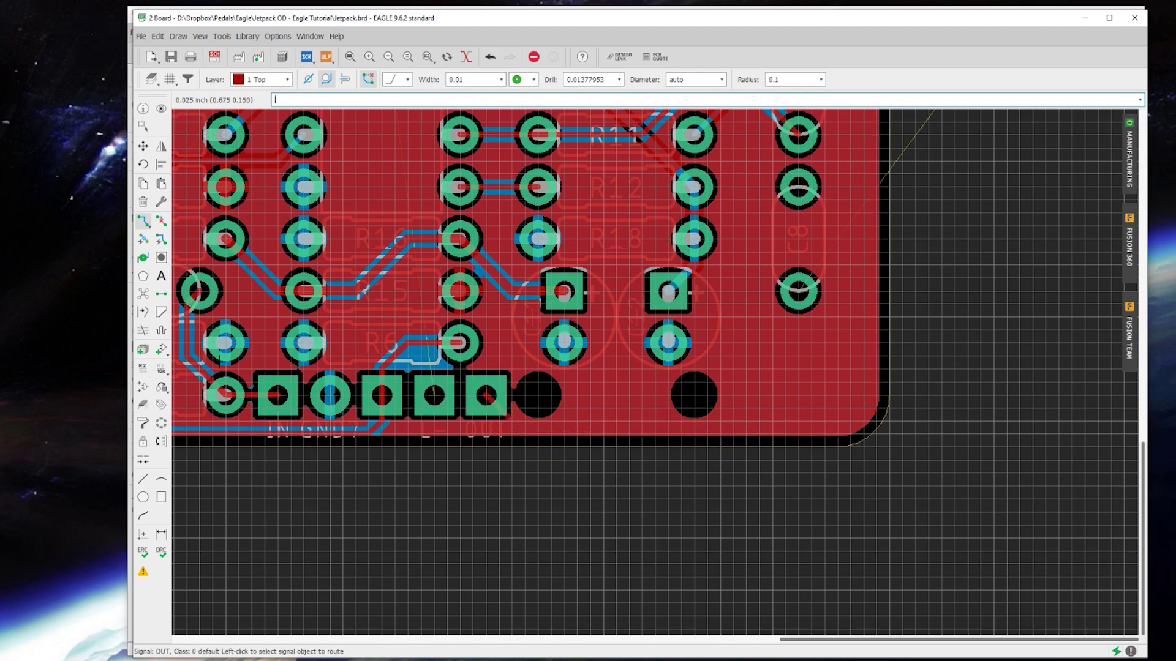
Recalculate the ratsnest and inspect the remaining airwires around the board.
click(145, 293)
scroll(490, 372, down, 6)
scroll(551, 193, up, 4)
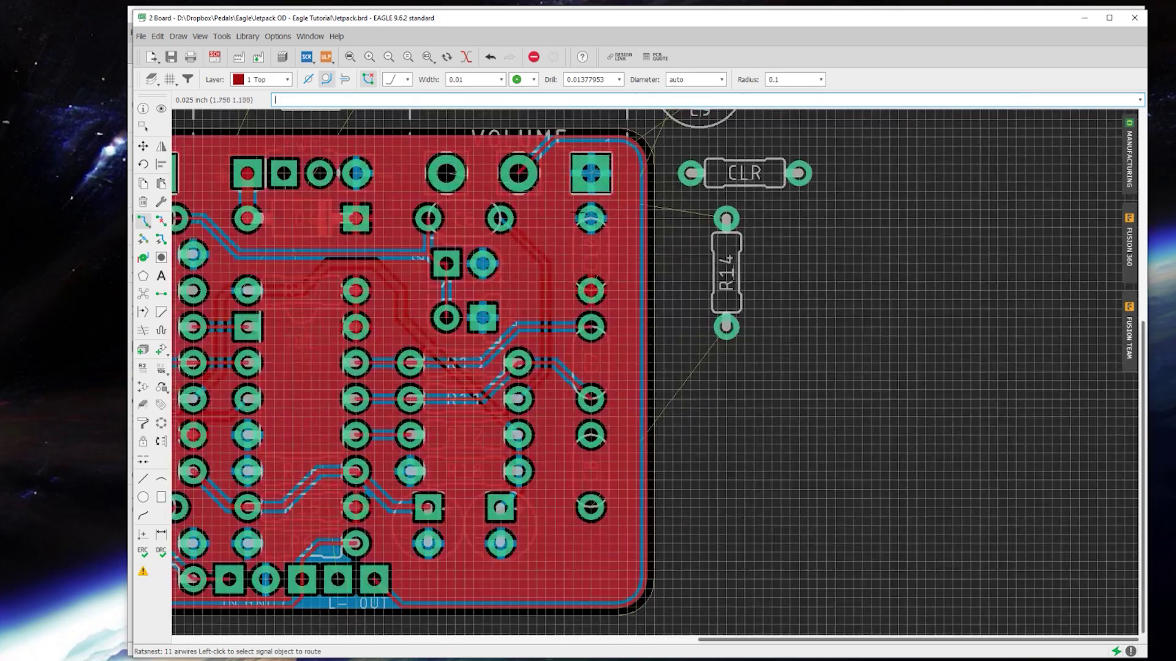
scroll(538, 171, down, 2)
scroll(460, 140, up, 3)
scroll(542, 201, down, 4)
scroll(379, 180, up, 4)
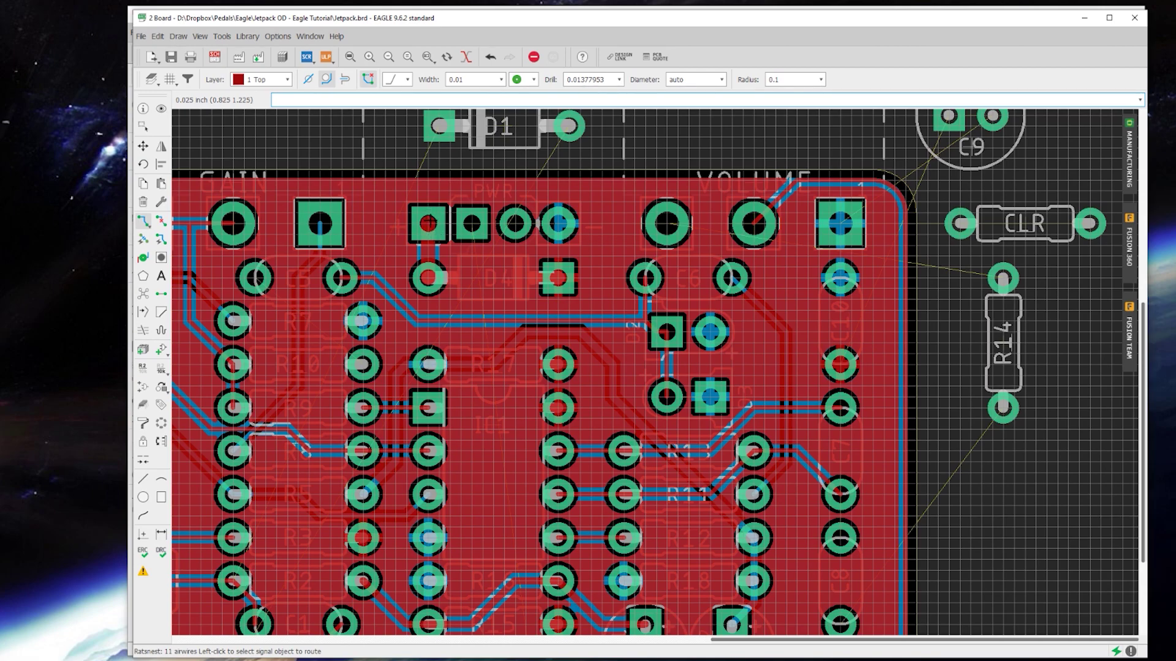
Switch to the schematic, delete the wires connecting CLR and the LED, and move the LED aside.
click(214, 56)
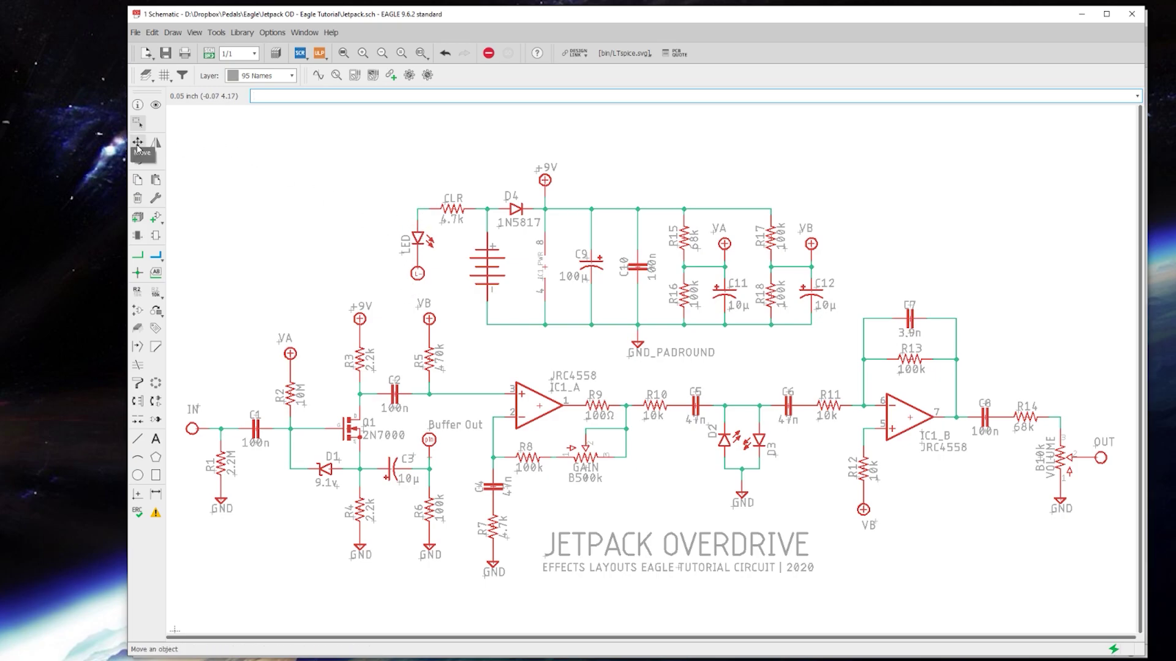
click(140, 205)
click(481, 208)
click(487, 209)
click(424, 209)
click(417, 215)
click(138, 142)
click(418, 239)
click(366, 204)
click(140, 205)
click(393, 239)
Rotate CLR to vertical and place it above the L- pad, and set the LED horizontally in CLR's former place beside D4.
click(138, 142)
click(452, 208)
right_click(411, 202)
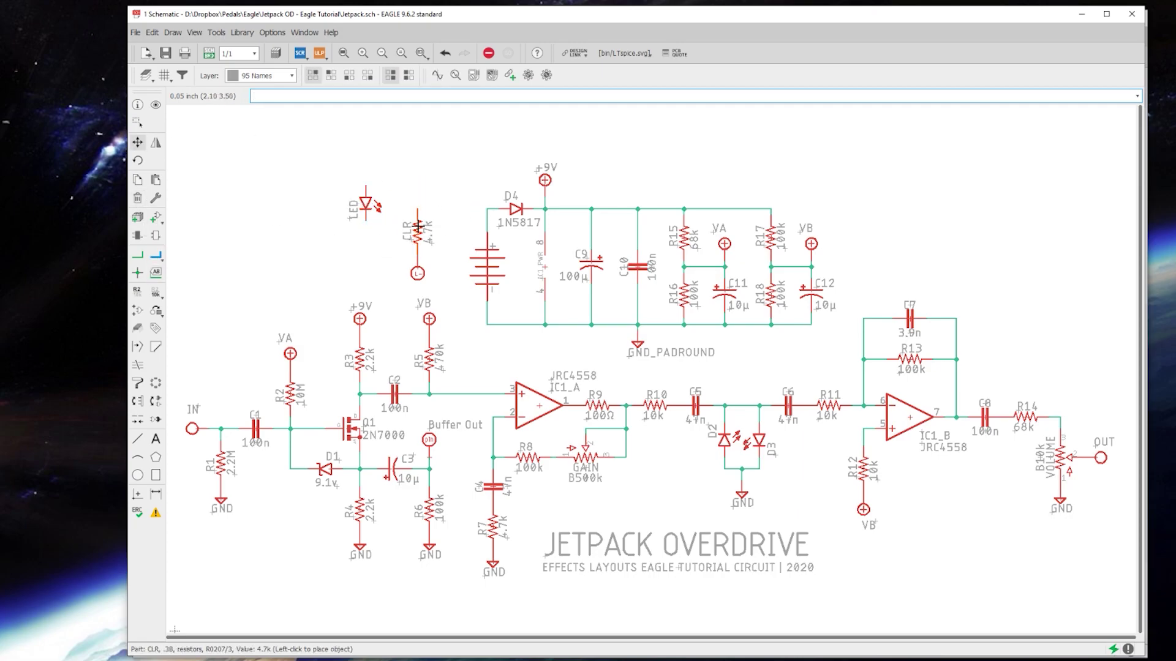
click(417, 232)
click(366, 204)
right_click(459, 211)
click(452, 210)
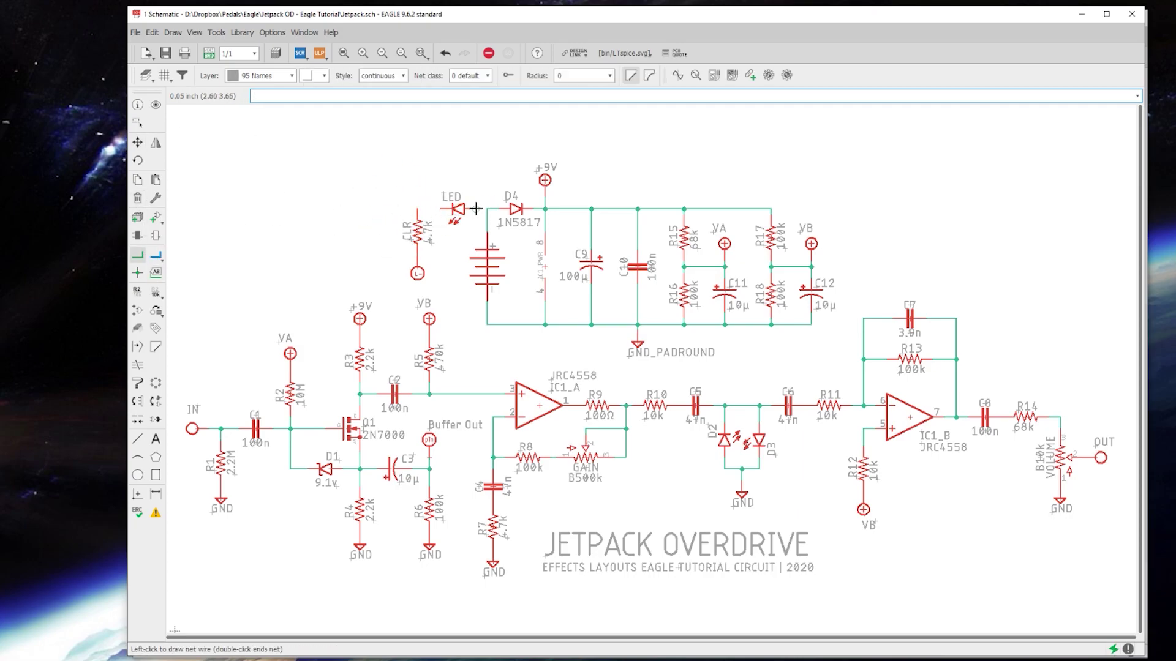
Group CLR with the L- pad and move them over so that CLR connects to the free end of the LED.
scroll(421, 261, up, 4)
click(417, 267)
click(413, 272)
click(137, 123)
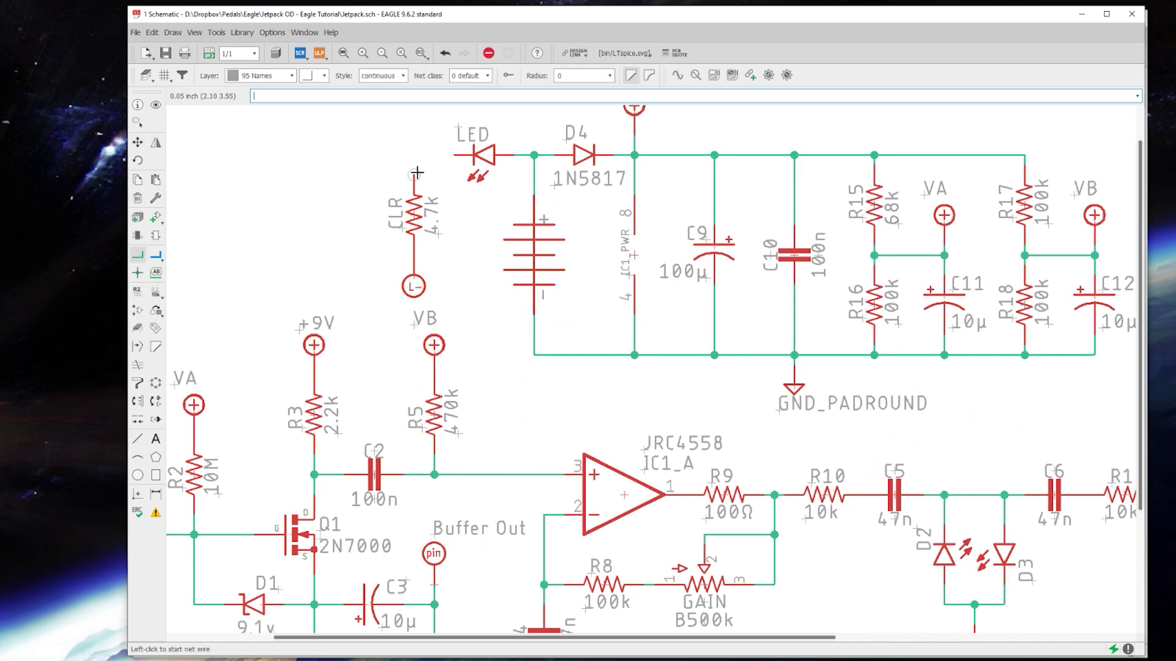
drag(362, 141, 444, 305)
click(137, 142)
right_click(337, 200)
click(355, 208)
click(357, 205)
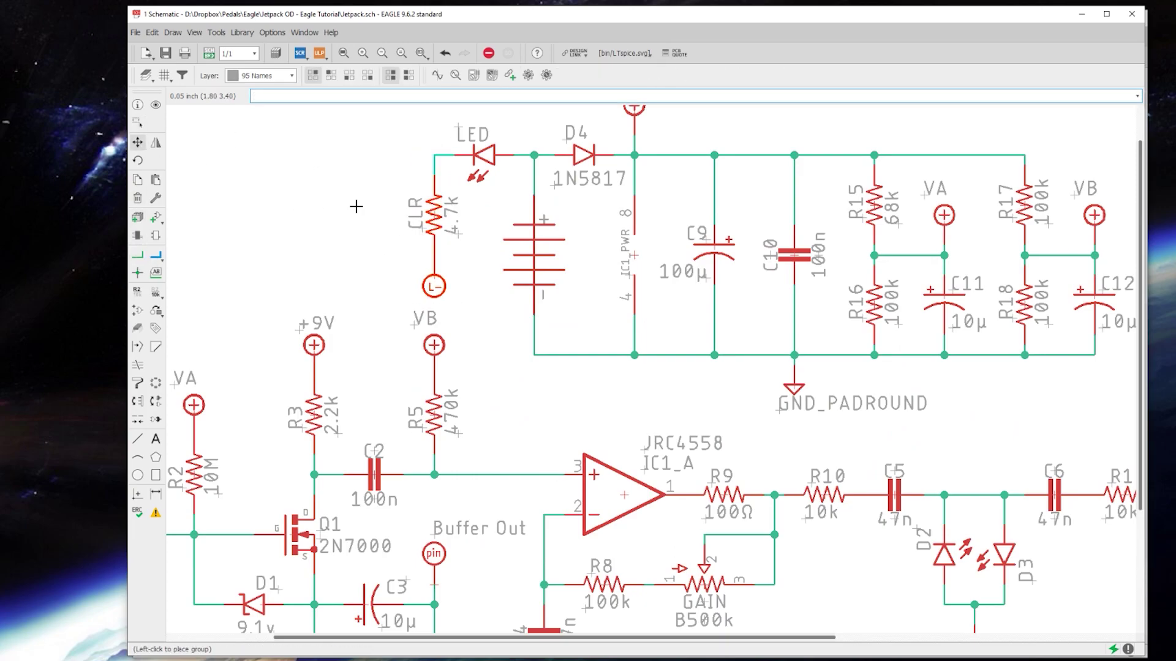
Switch back to the board and set the trace width to 0.032 for routing the power pads.
click(204, 54)
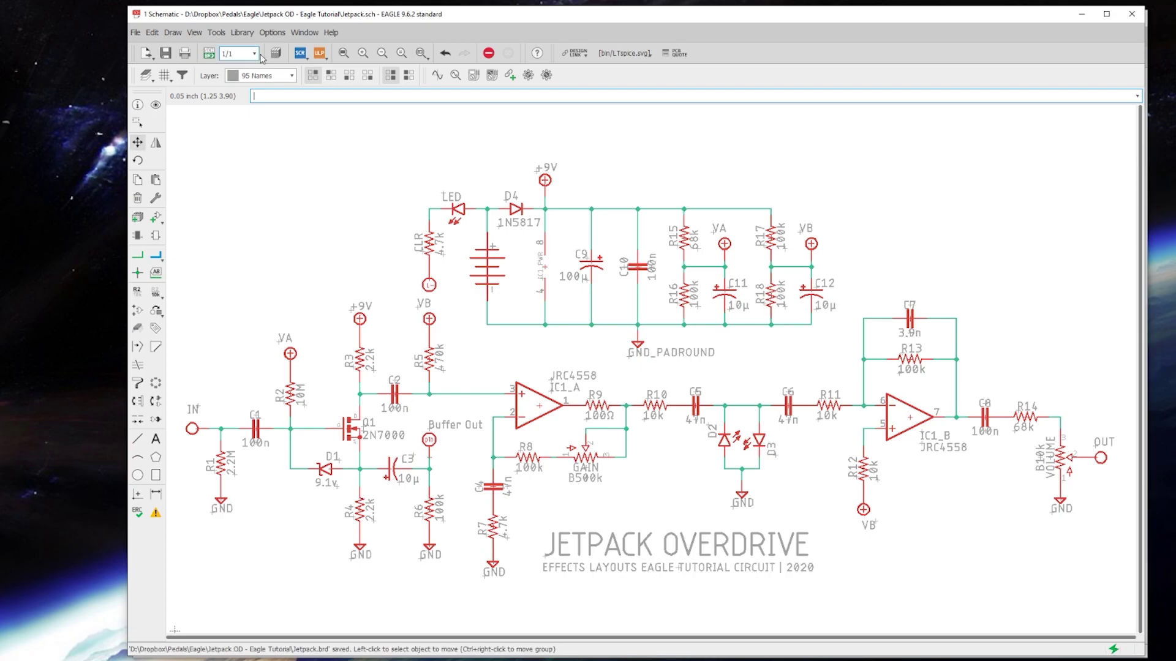
scroll(667, 203, up, 4)
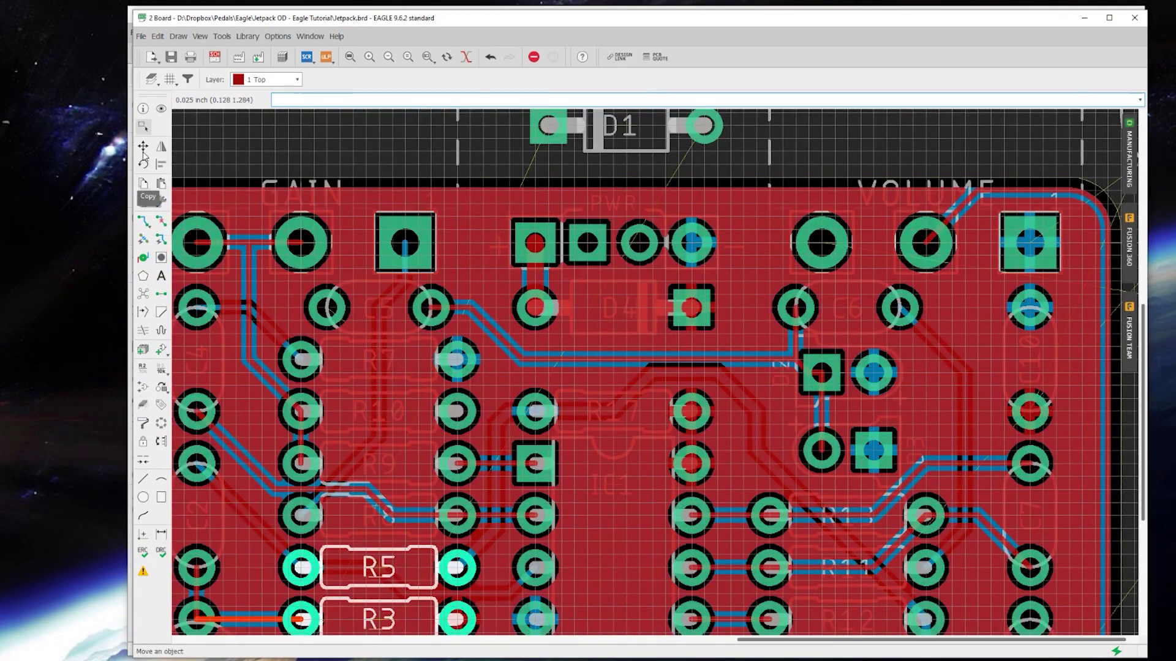
click(142, 220)
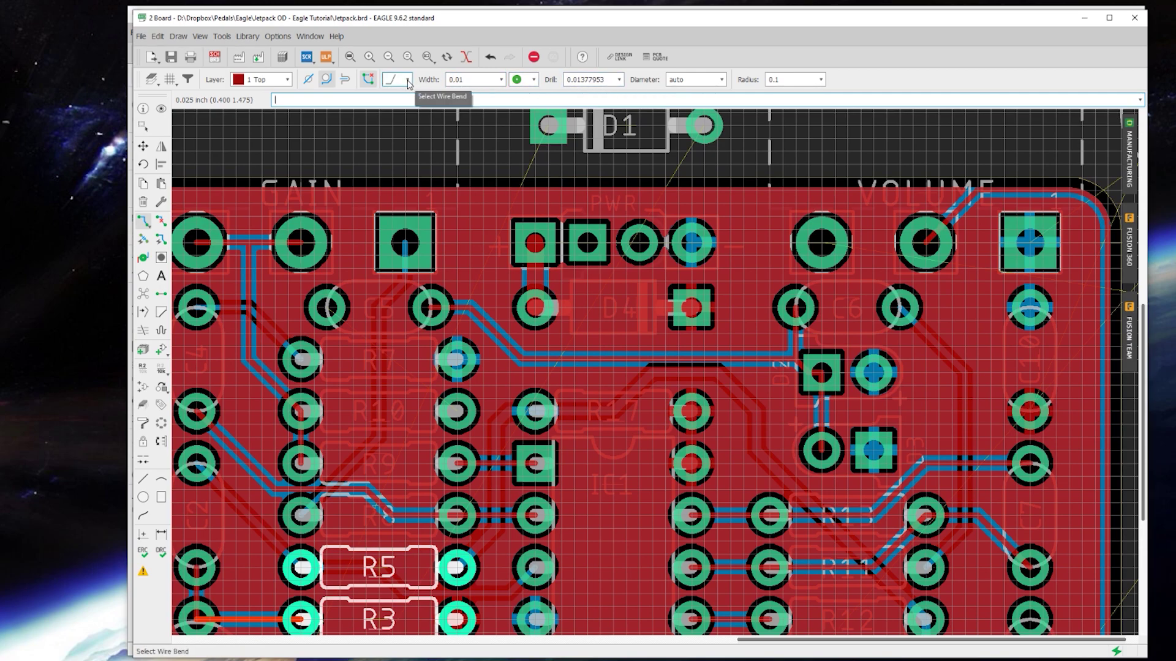
click(501, 80)
click(473, 165)
click(536, 243)
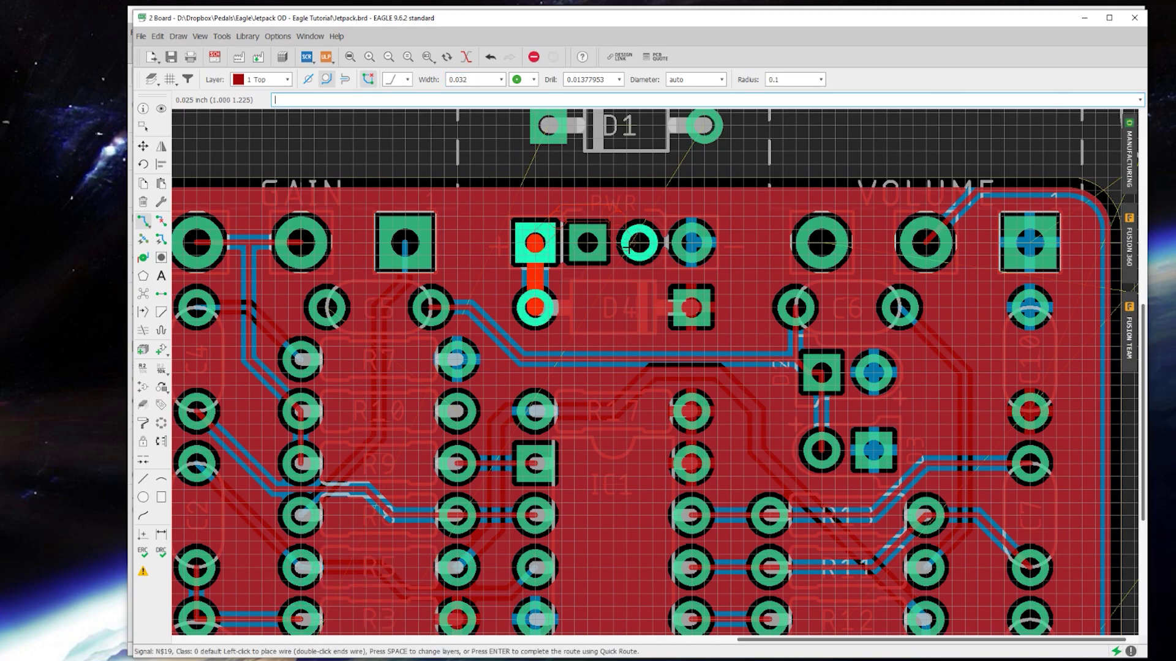
key(Escape)
Rotate the LED between the PWR pads by 180 degrees and recalculate the ratsnest.
click(143, 164)
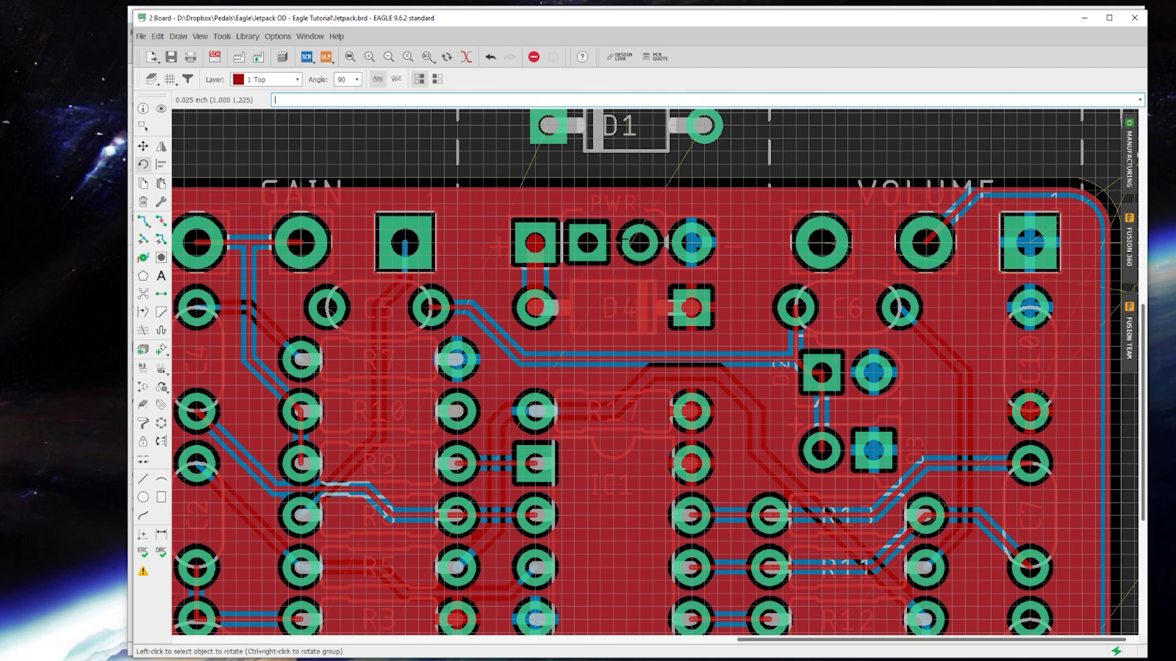
click(607, 243)
right_click(607, 243)
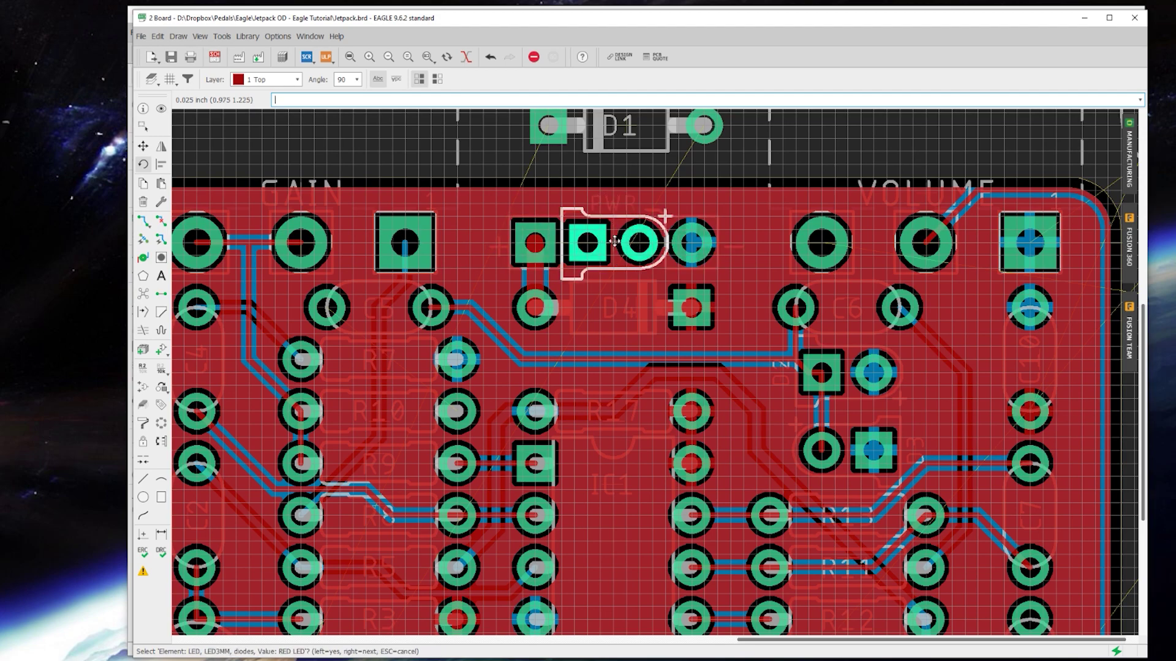
click(615, 242)
click(614, 241)
right_click(614, 241)
click(614, 241)
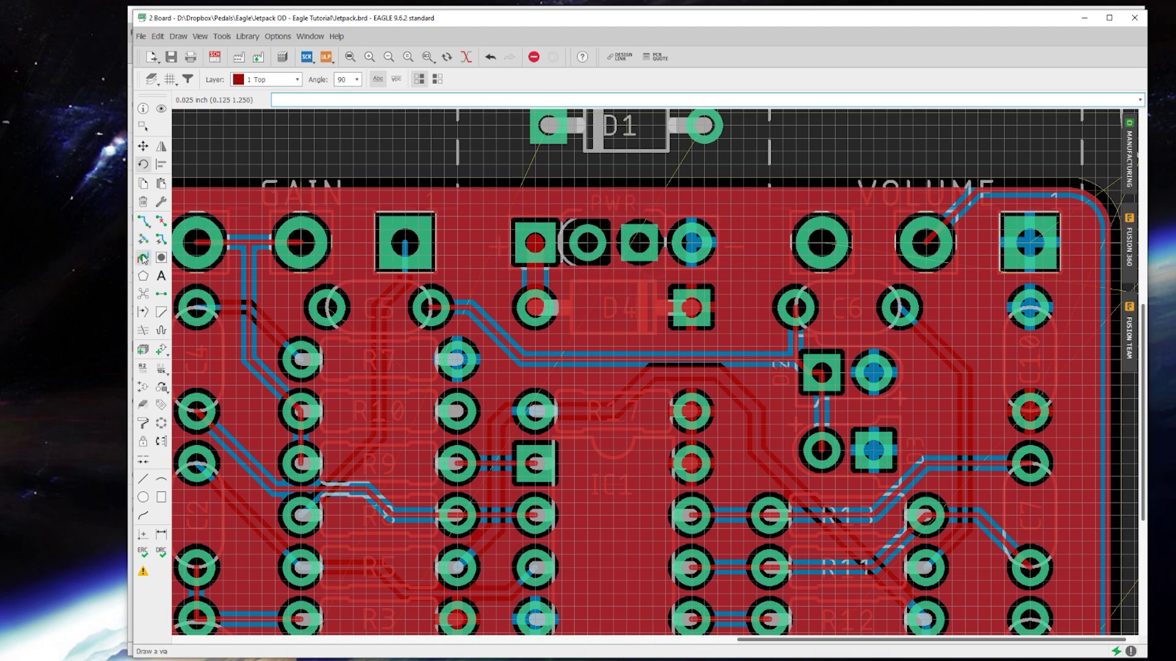
click(144, 296)
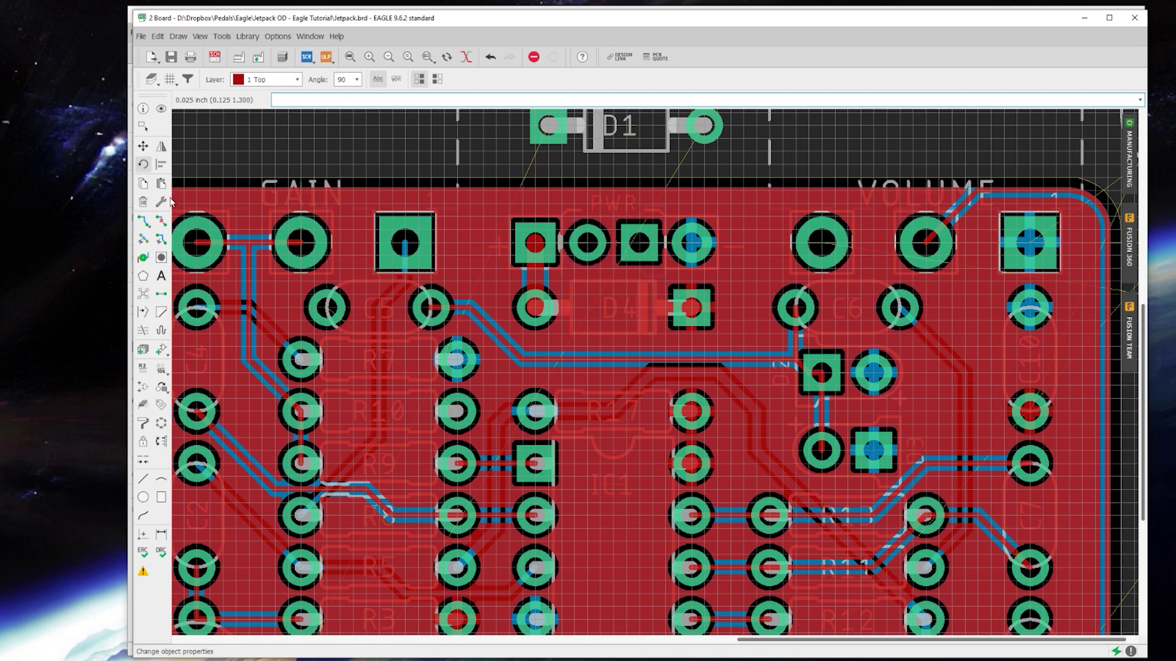
Route a 0.032 top-layer trace from the LED's round pad to the adjacent positive PWR pad.
click(143, 224)
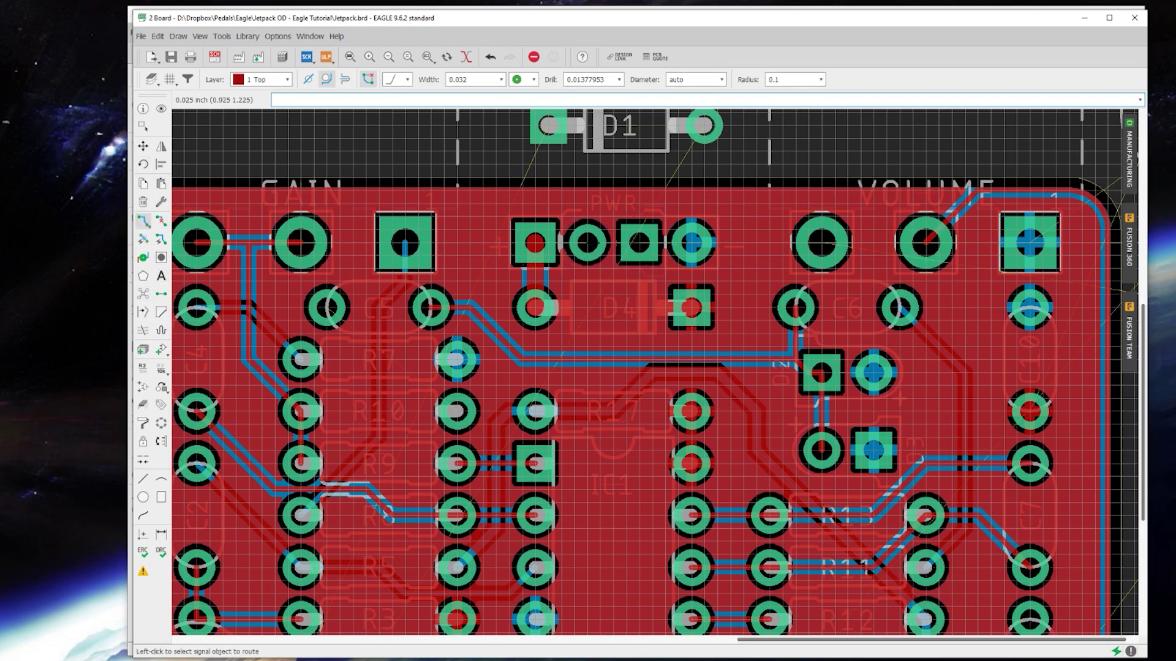
click(587, 244)
click(535, 243)
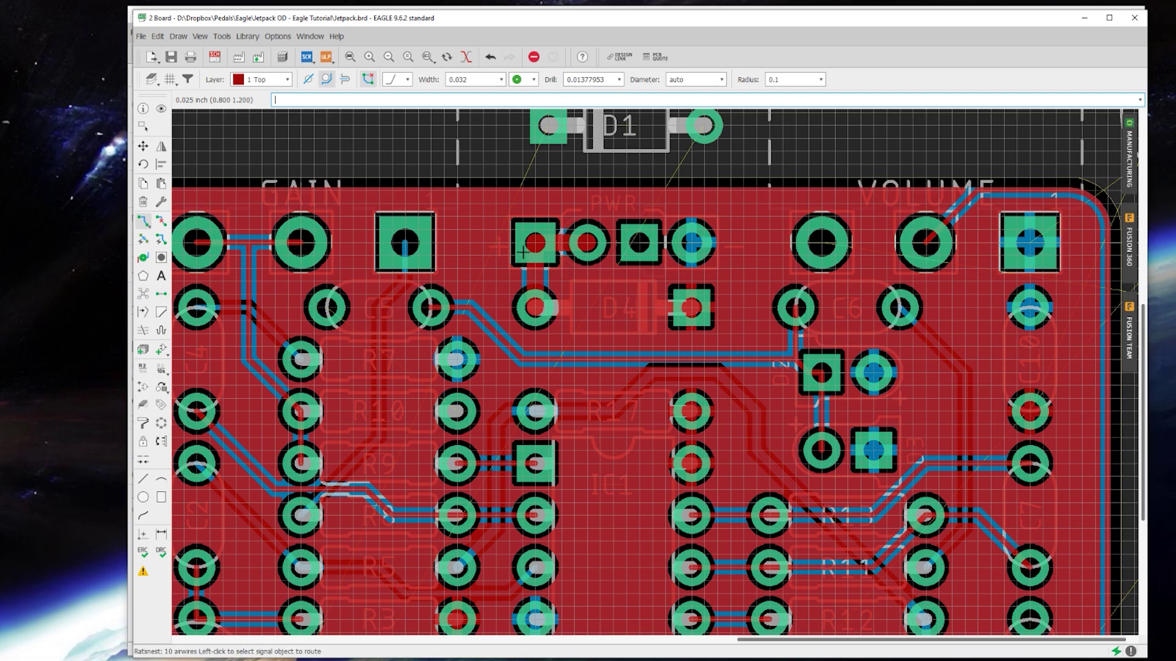
Move CLR onto the board's bottom row, horizontally beside the OUT pad.
scroll(526, 251, down, 4)
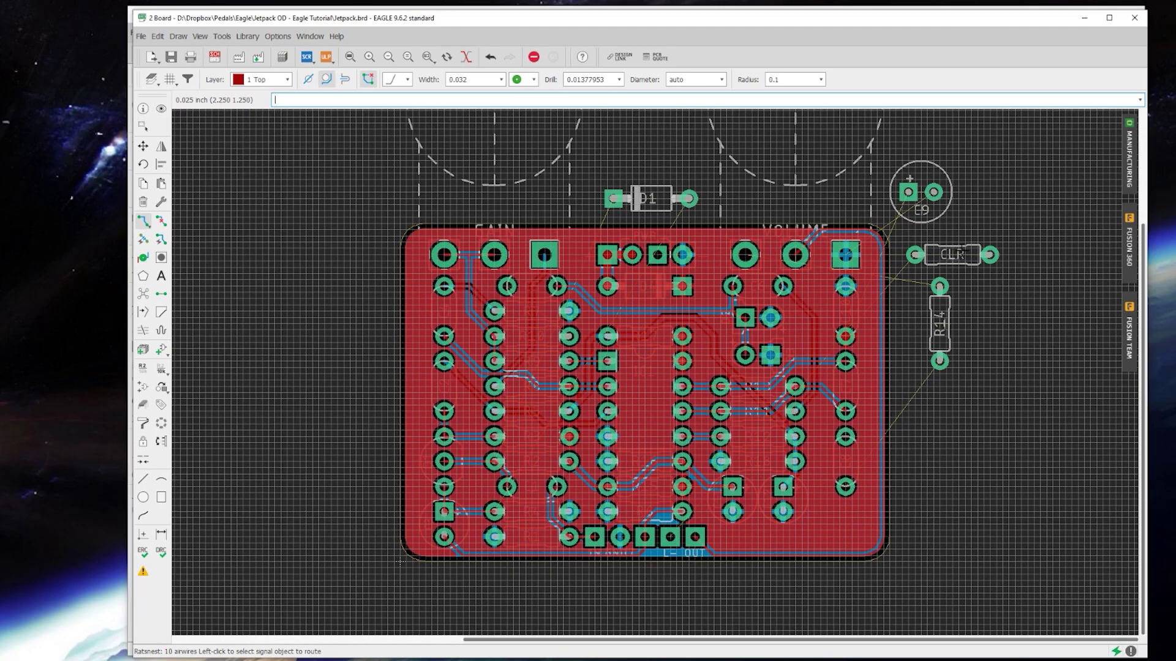
click(142, 146)
click(952, 255)
scroll(710, 478, up, 4)
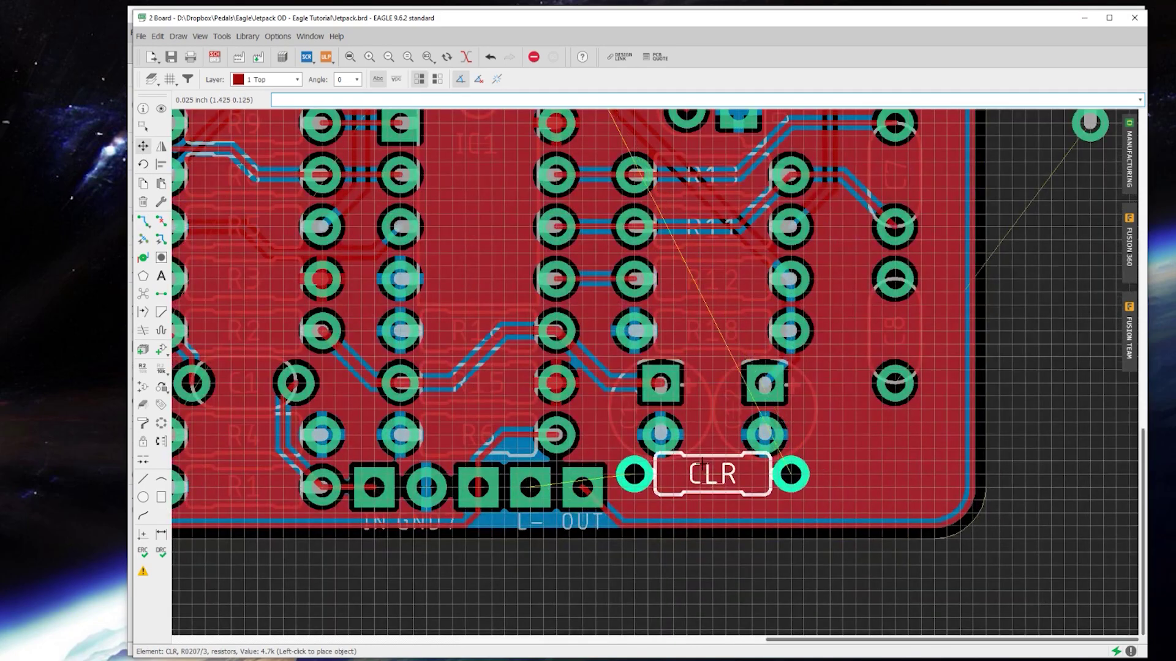
click(712, 488)
Move C9 down along the outside of the board and park it below R14.
scroll(790, 371, down, 5)
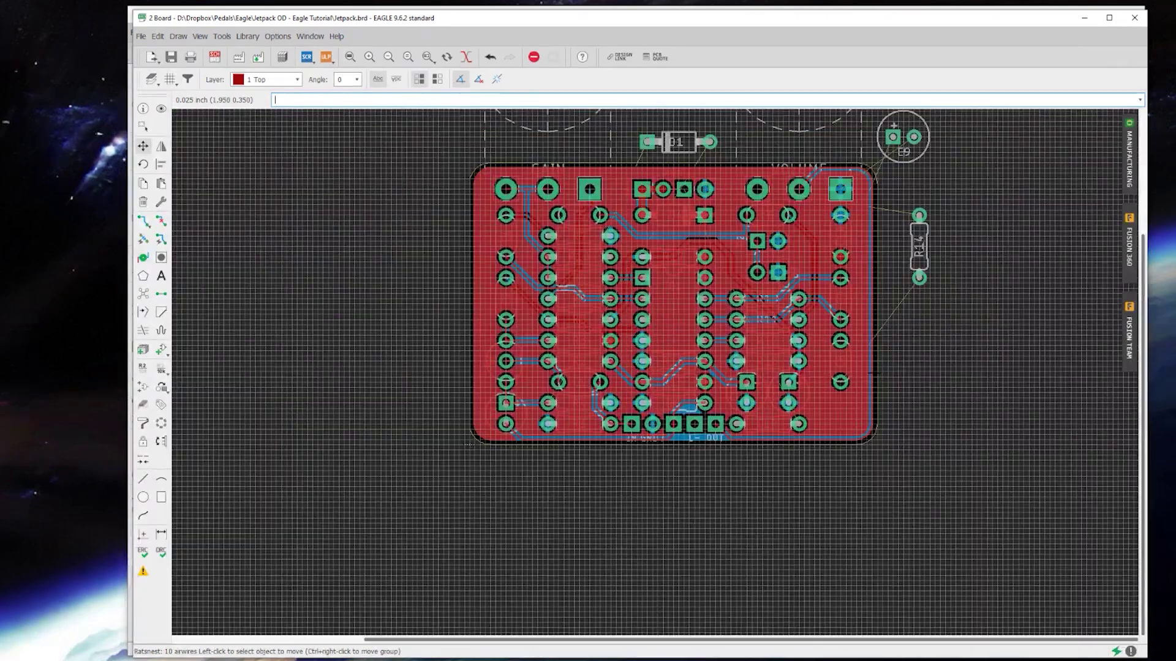
click(905, 136)
scroll(835, 431, up, 3)
click(974, 297)
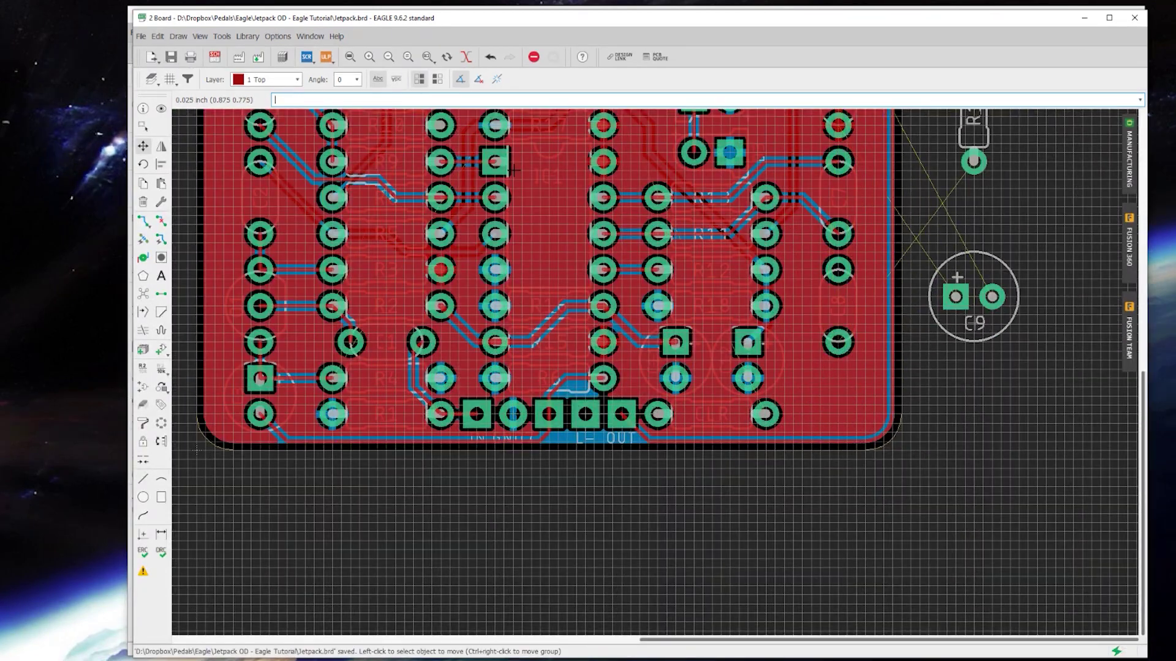
scroll(698, 318, down, 4)
scroll(640, 245, up, 2)
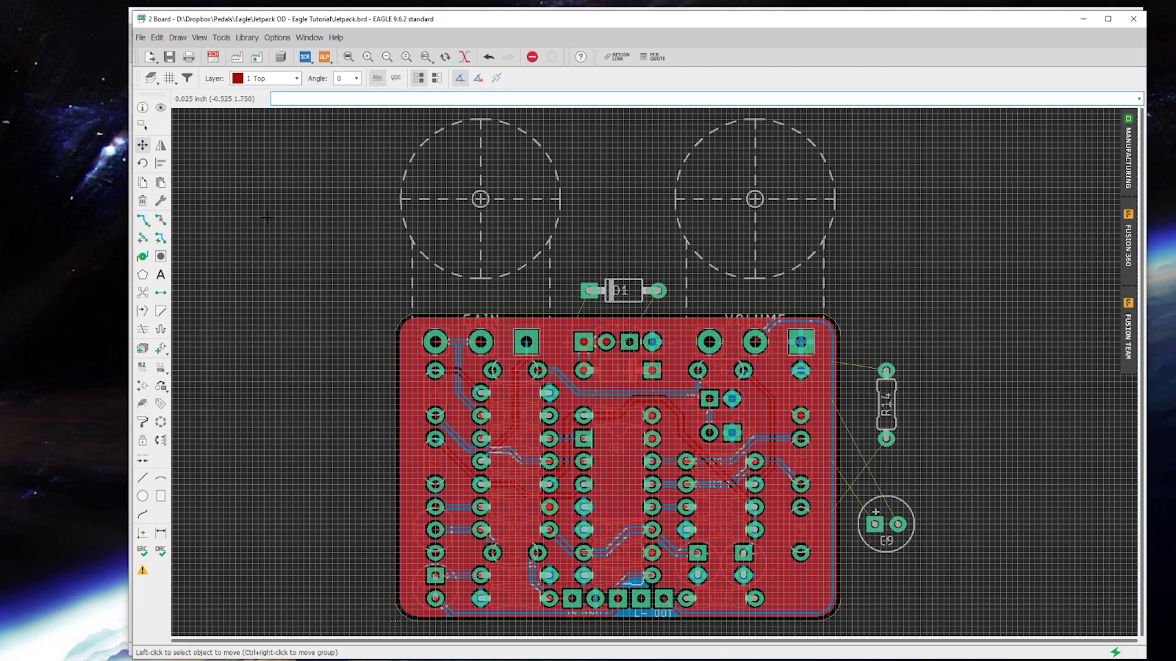
Move the whole board with its parts and traces up 0.1 inch, and redo the downward shift of its lower edge and bottom component row.
click(142, 125)
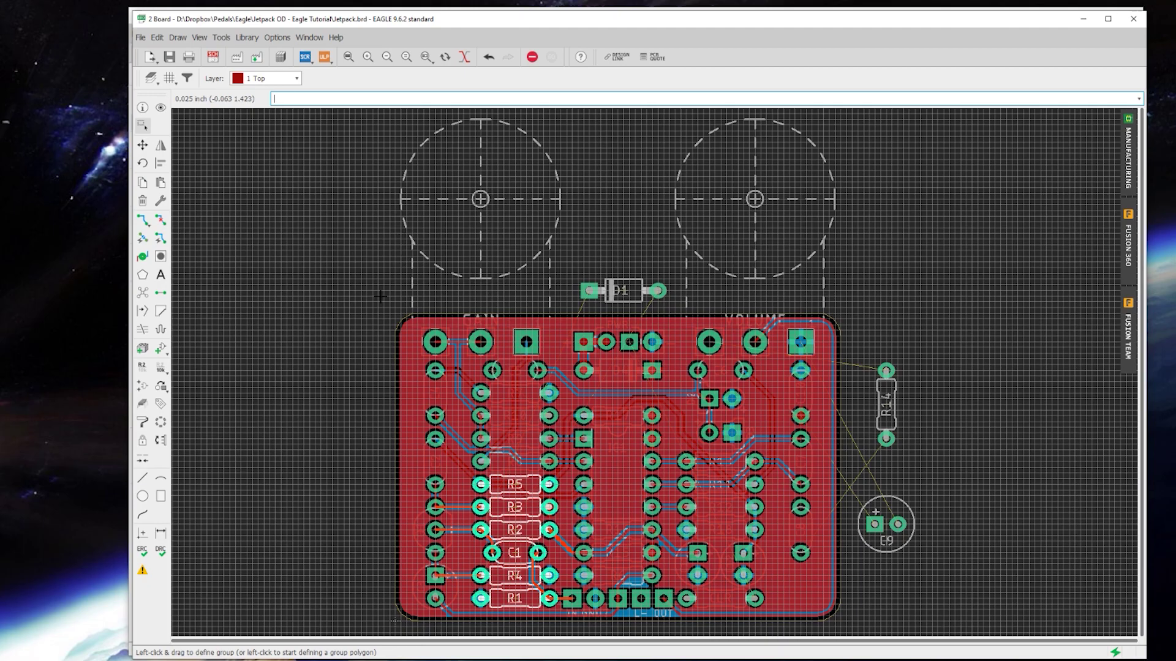
scroll(364, 230, down, 2)
drag(343, 218, 819, 559)
click(142, 145)
scroll(339, 486, up, 5)
ctrl+right_click(411, 497)
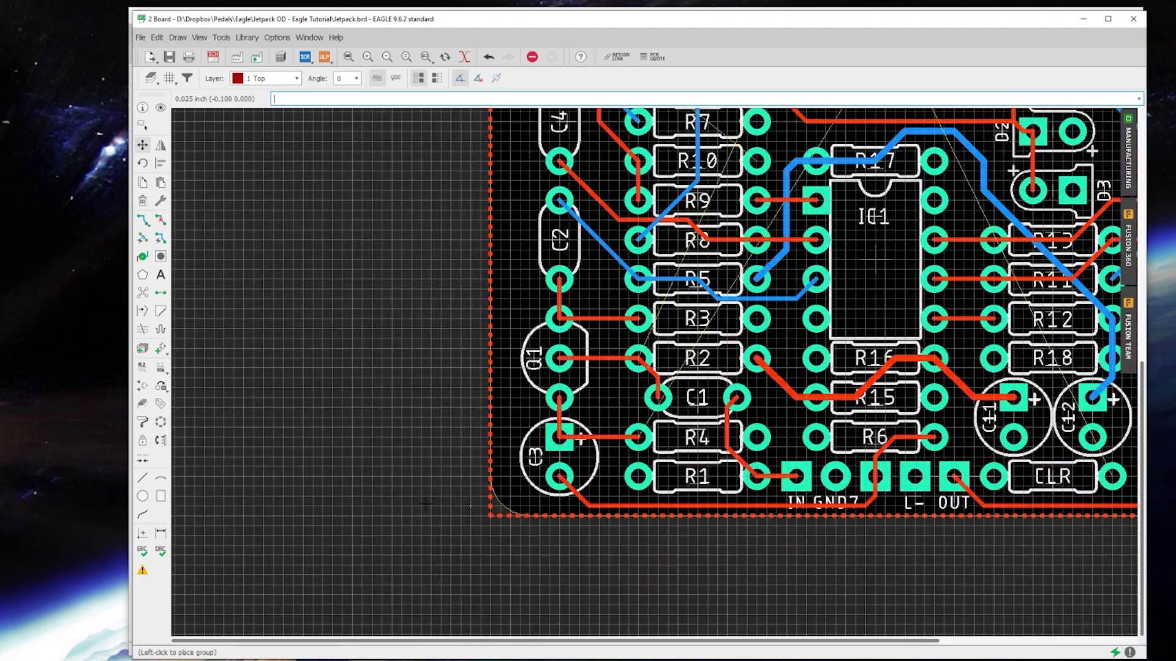
click(412, 452)
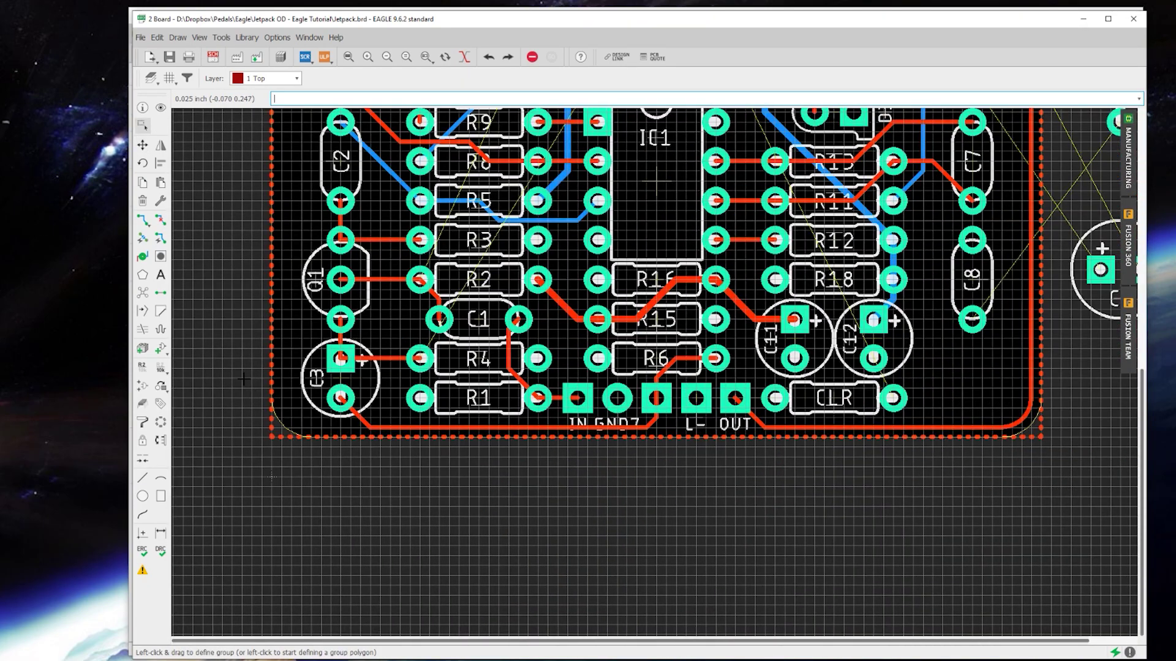
key(ctrl+y)
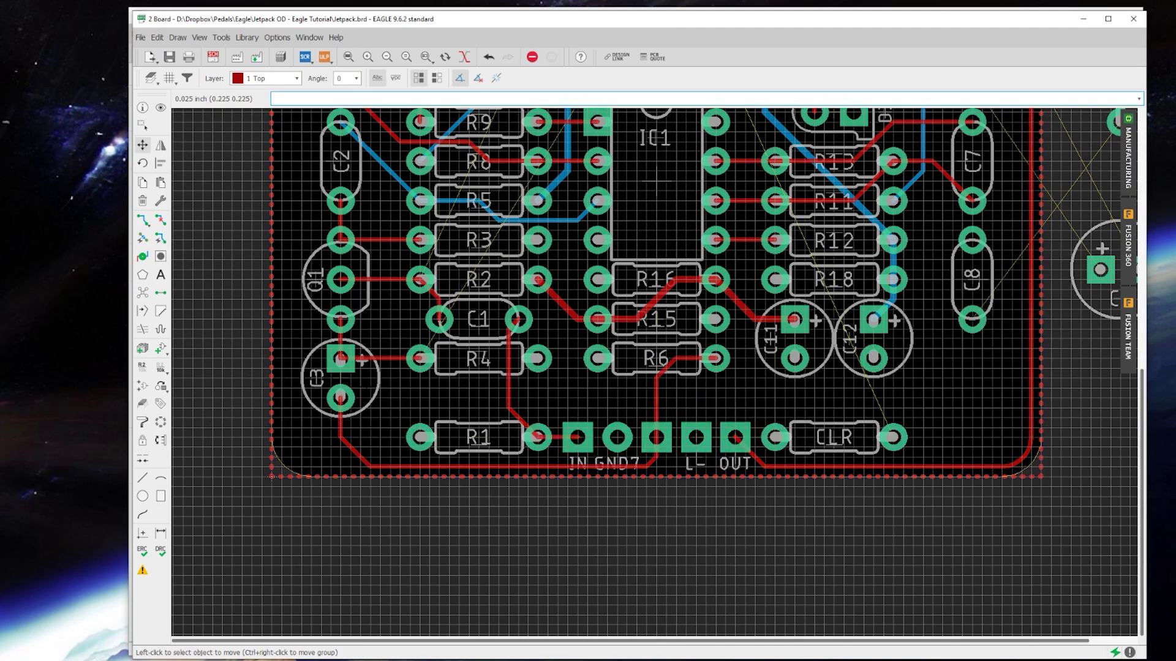
Move D1 from above the board to the free space directly below R6.
click(142, 126)
scroll(474, 428, up, 1)
scroll(422, 423, down, 5)
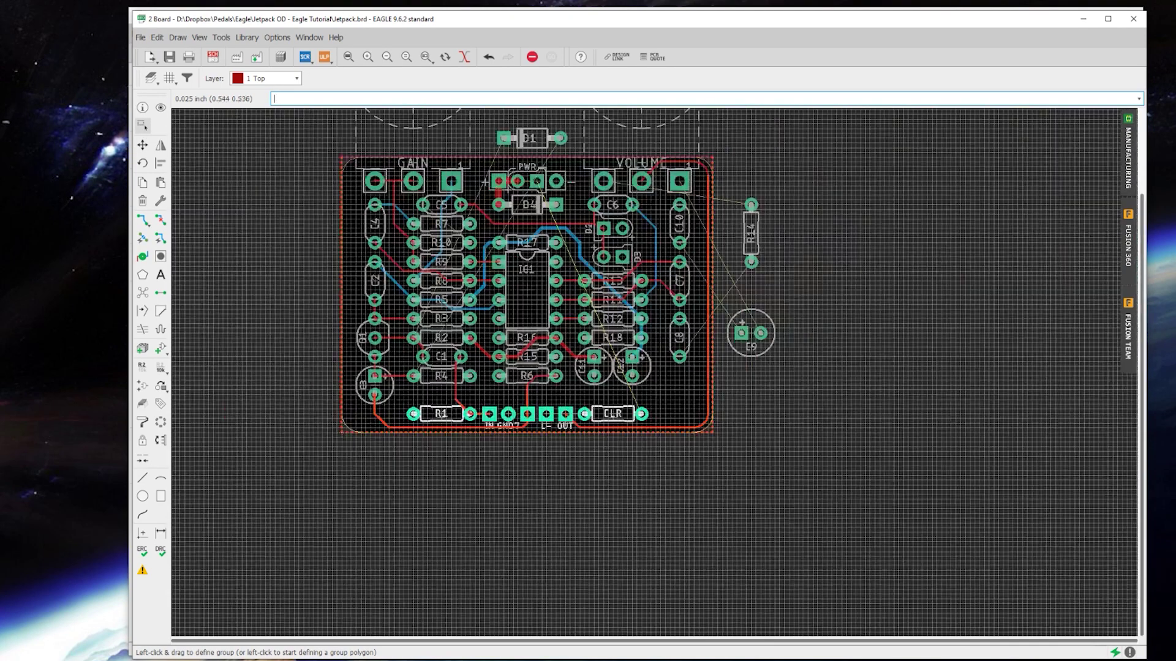
click(142, 145)
click(528, 138)
scroll(447, 409, up, 6)
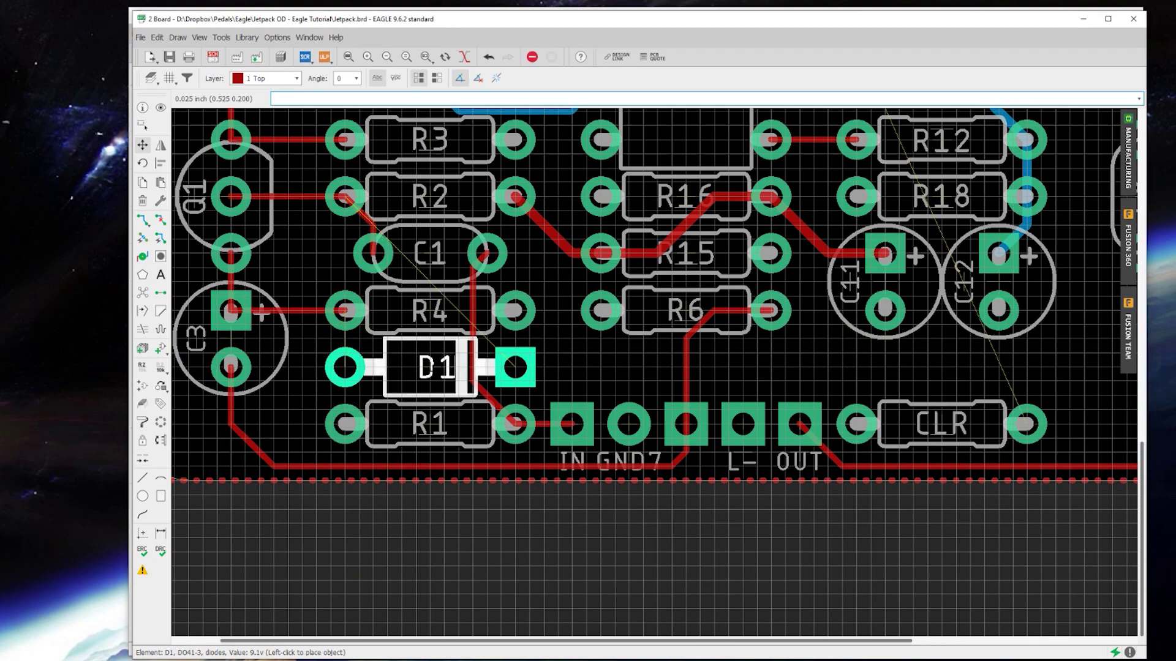
click(701, 366)
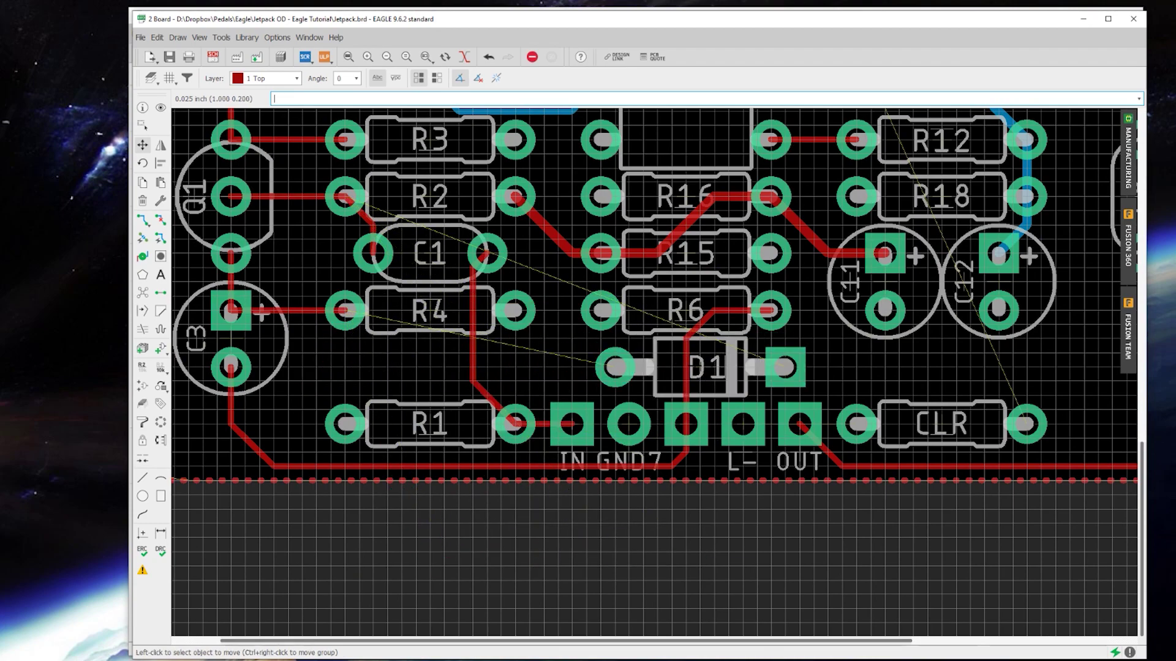
Move R4 down one row to just above R1, place D1 in its former spot, and refresh the ratsnest.
click(430, 310)
click(430, 368)
click(700, 366)
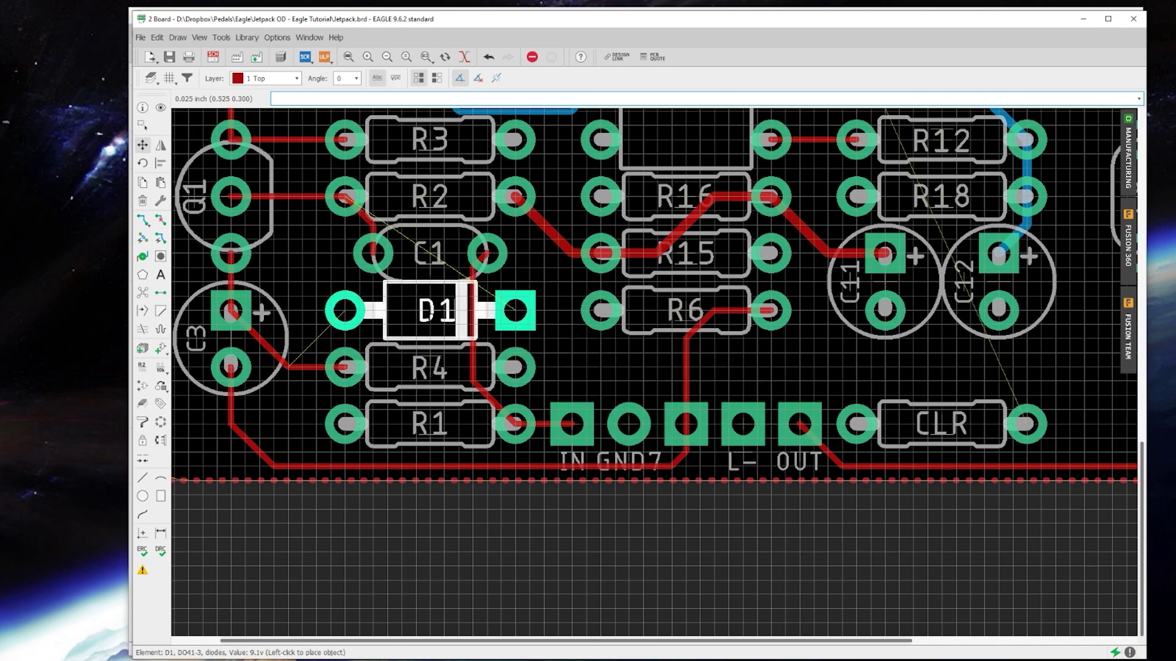
click(433, 311)
click(142, 293)
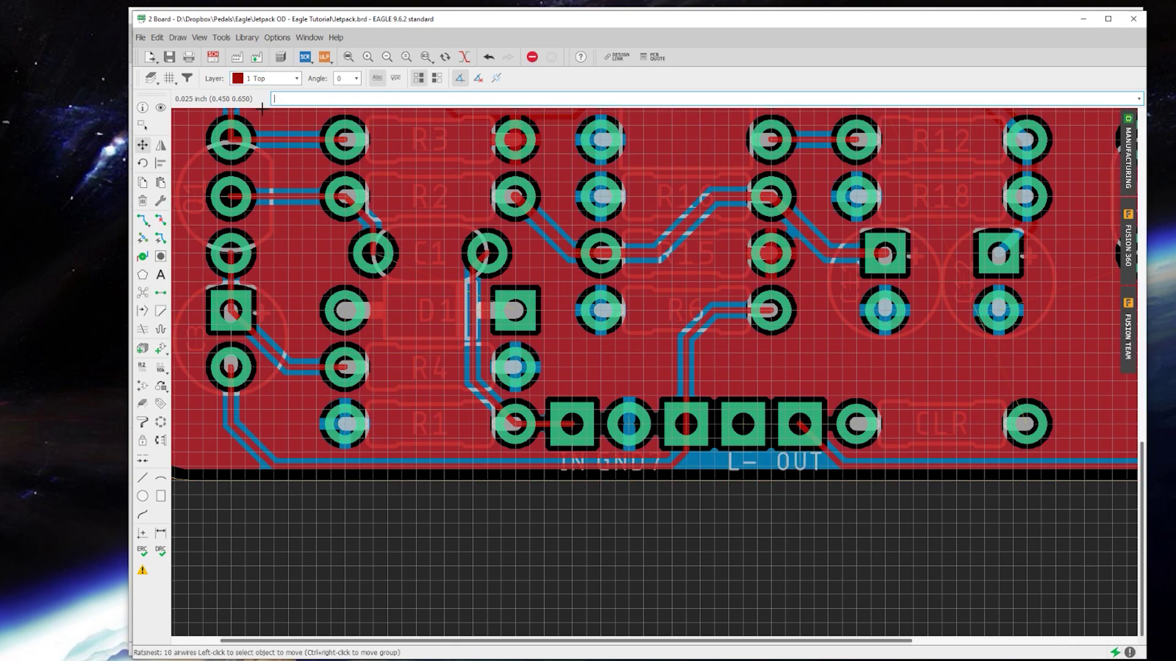
Route a 0.01 top-layer trace between D1's round pad and R4, and reshape the trace from C3's positive pad to run straight to D1.
click(142, 219)
click(314, 332)
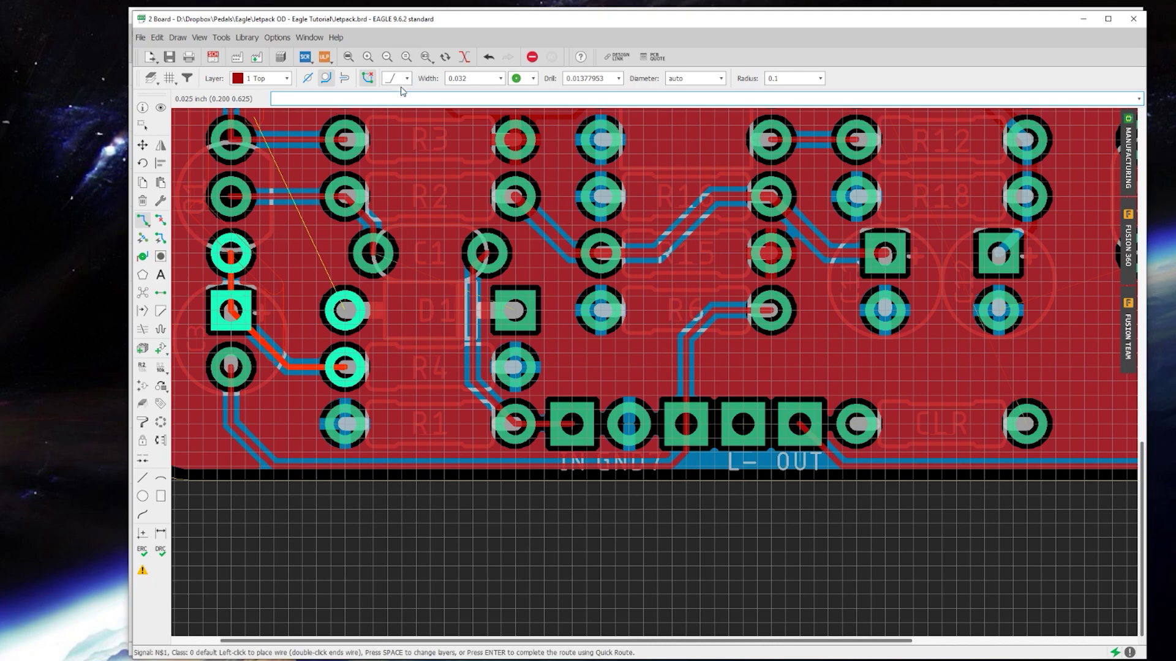
click(490, 79)
click(482, 139)
click(143, 145)
click(289, 367)
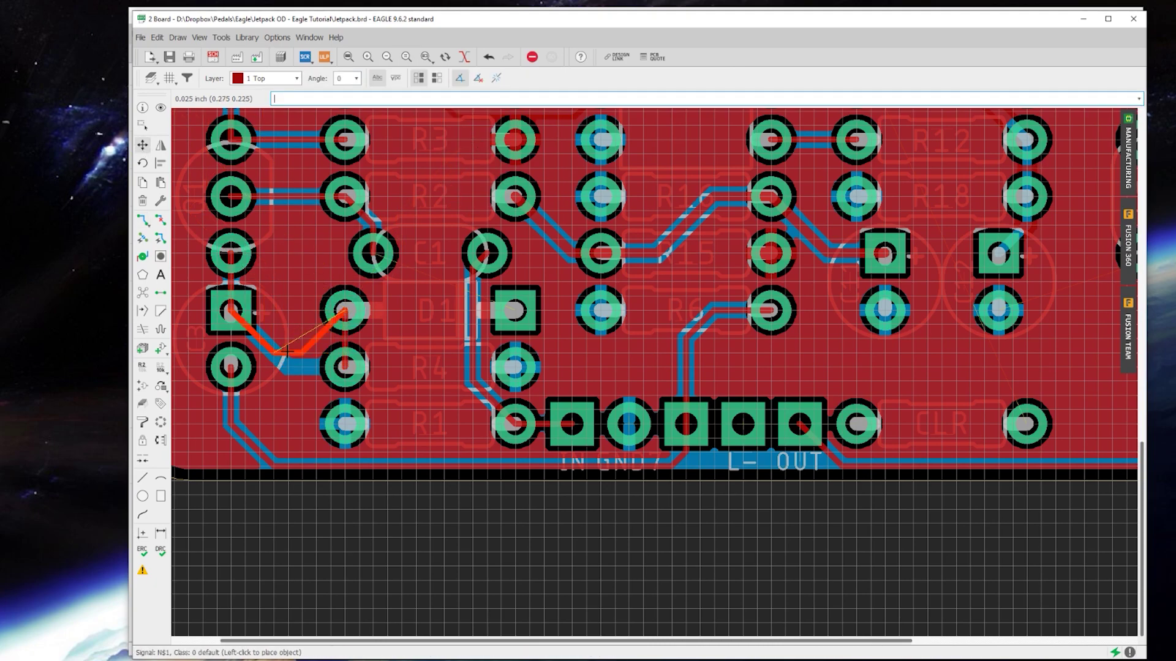
key(Escape)
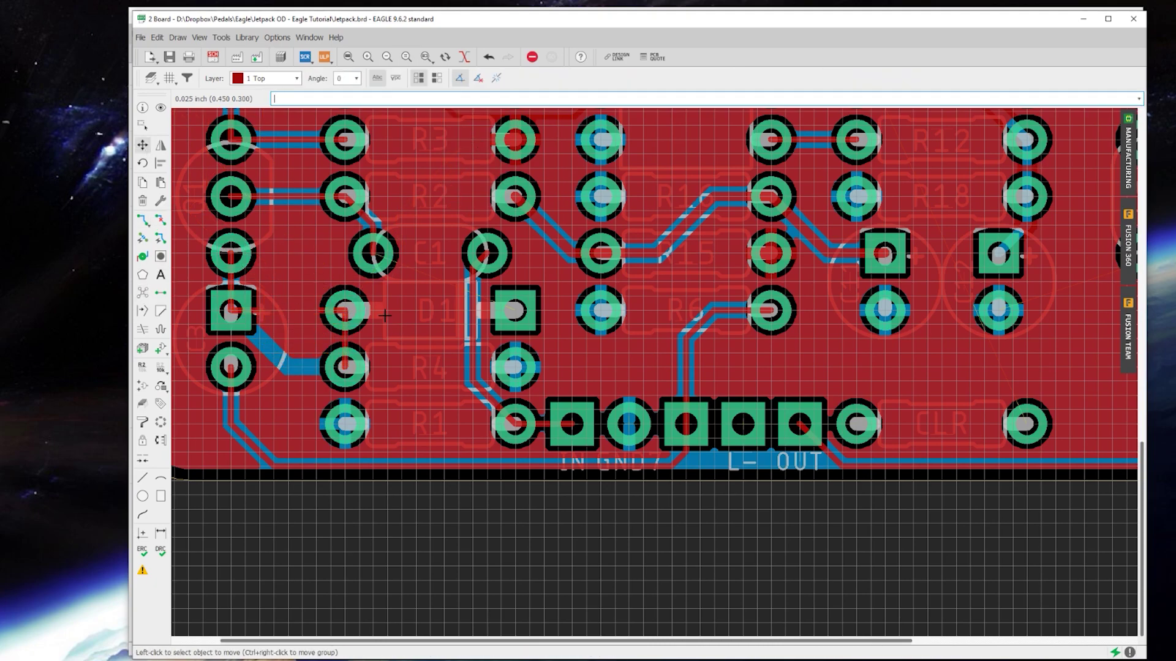
Route a 0.01 bottom-layer trace from D1's square pad to the C1 pad joined to R2, and set the active layer back to 1 Top.
click(266, 78)
click(263, 105)
click(143, 220)
click(516, 312)
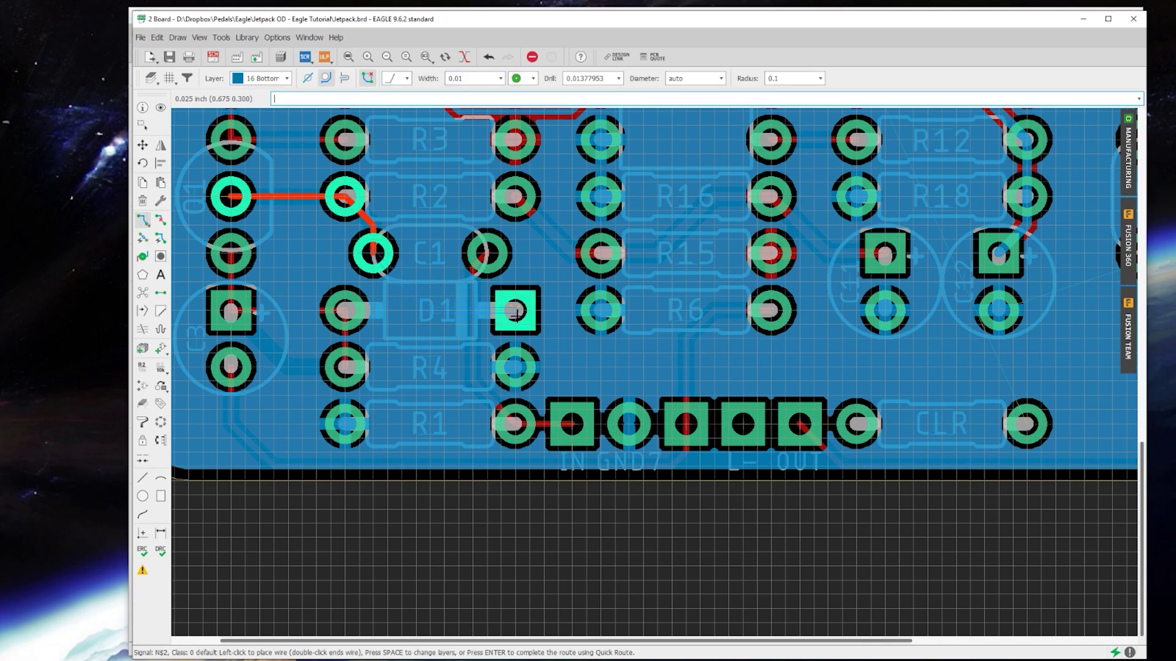
click(373, 253)
click(144, 294)
click(261, 79)
click(257, 91)
Rotate C9 to vertical and place it in the board's lower corner below C8, with its positive pad upward.
scroll(506, 382, down, 5)
scroll(811, 363, up, 3)
scroll(666, 370, down, 3)
scroll(697, 345, up, 2)
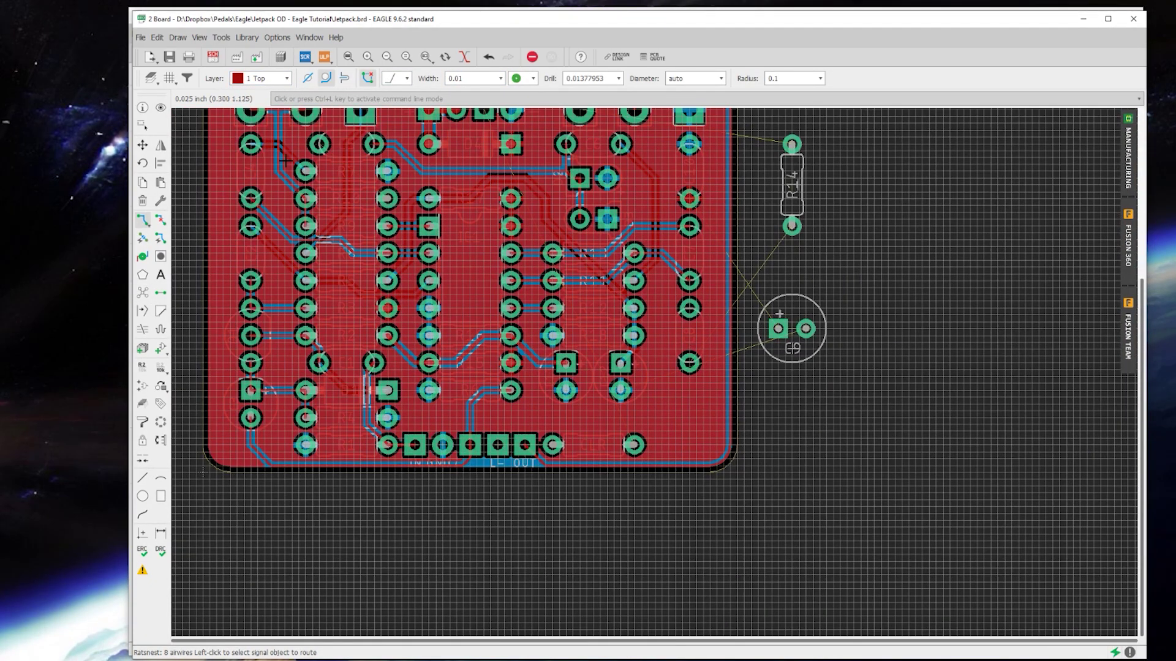
click(143, 145)
scroll(484, 448, up, 2)
scroll(480, 423, down, 2)
scroll(711, 393, up, 1)
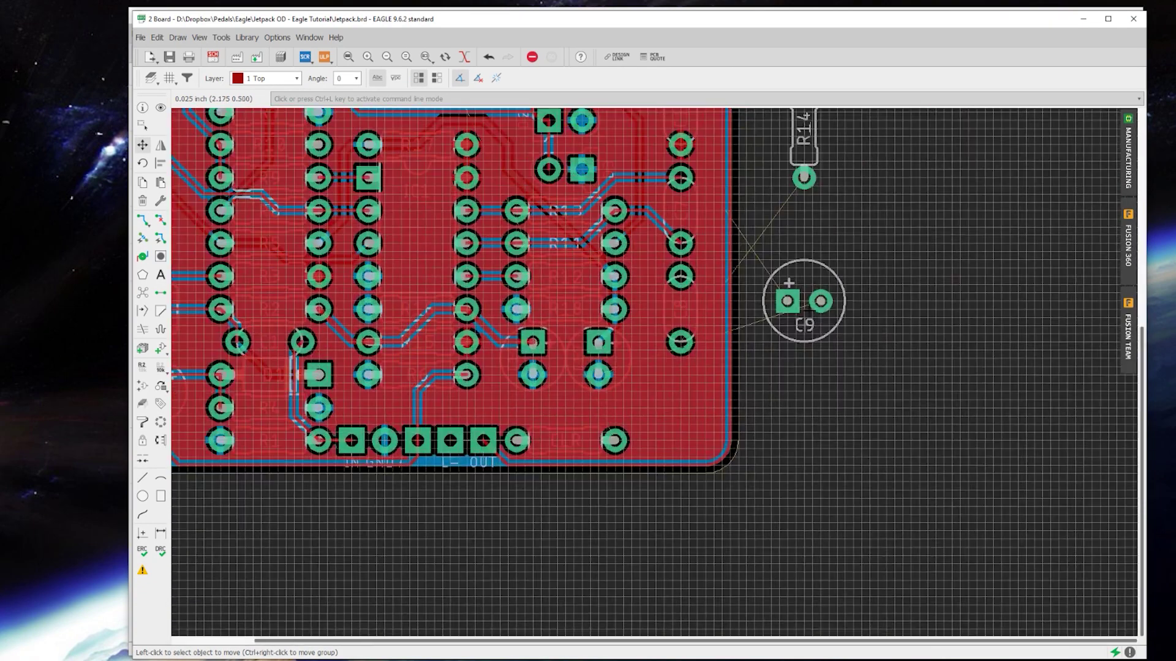
click(803, 301)
right_click(665, 399)
click(698, 392)
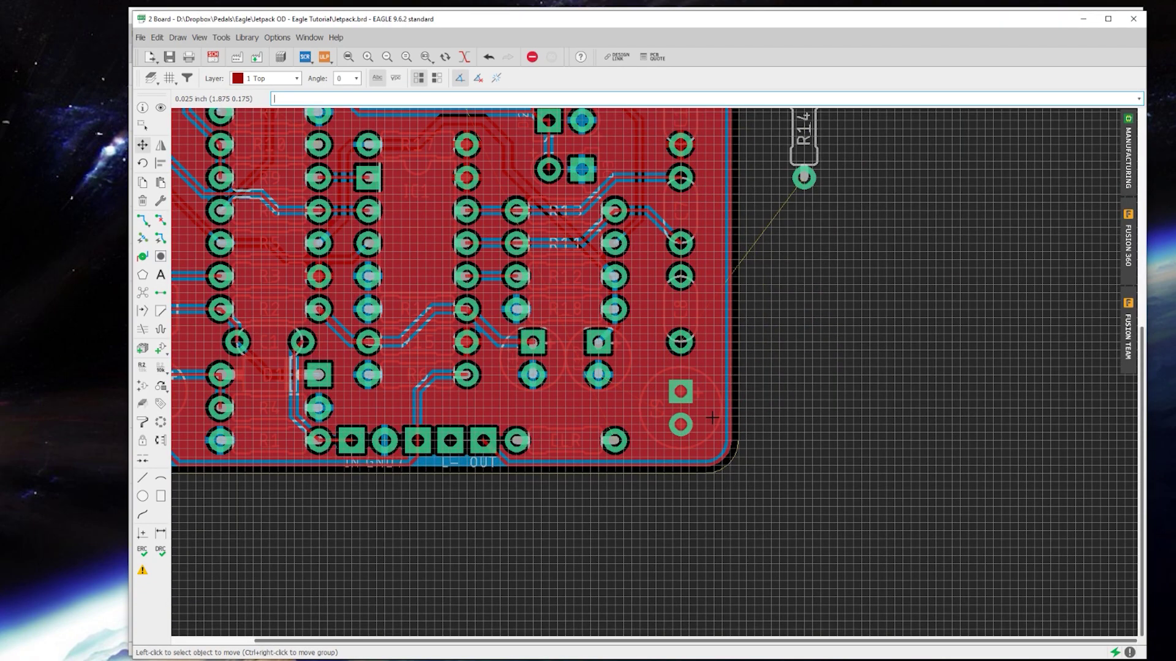
scroll(711, 418, down, 3)
scroll(840, 401, up, 2)
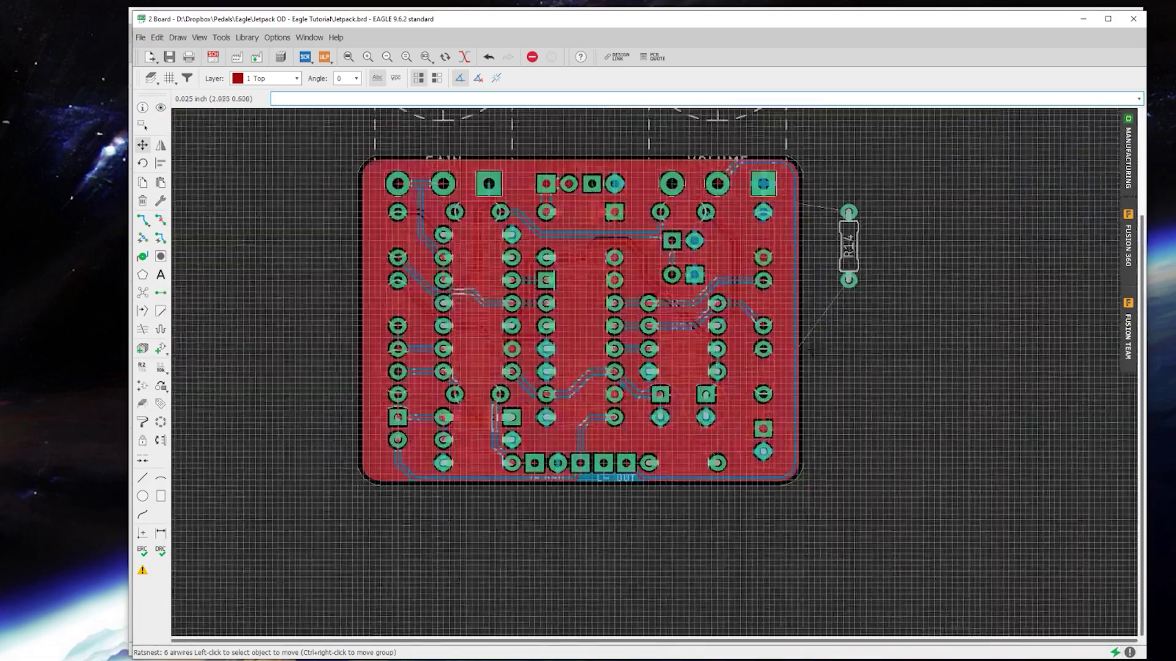
Park R14 farther down beside the board and move C11 and C12 down one row to free the space below R18.
scroll(821, 356, up, 1)
click(853, 224)
click(870, 352)
scroll(640, 451, up, 4)
click(609, 372)
click(610, 430)
click(722, 372)
click(722, 430)
Rotate R14 to horizontal, place it directly below R18, and refresh the ratsnest.
scroll(974, 342, down, 1)
click(1092, 261)
right_click(900, 311)
click(718, 342)
click(143, 293)
scroll(699, 403, up, 3)
Rip up the trace from R16 to C11's positive pad and reroute it on the top layer at 0.016 around R14's pad.
click(161, 219)
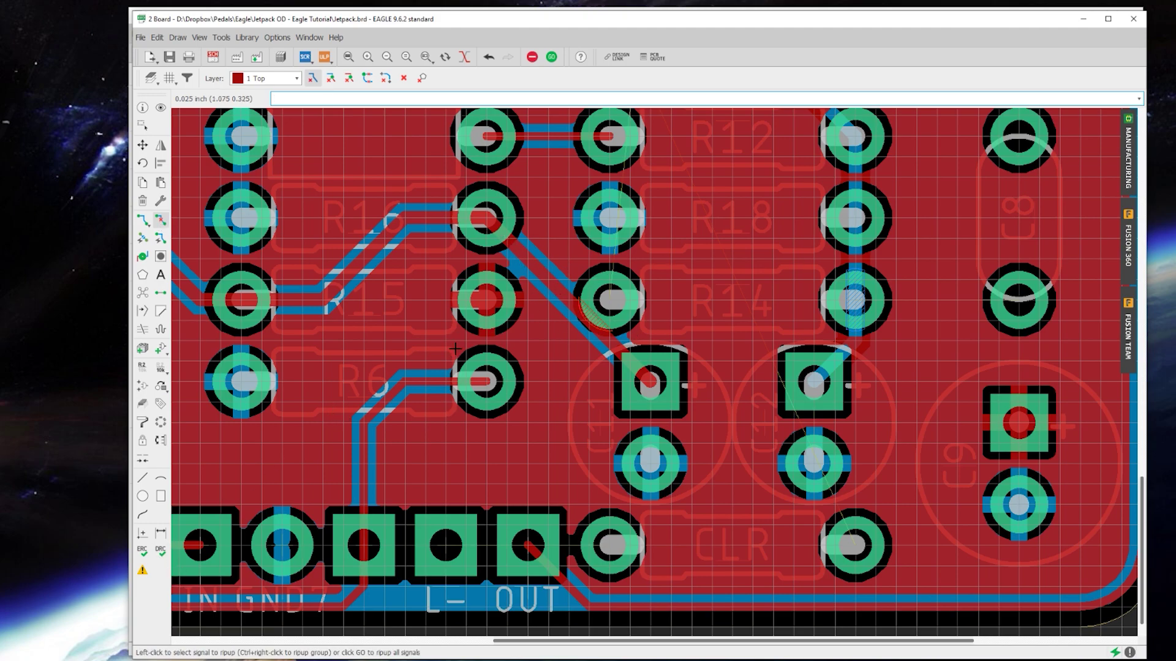
click(551, 289)
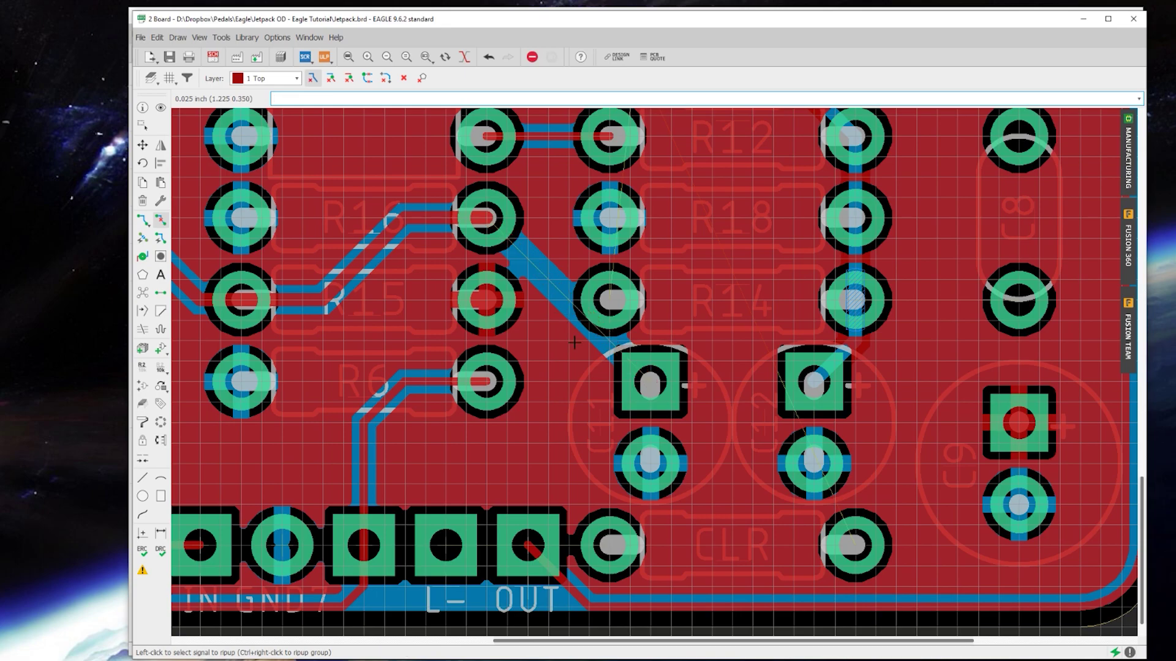
click(143, 220)
click(500, 78)
click(477, 200)
click(651, 382)
click(548, 280)
click(488, 219)
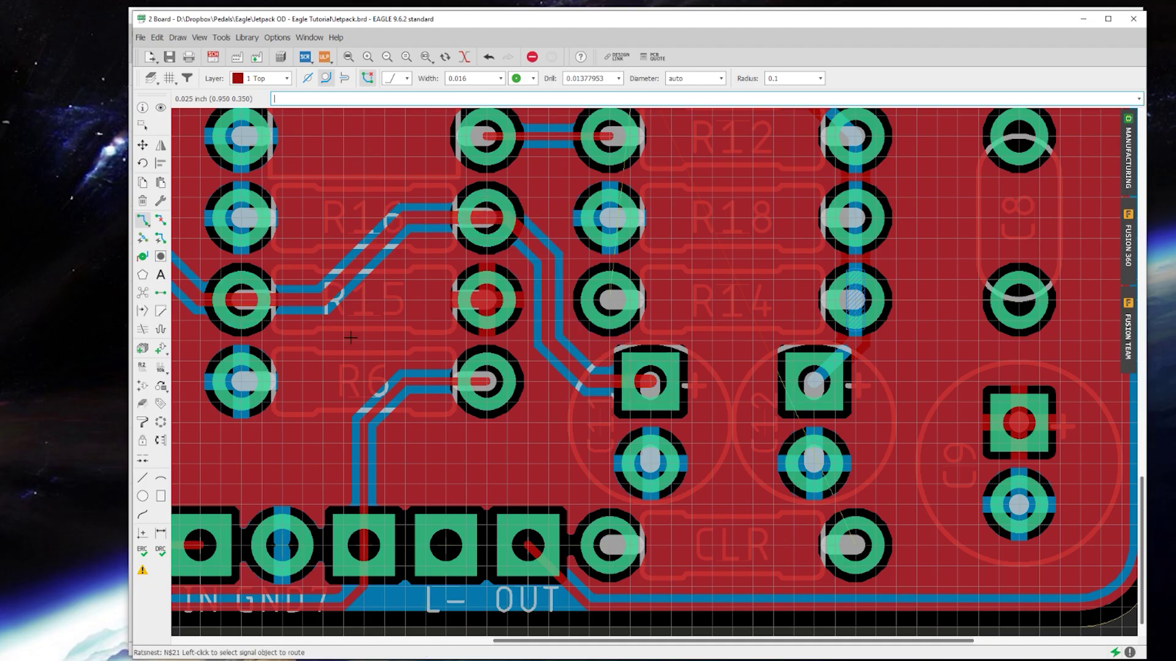
Set the routing width to 0.01 and bend the bottom-layer trace between R18 and C12 clear of R14's pad.
scroll(539, 402, down, 4)
scroll(554, 371, down, 1)
middle_drag(555, 371, 526, 529)
click(500, 79)
click(483, 139)
middle_drag(638, 418, 638, 295)
scroll(638, 296, up, 4)
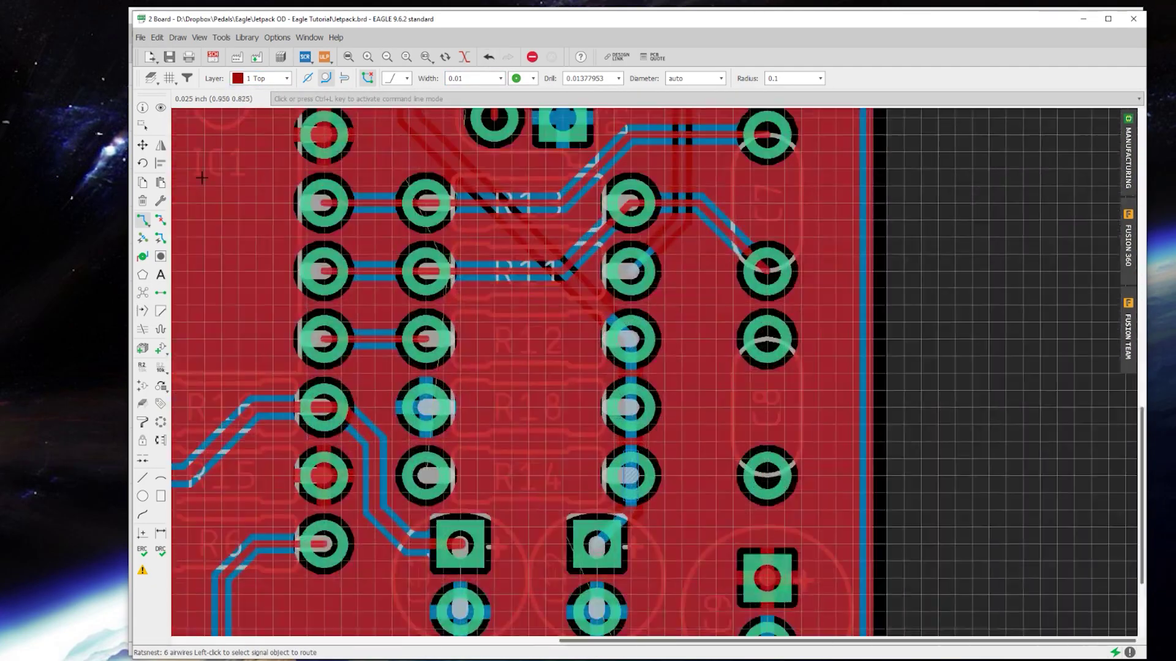
key(F7)
click(632, 482)
click(582, 481)
scroll(595, 415, down, 1)
Try to route a 0.01 top-layer trace from R14 to C8's lower pad.
click(143, 220)
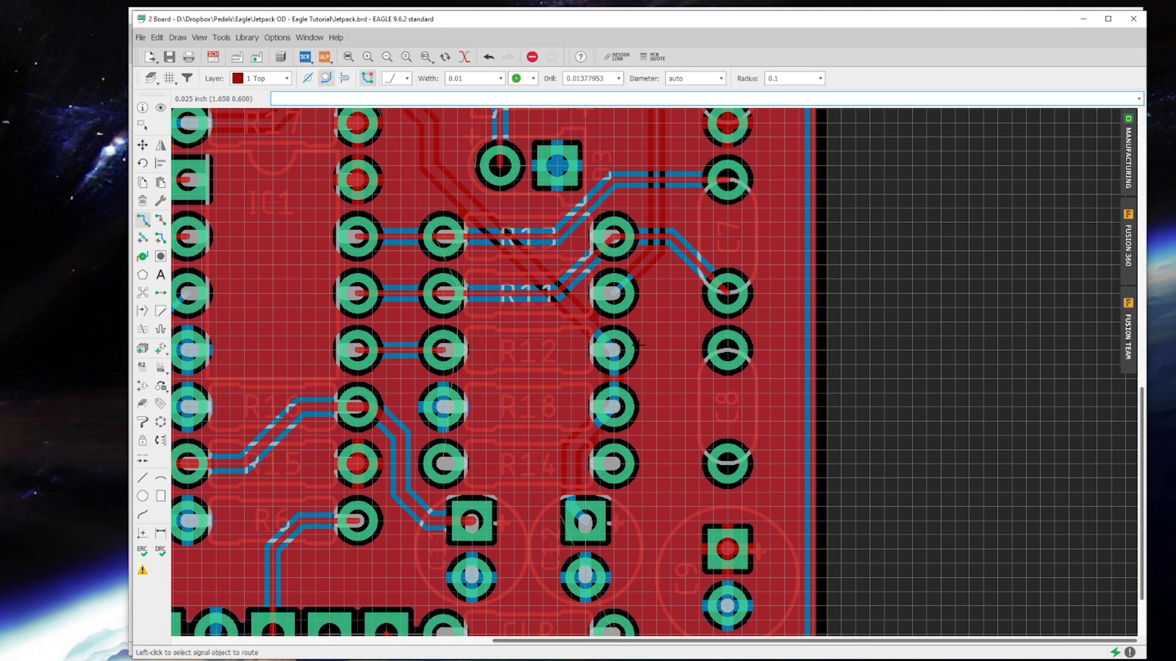
scroll(643, 415, down, 3)
click(266, 78)
click(262, 103)
scroll(599, 496, up, 2)
click(266, 78)
click(262, 91)
click(578, 385)
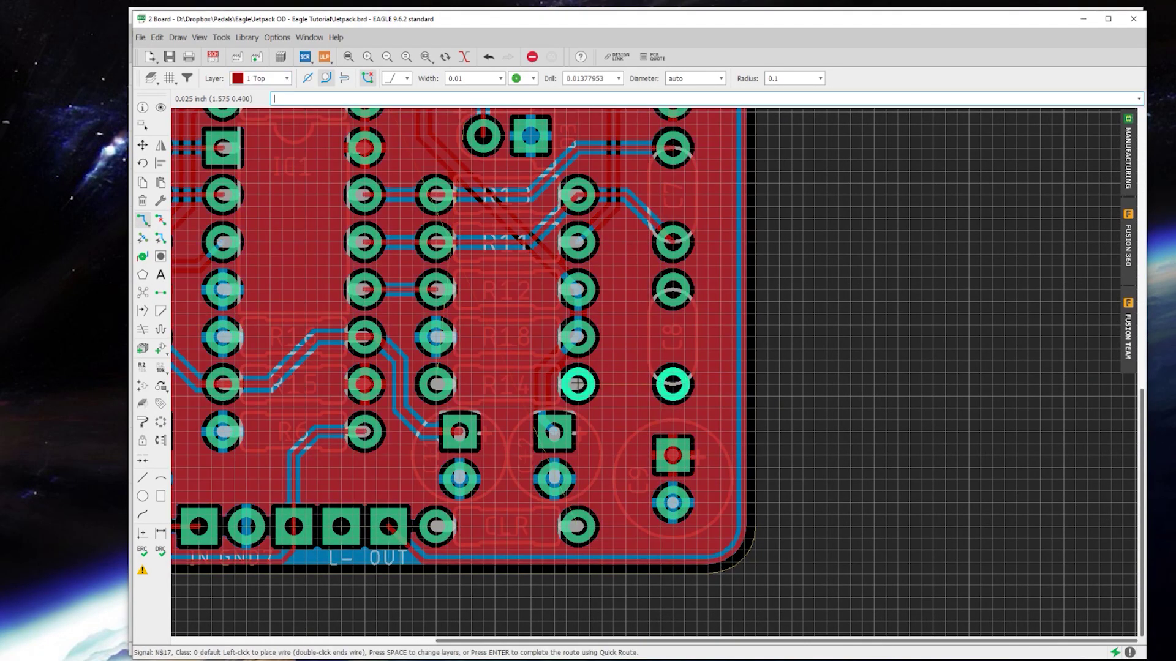
click(672, 385)
scroll(561, 416, down, 2)
scroll(641, 328, up, 2)
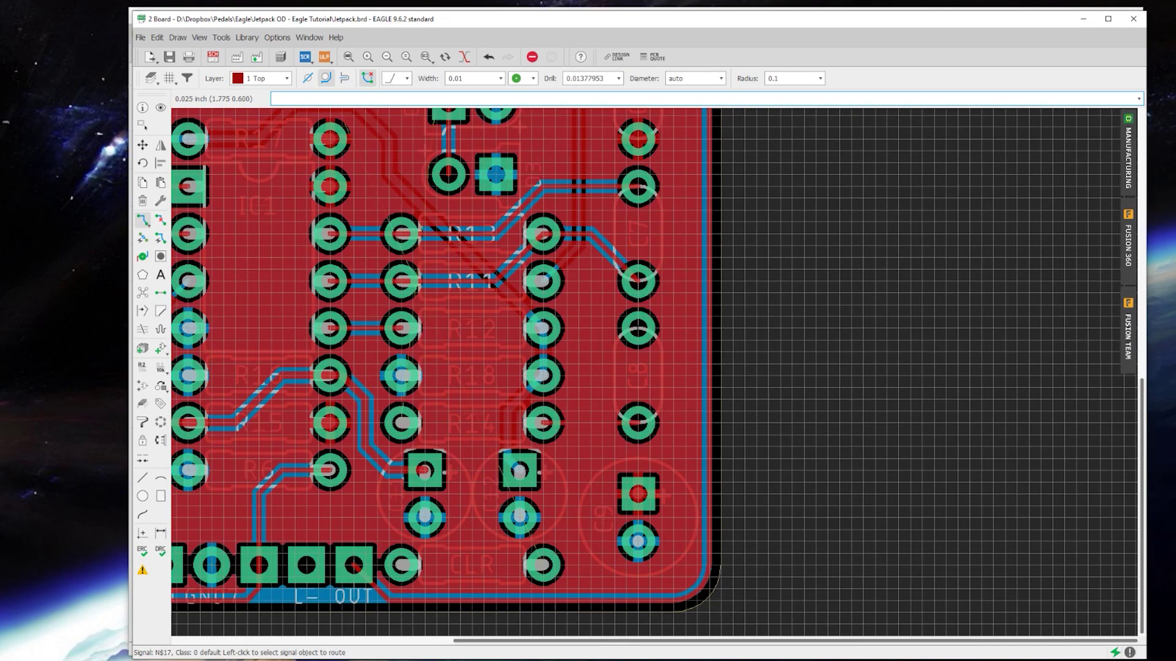
Move R14 and C8 off the board into the empty space beside it.
click(141, 146)
click(531, 404)
click(944, 251)
click(638, 376)
click(839, 376)
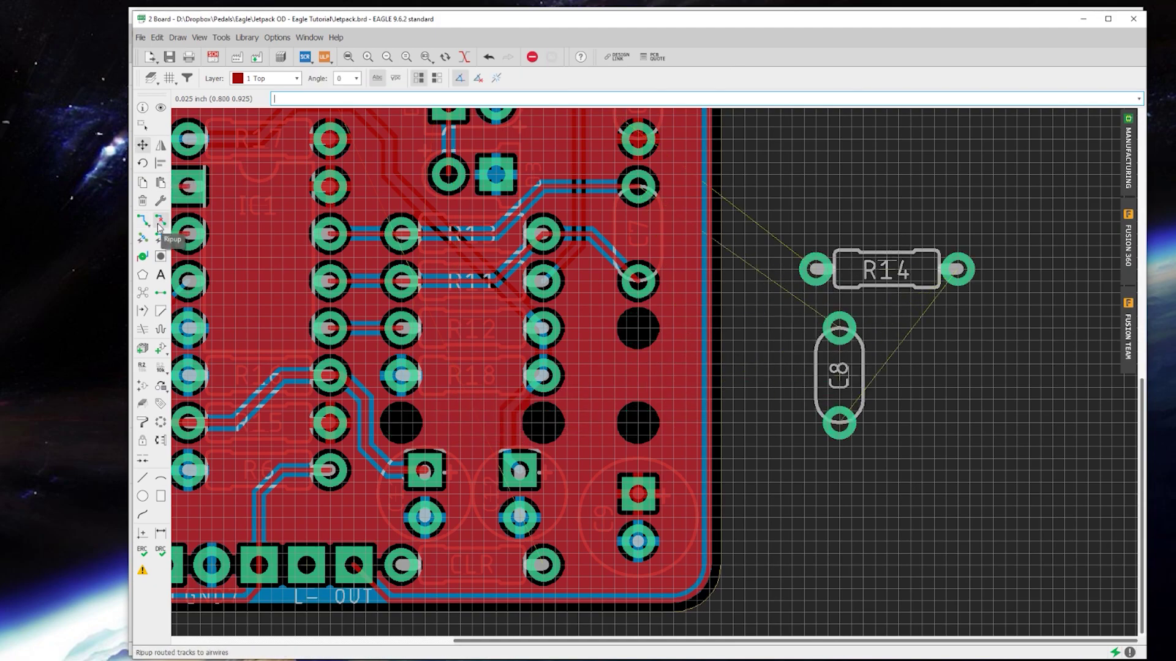
Move R18 and R12 each down one row.
click(471, 375)
scroll(452, 391, up, 1)
click(478, 427)
click(476, 318)
click(475, 372)
Clear the top-layer trace segments running from R13 to C7's pads and refresh the ratsnest.
click(416, 221)
click(445, 194)
click(561, 334)
click(477, 291)
click(142, 293)
middle_drag(483, 274, 457, 334)
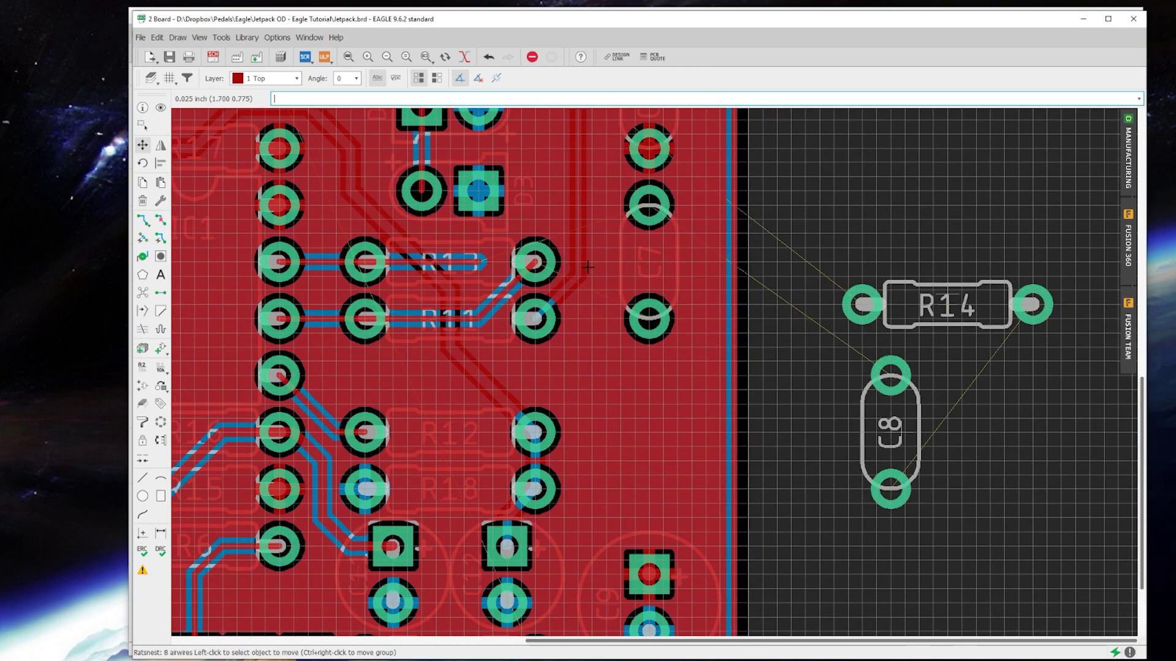
Move C7 down three rows to just above C9, and shift R11 and R13 each down one row.
click(648, 262)
click(648, 432)
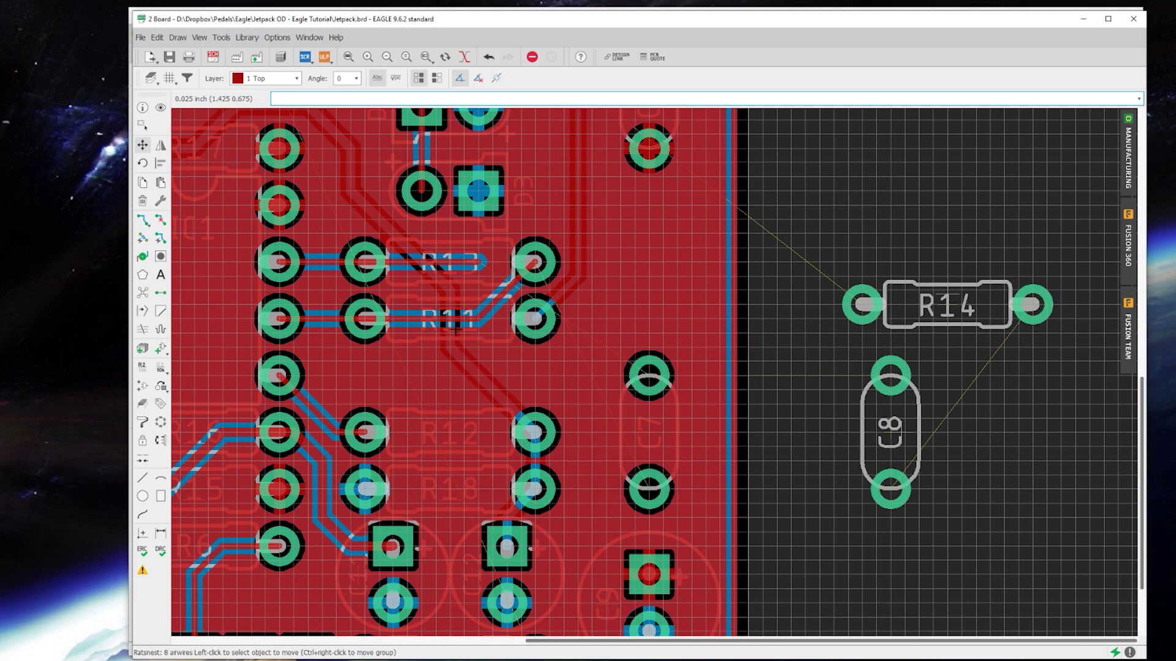
click(476, 319)
click(475, 375)
click(476, 262)
click(476, 318)
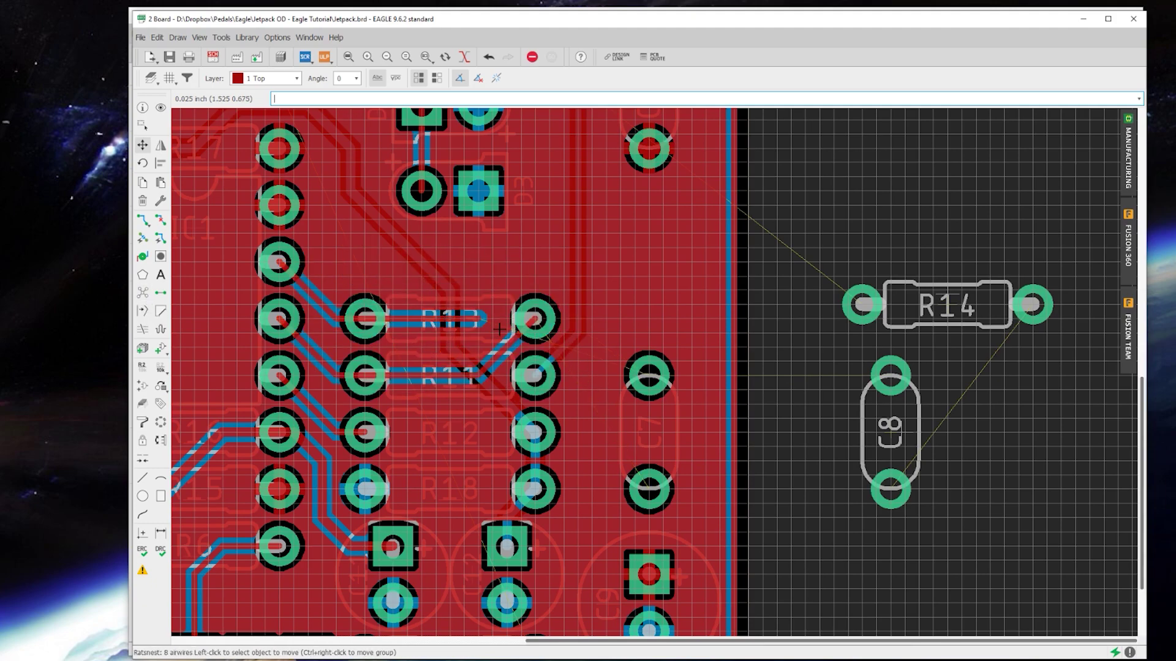
Rotate C8 by 180 degrees and place it vertically above C7, and place R14 in the free row above R13.
click(890, 433)
right_click(881, 423)
right_click(759, 319)
click(649, 263)
scroll(652, 267, down, 2)
click(819, 357)
click(474, 328)
Route 0.01 top-layer traces from R14 to C8's upper pad and from R13 through C8's lower pad to C7's upper pad.
click(143, 219)
scroll(617, 421, up, 1)
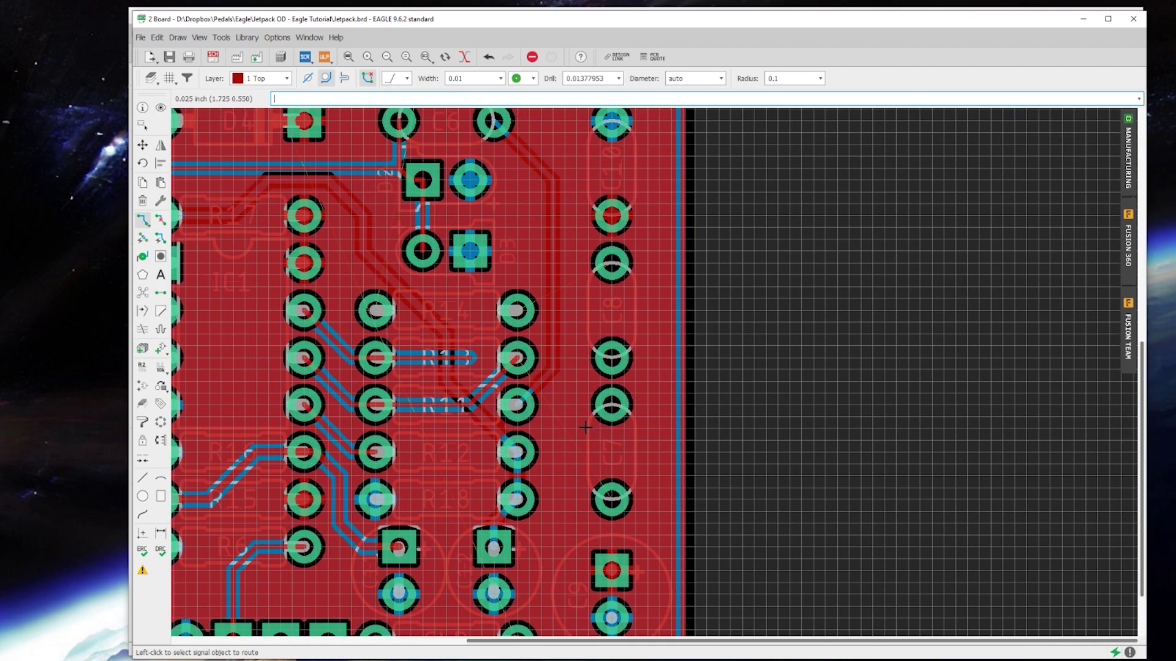
scroll(633, 309, up, 1)
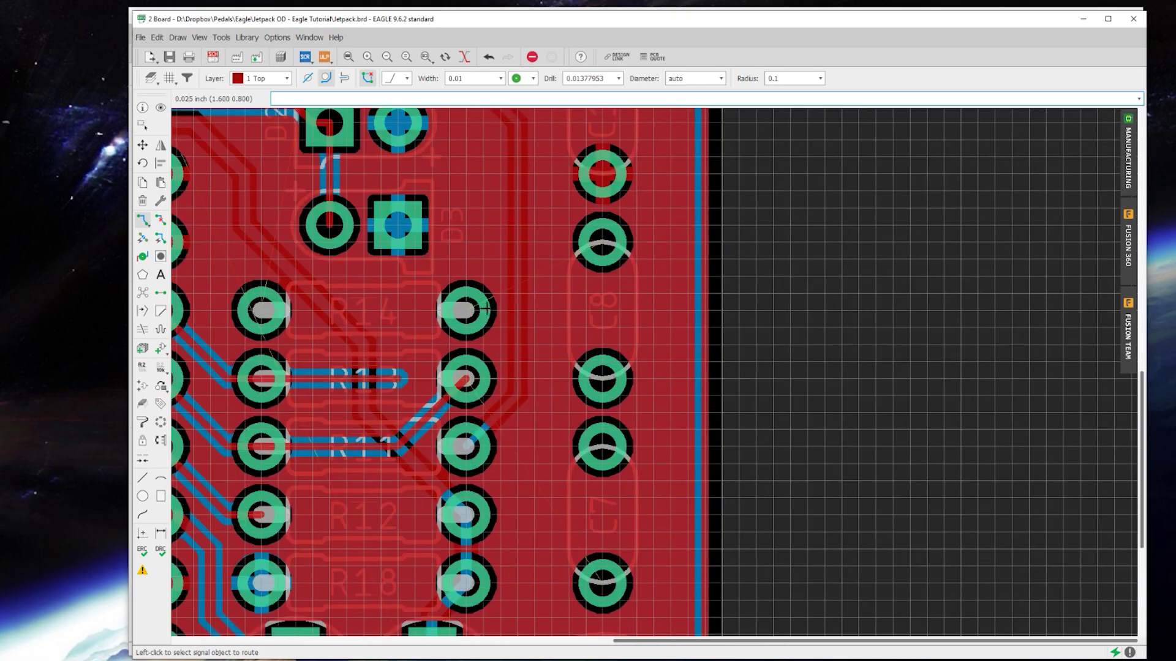
click(470, 358)
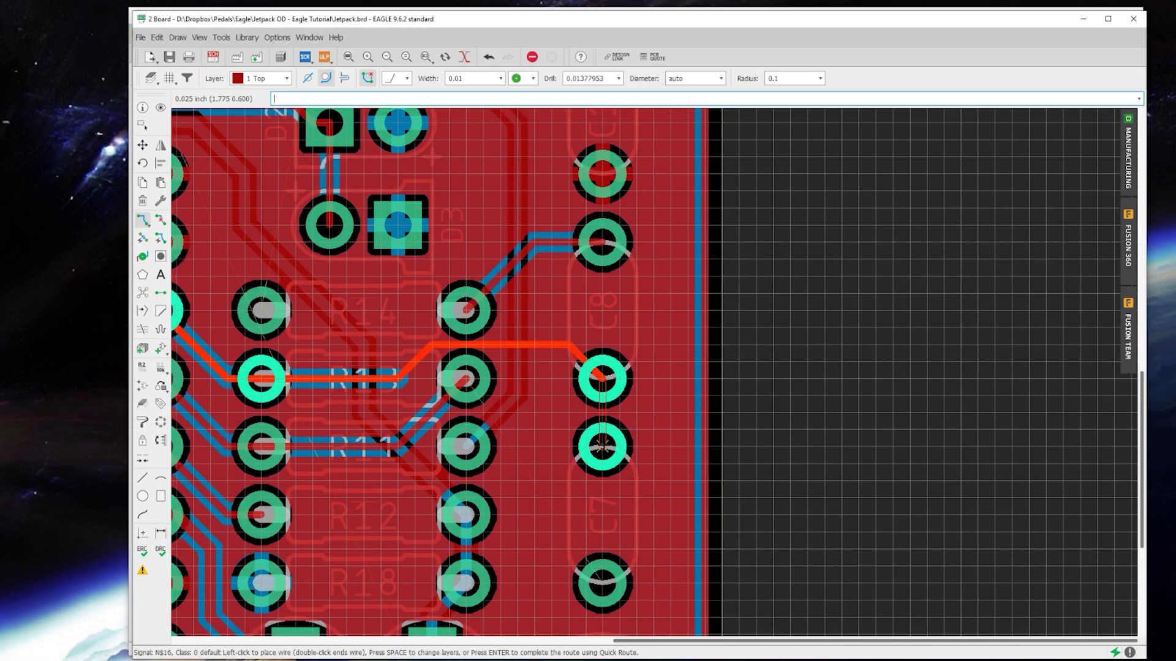
key(Escape)
Route a 0.01 top-layer trace from C7's lower pad to the R13 pad joined to R11, and refresh the ratsnest.
click(602, 580)
click(538, 450)
click(466, 379)
click(142, 293)
Route a 0.01 top-layer trace from R14's free pad past D2 and D3 to the nearest unconnected VOLUME pad.
scroll(551, 336, down, 3)
scroll(503, 281, down, 2)
scroll(462, 264, up, 4)
click(412, 471)
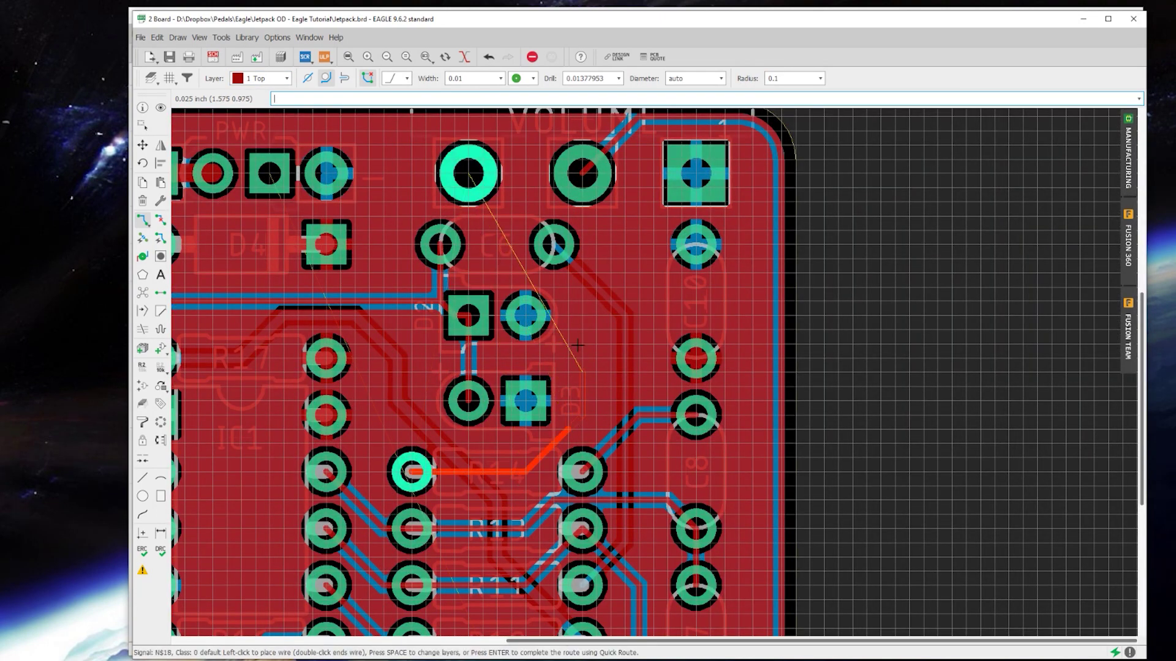
key(Escape)
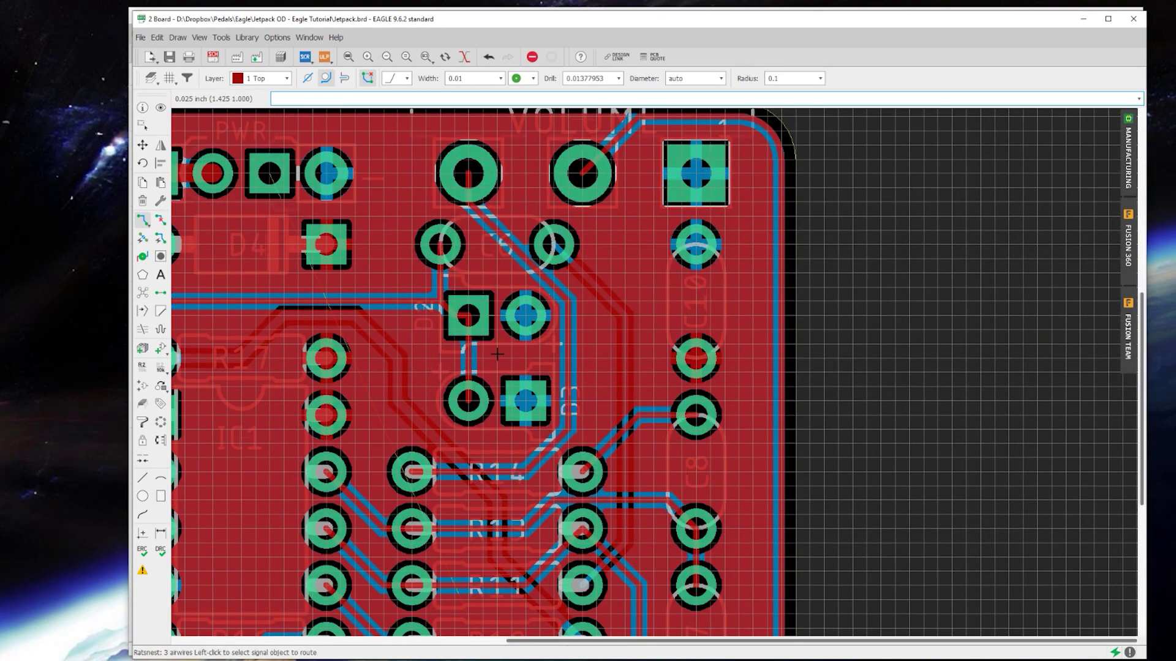
scroll(661, 401, down, 3)
scroll(585, 404, up, 3)
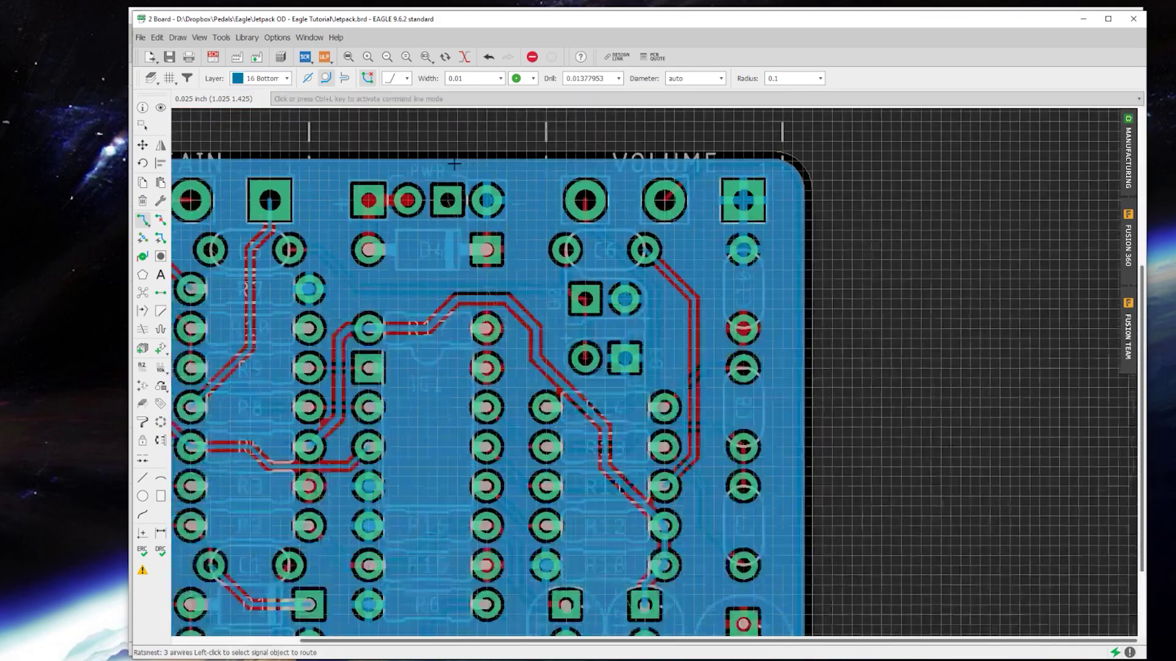
click(446, 207)
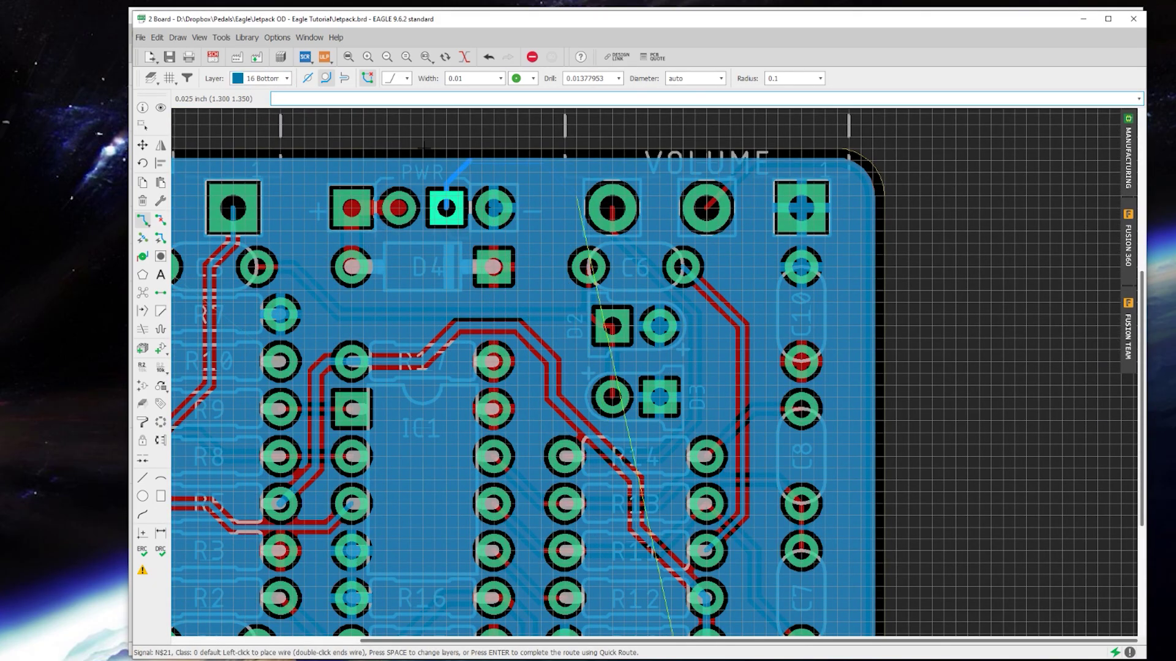
key(Escape)
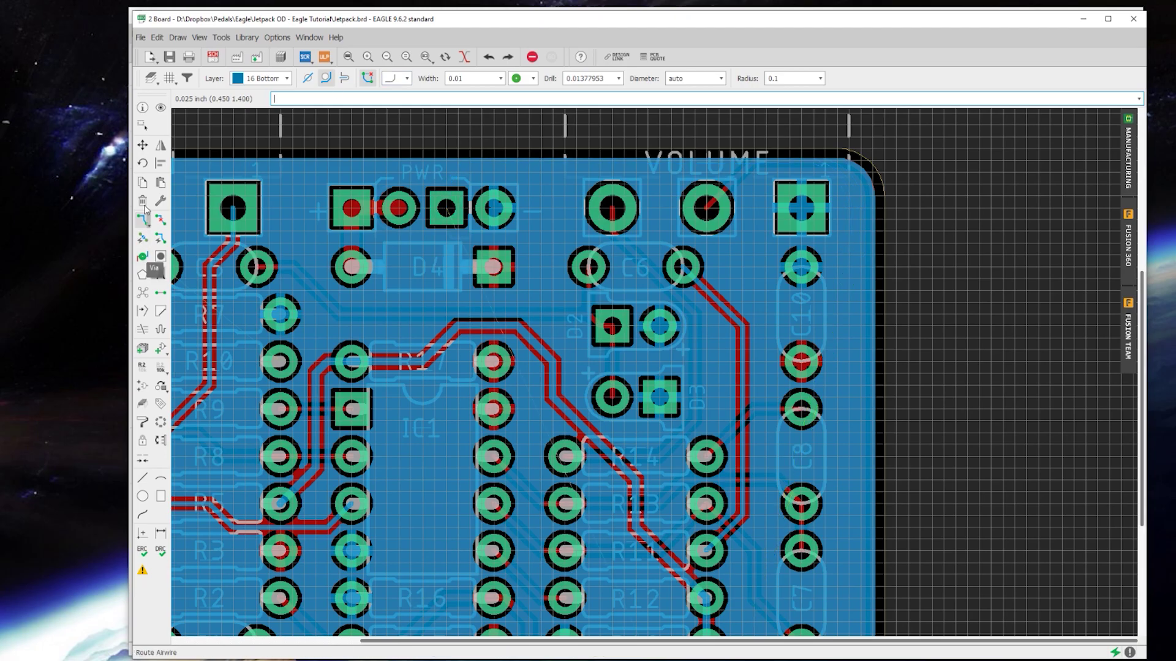
Route a 0.01 bottom-layer trace from the square PWR pad beside the negative pad, along the board's upper and outer edges around C9, to CLR's outer pad.
scroll(447, 204, up, 2)
click(488, 241)
right_click(538, 189)
right_click(541, 187)
scroll(678, 191, down, 2)
scroll(963, 178, up, 3)
right_click(972, 173)
scroll(1045, 215, down, 4)
scroll(1073, 216, up, 1)
scroll(1052, 253, down, 6)
scroll(1048, 466, up, 5)
scroll(960, 452, down, 2)
scroll(956, 456, up, 2)
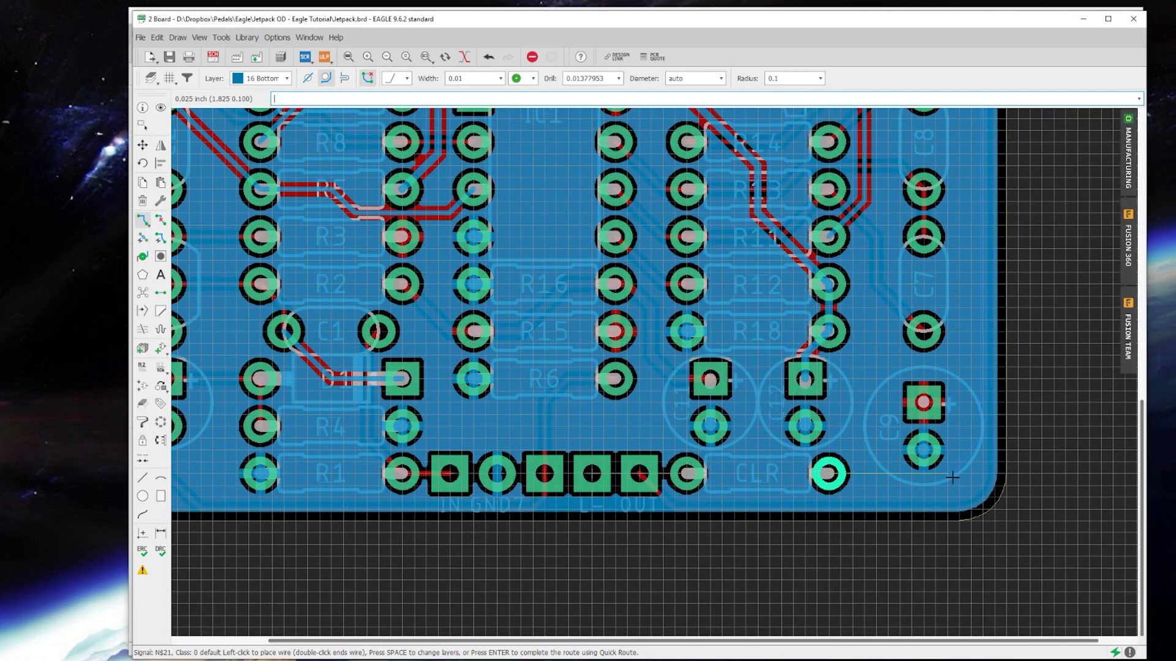
right_click(948, 484)
click(947, 485)
click(829, 473)
Switch to the top layer and route a 0.01 trace from C5's unconnected pad to R10's pad nearest IC1.
scroll(772, 444, down, 4)
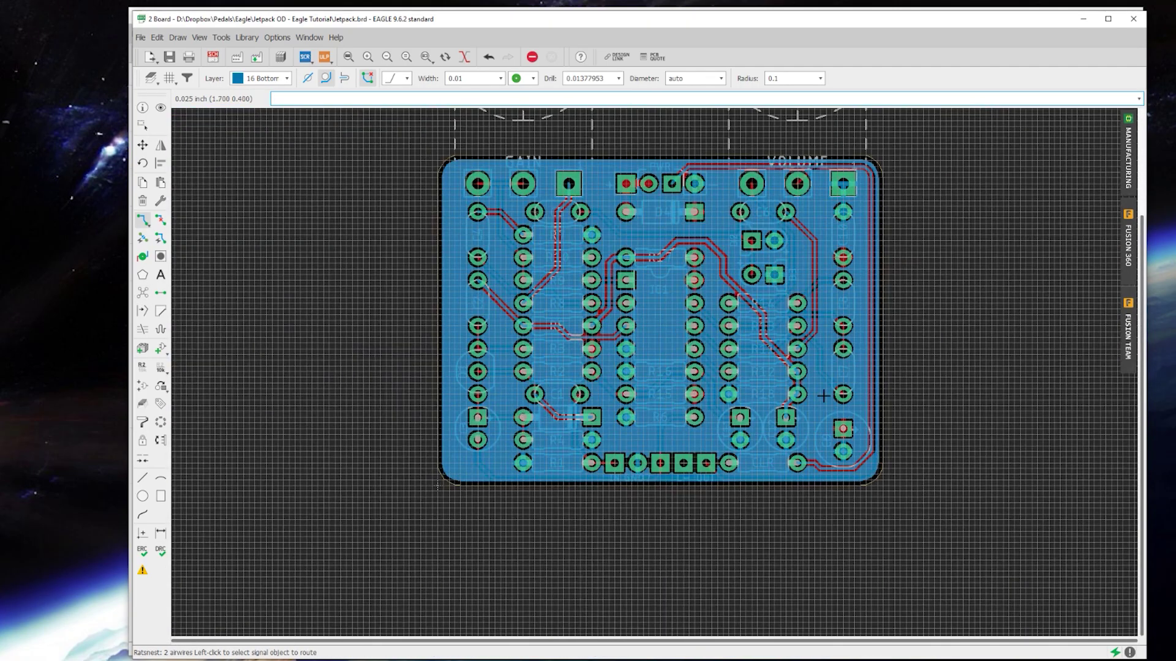
scroll(775, 422, up, 1)
scroll(759, 392, down, 1)
scroll(738, 334, up, 1)
click(261, 78)
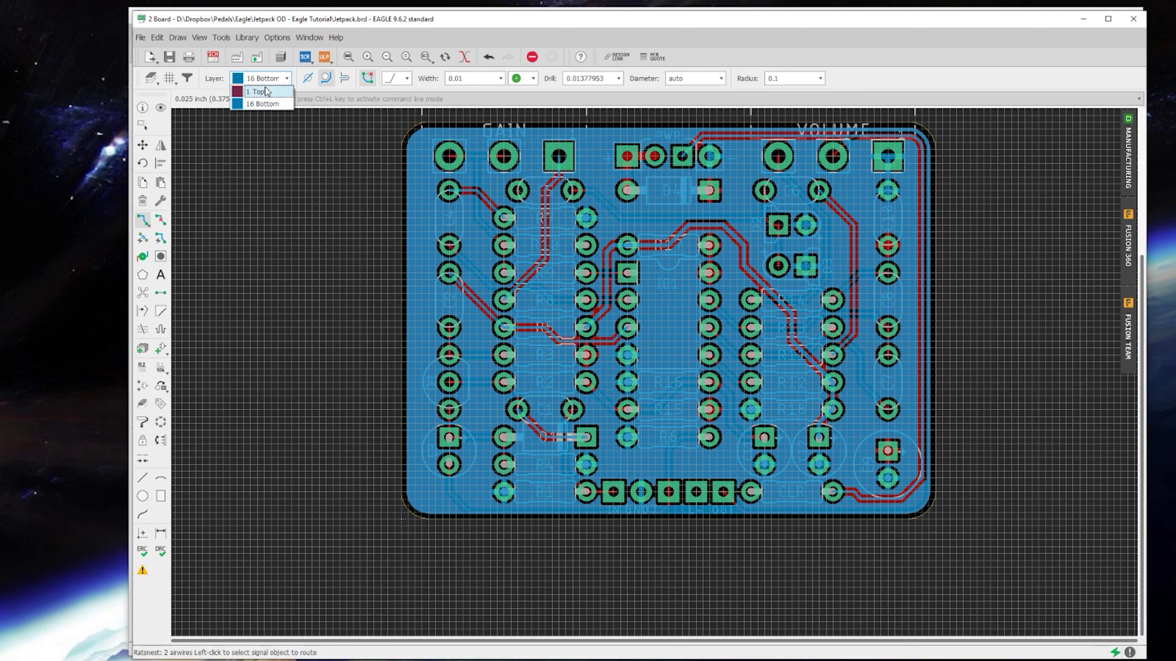
click(254, 90)
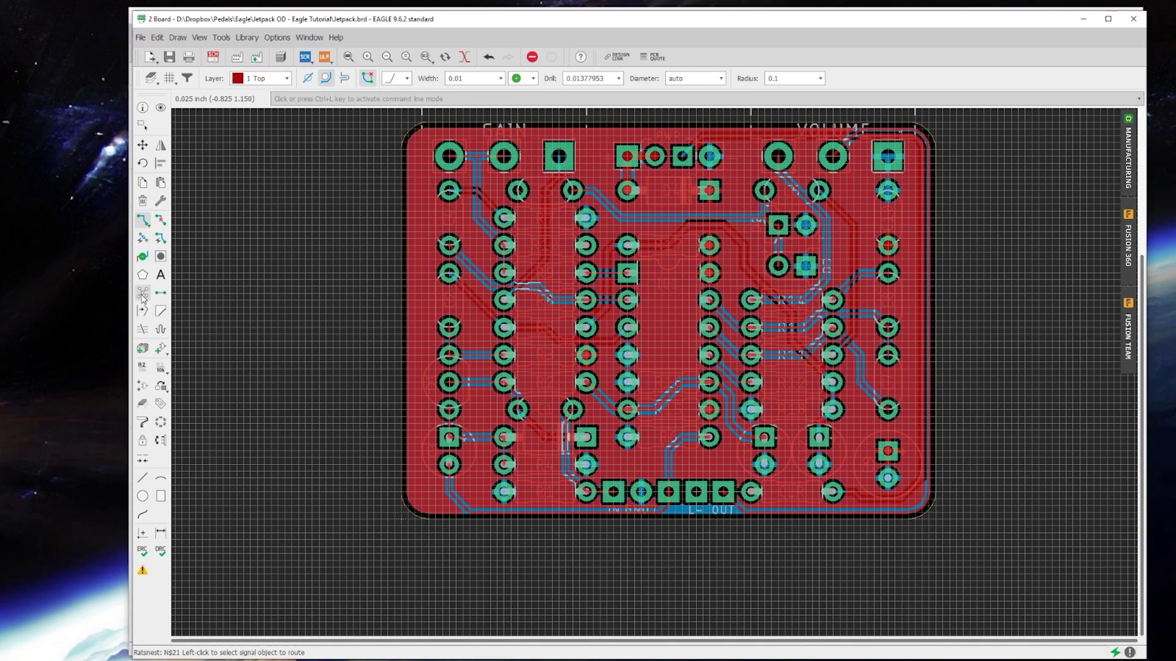
scroll(401, 519, up, 3)
scroll(401, 519, down, 2)
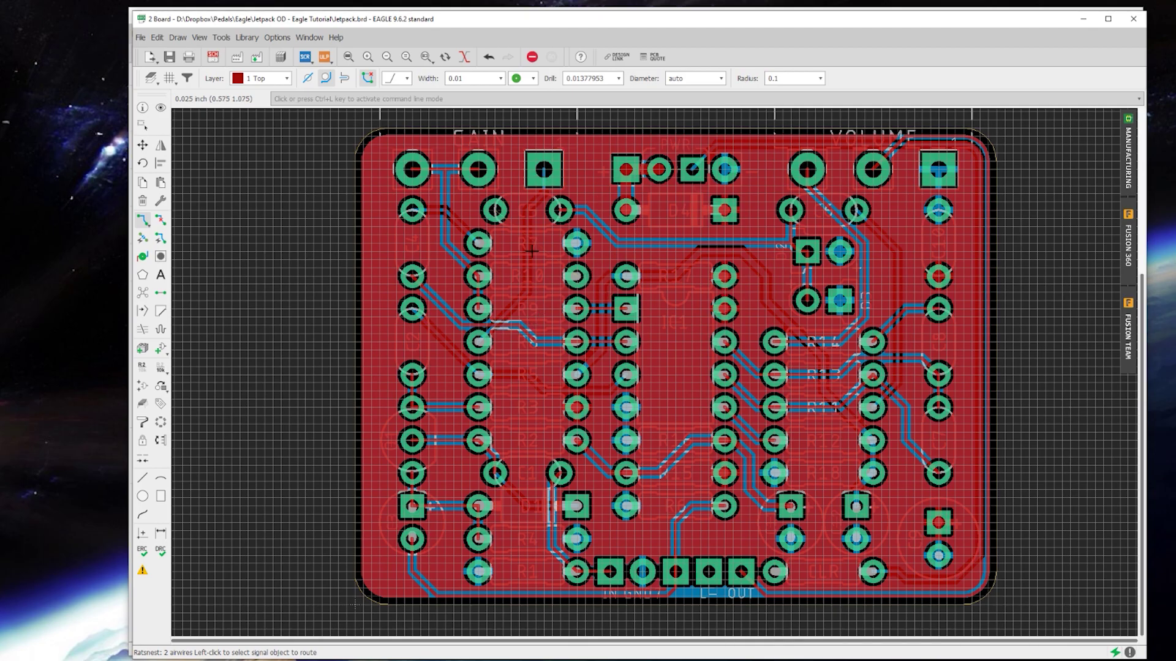
scroll(557, 246, up, 2)
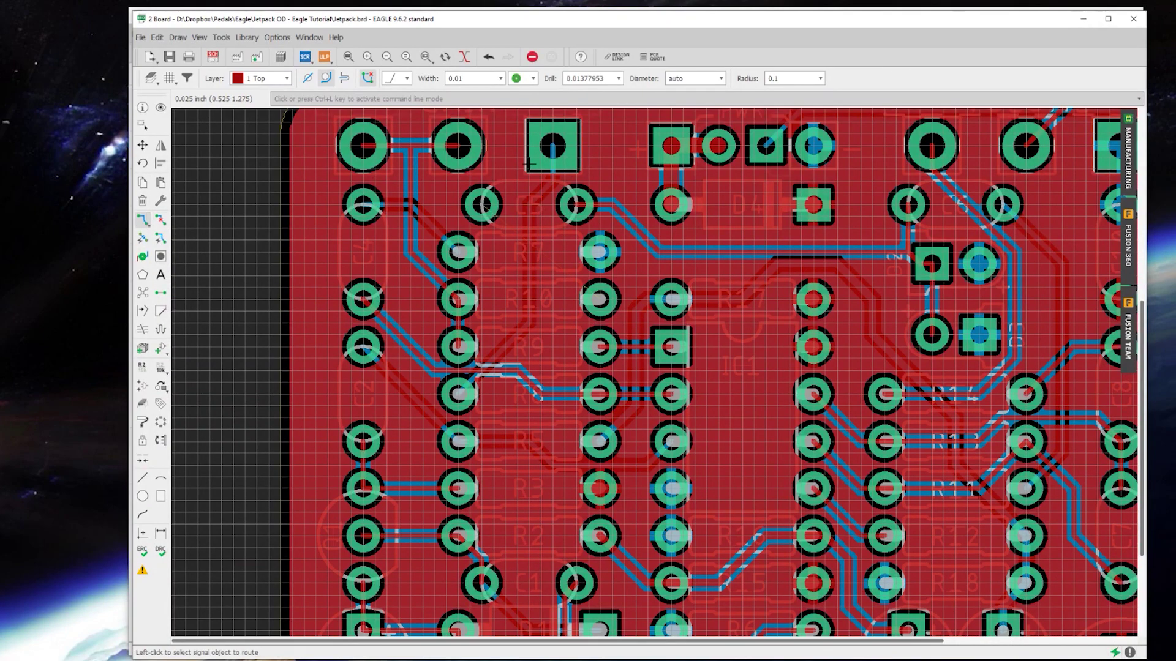
click(482, 204)
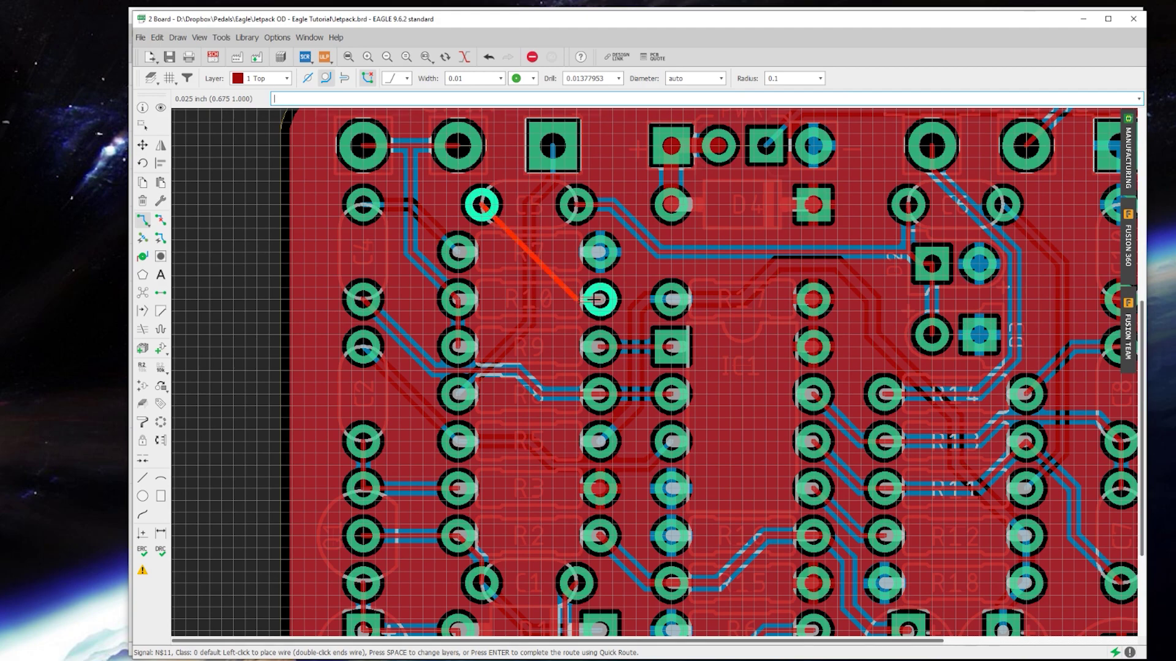
click(600, 300)
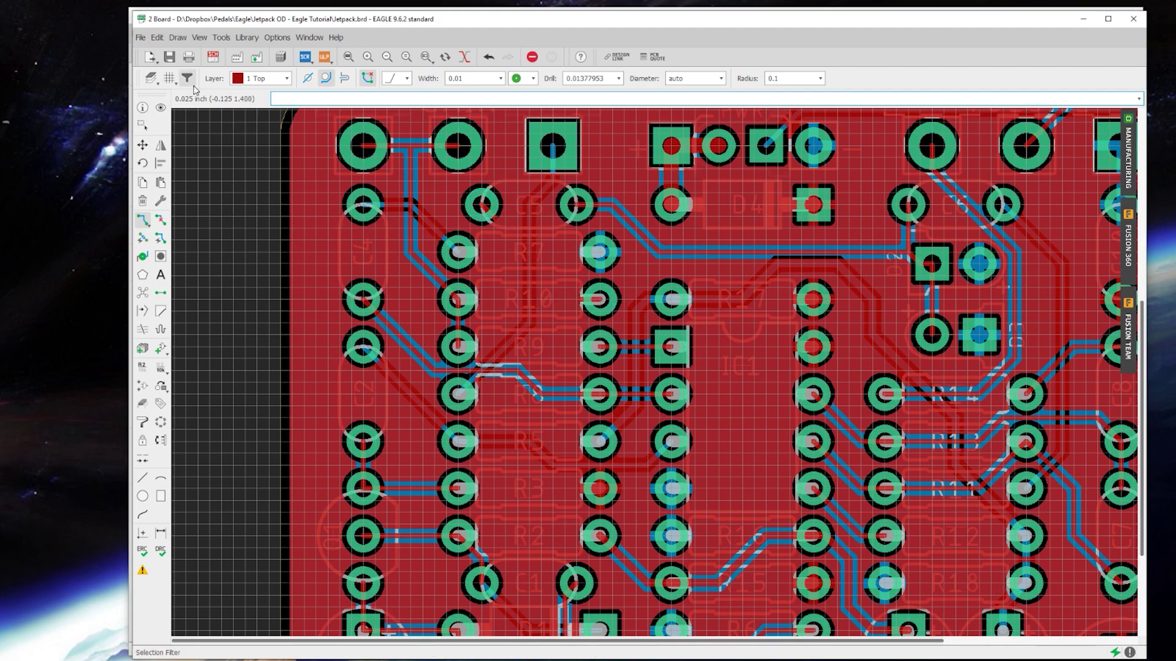
Turn off the board's grid display.
click(169, 77)
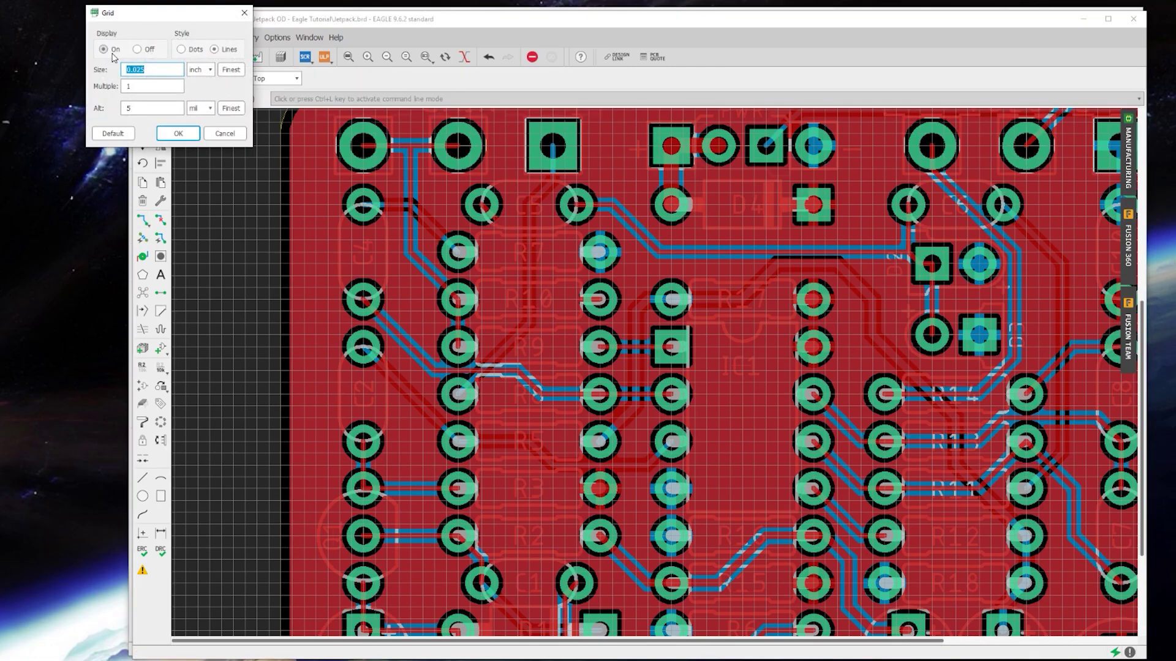
click(177, 133)
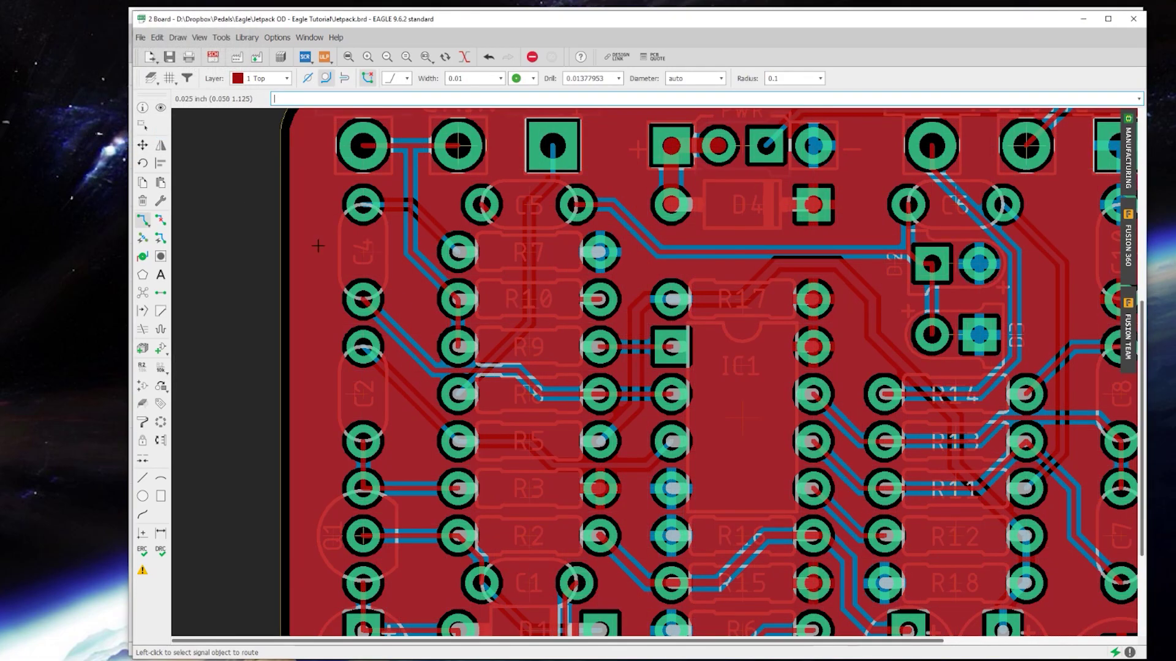
scroll(678, 367, down, 2)
scroll(678, 367, up, 3)
scroll(686, 369, down, 2)
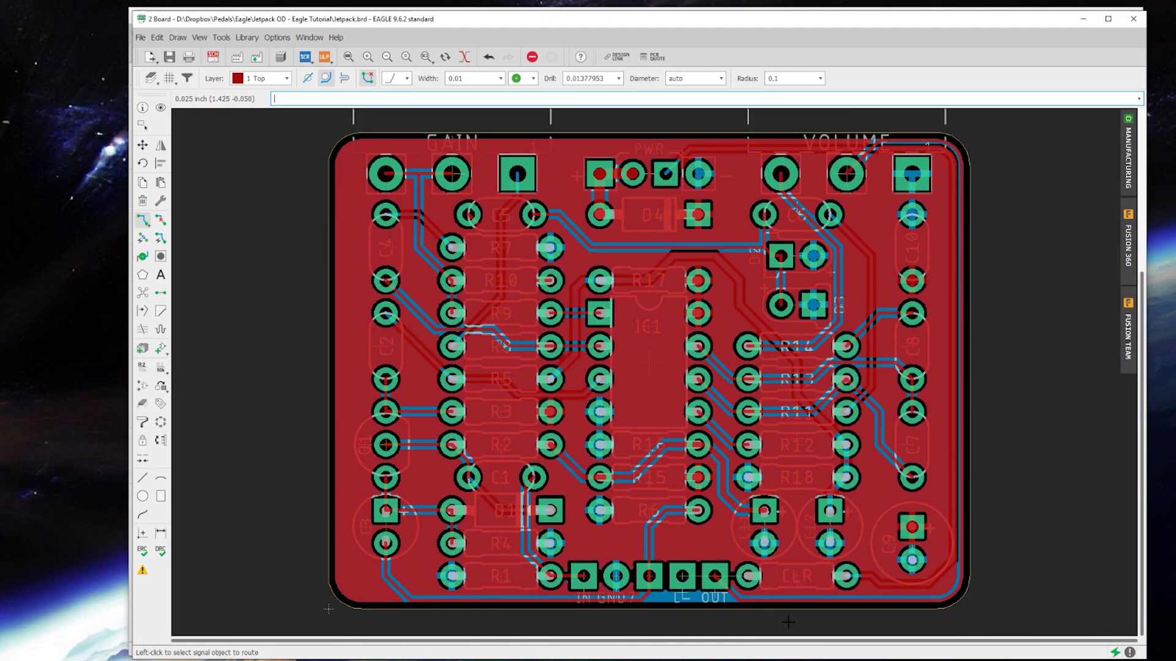
Route a 0.01 top-layer trace from CLR's inner pad around the OUT pad to the L- pad, and refresh the ratsnest.
scroll(749, 583, up, 3)
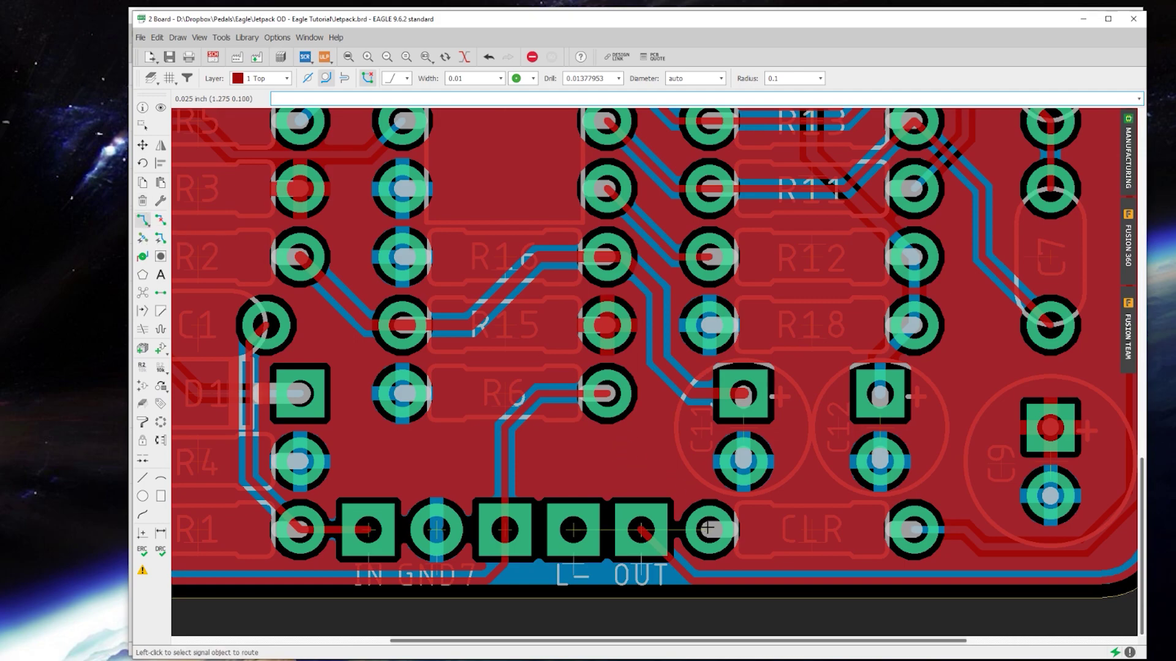
click(573, 529)
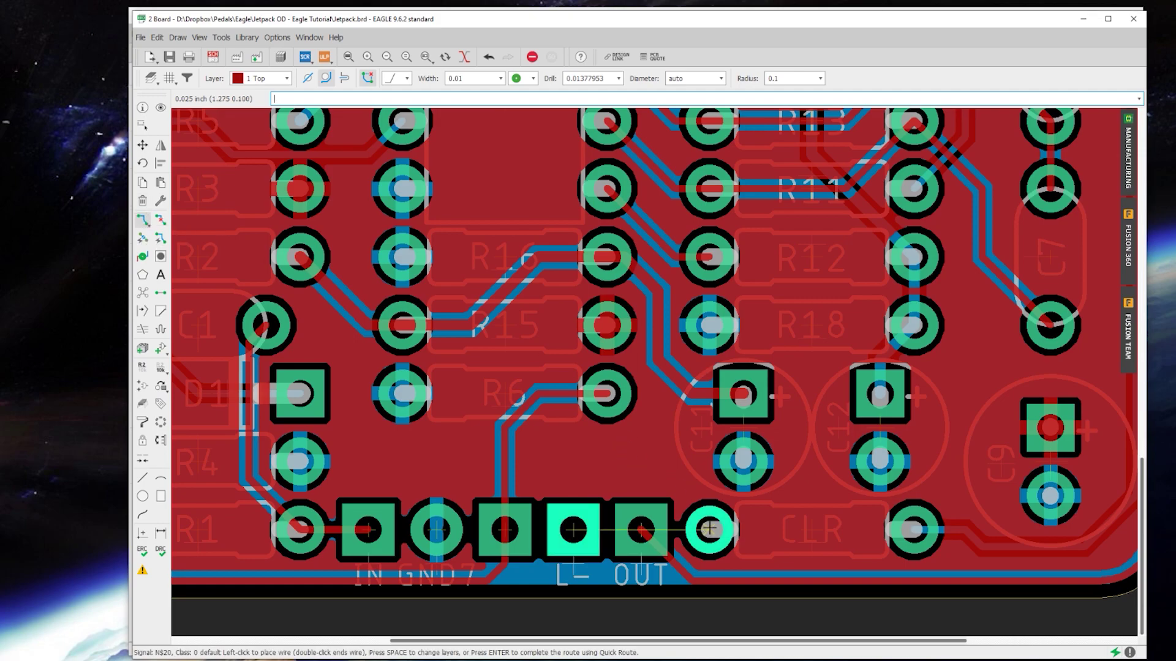
click(685, 481)
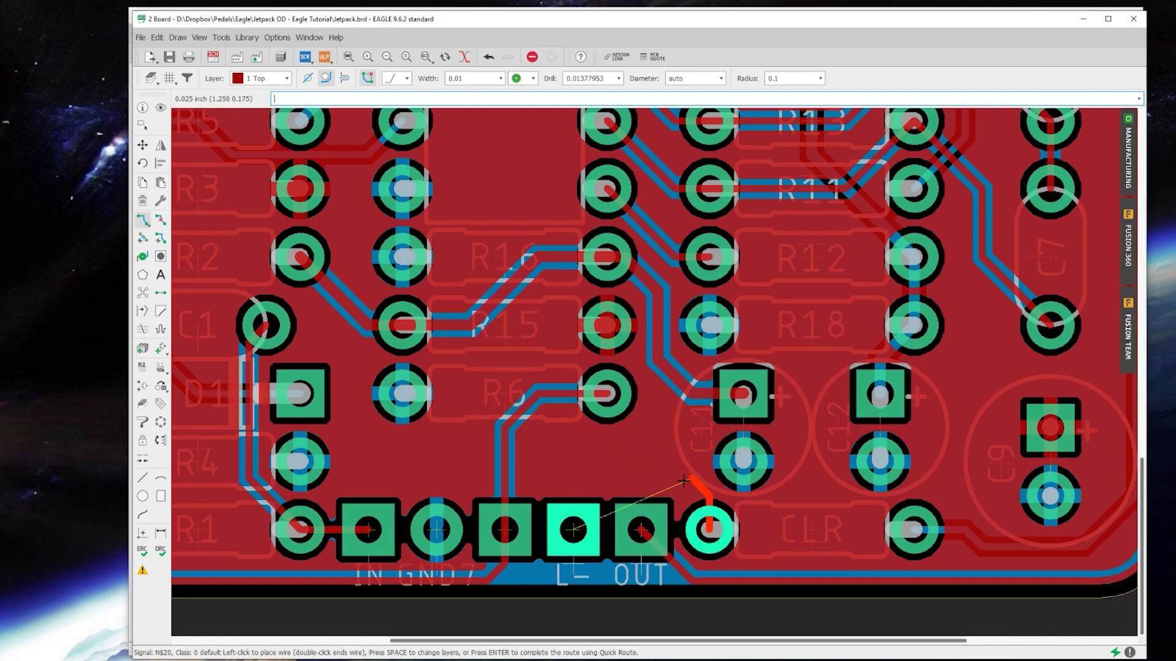
click(608, 481)
key(Escape)
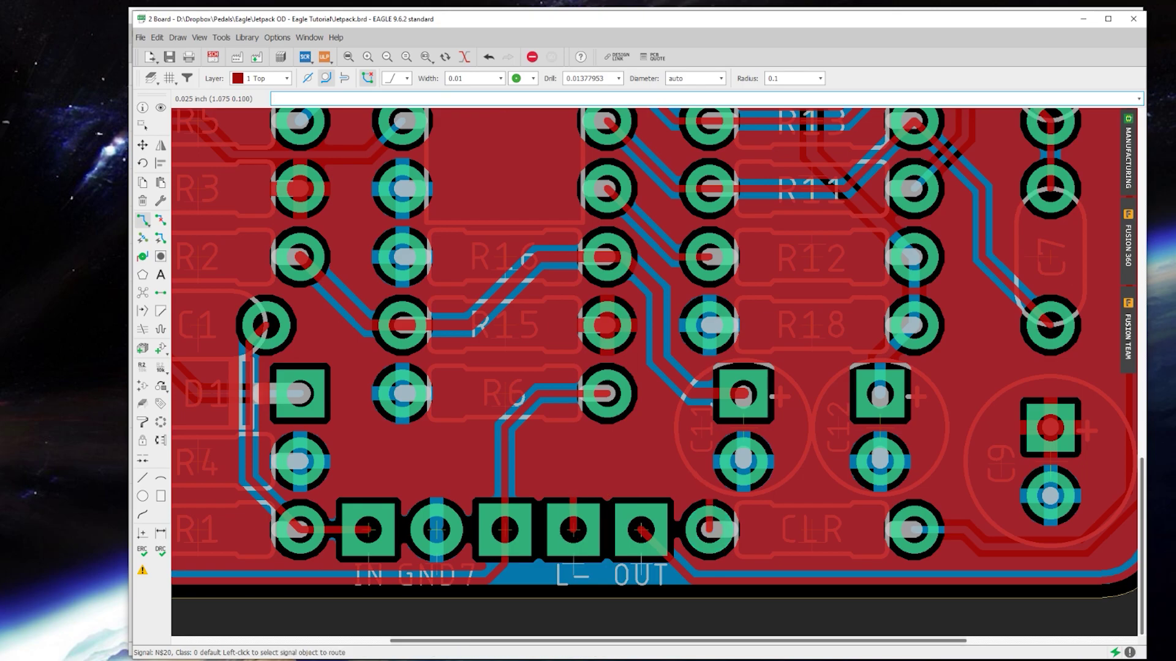
click(143, 292)
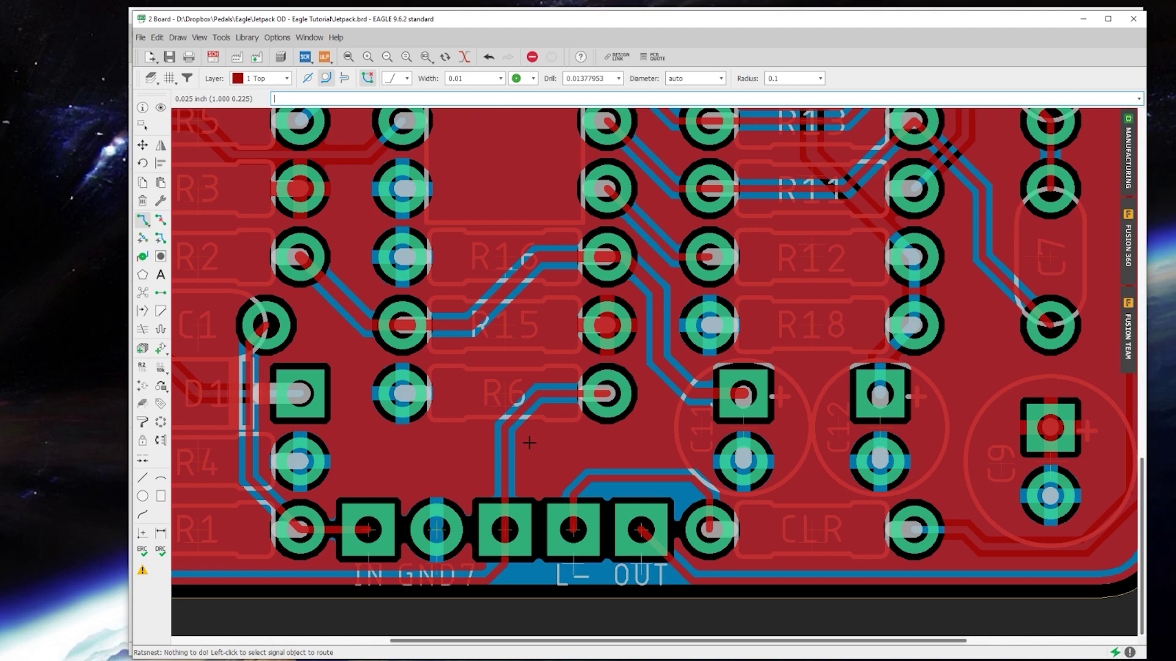
Undo the last segment of the L- trace and run a design rule check on the board.
key(ctrl+z)
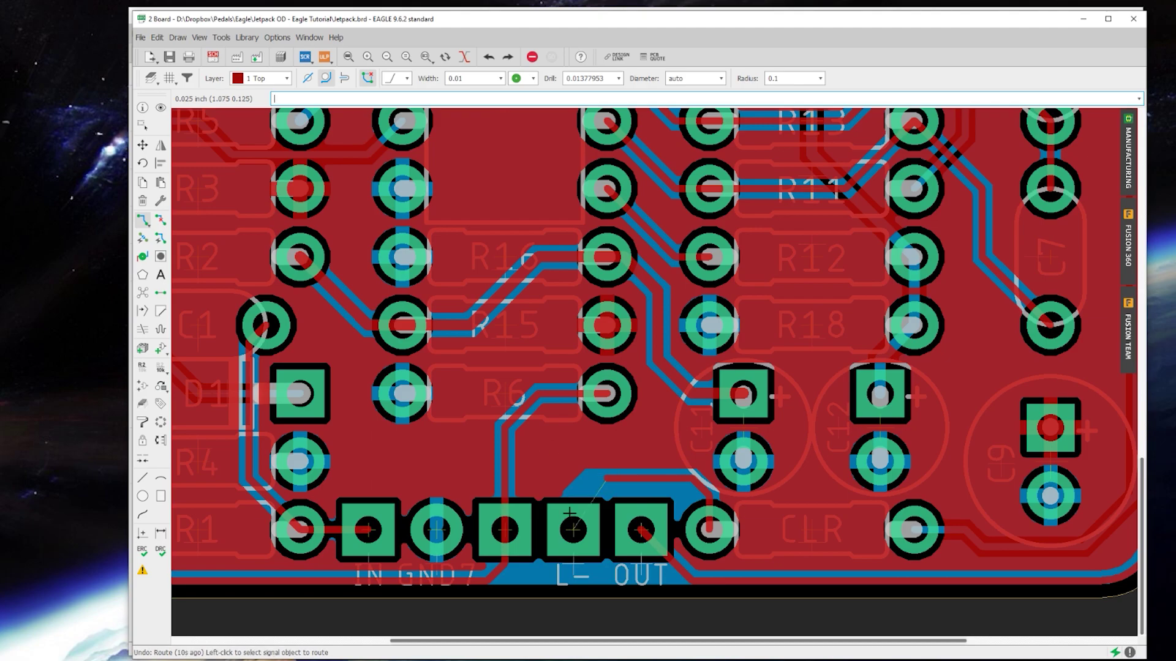
click(161, 555)
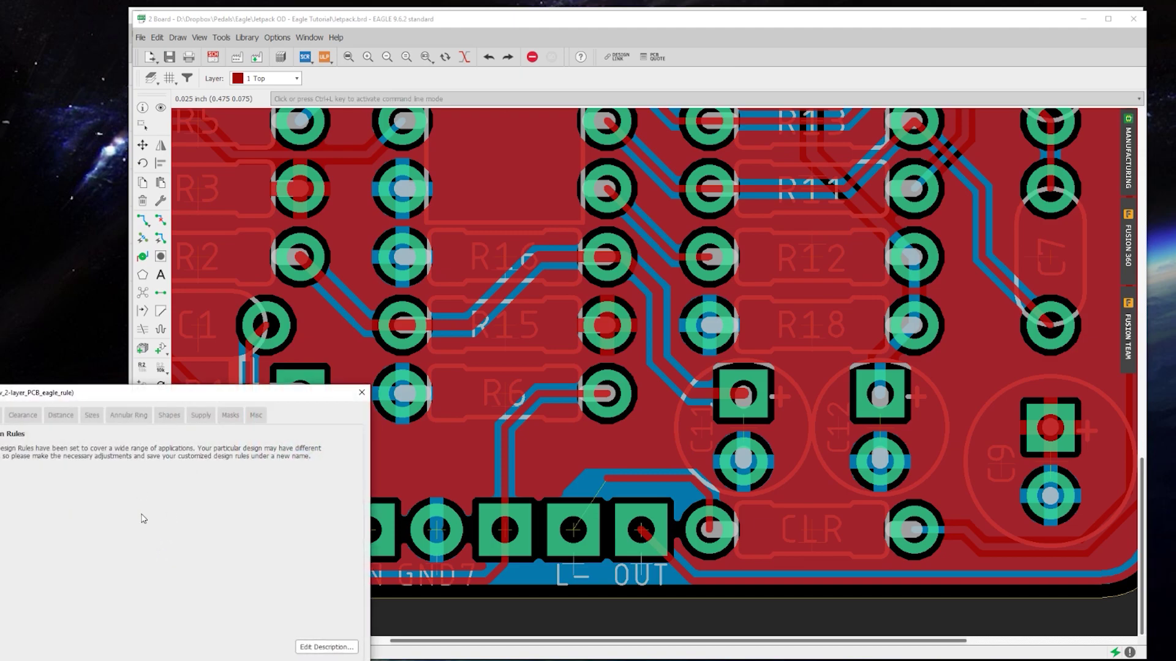
drag(300, 398, 729, 202)
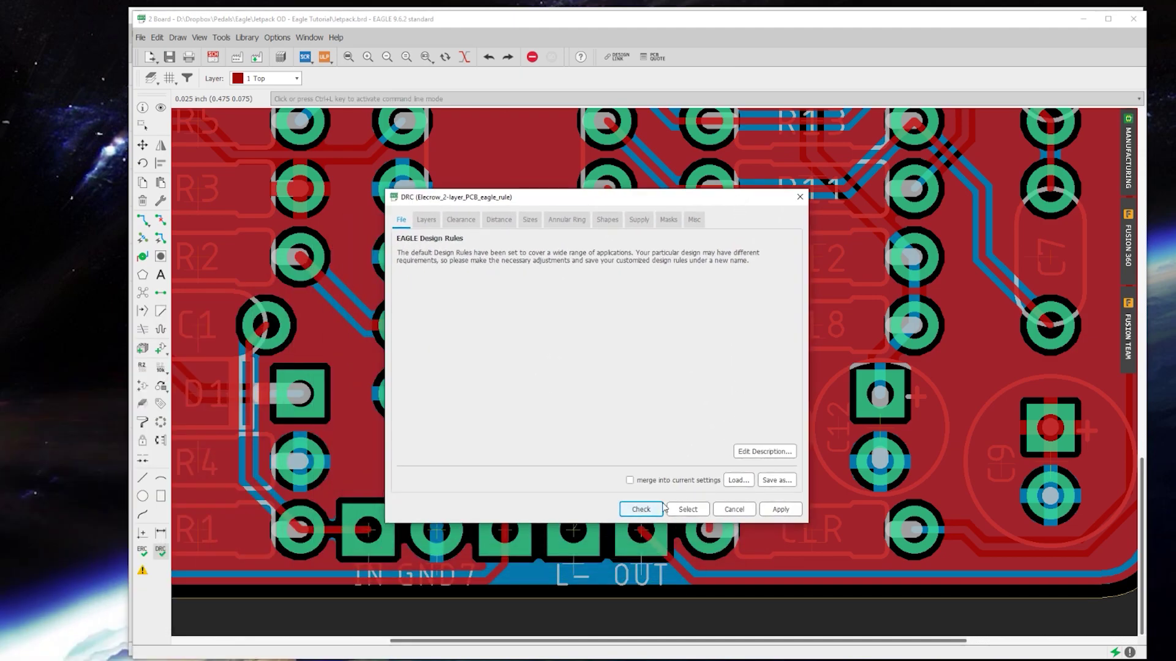
click(638, 509)
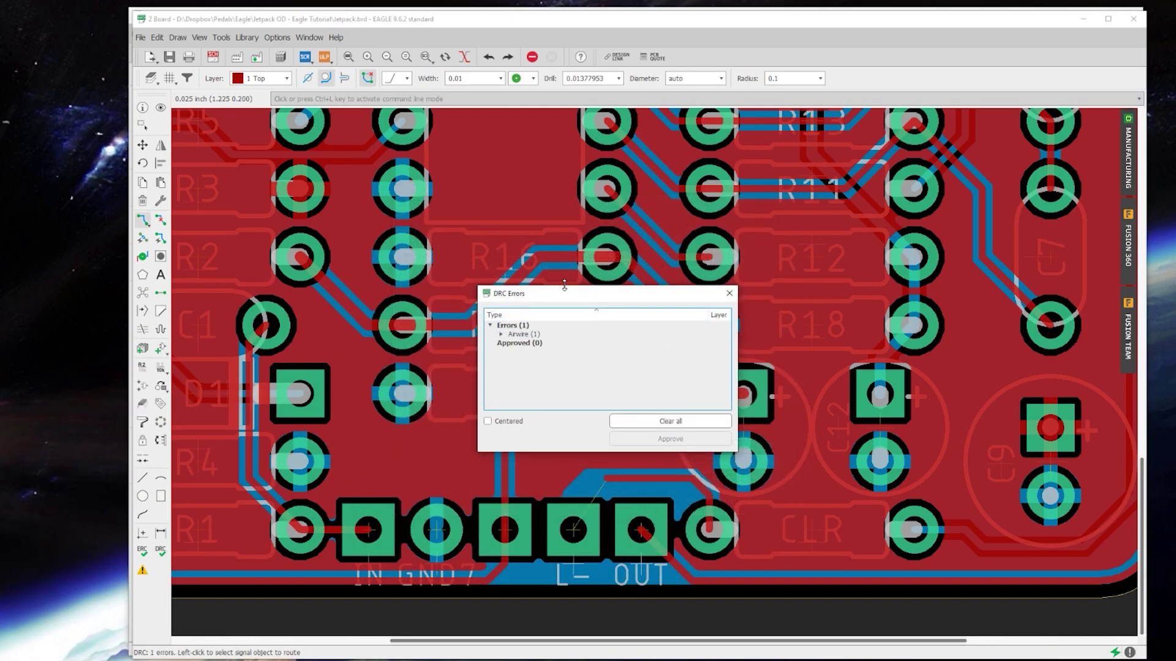
Expand the airwire error in the DRC results, locate it on the board, and close the error list.
click(509, 336)
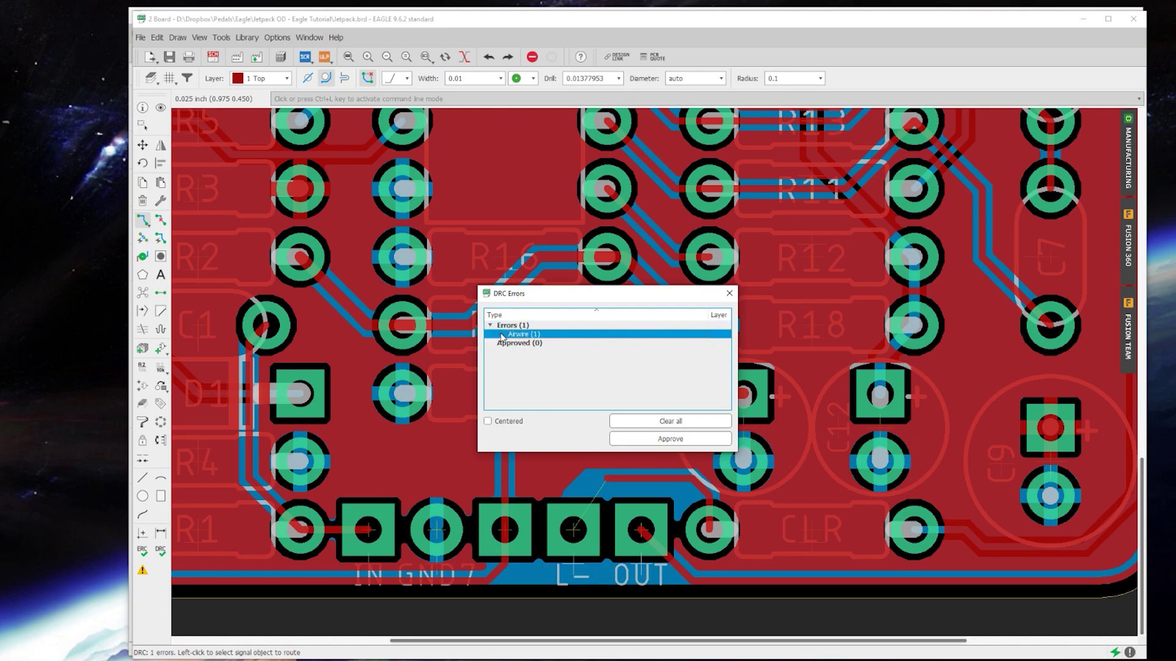
click(502, 336)
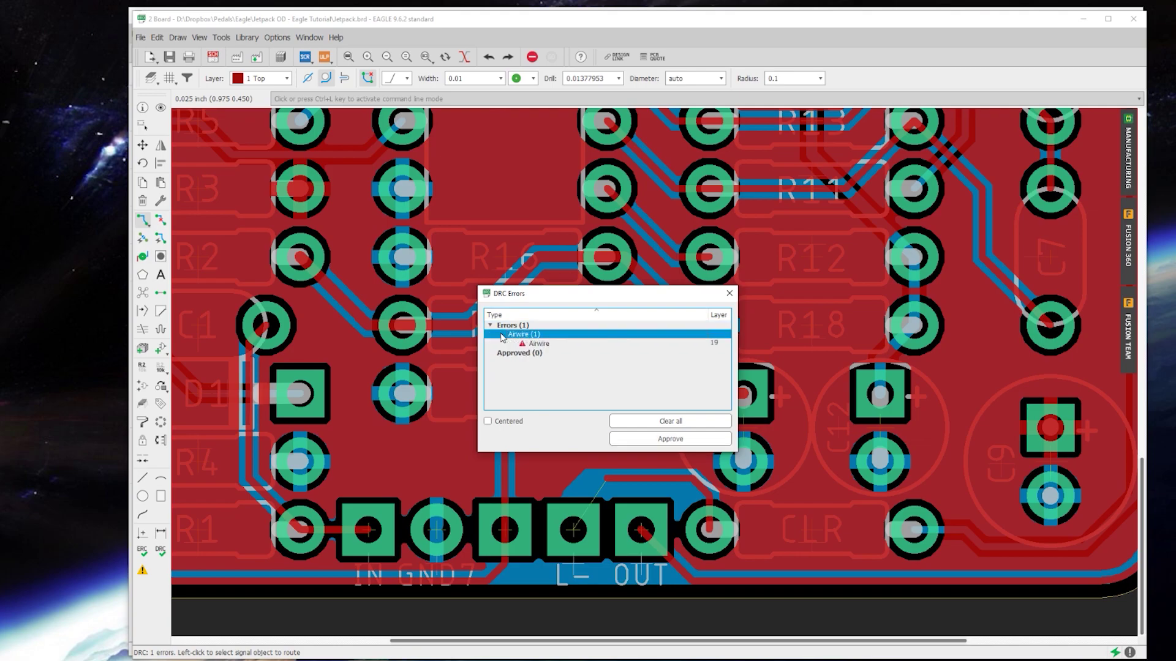
click(538, 344)
drag(638, 297, 887, 314)
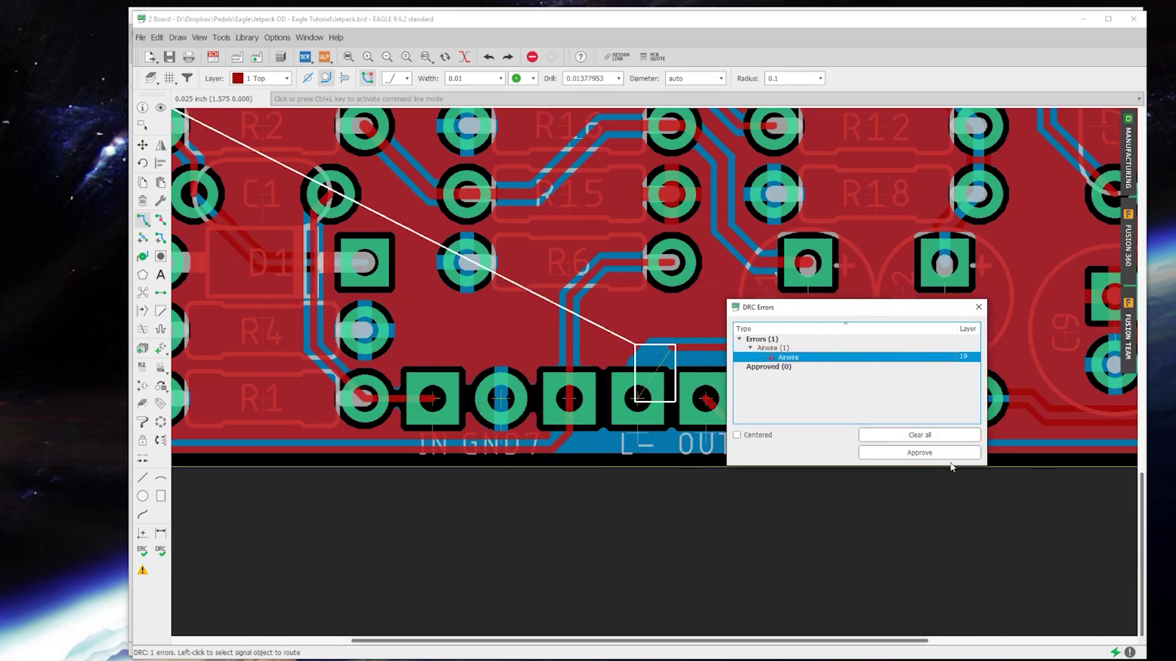
click(978, 307)
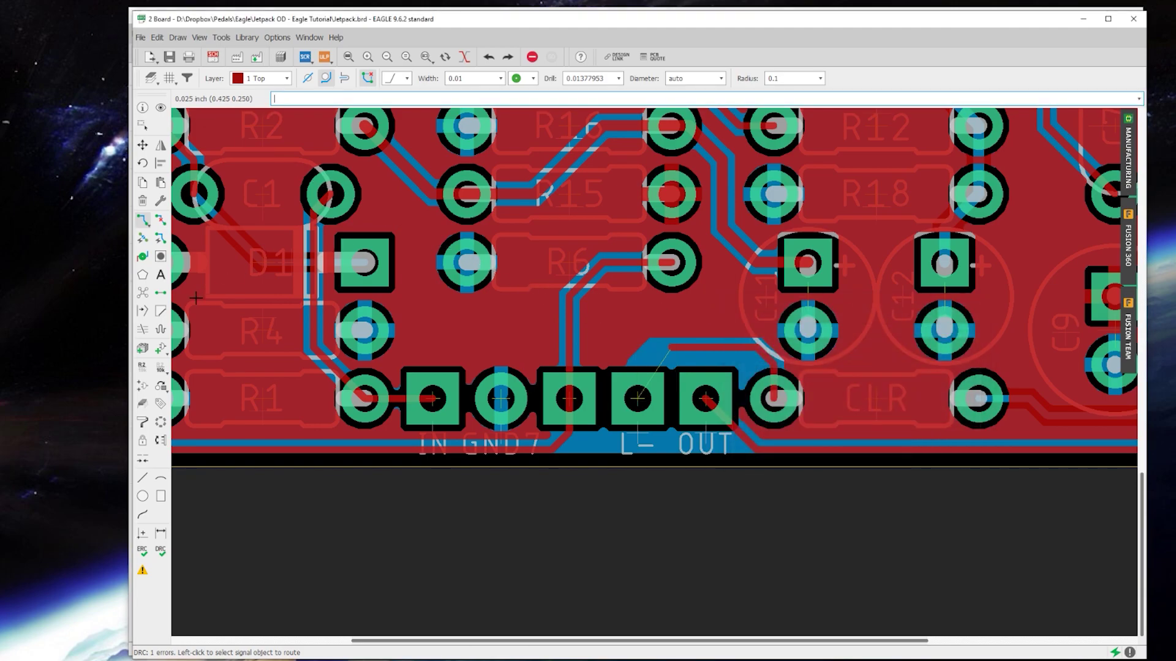
Redo the undone L- trace segment and adjust the trace around the OUT pad with the Move tool.
key(ctrl+z)
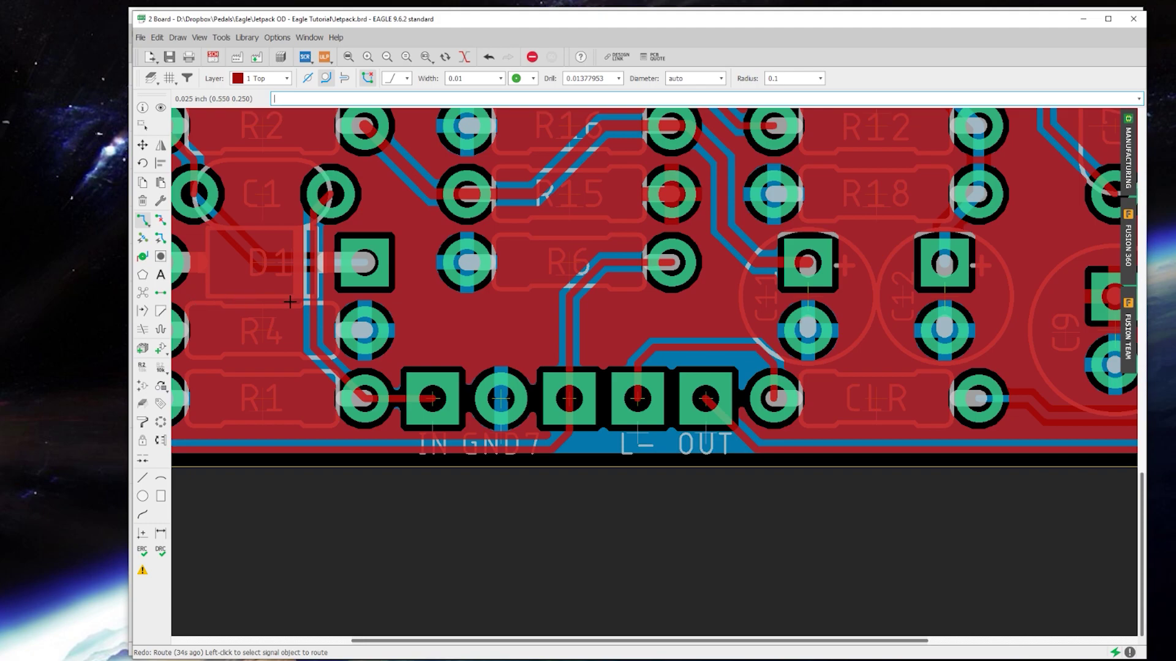
click(142, 144)
scroll(705, 358, up, 2)
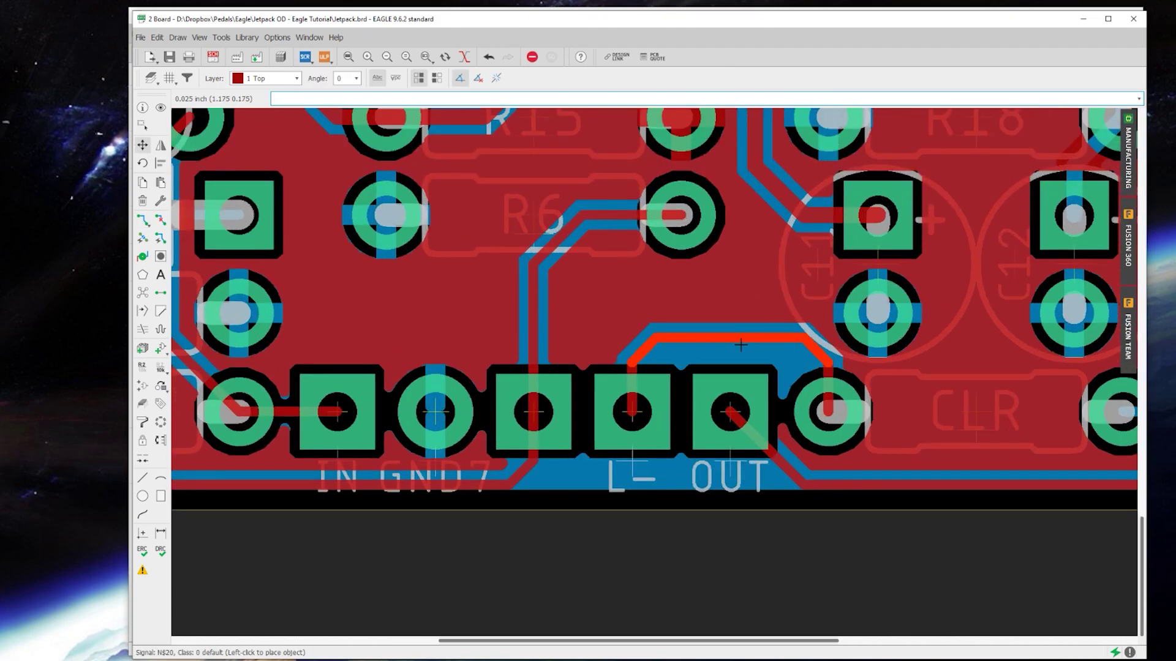
scroll(774, 435, down, 2)
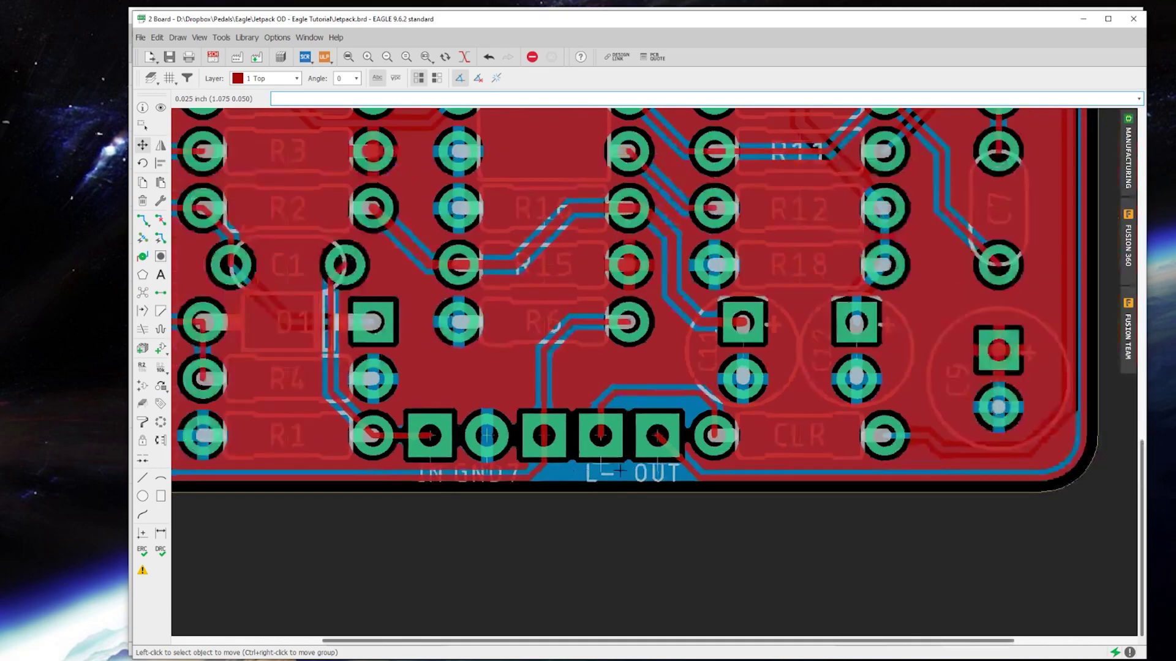
Refresh the ratsnest and run the design rule check again on the completed routing.
scroll(773, 435, up, 2)
scroll(649, 426, up, 1)
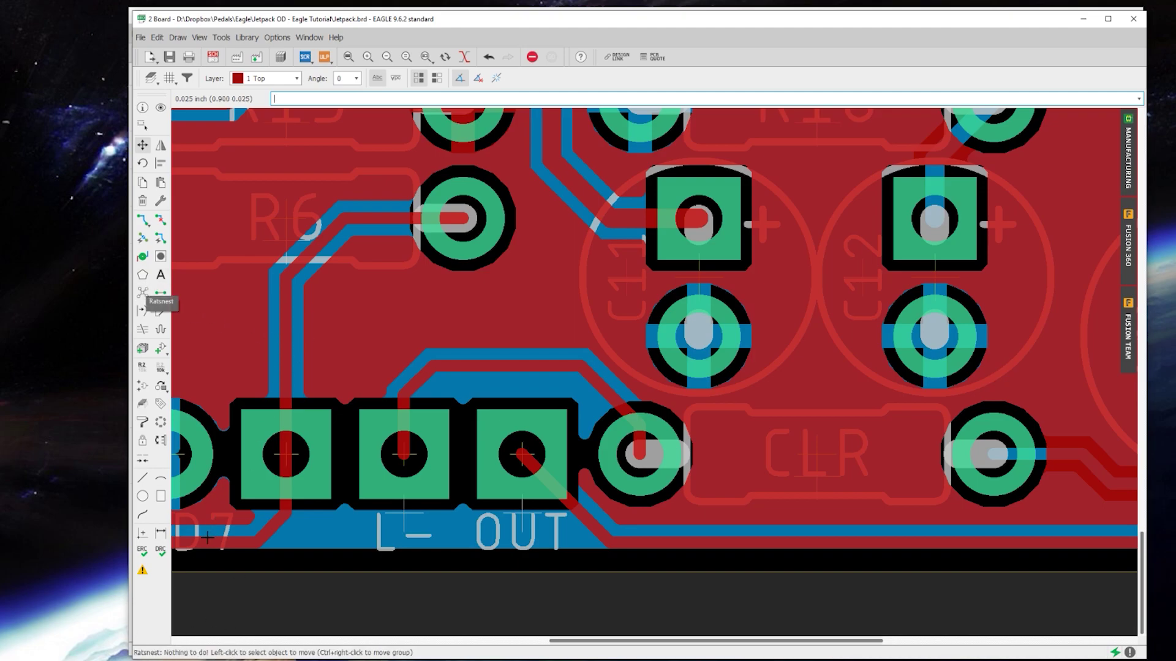
click(160, 555)
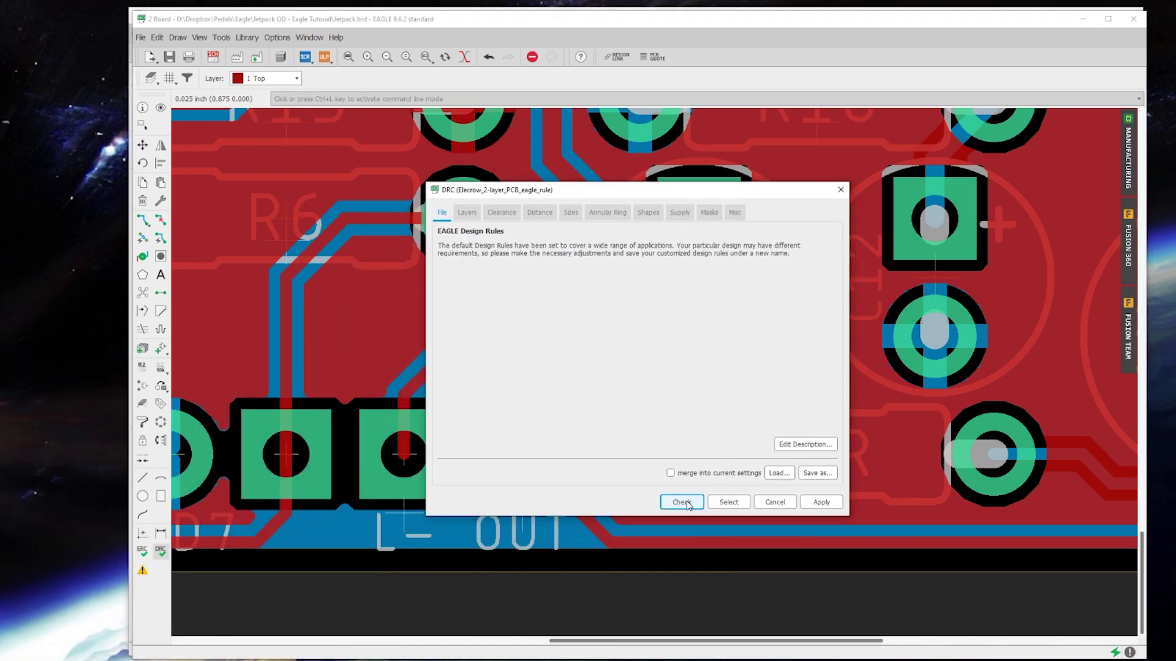
click(682, 502)
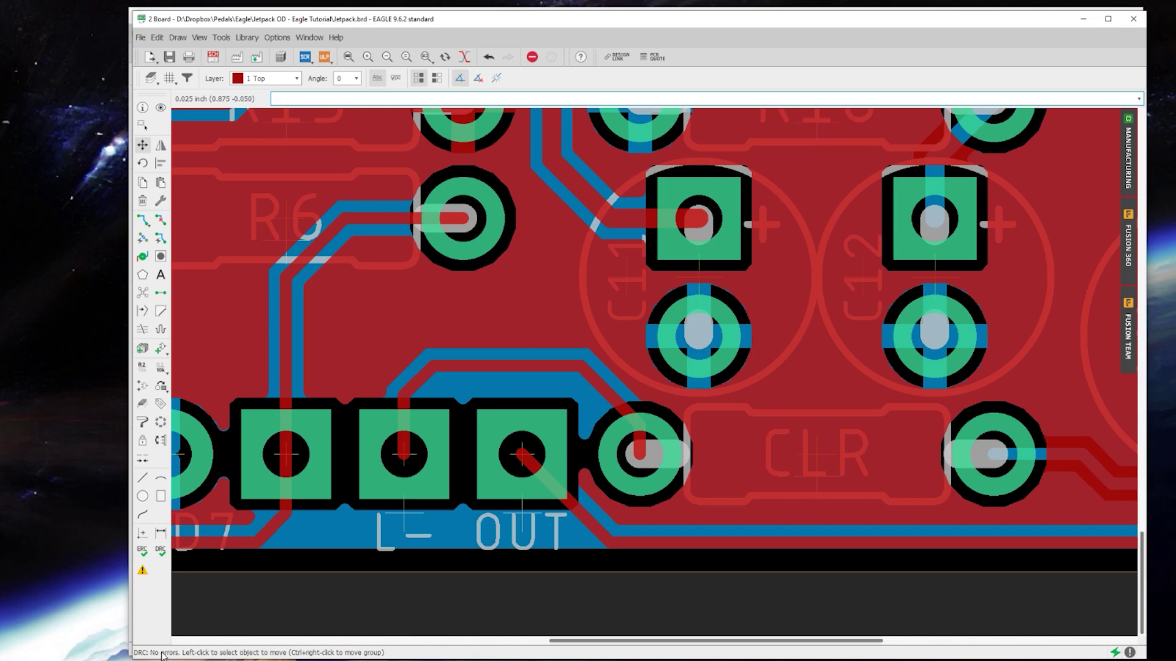
Rename the GND7 pad between the IN and L- pads to GND.
click(348, 58)
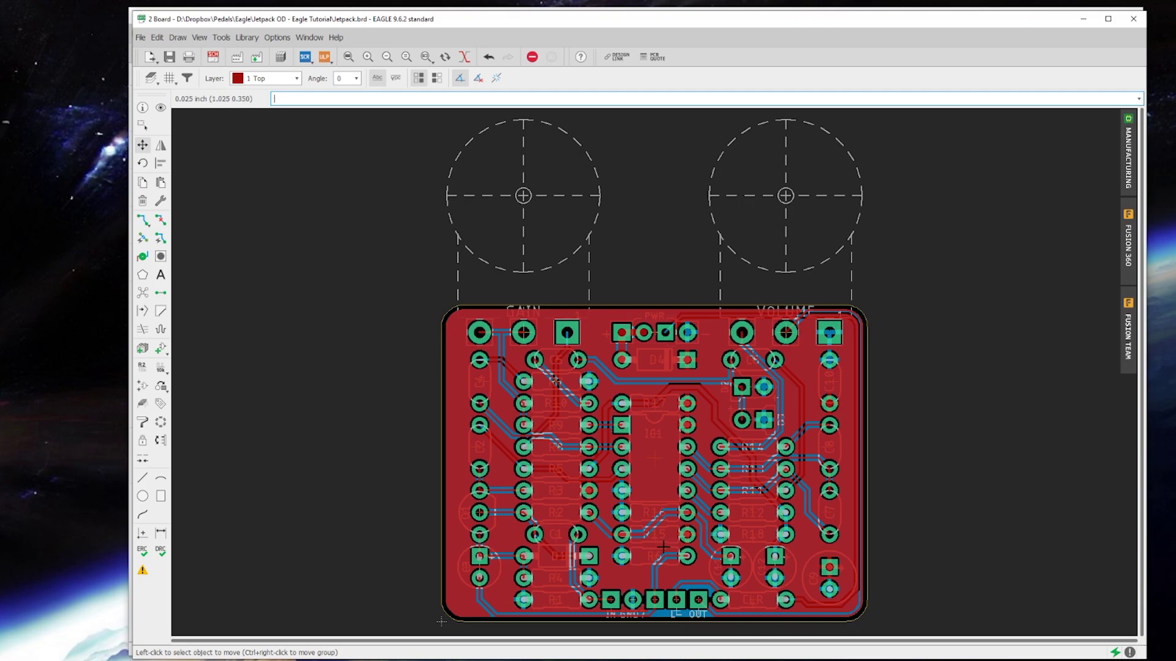
scroll(670, 623, up, 3)
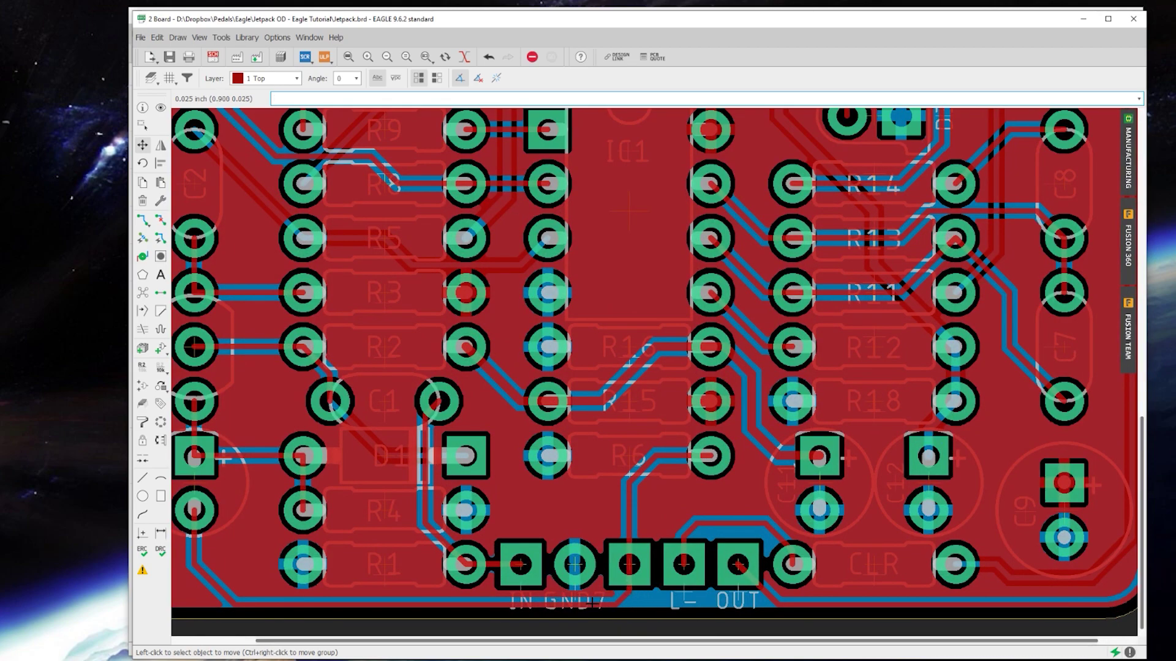
click(141, 367)
click(574, 564)
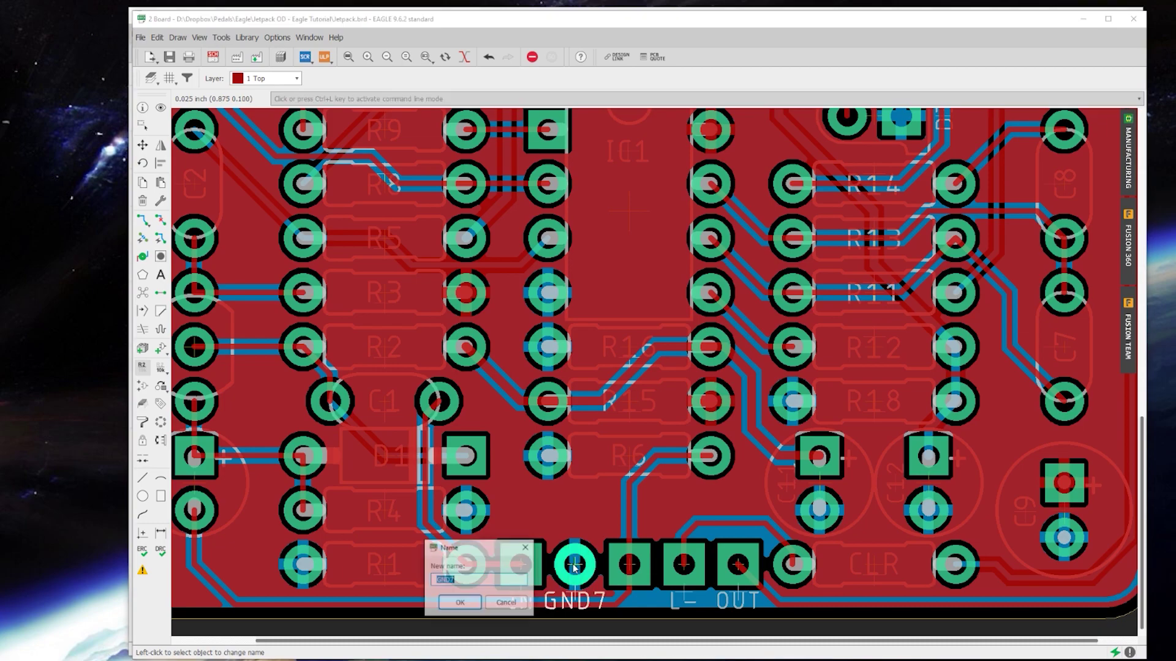
click(464, 580)
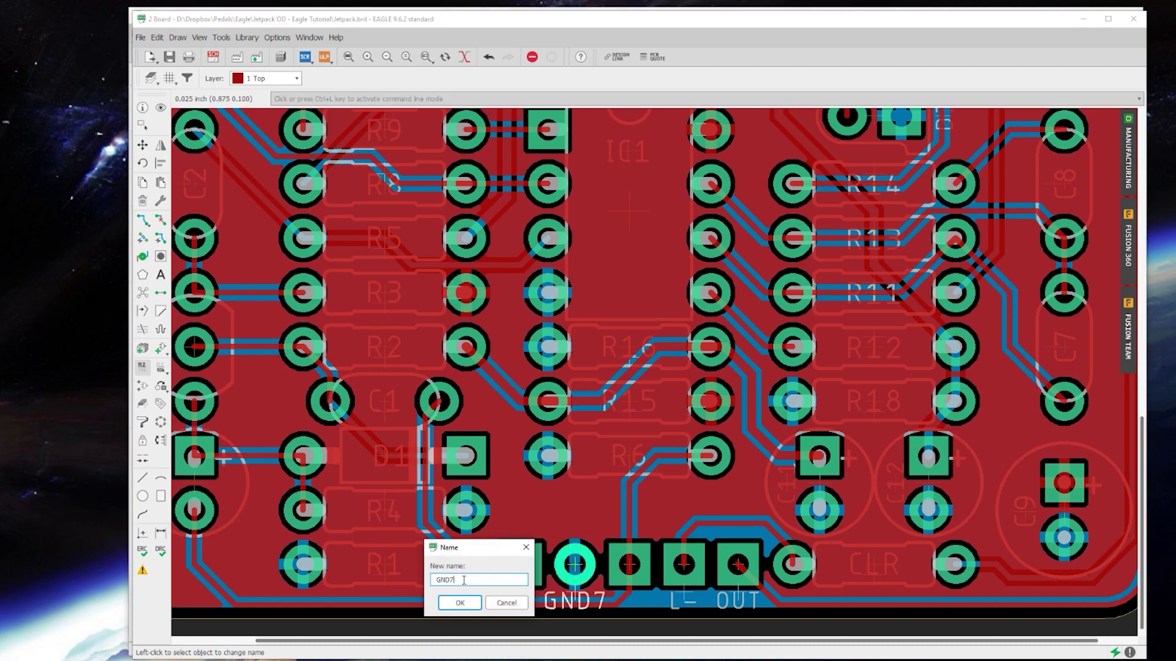
key(Return)
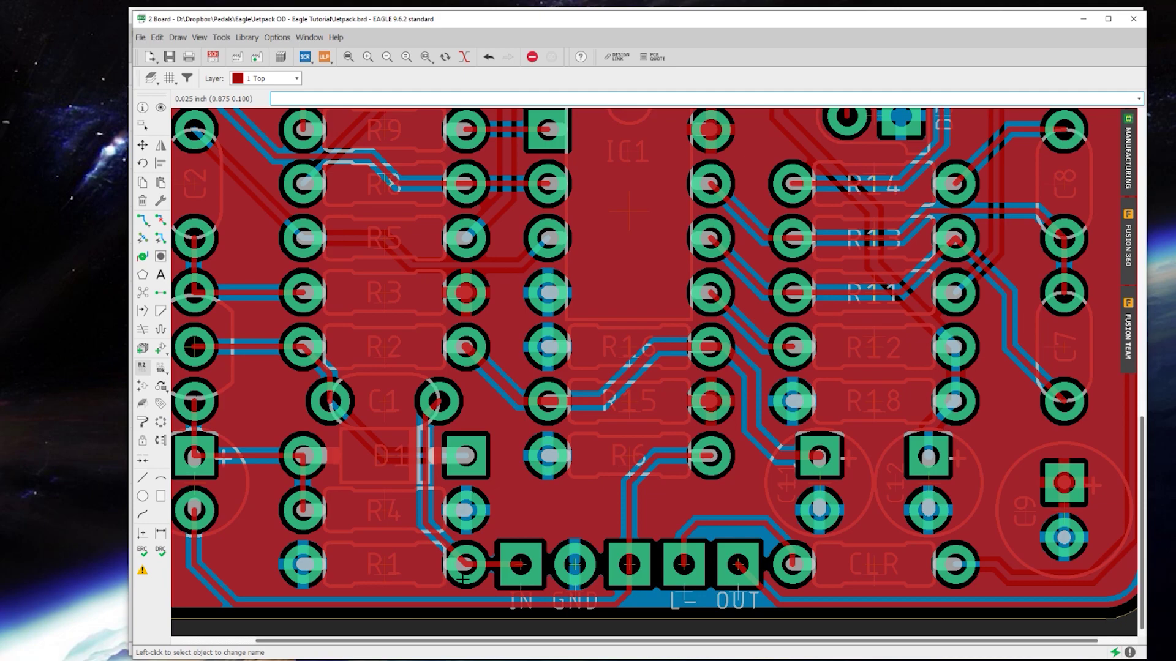
Create a new text label reading "BO" and set its layer to 25 tNames.
click(161, 278)
drag(126, 111, 587, 167)
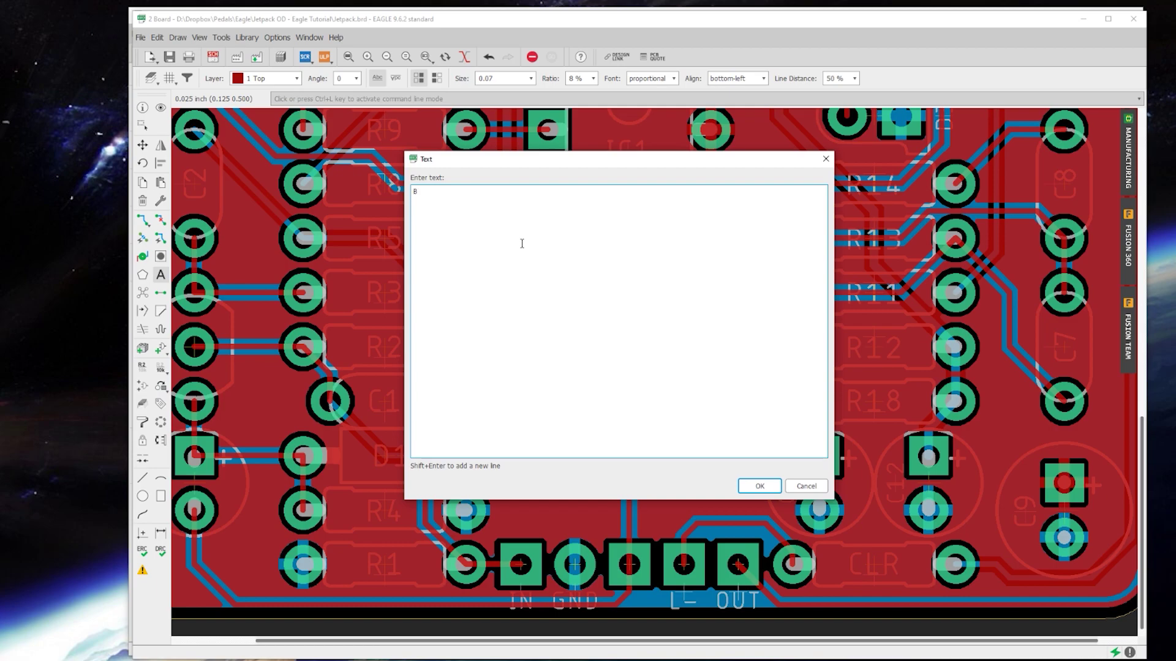
key(Return)
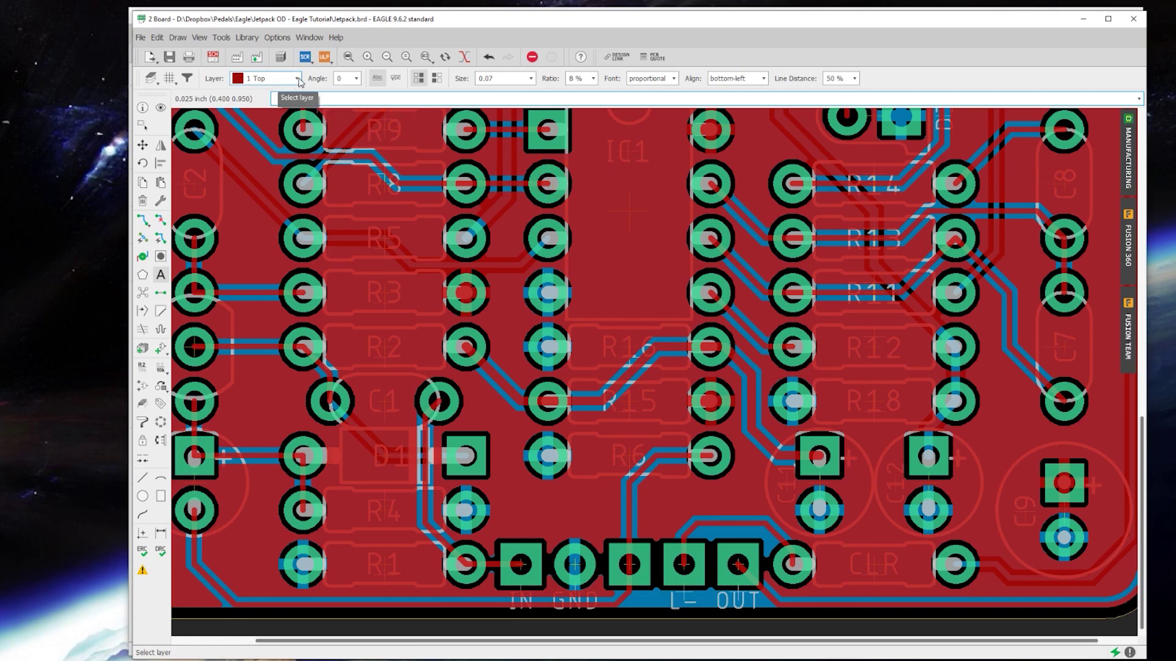
click(298, 79)
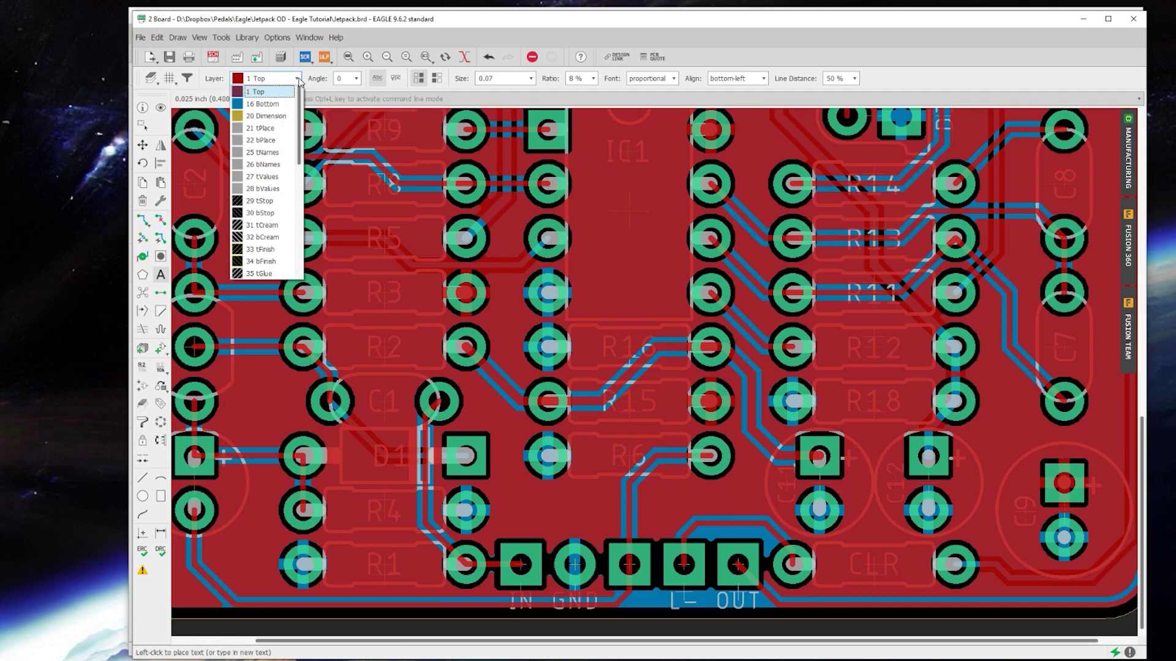
click(270, 152)
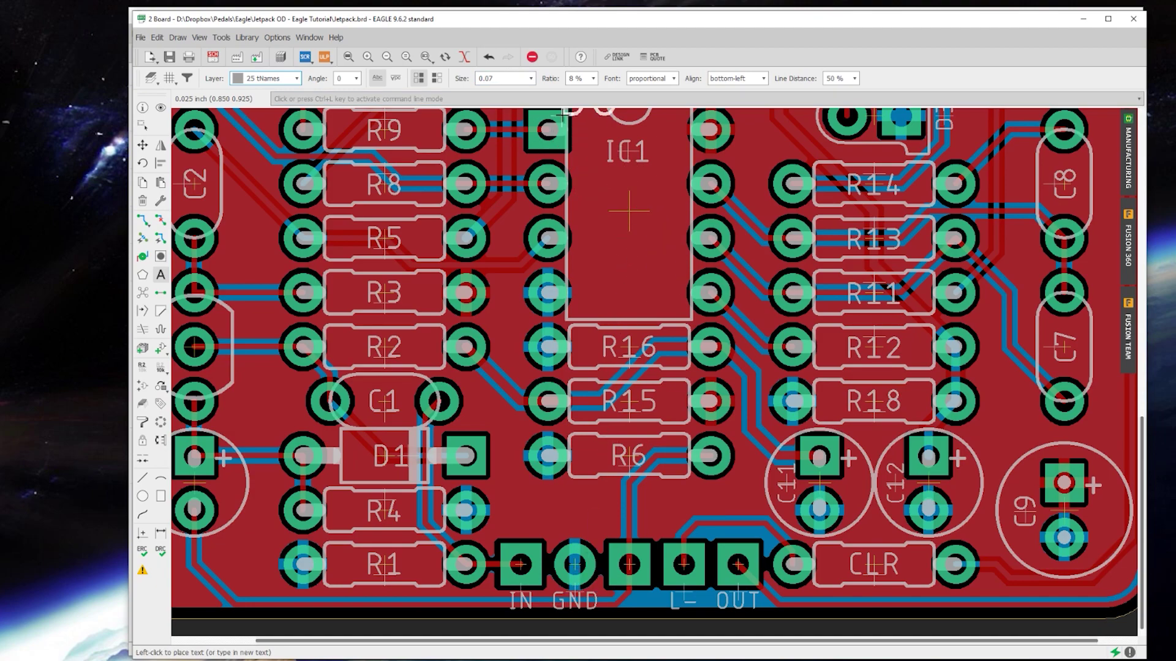
Set the new label's text size to 0.032, ratio to 10 % and alignment to bottom-center.
click(530, 78)
click(514, 140)
click(592, 79)
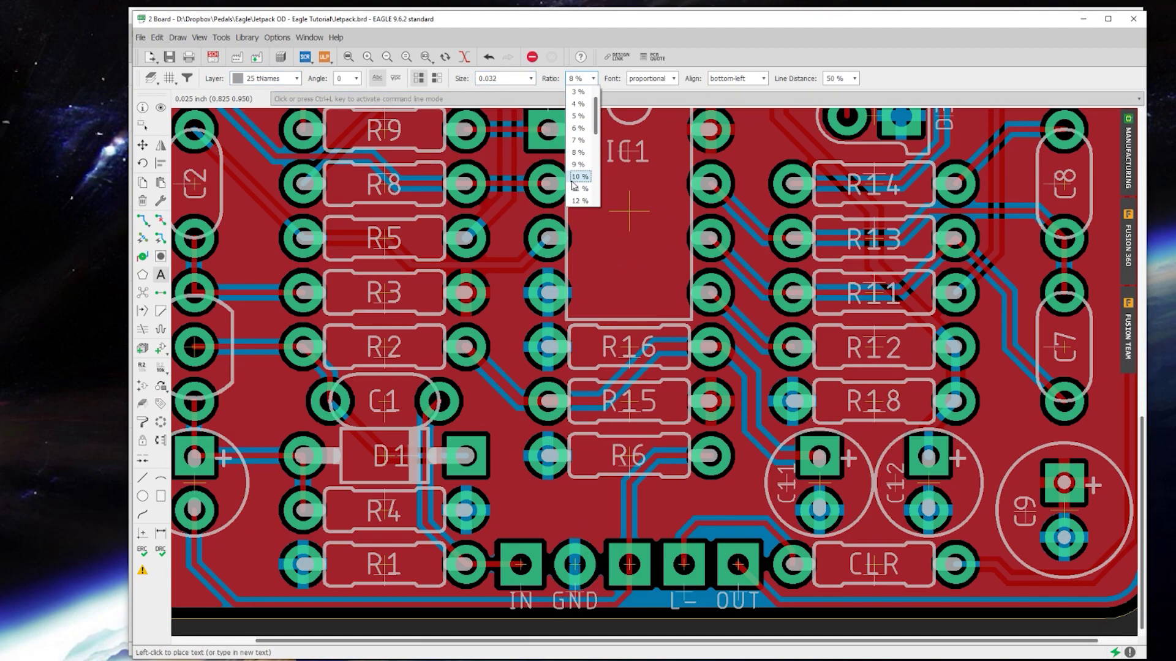
click(581, 177)
click(764, 79)
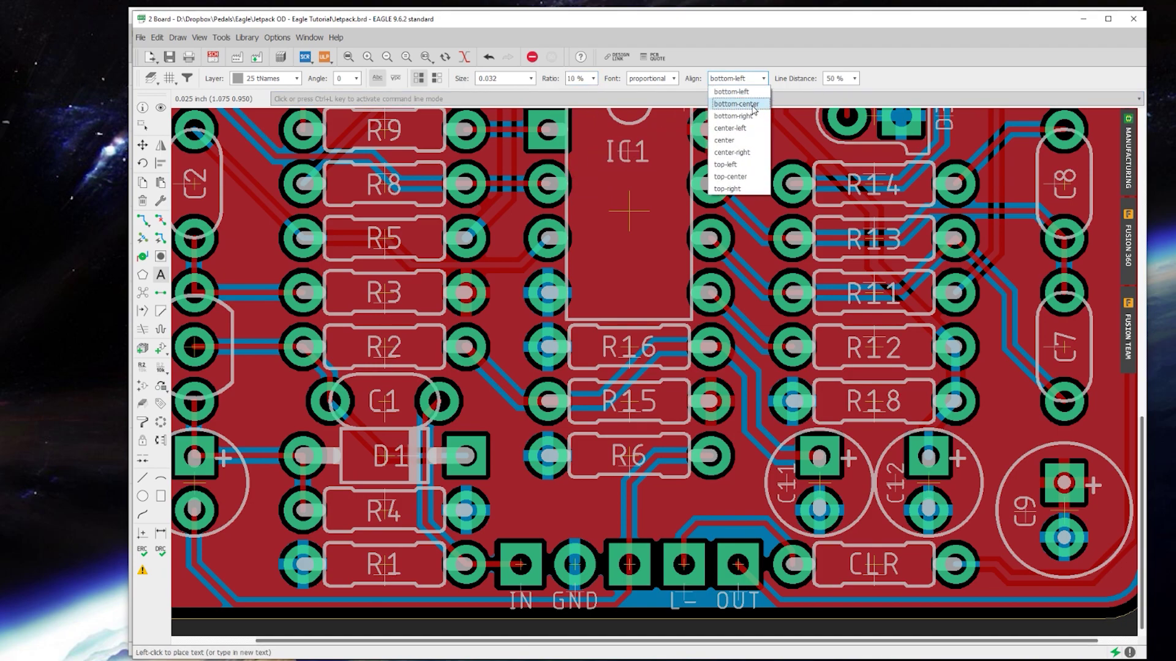
click(752, 104)
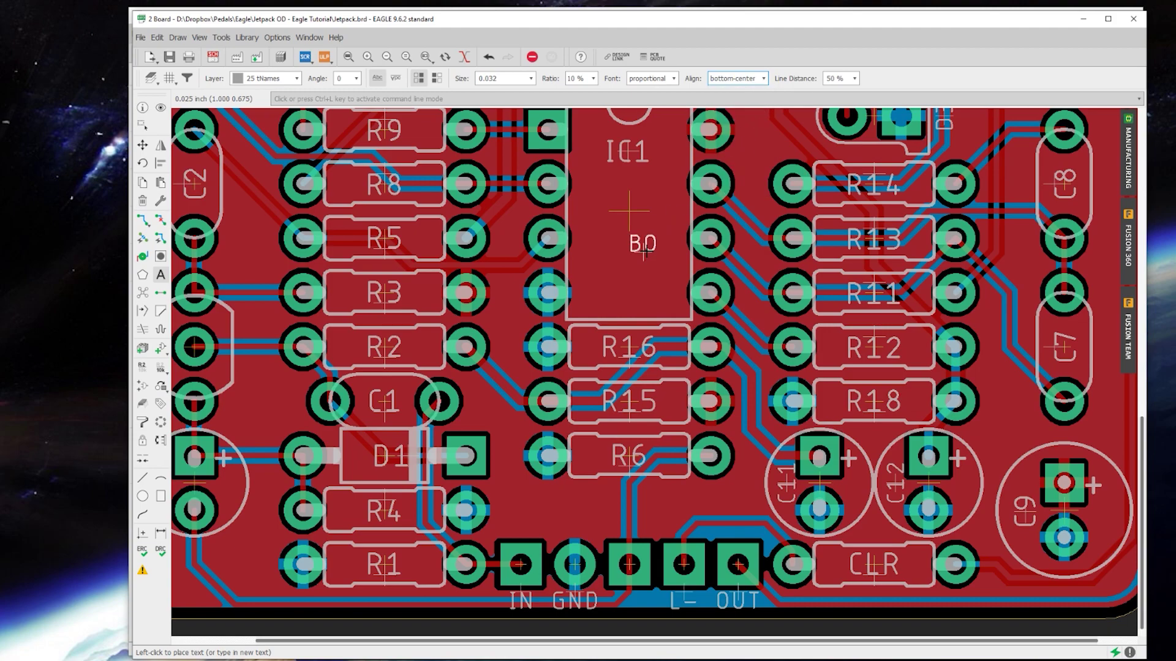
Rotate the BO text to 180 degrees and place it beneath the unlabelled pad between GND and L-.
right_click(629, 579)
right_click(630, 578)
scroll(630, 576, up, 5)
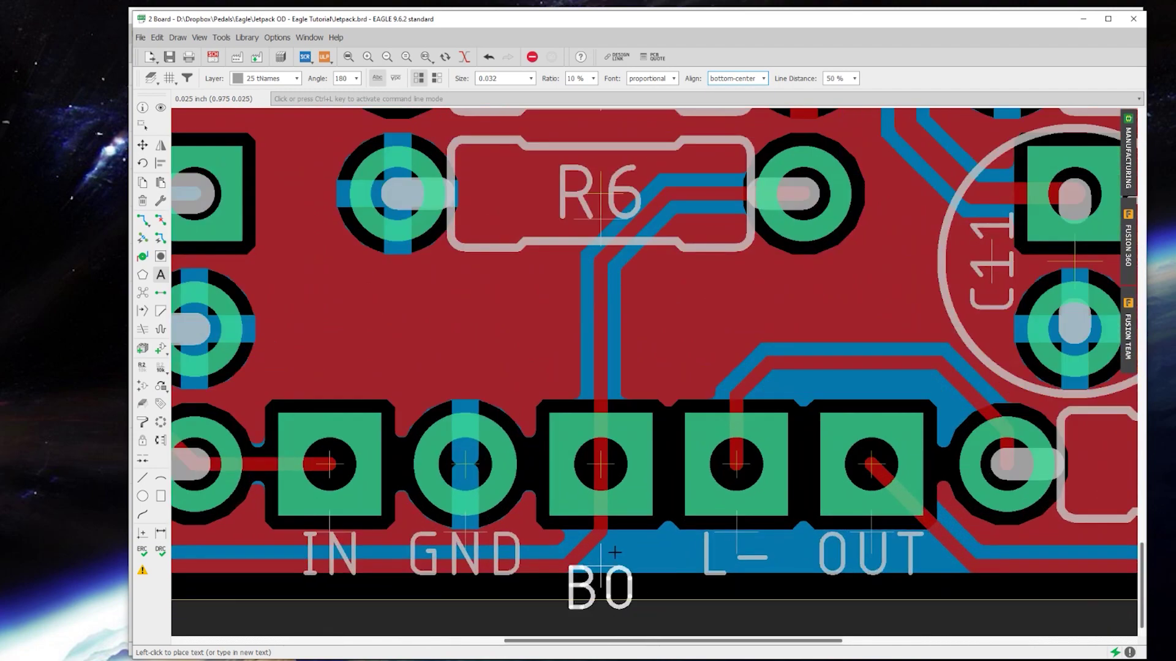
click(604, 537)
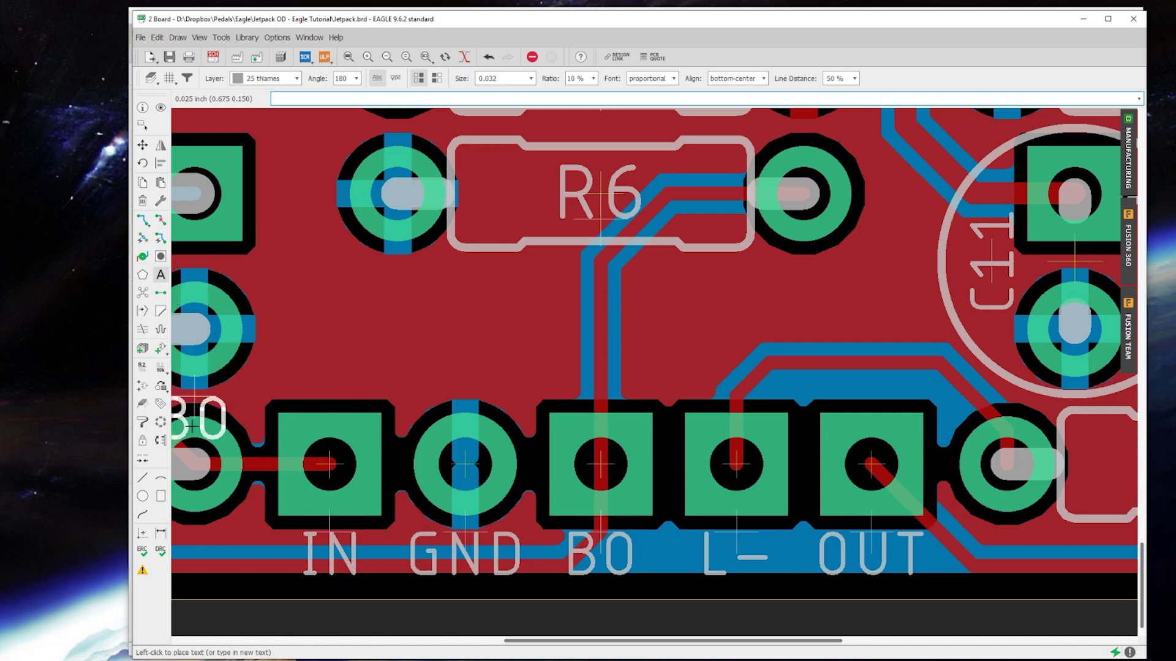
Switch the board grid to the saved 0.0125 inch preset.
scroll(527, 337, down, 2)
scroll(545, 358, up, 1)
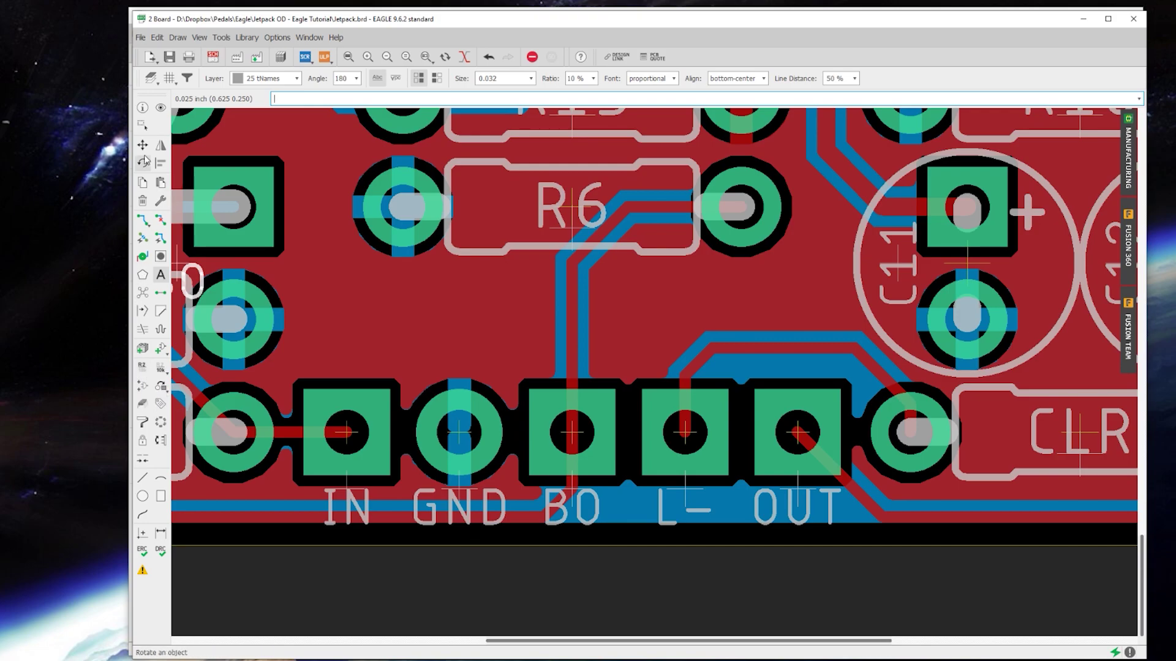
click(142, 478)
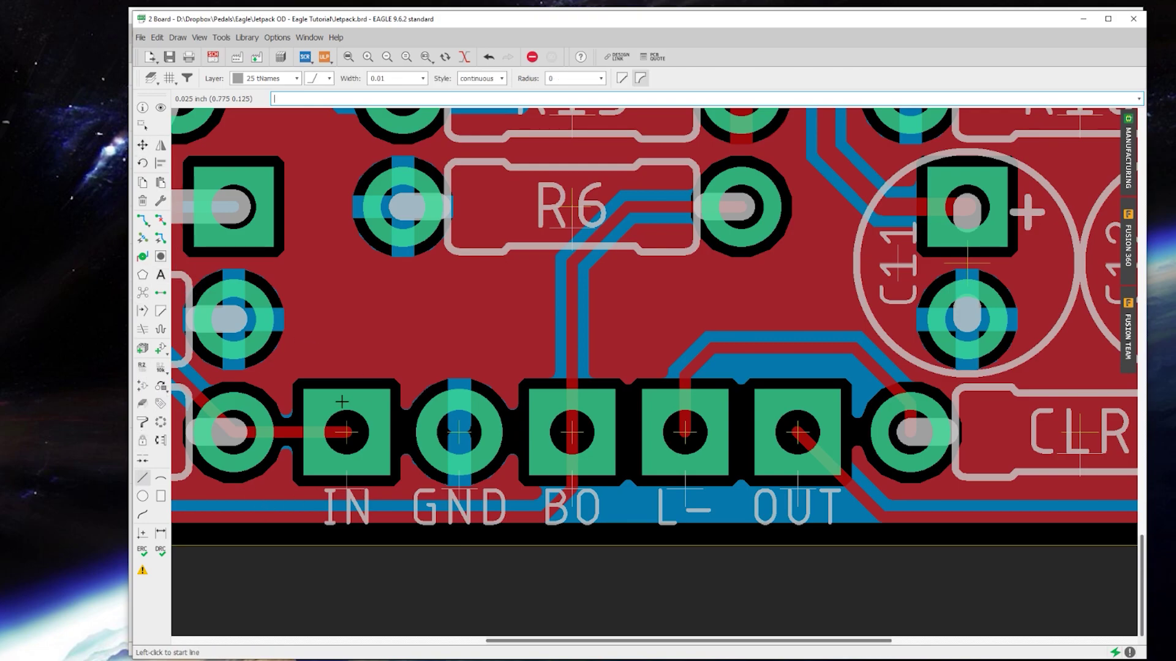
click(170, 81)
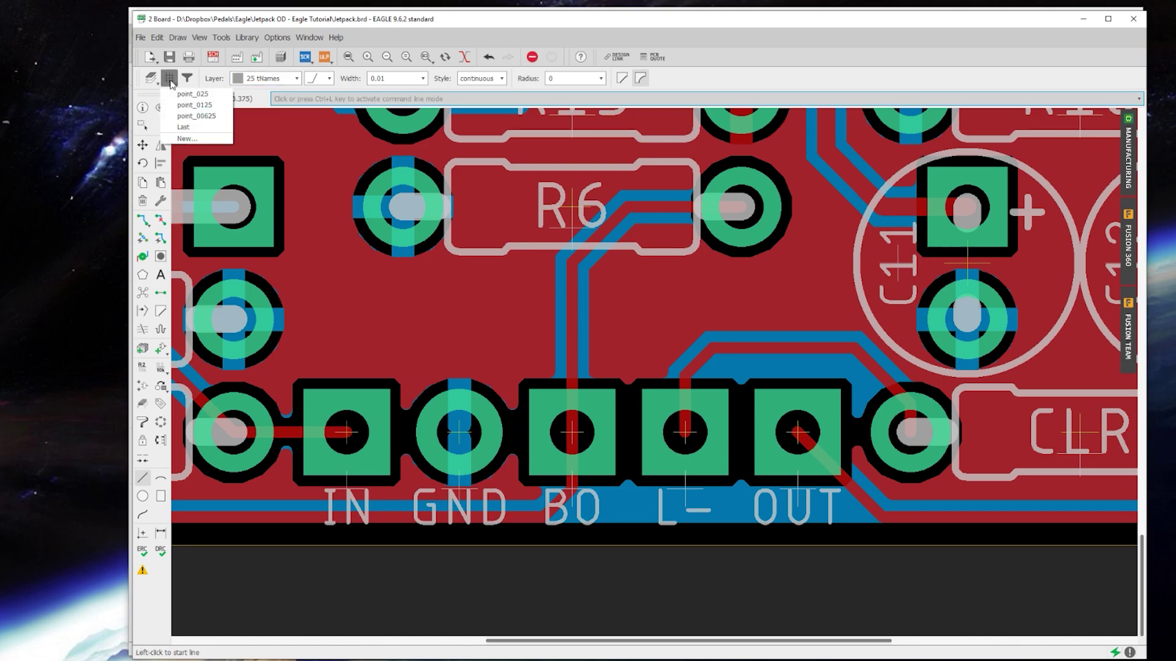
click(194, 104)
Move the horizontal segment of the L- trace closer to the L- and OUT pads and refresh the ratsnest.
click(142, 145)
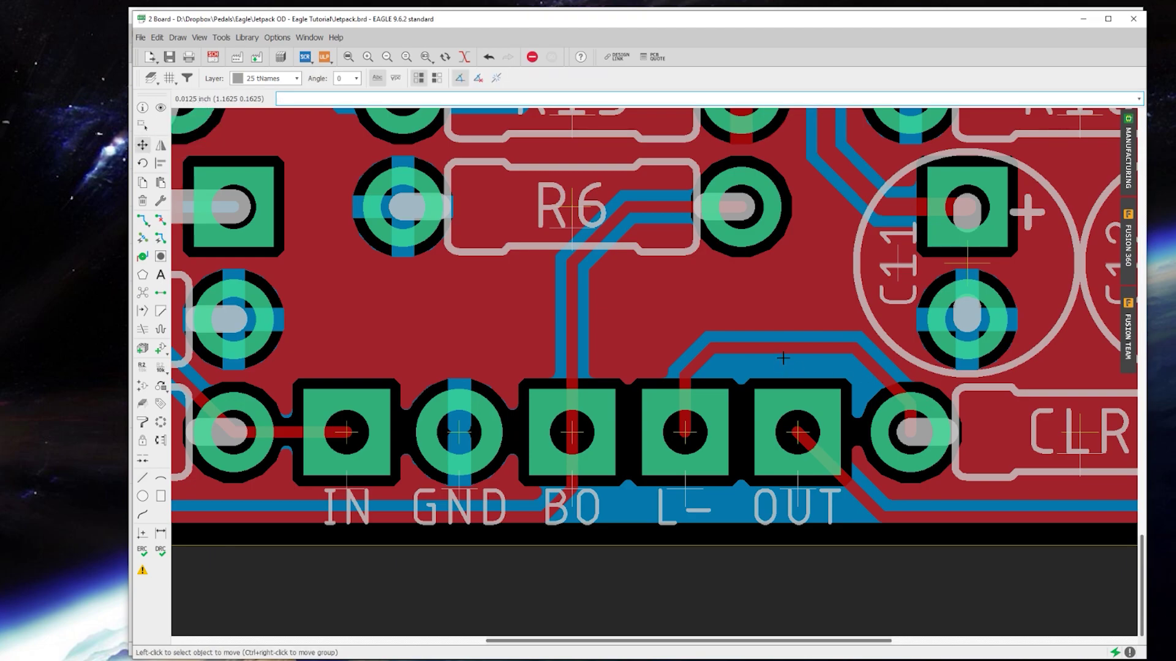
click(698, 372)
click(707, 376)
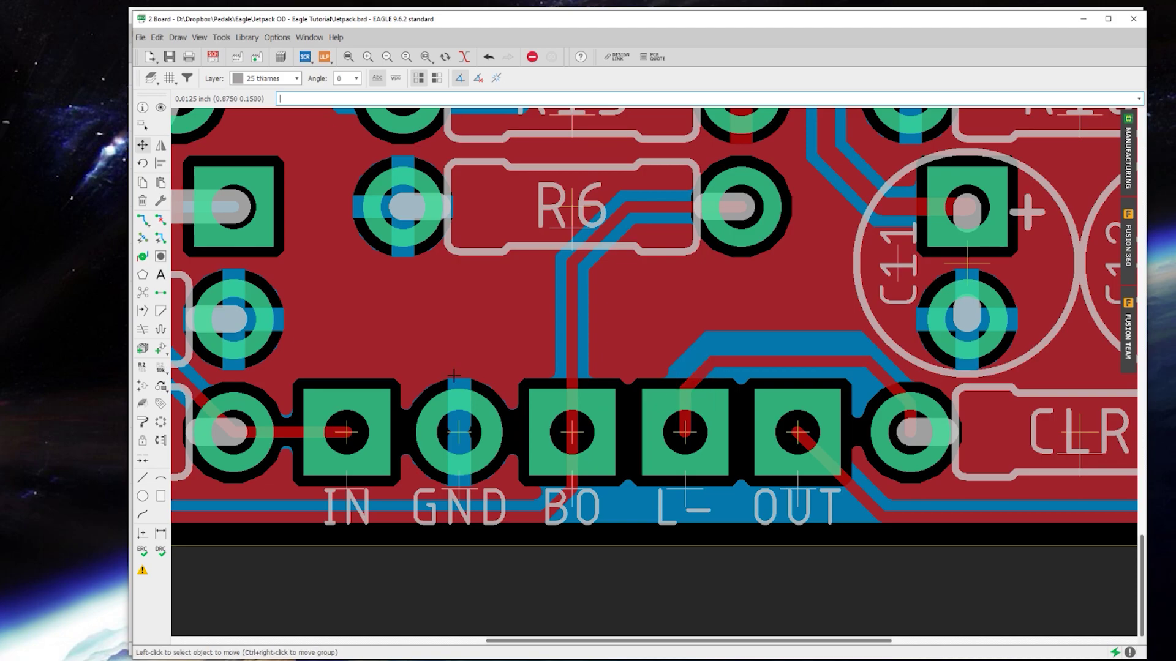
click(142, 293)
Move the D4 name label away from the cathode band so it sits centred on the diode outline.
scroll(562, 360, down, 6)
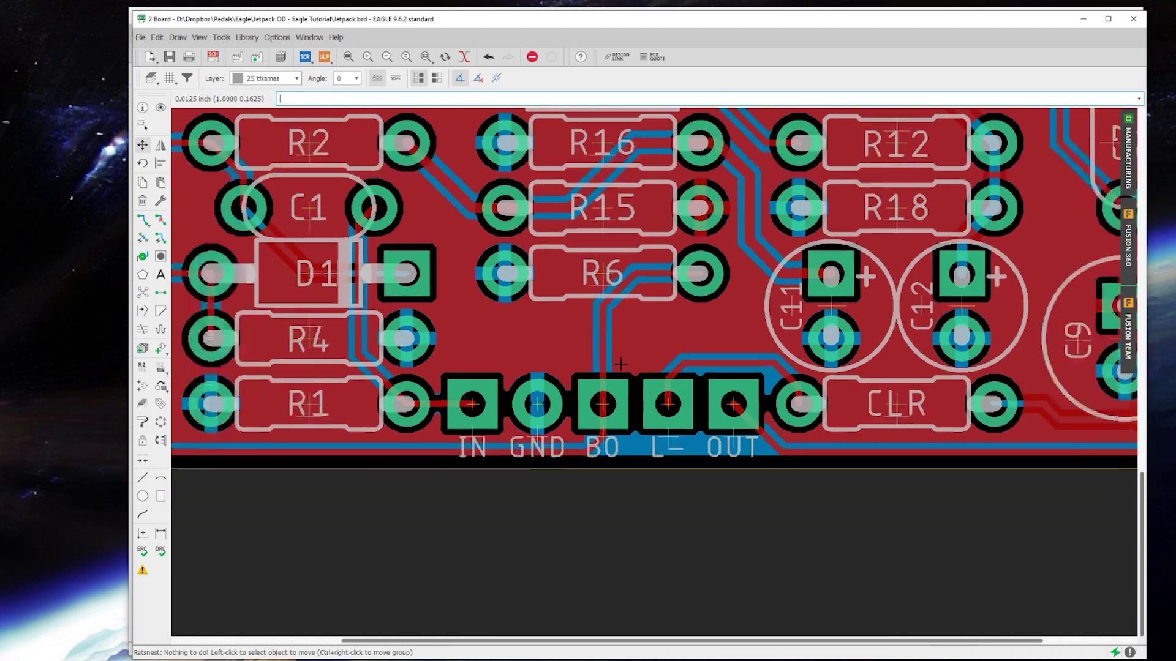
scroll(530, 411, up, 2)
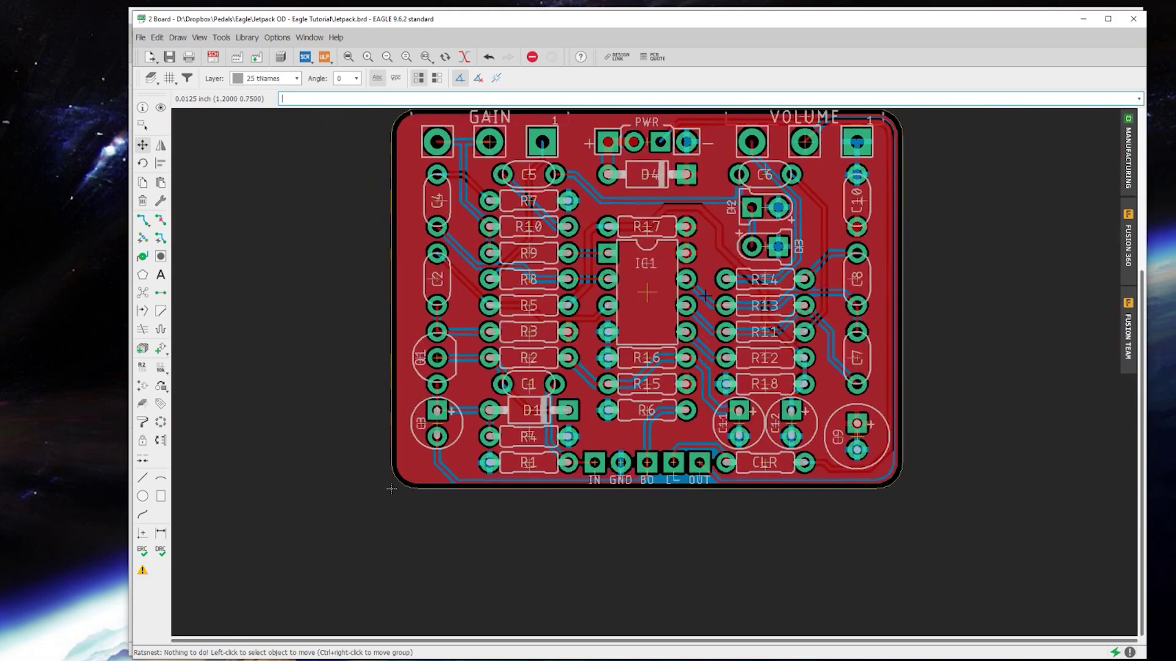
scroll(465, 478, down, 2)
scroll(398, 551, up, 2)
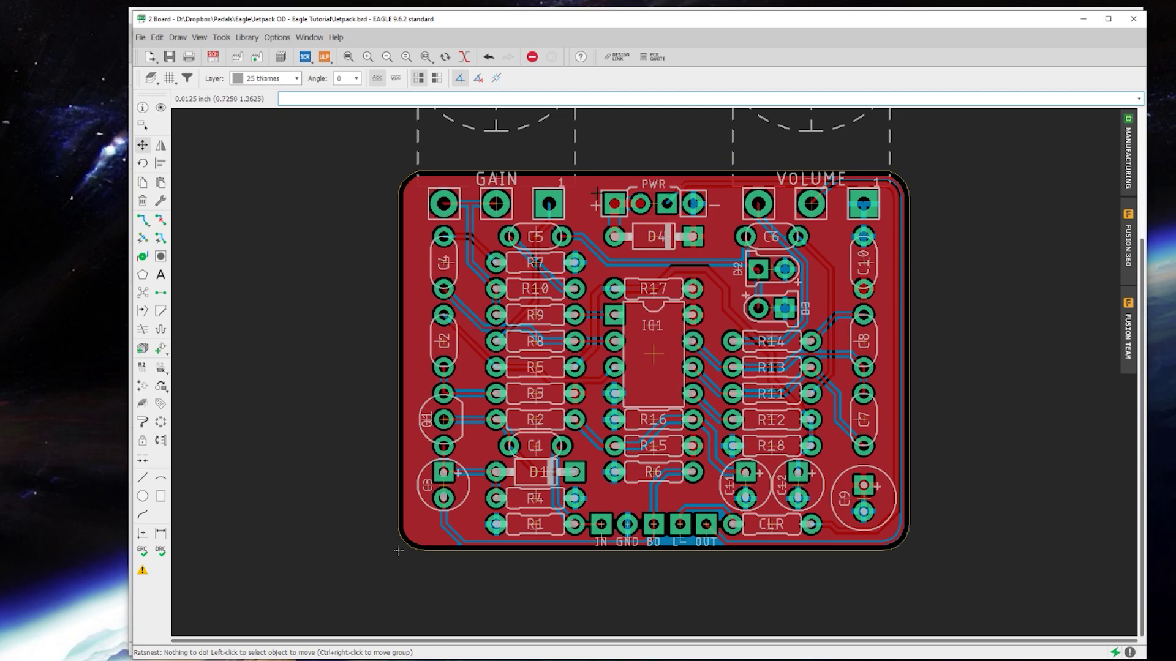
scroll(673, 231, up, 3)
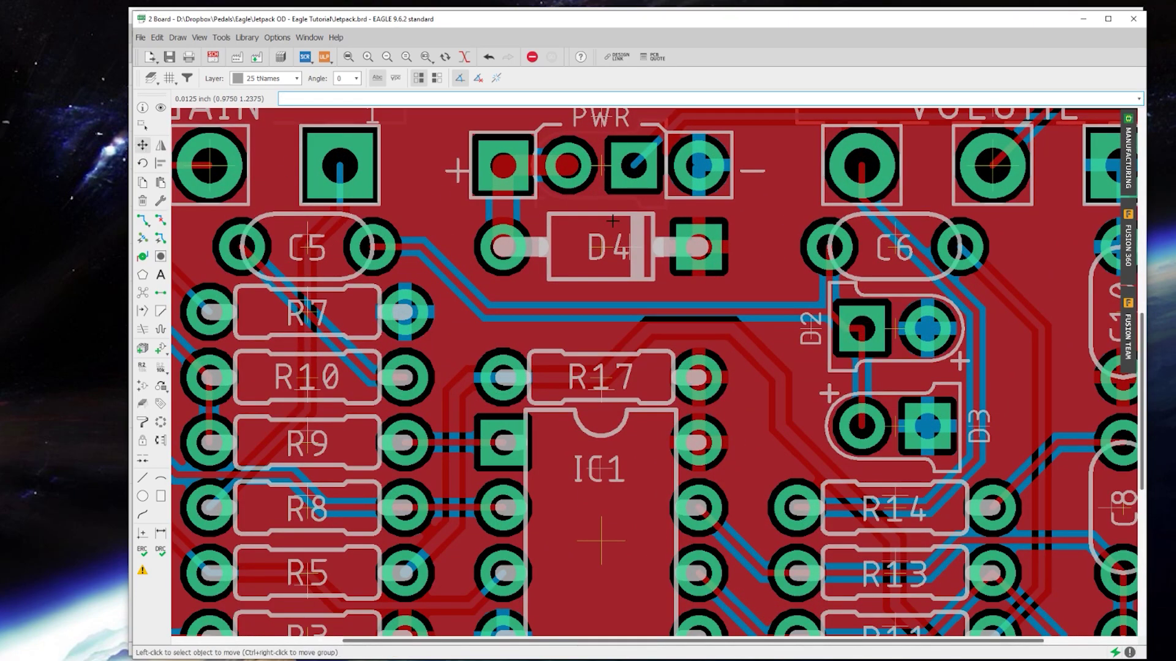
scroll(661, 231, up, 2)
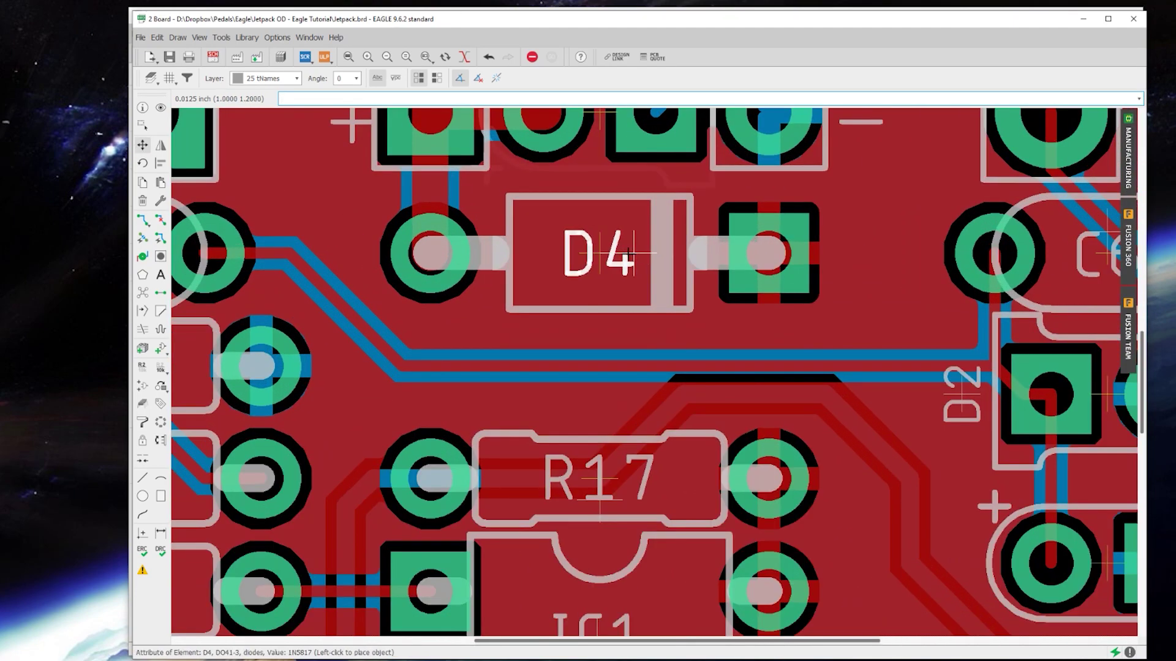
scroll(632, 307, down, 3)
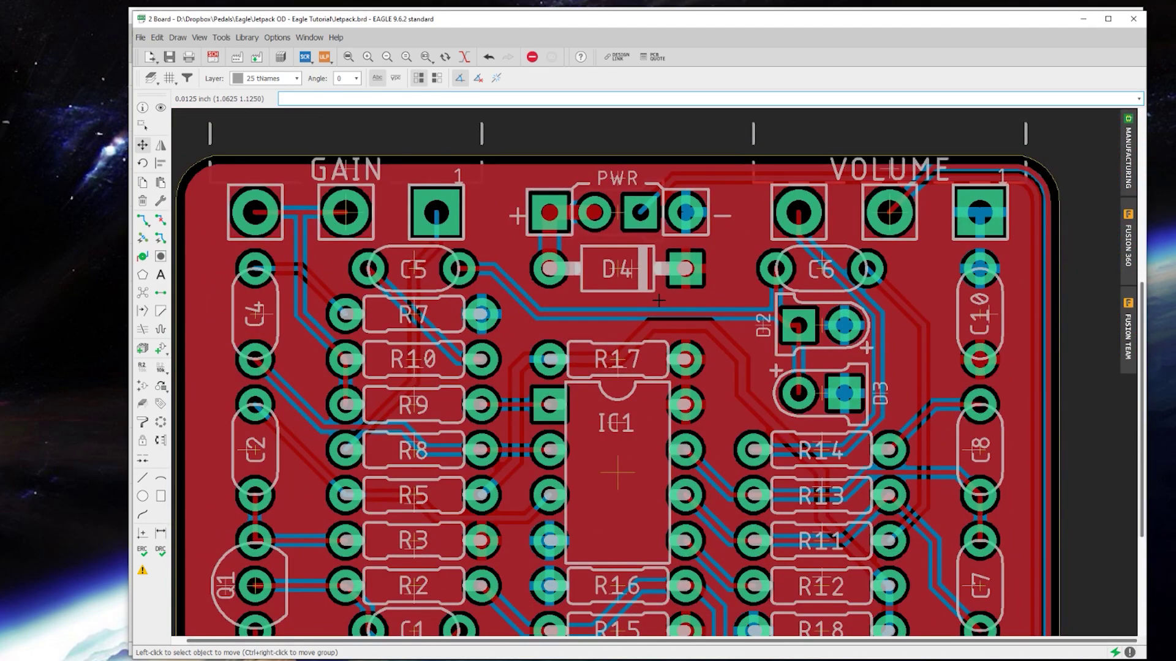
scroll(919, 319, down, 3)
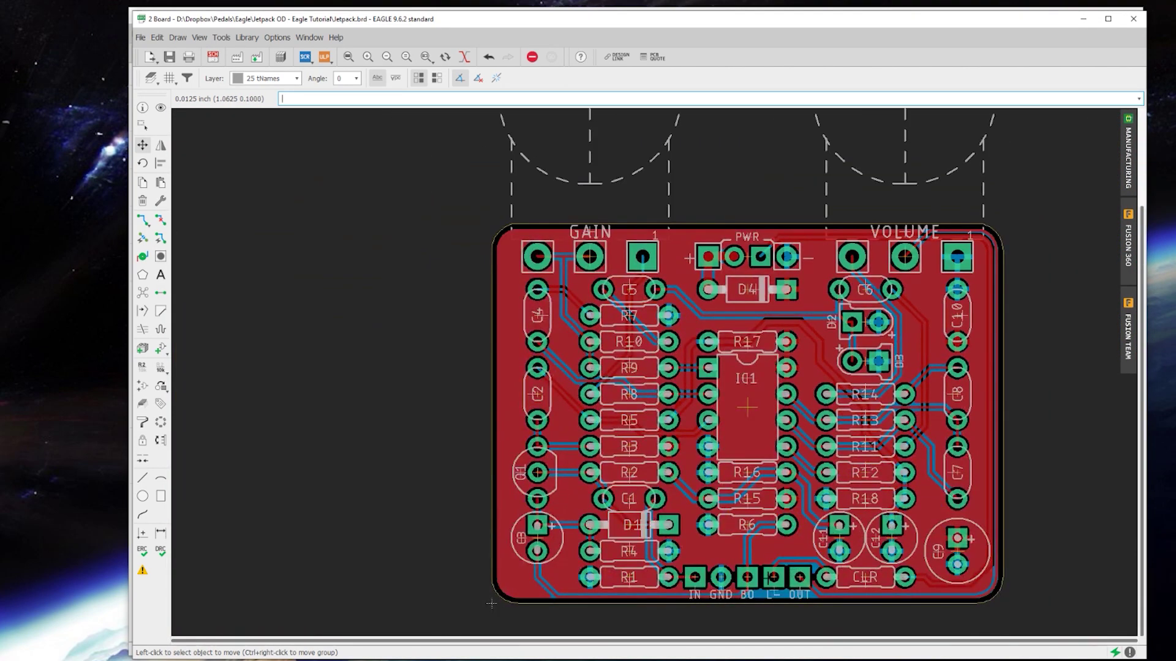
Move the D1 name label clear of the diode's cathode band.
scroll(766, 577, up, 3)
scroll(543, 481, up, 3)
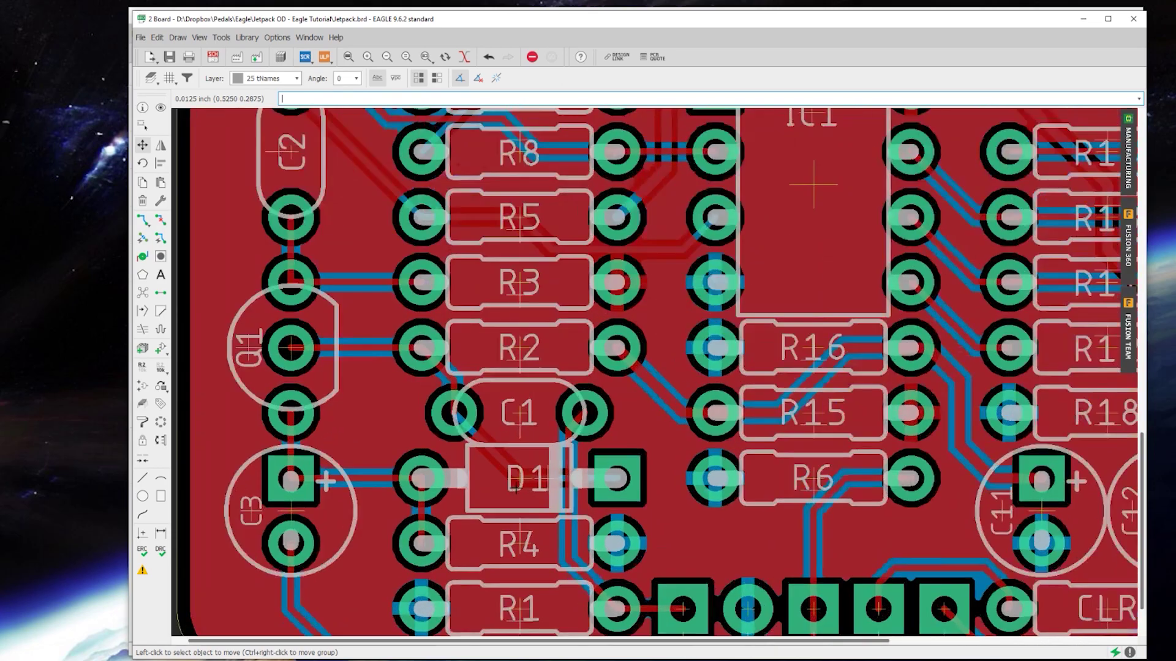
click(543, 477)
click(544, 477)
click(542, 477)
Examine the whole board layout for remaining label and trace routing issues.
scroll(566, 392, down, 6)
scroll(511, 410, down, 2)
scroll(753, 427, up, 3)
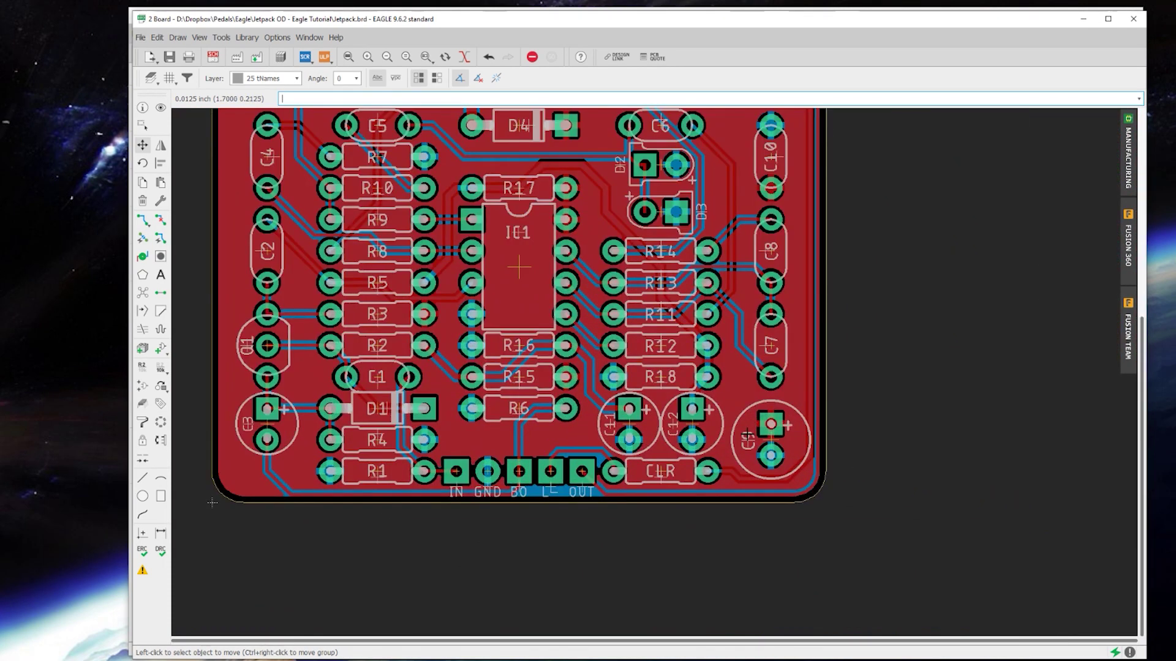
scroll(570, 408, down, 2)
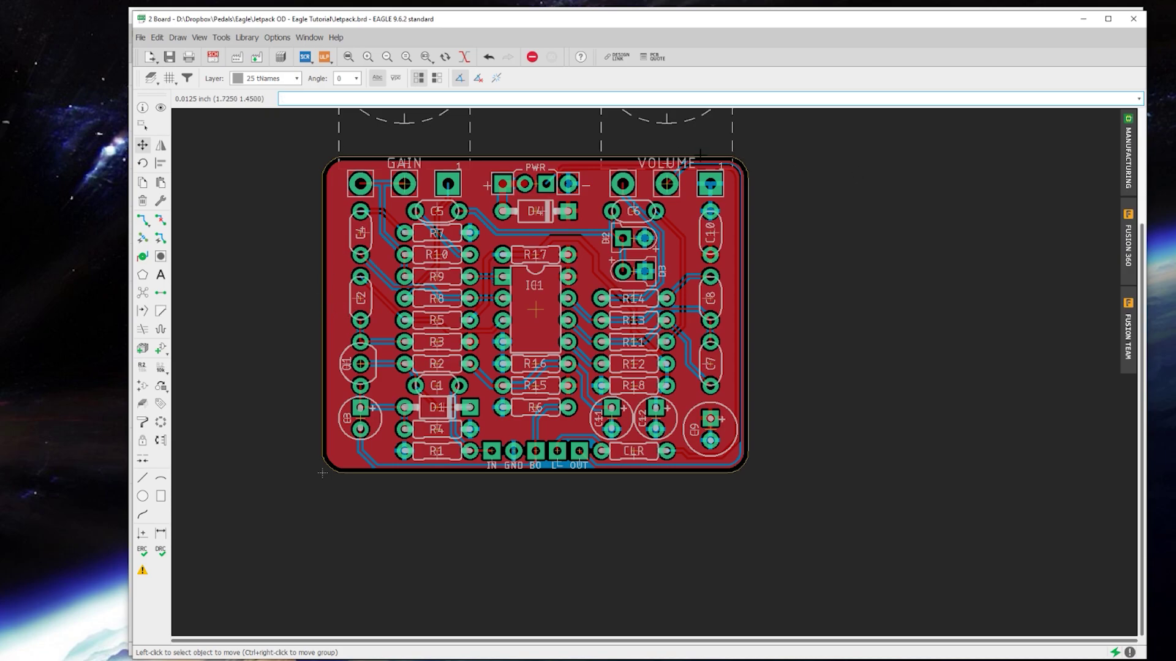
scroll(483, 357, down, 1)
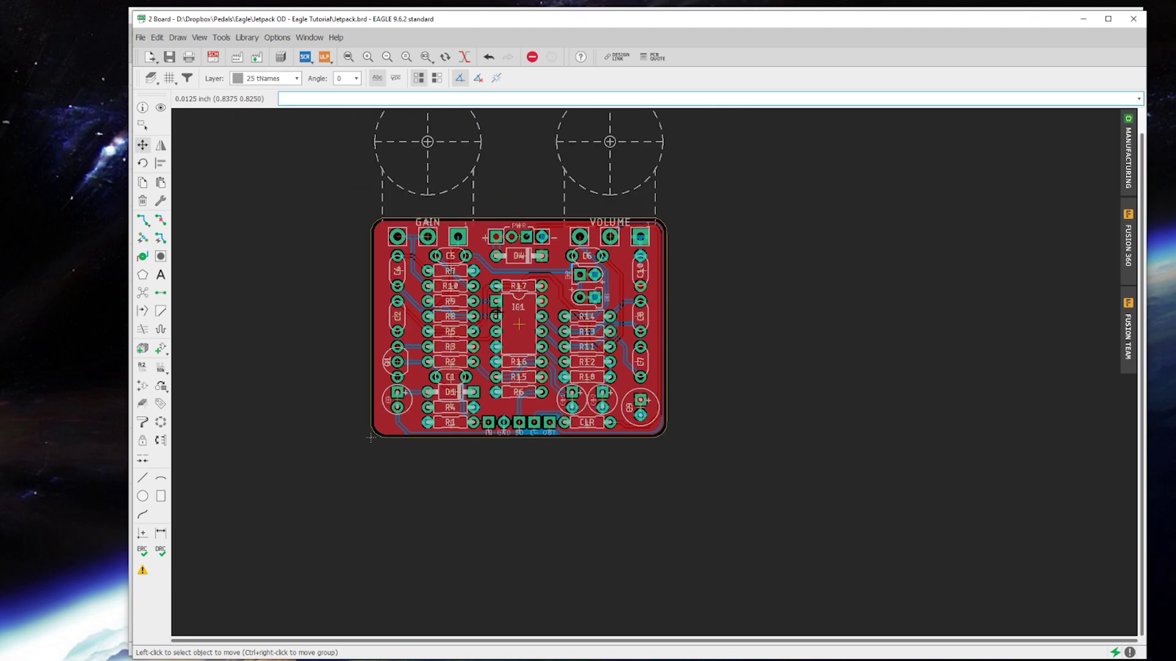
scroll(499, 310, up, 4)
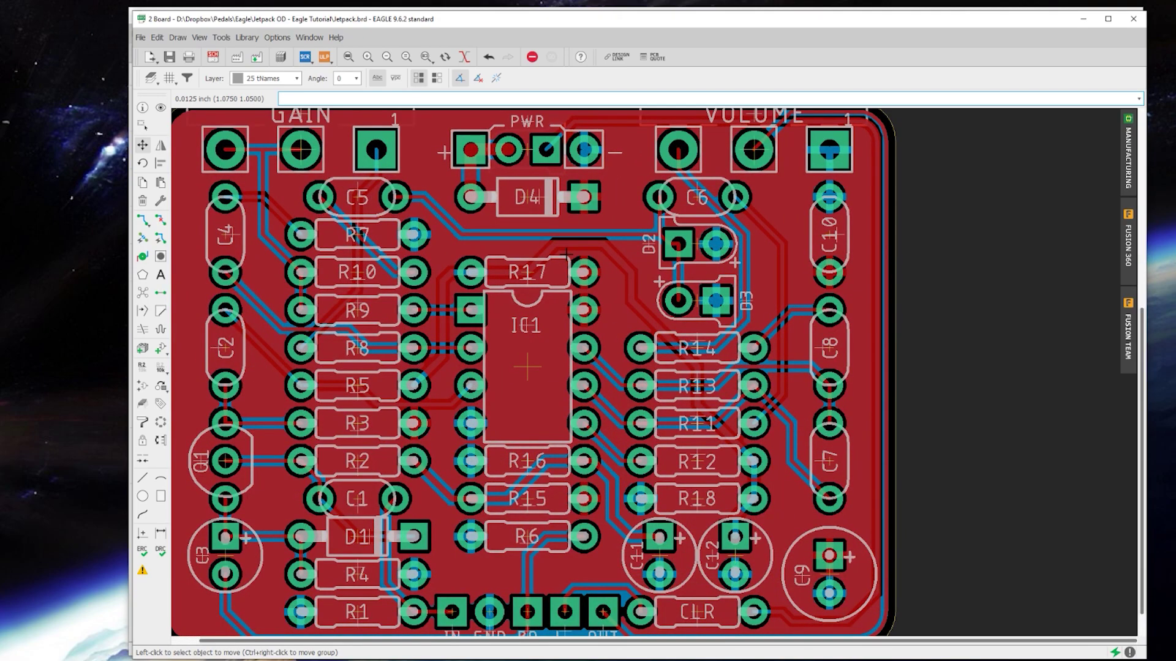
scroll(362, 172, down, 1)
scroll(362, 172, up, 3)
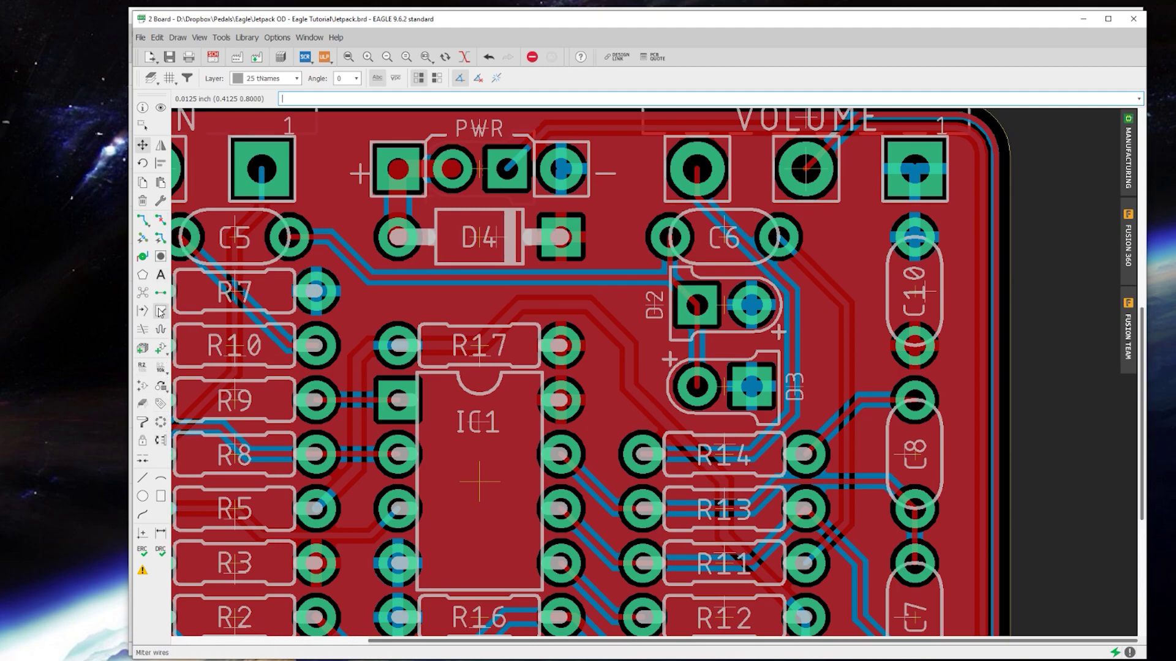
Change the trace segments running from C5 to C6 and D2 to layer 16 Bottom, and refresh the ratsnest.
click(160, 200)
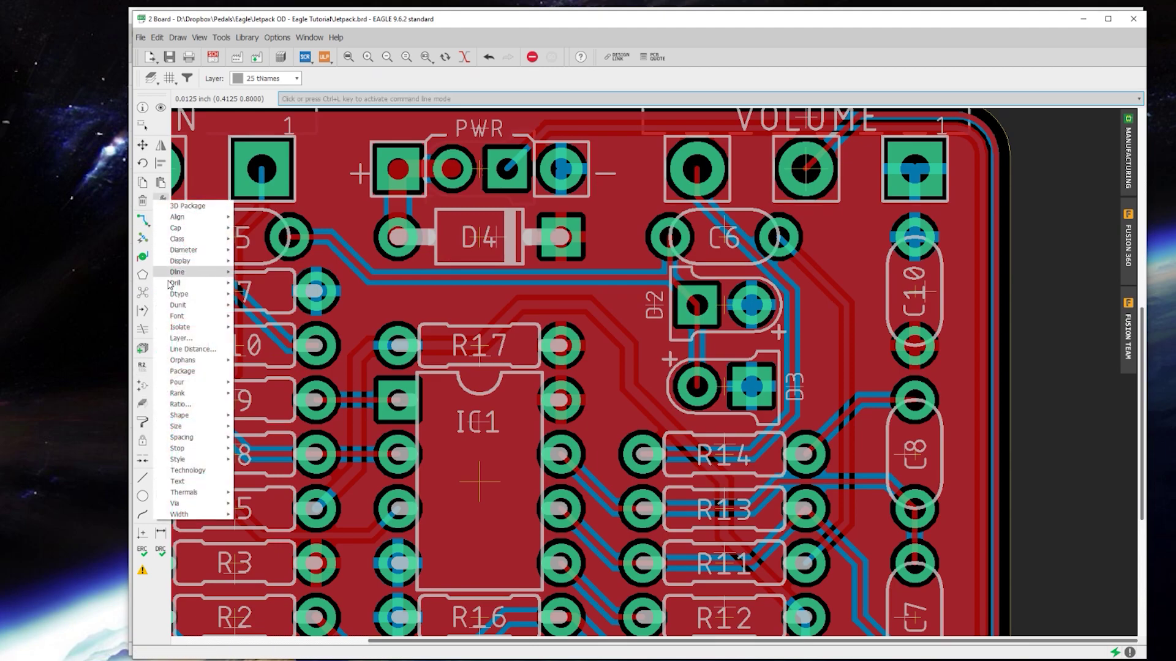
click(195, 338)
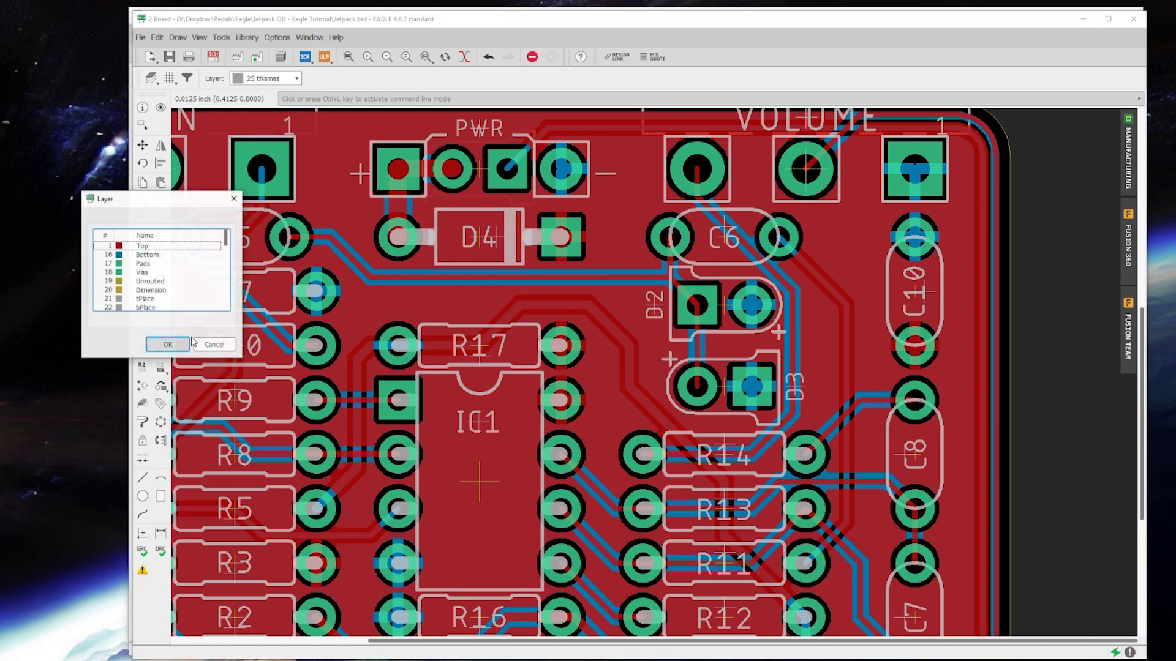
click(156, 256)
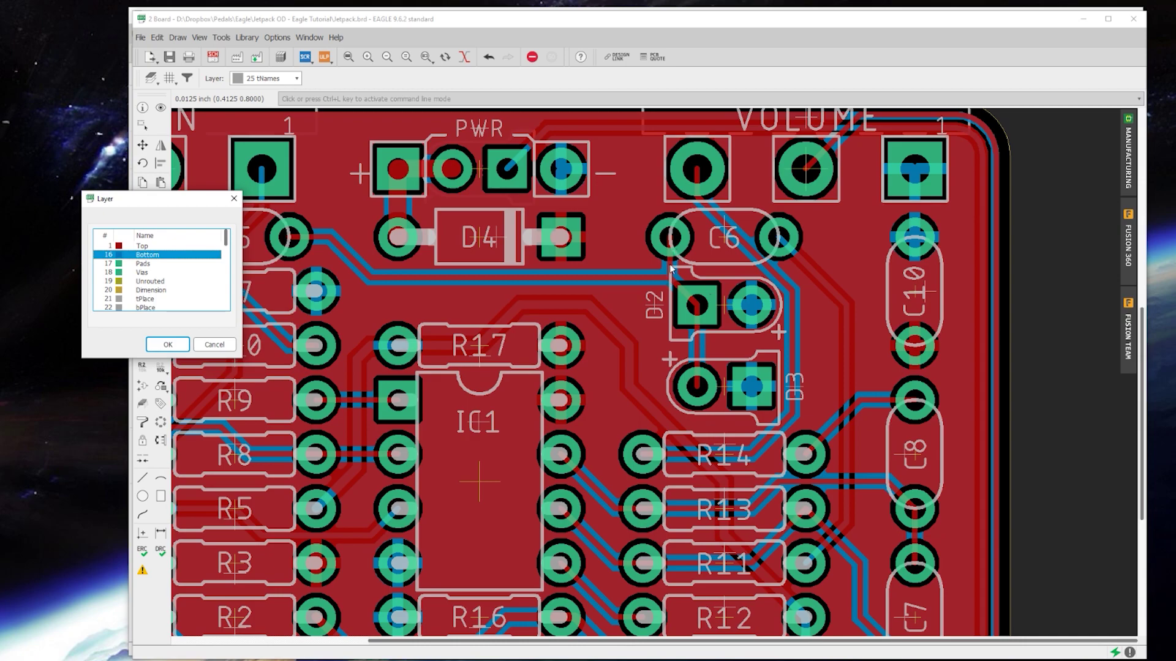
click(168, 344)
click(317, 238)
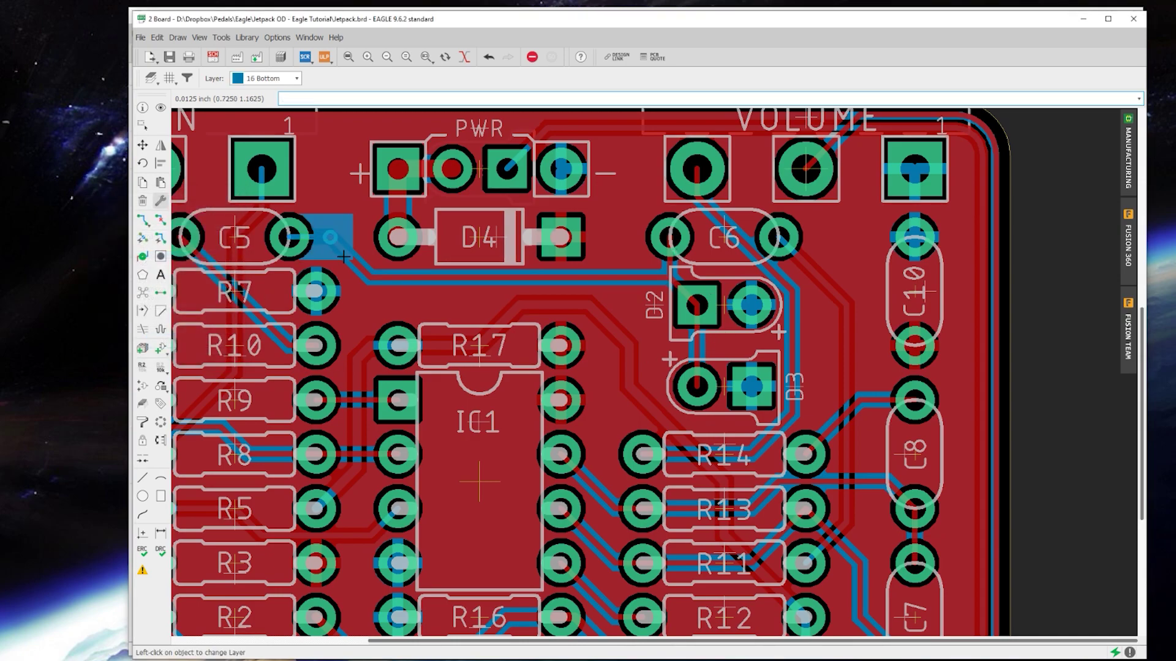
click(345, 256)
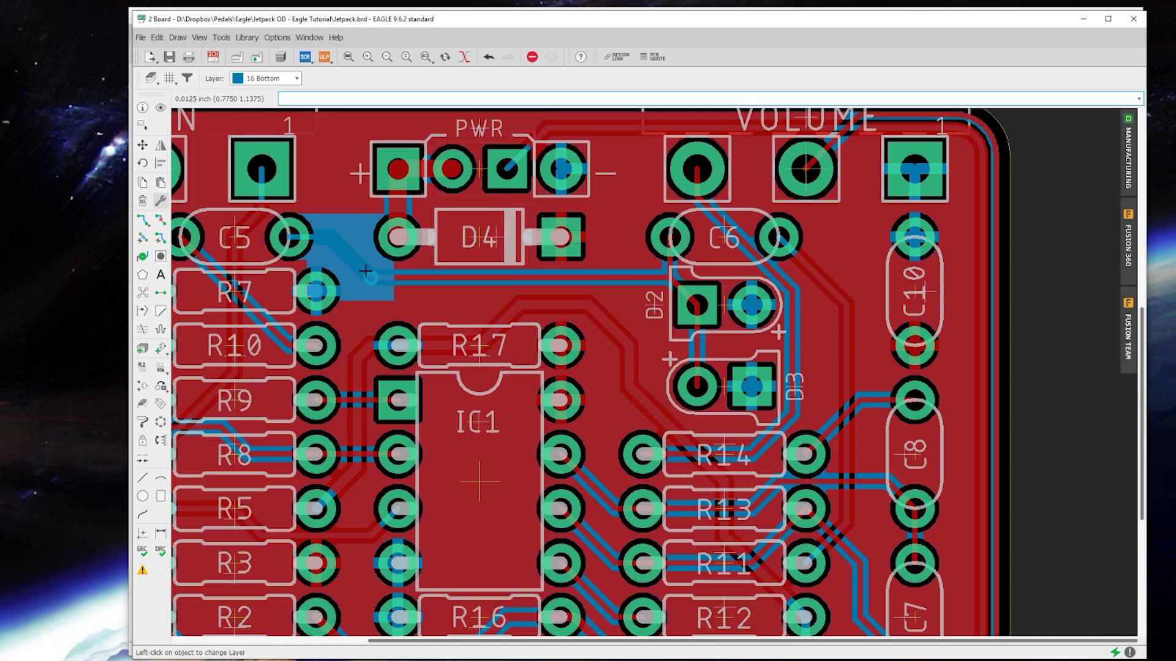
click(419, 277)
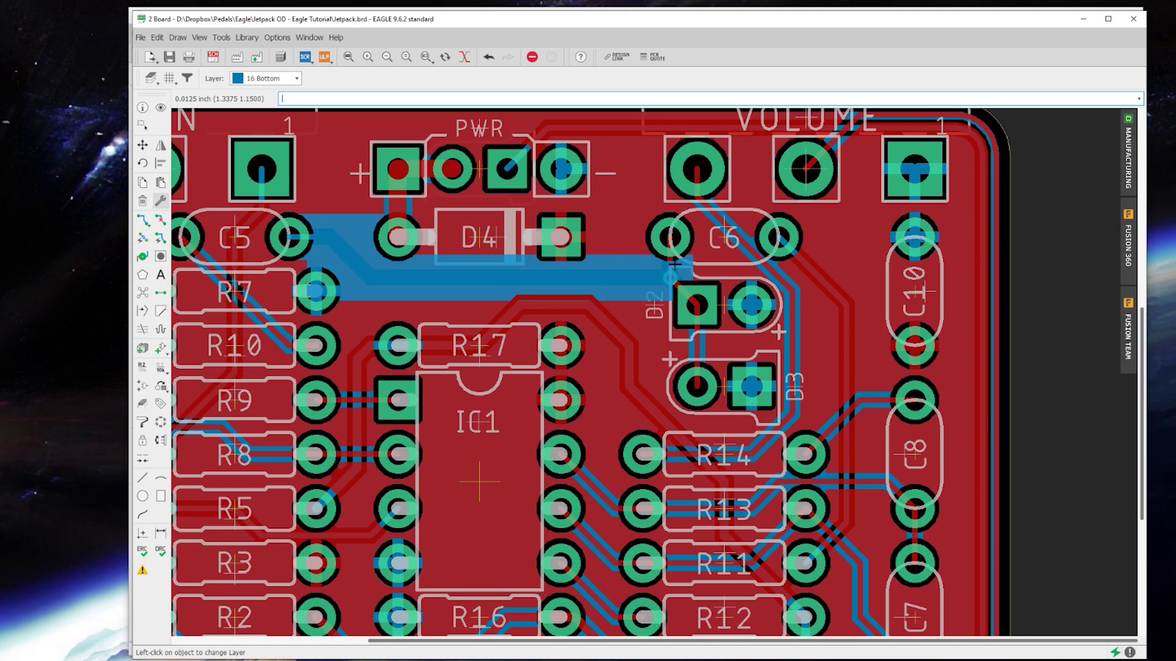
click(682, 290)
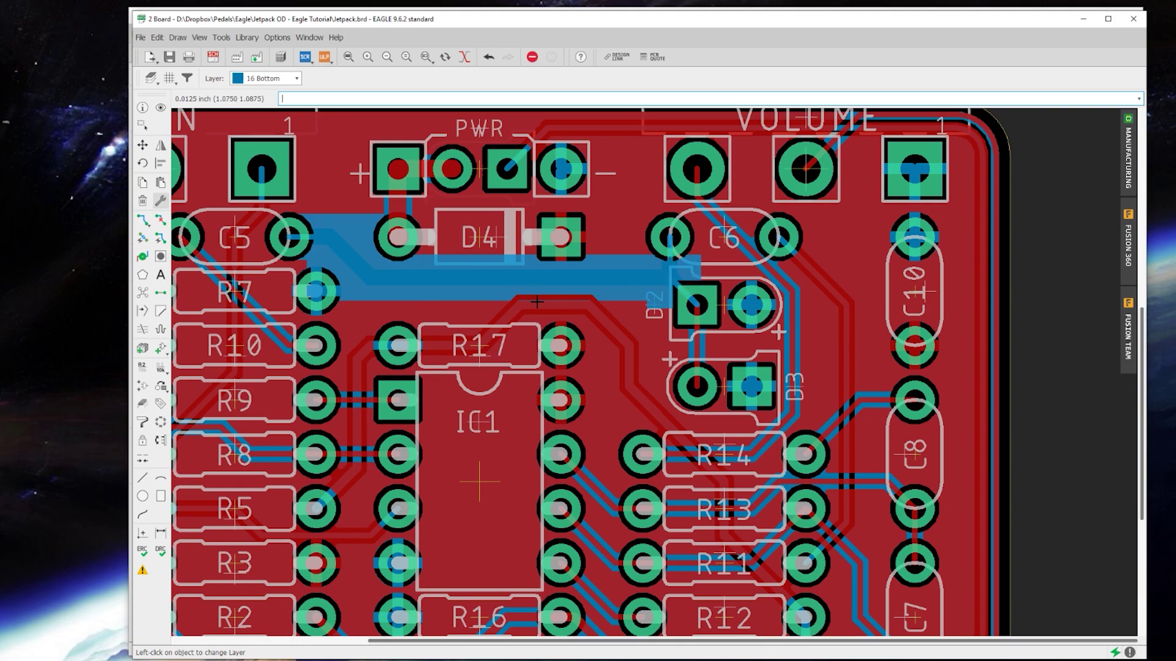
click(143, 297)
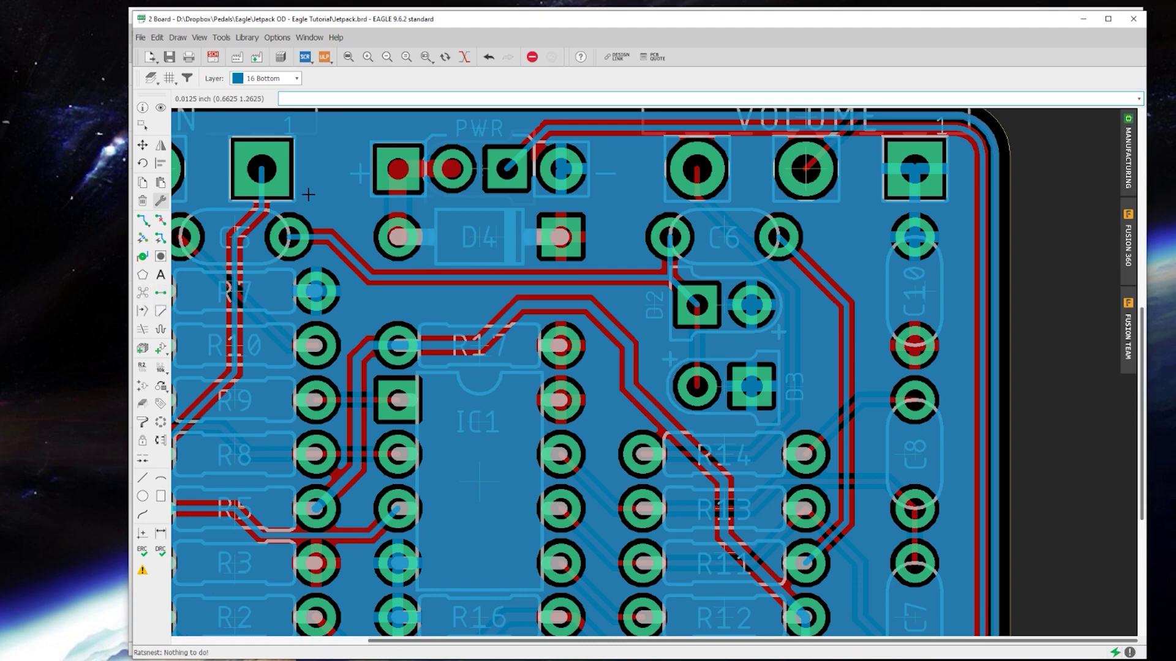
View the whole board with layer 1 Top active, and make 21 tPlace the active layer.
click(354, 62)
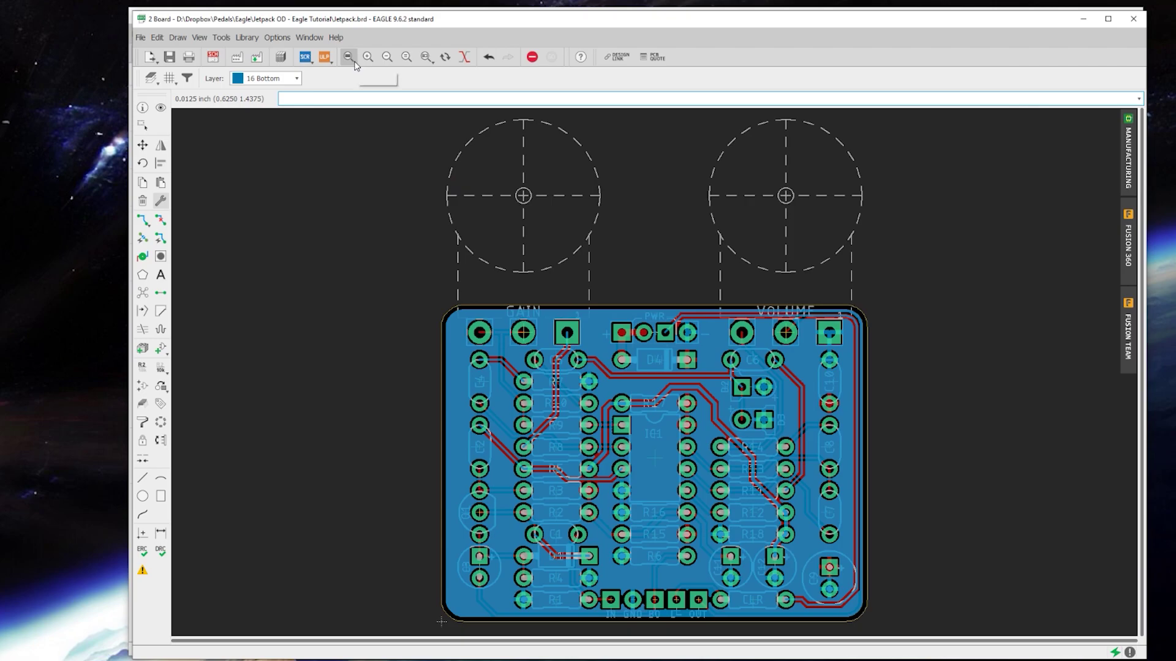
click(269, 79)
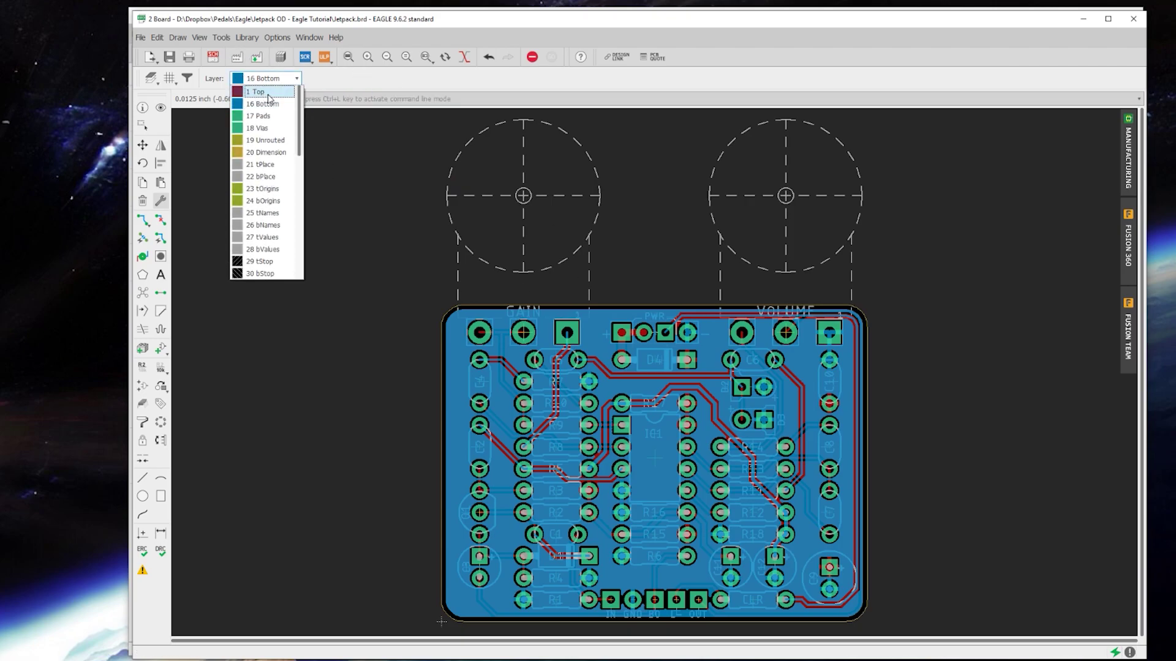
click(268, 92)
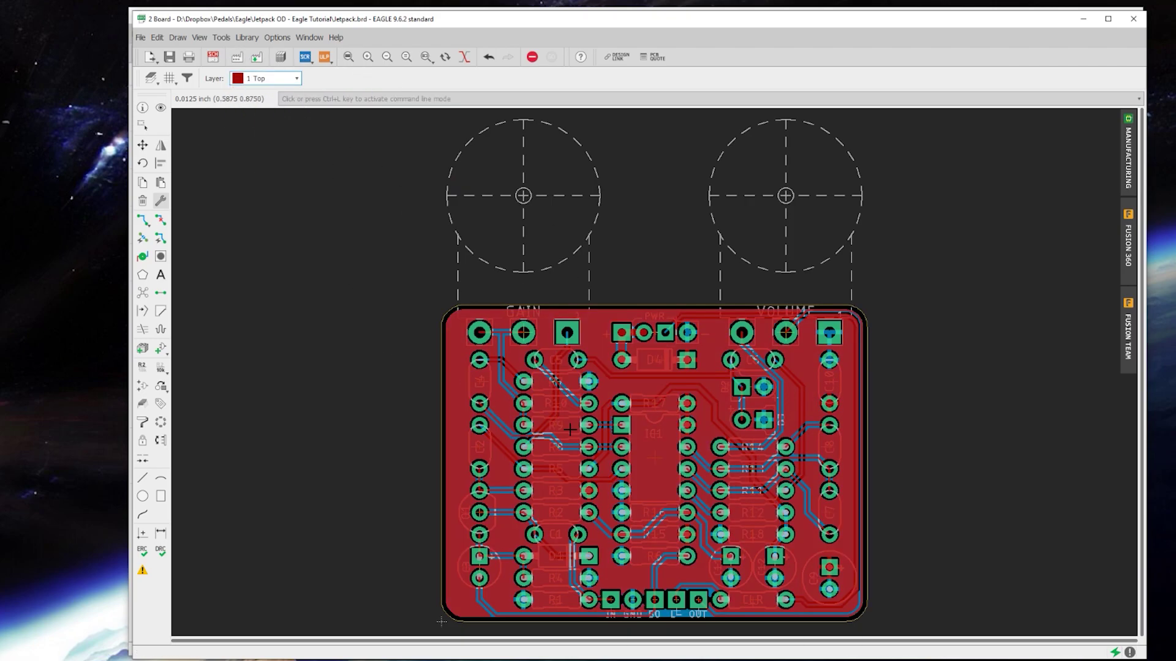
click(284, 79)
click(284, 78)
click(285, 78)
click(286, 168)
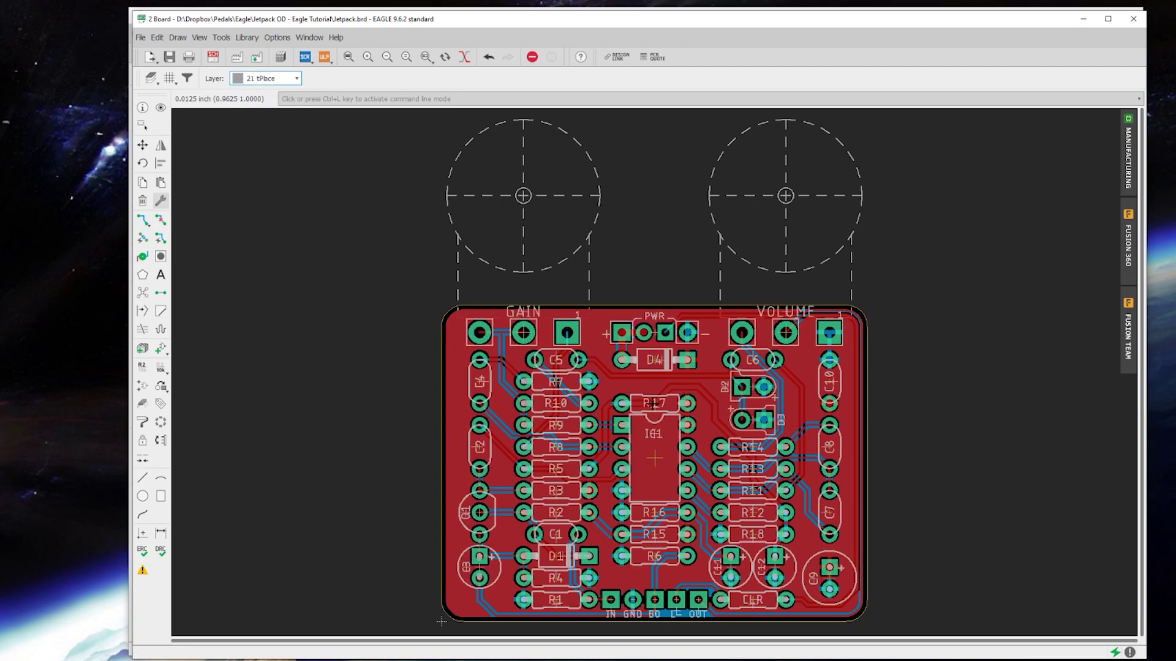
scroll(763, 548, up, 2)
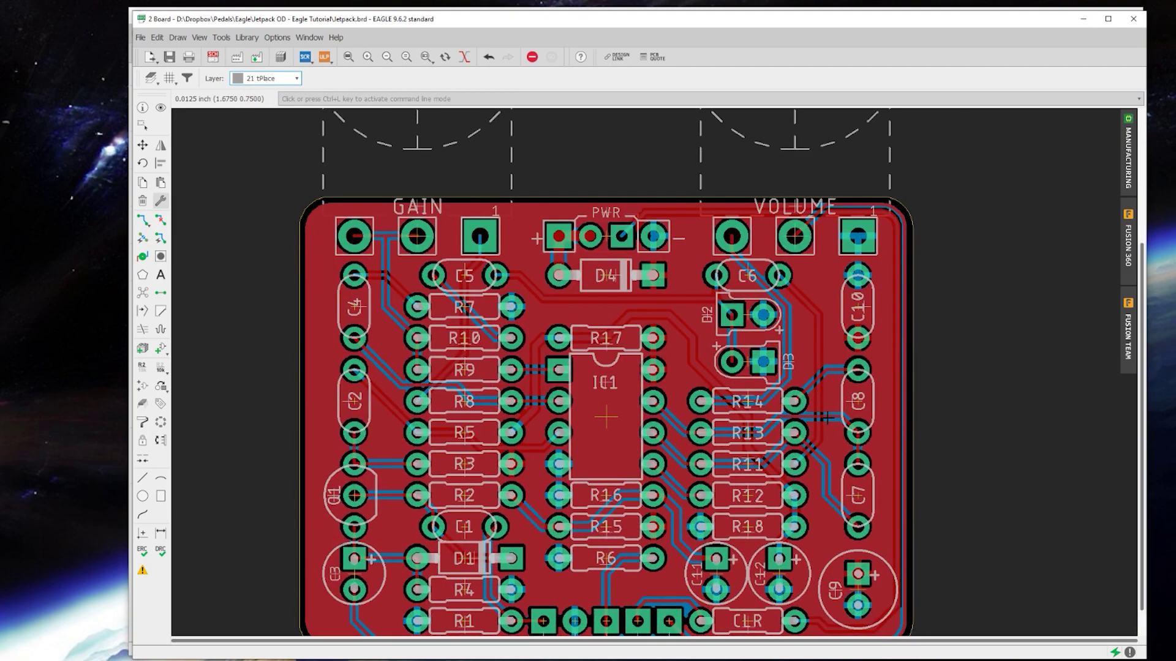
scroll(826, 418, down, 1)
scroll(671, 557, up, 1)
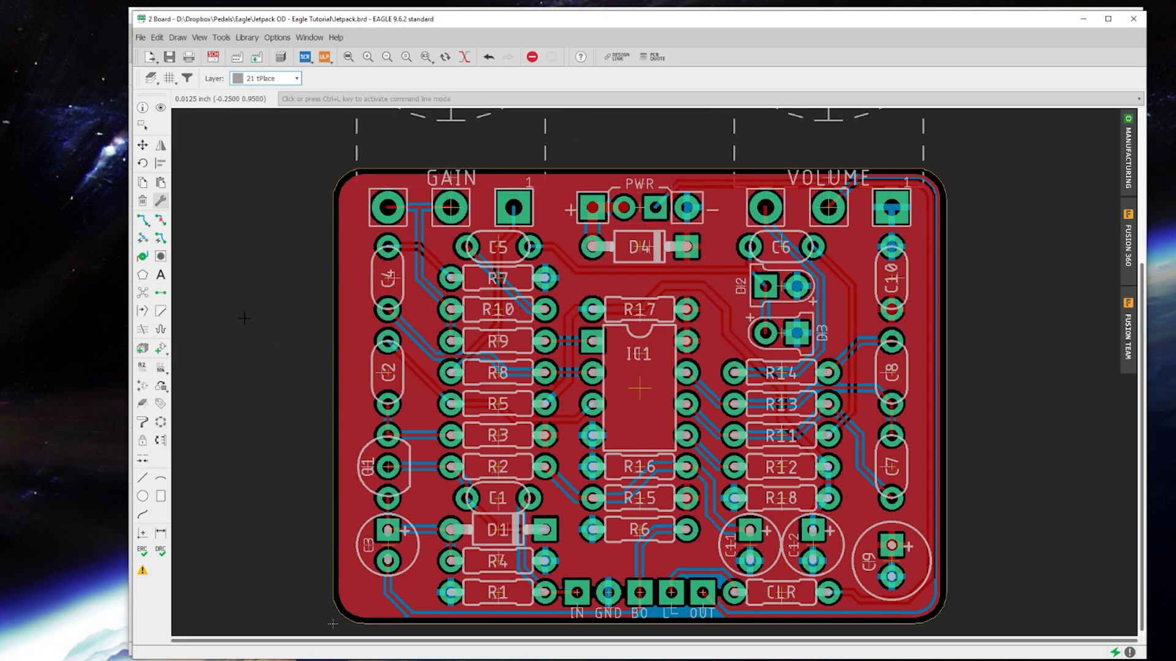
Draw a rectangular outline on 21 tPlace with 0.005 line width around the IN, GND, BO, L- and OUT pads.
click(143, 478)
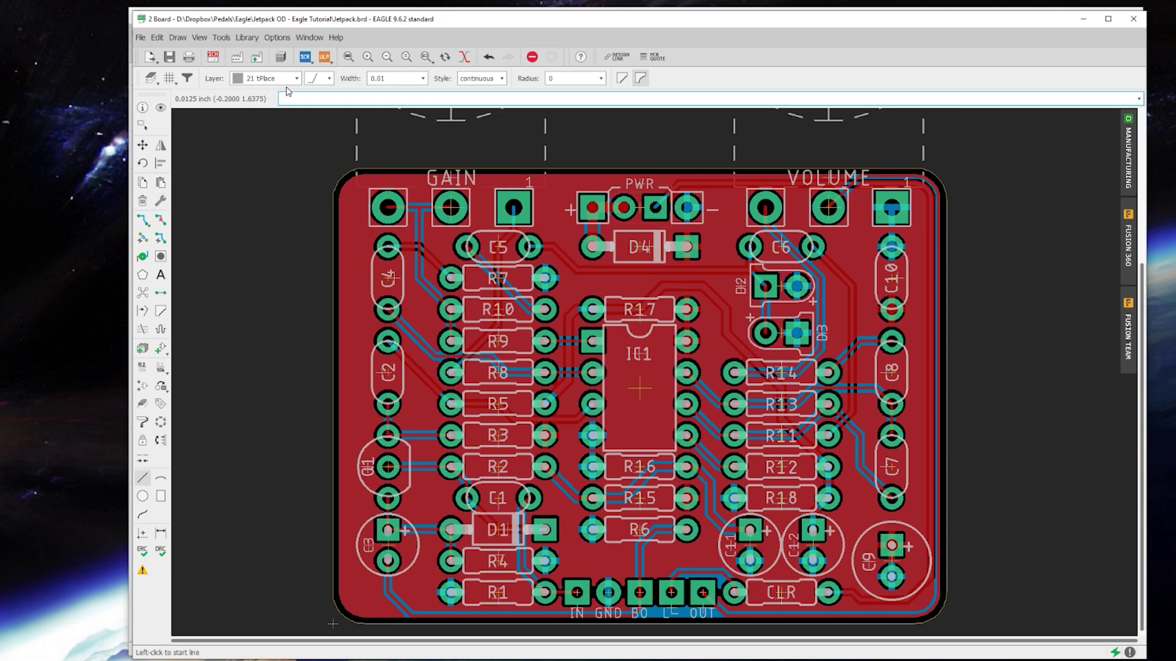
click(422, 78)
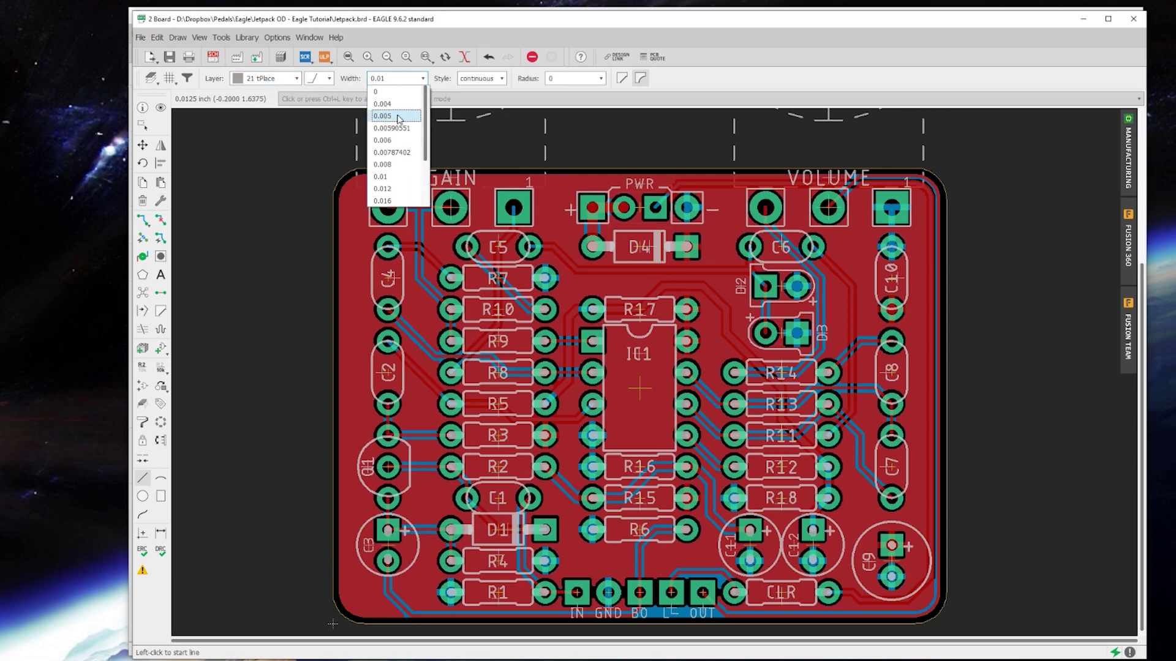
click(398, 116)
scroll(569, 609, up, 10)
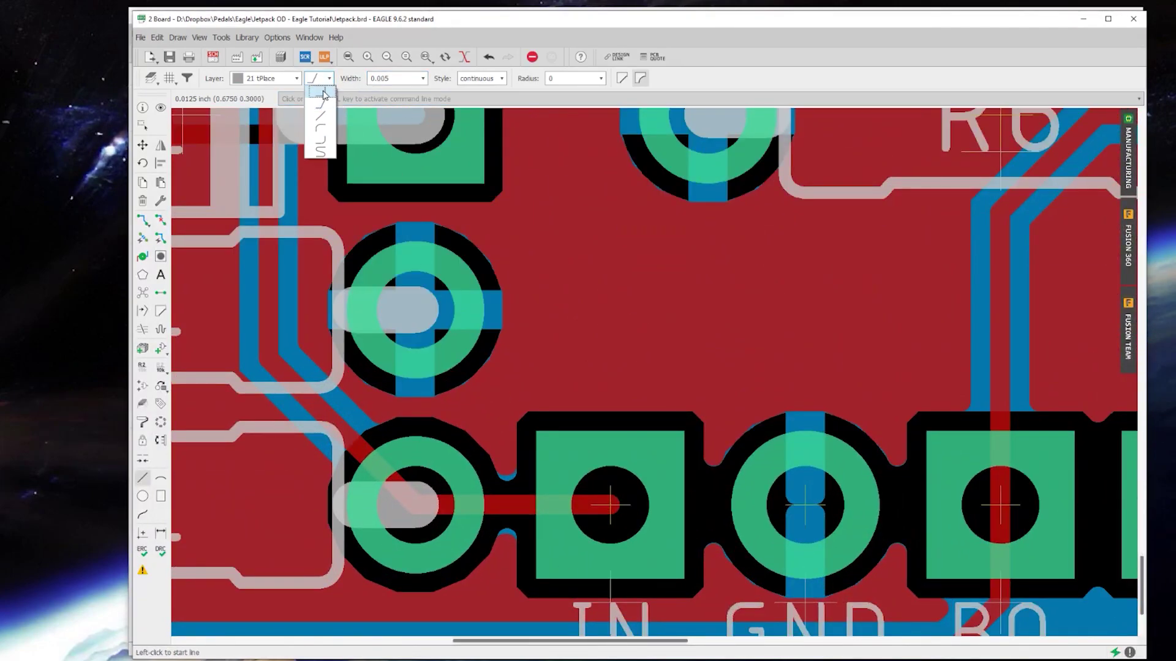
click(319, 92)
click(511, 407)
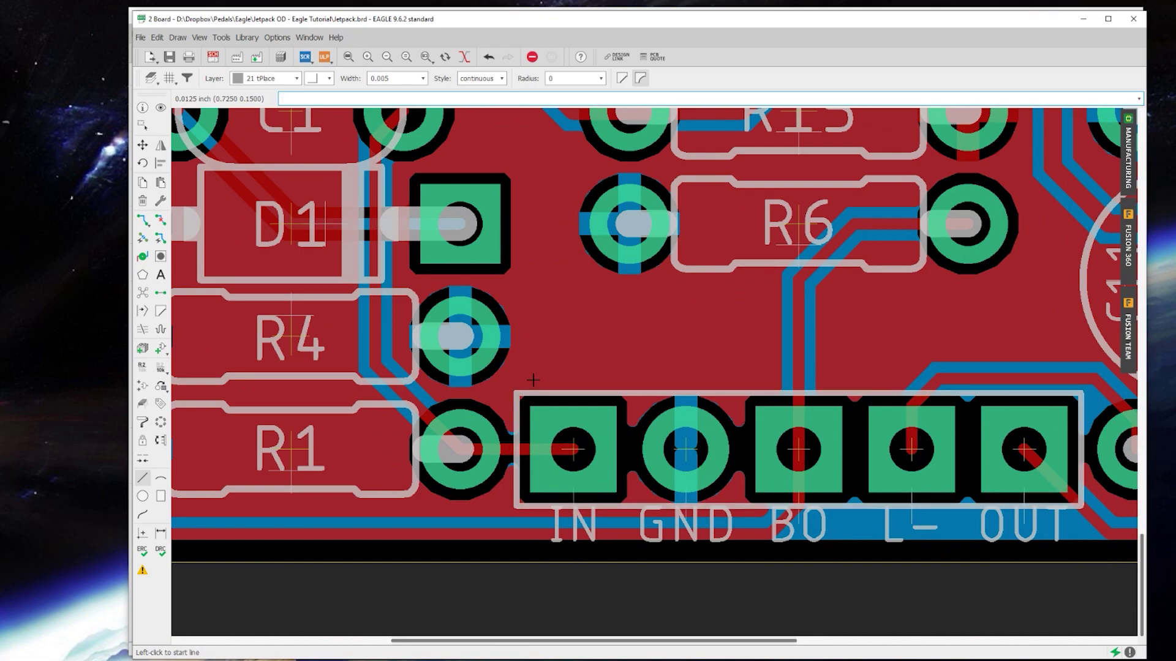
Set the grid to 0.00625 inch and move the IN label above its pad, outside the header outline.
right_click(170, 79)
click(183, 96)
click(143, 145)
scroll(743, 583, up, 3)
click(459, 461)
right_click(459, 460)
click(458, 460)
click(449, 242)
Move the GND, BO, L- and OUT labels above their pads, in line with the IN label.
click(643, 511)
click(643, 242)
click(839, 511)
click(838, 243)
click(1034, 450)
right_click(1034, 450)
click(1034, 450)
click(1034, 243)
scroll(1034, 243, down, 1)
middle_drag(1035, 243, 738, 195)
click(895, 366)
click(899, 142)
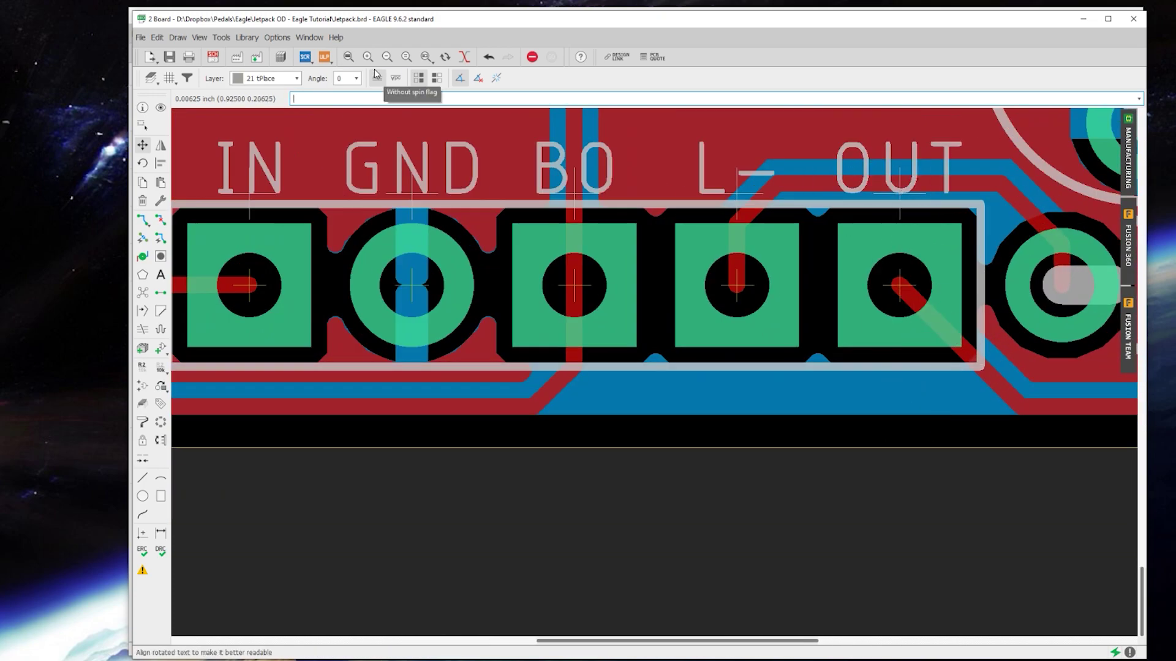
Create the silkscreen text "pcb design by storyboardist" on layer 21 tPlace with size 0.032.
click(348, 56)
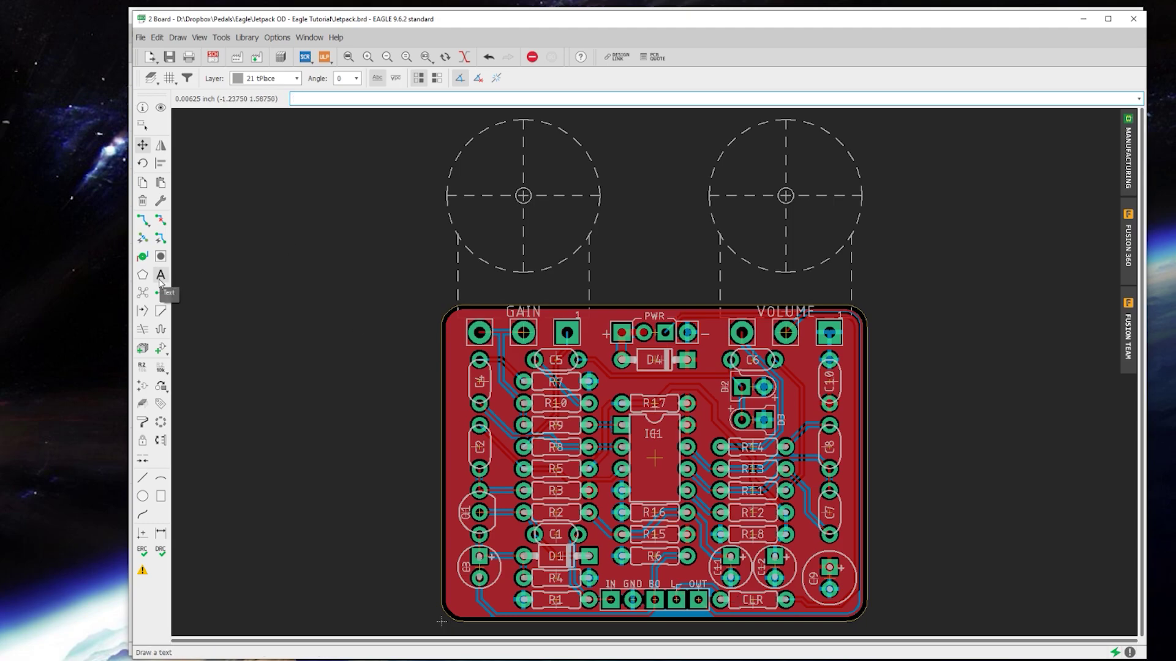
click(160, 277)
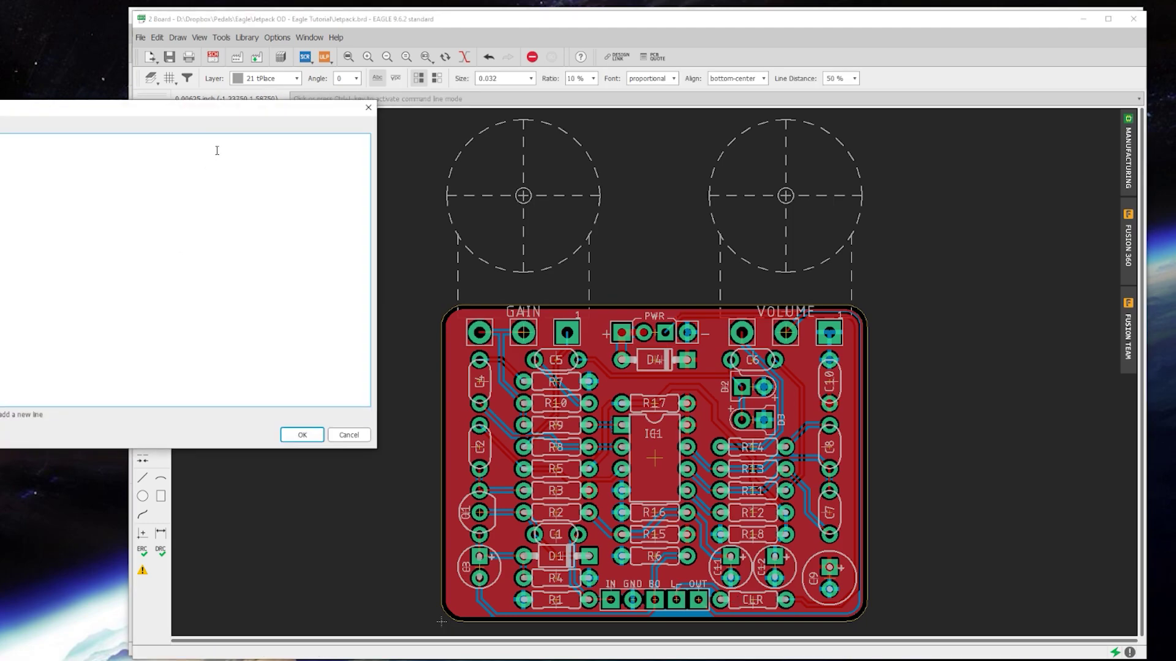
drag(227, 114, 685, 166)
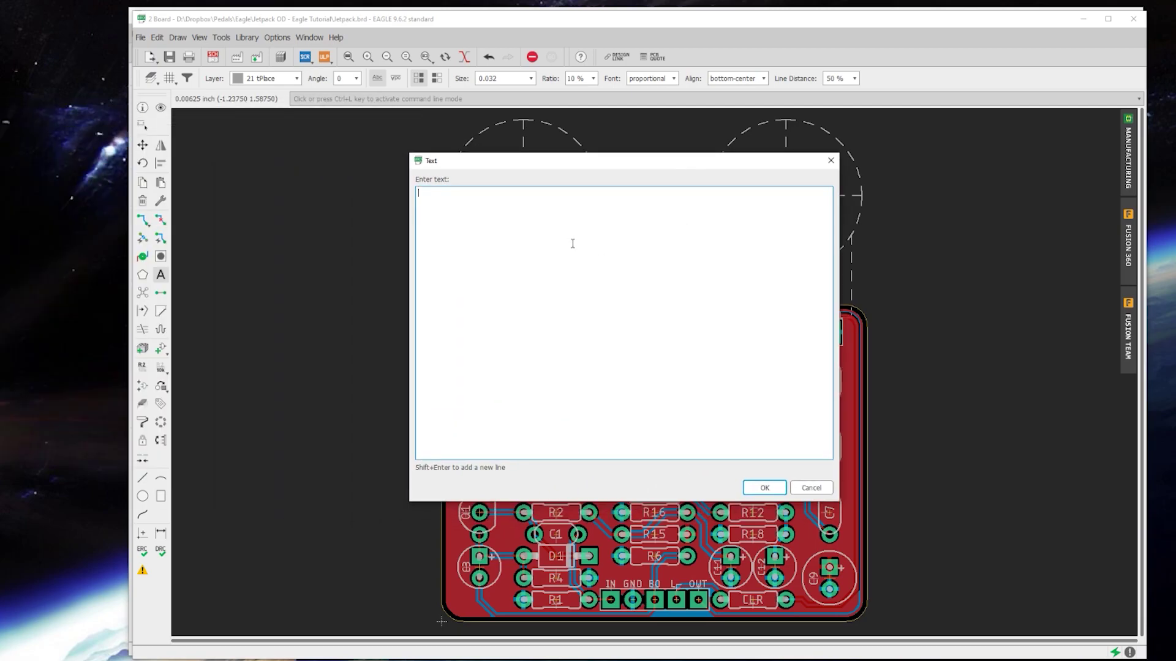
text(pcb design by storyboardist)
key(Return)
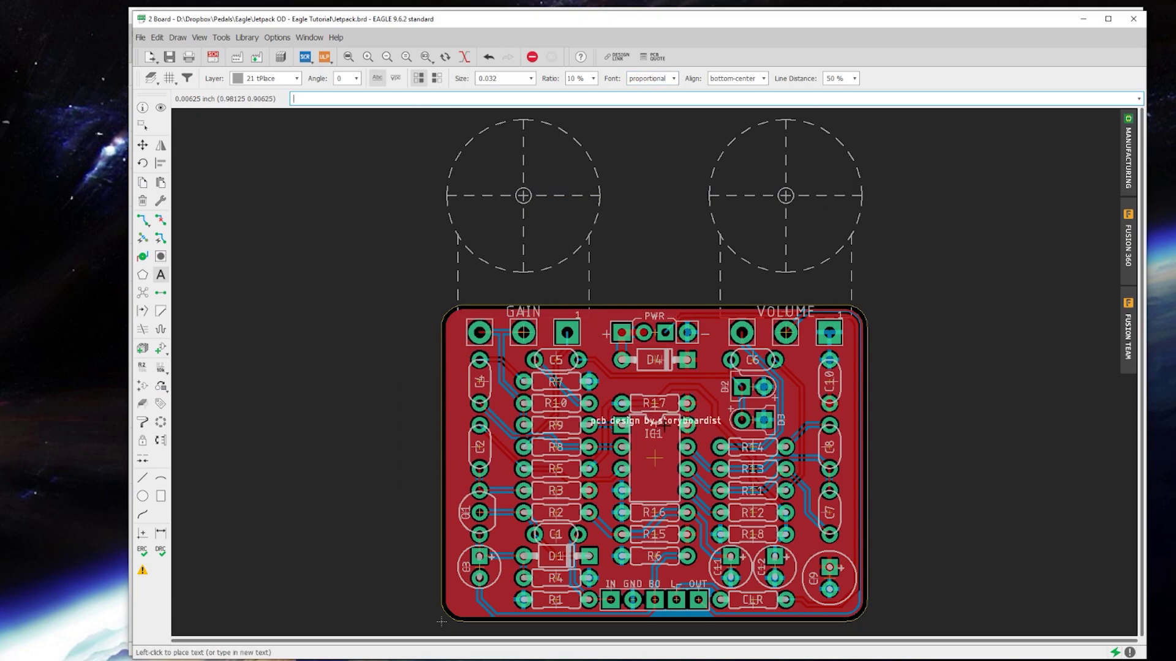
Break the credit text into two lines after "by" and place it centred between D4 and R17.
scroll(573, 244, up, 5)
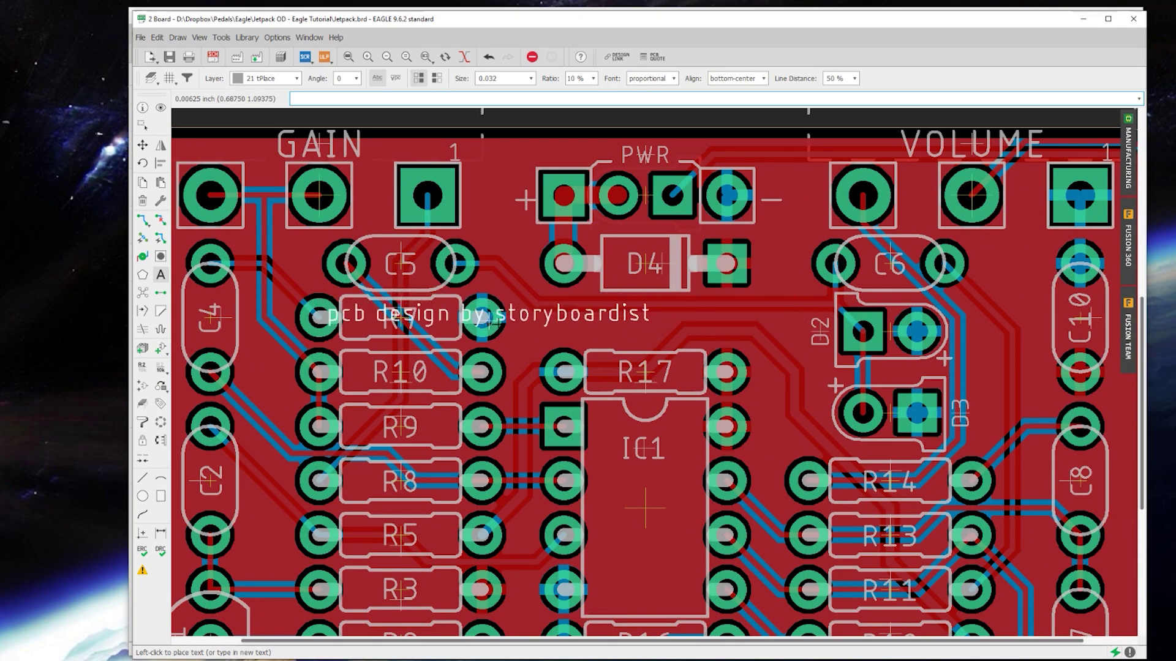
click(627, 319)
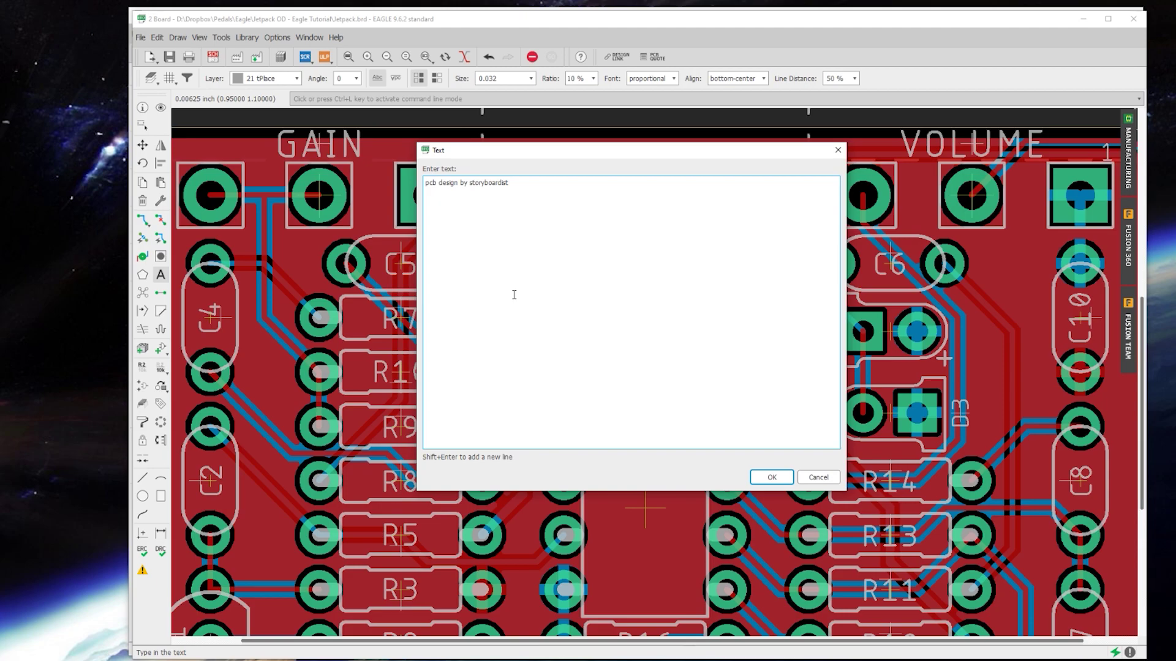
key(Return)
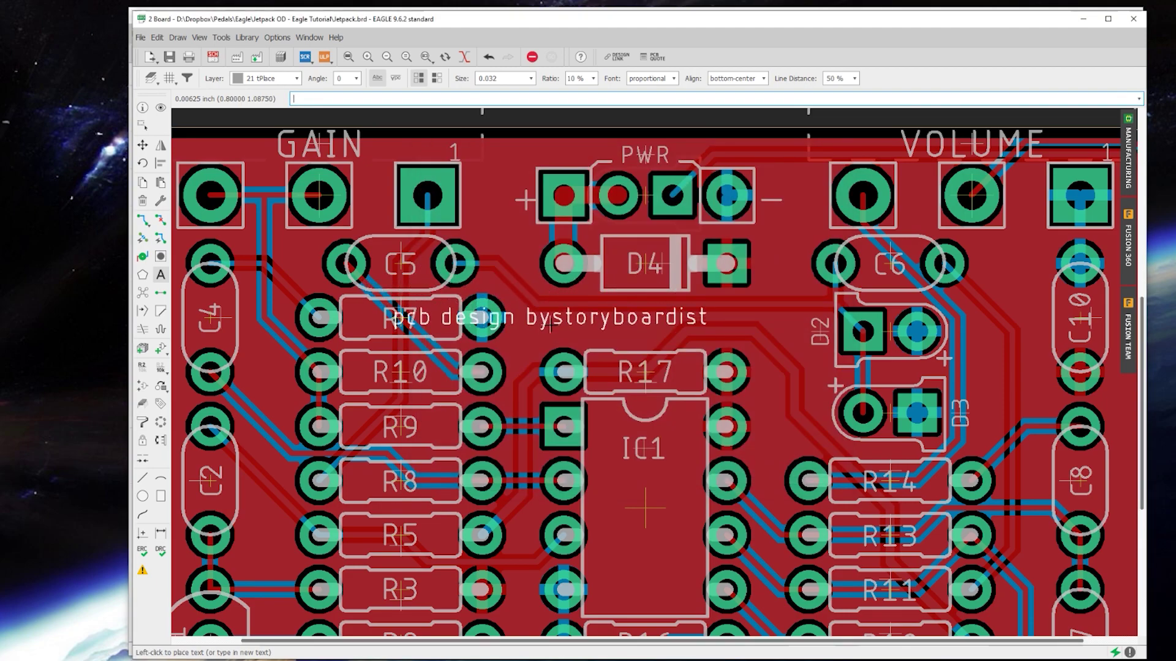
click(550, 325)
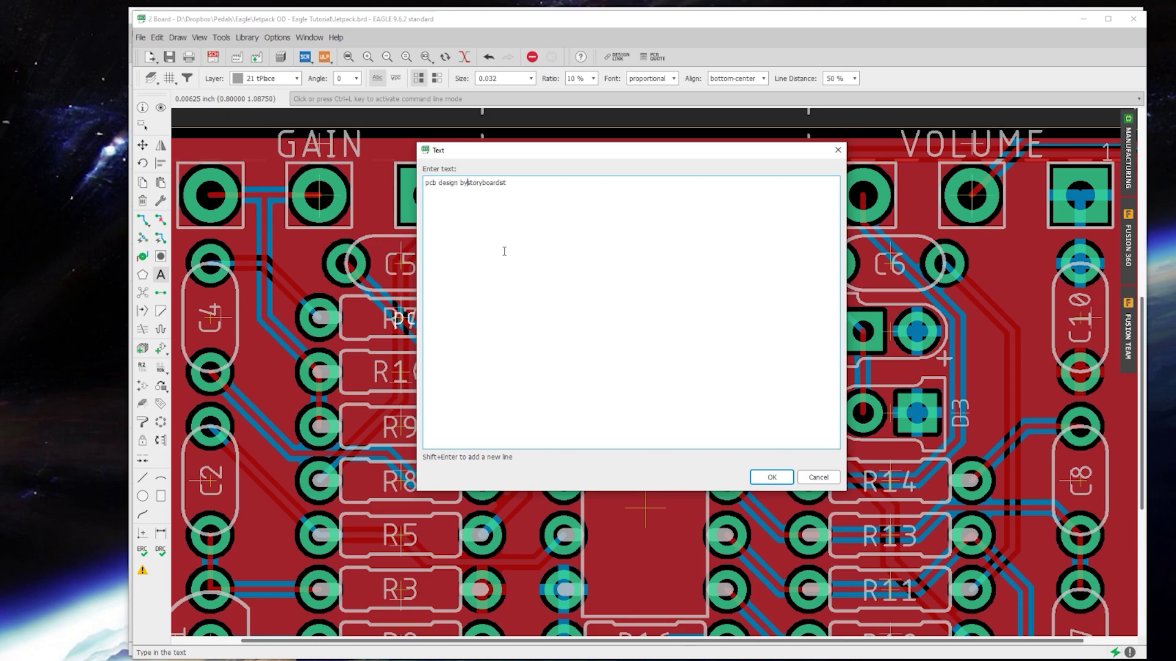
click(772, 477)
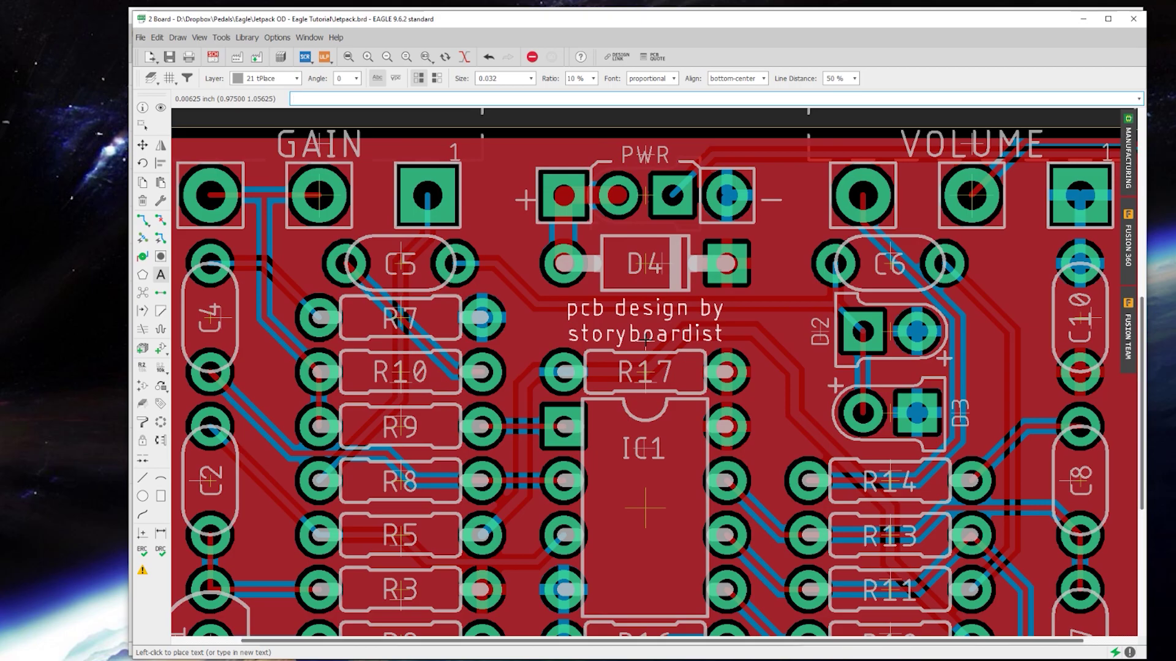
click(349, 56)
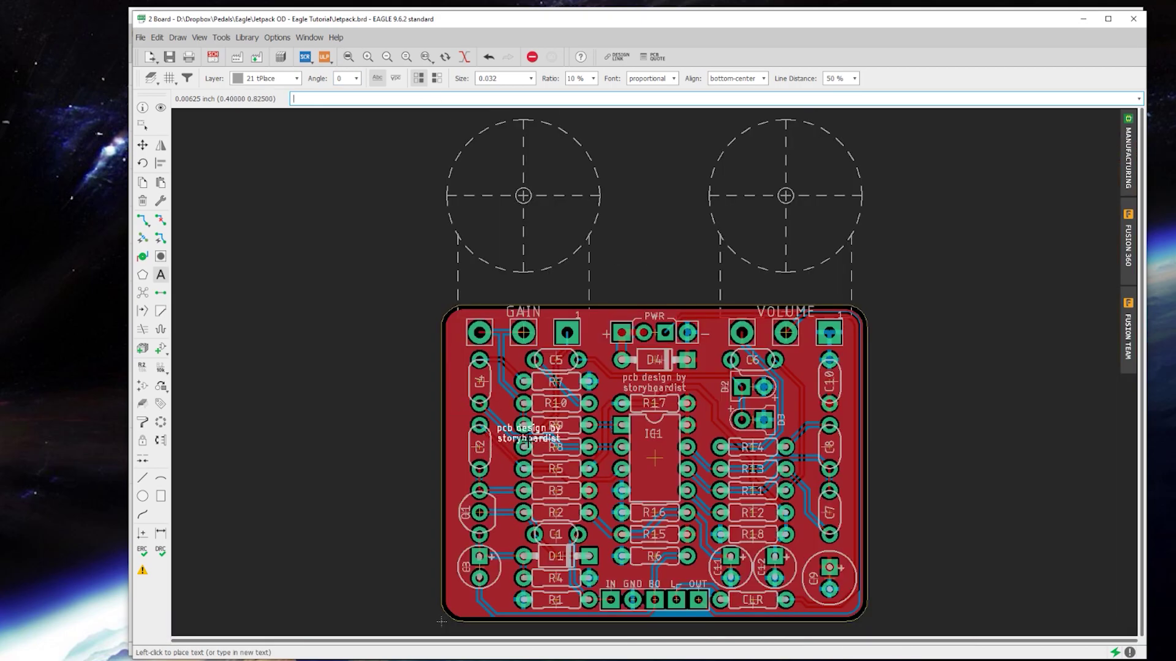
Reduce the text size of the GAIN and VOLUME labels.
click(160, 201)
mouse_move(202, 424)
click(265, 479)
scroll(519, 299, up, 4)
click(520, 298)
click(1048, 271)
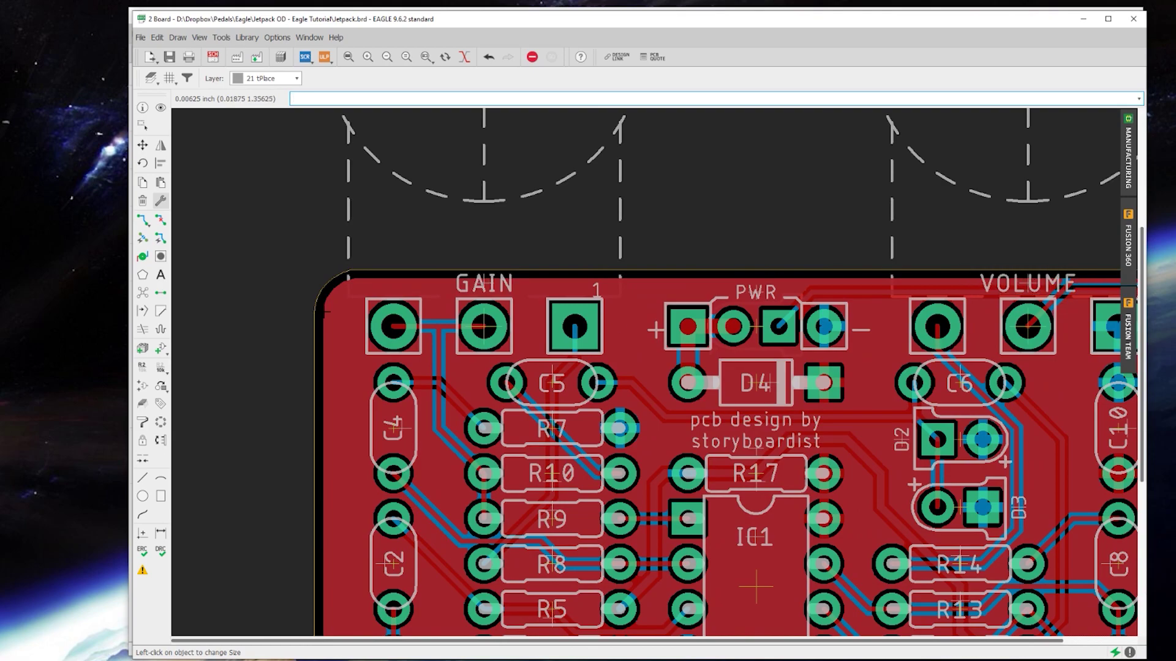
Move the GAIN and VOLUME labels slightly down towards their pads, clear of the board edge.
click(143, 145)
scroll(495, 311, up, 4)
click(471, 254)
click(471, 259)
scroll(473, 300, down, 5)
scroll(957, 295, up, 4)
scroll(958, 295, up, 1)
click(880, 283)
click(879, 289)
Move the PWR label slightly down towards the power pads.
scroll(820, 337, down, 4)
scroll(554, 337, up, 8)
click(633, 283)
click(634, 305)
scroll(603, 361, down, 6)
Space capacitors C11 and C12 slightly further apart below R18 and refresh the ratsnest.
key(alt+F2)
scroll(790, 612, up, 3)
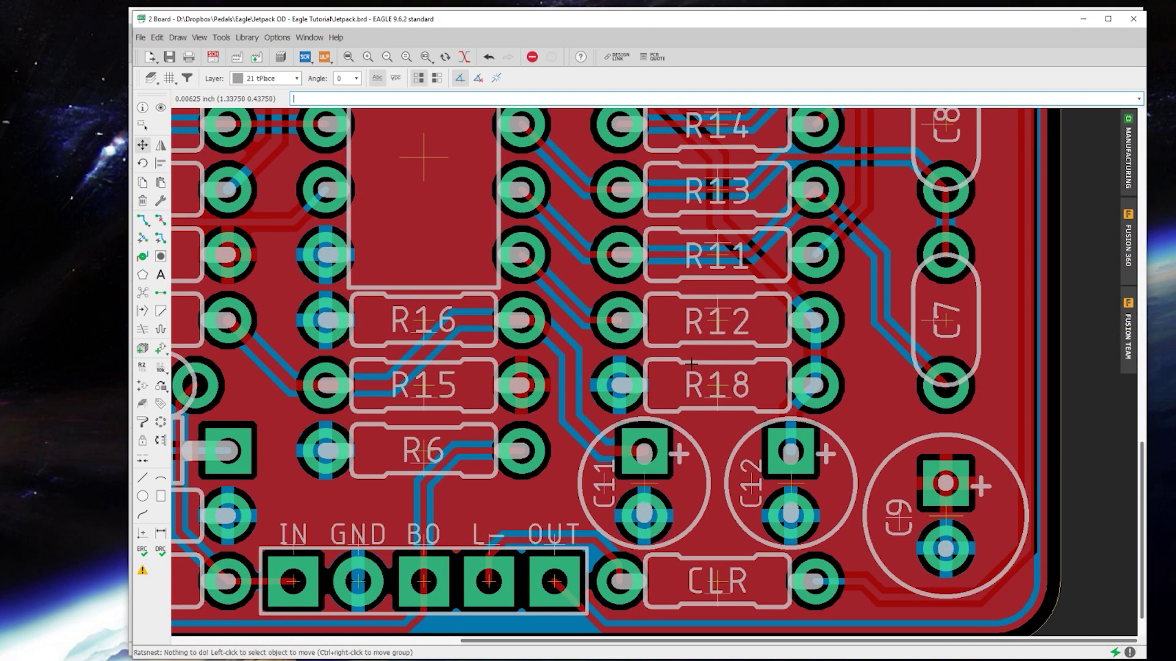
click(142, 293)
scroll(631, 361, down, 4)
scroll(366, 508, up, 4)
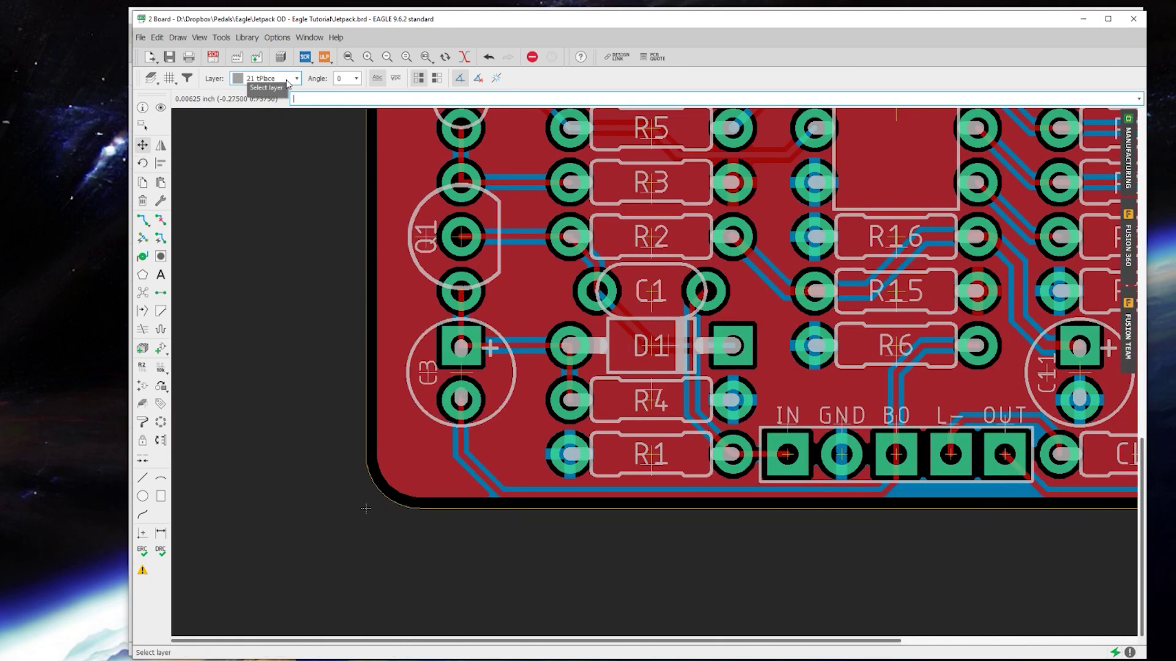
Set the grid to 0.025 inch and move C3 down so its positive pad sits midway between D1 and R4.
right_click(169, 77)
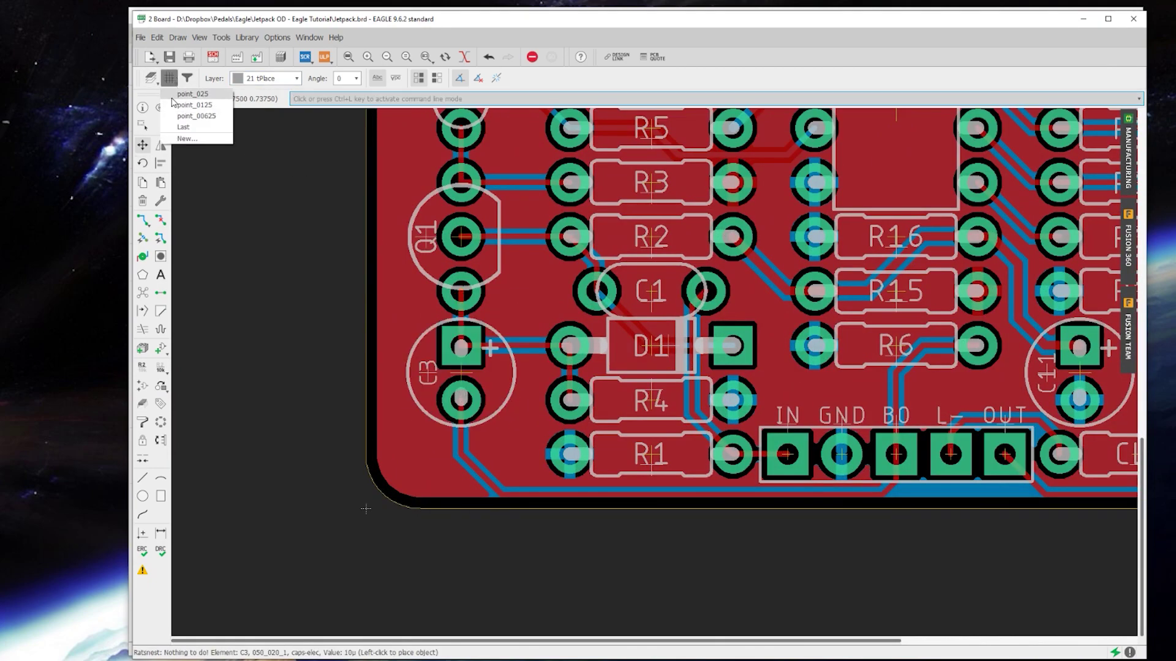
click(183, 95)
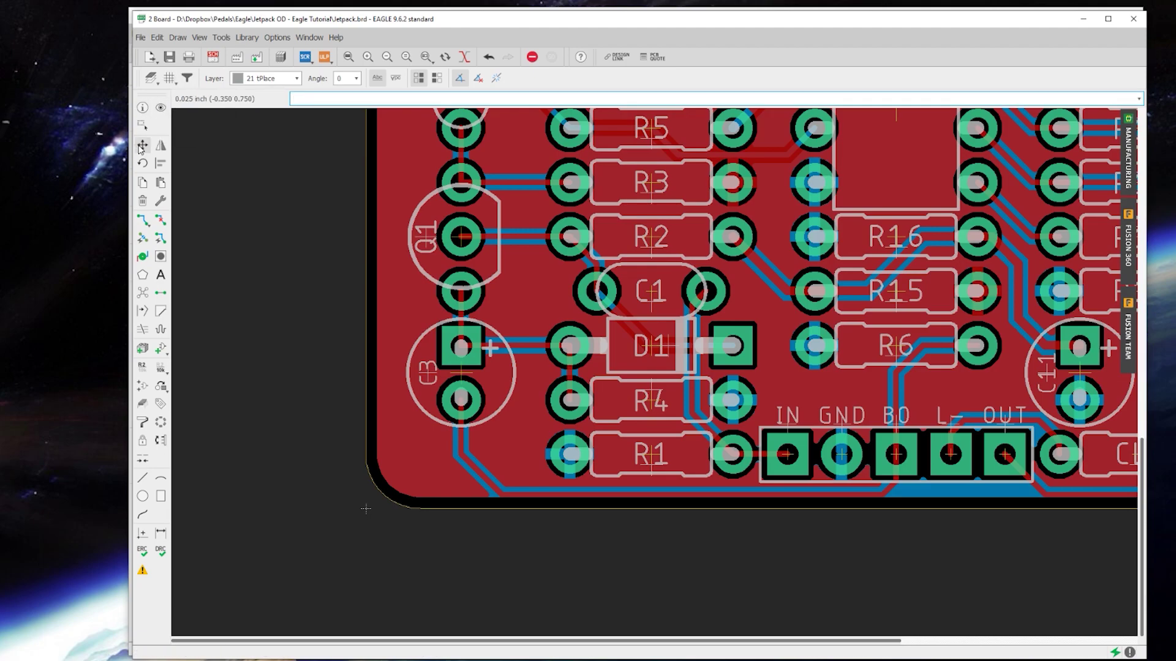
scroll(444, 391, up, 3)
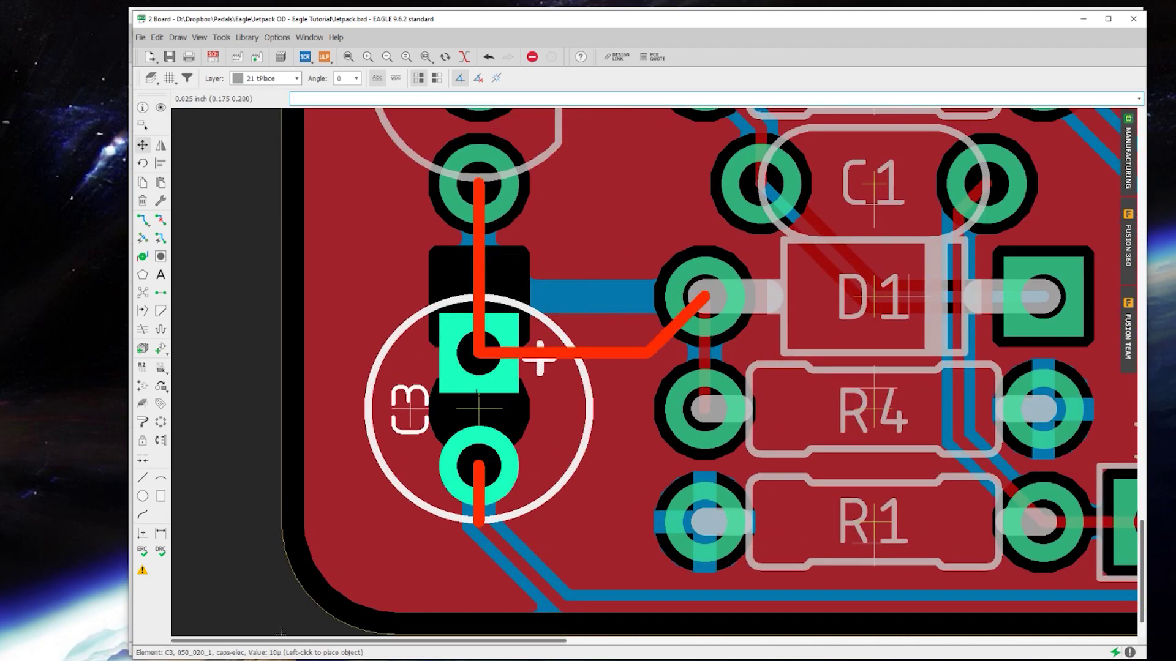
click(479, 408)
Reshape the traces from C3's positive pad to D1 and from D1 to R4, and refresh the ratsnest.
click(572, 353)
click(572, 297)
click(518, 310)
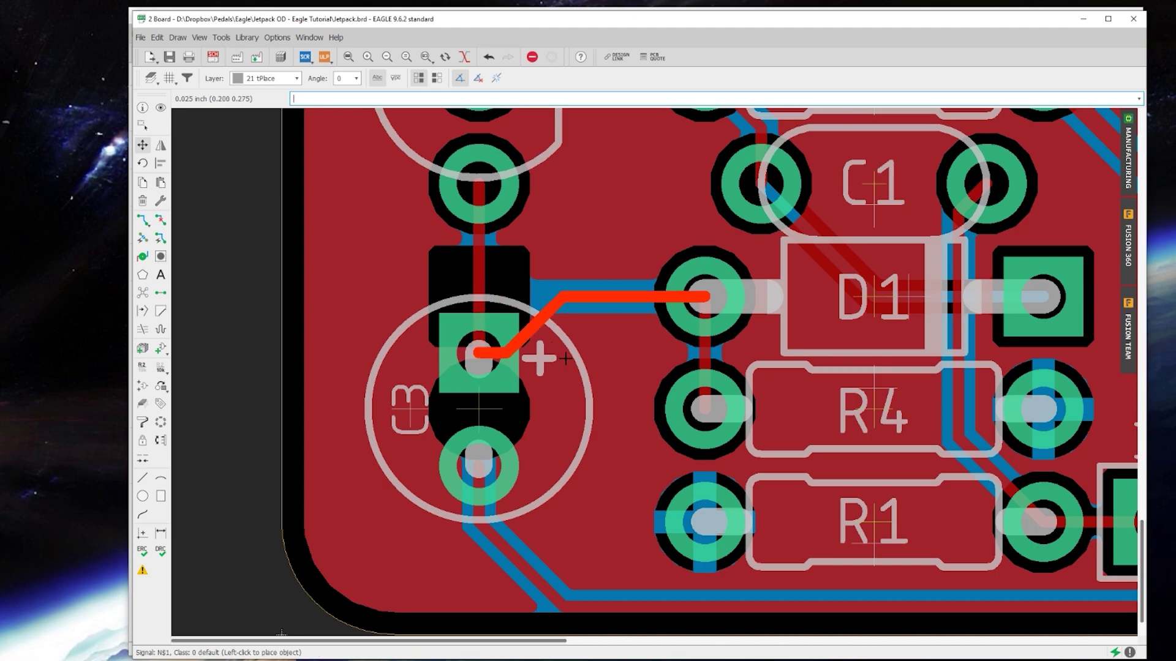
click(654, 356)
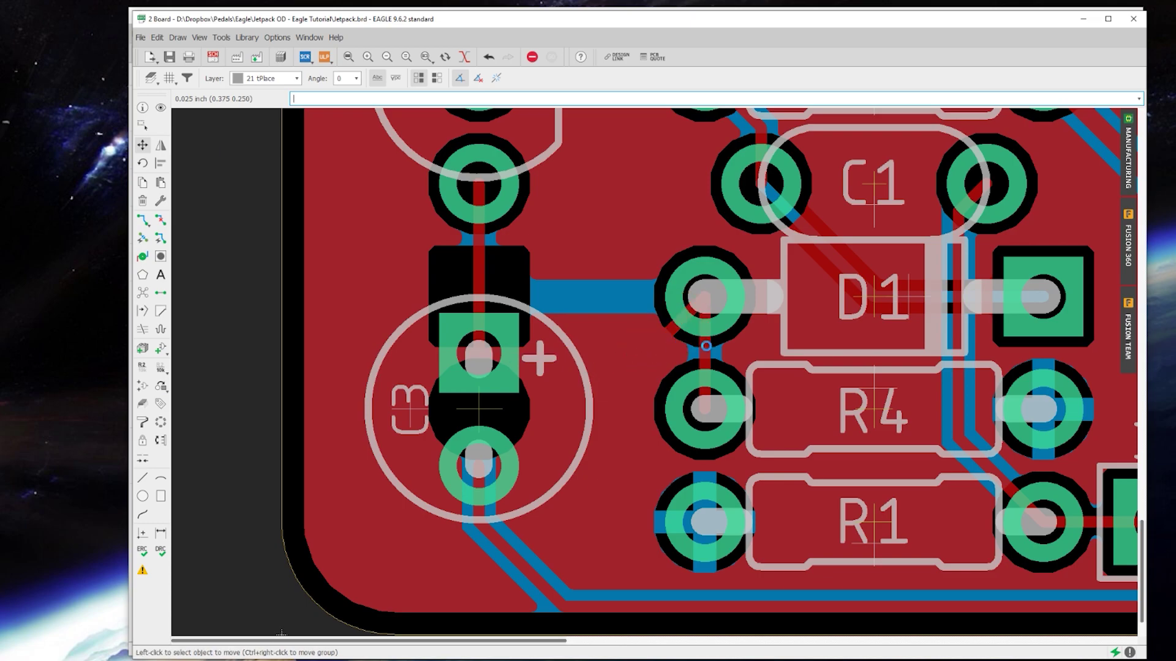
click(705, 346)
click(654, 347)
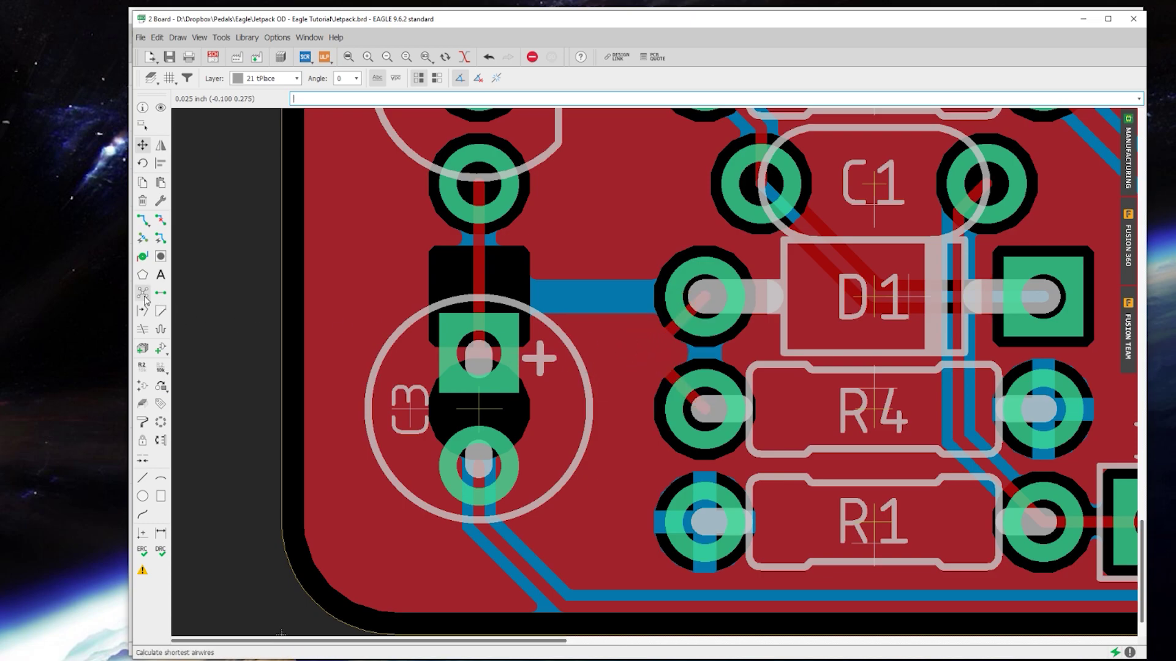
click(143, 293)
Examine the whole board for component spacing, label placement and trace routing.
scroll(643, 318, down, 8)
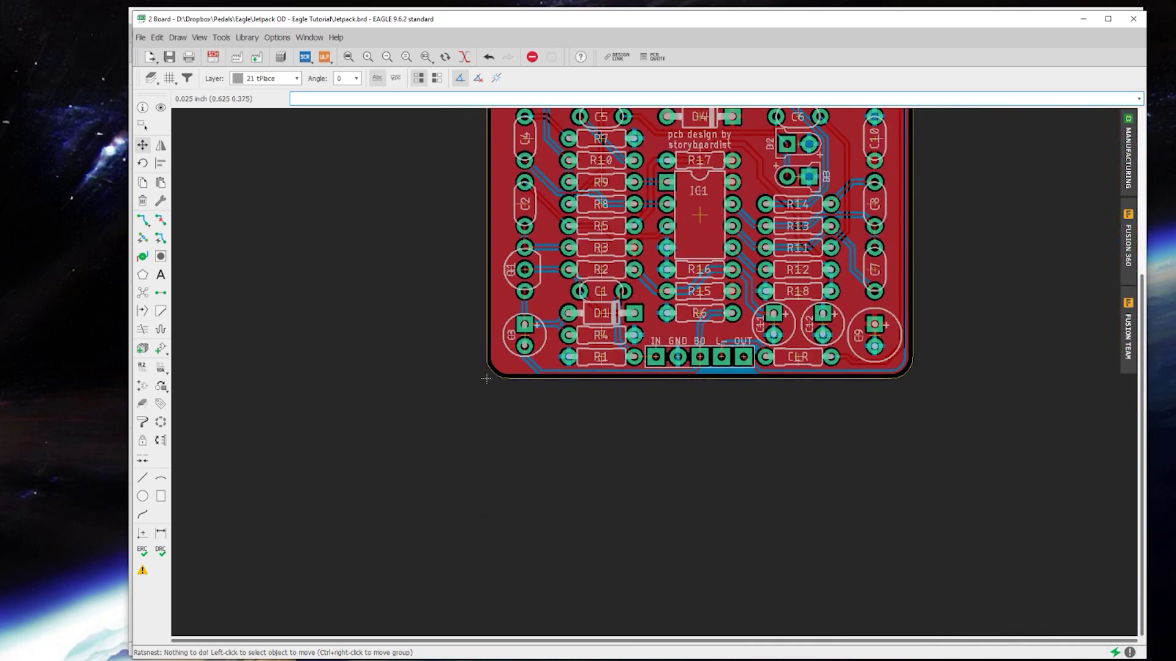
scroll(468, 395, up, 3)
scroll(543, 338, down, 6)
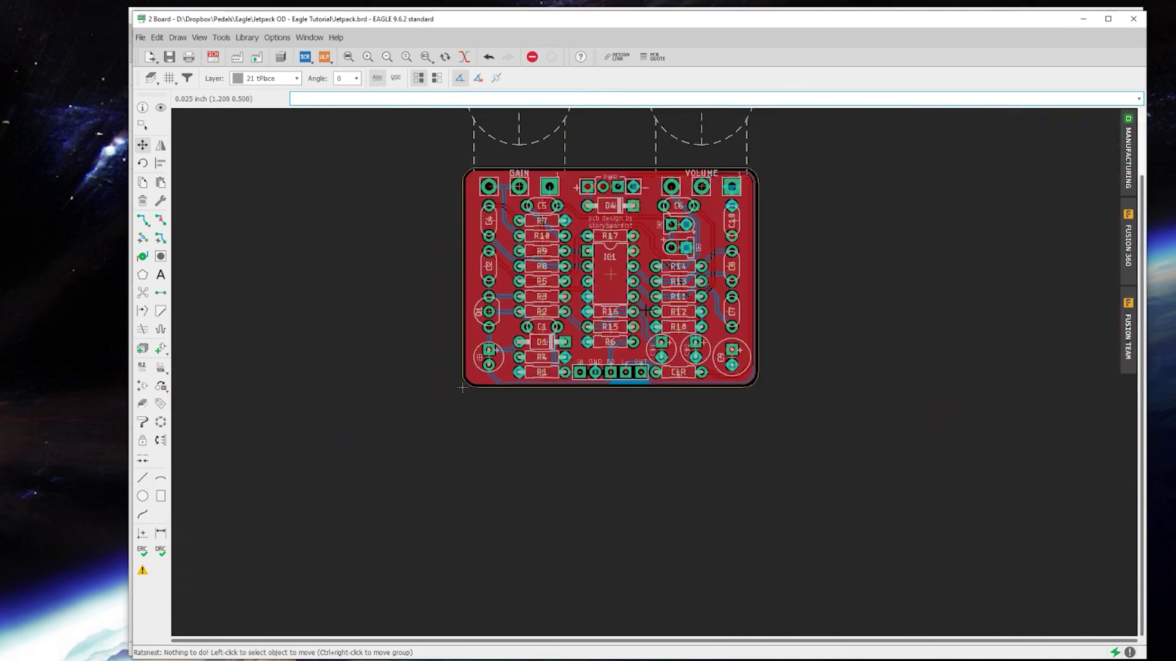
scroll(652, 294, up, 4)
click(349, 58)
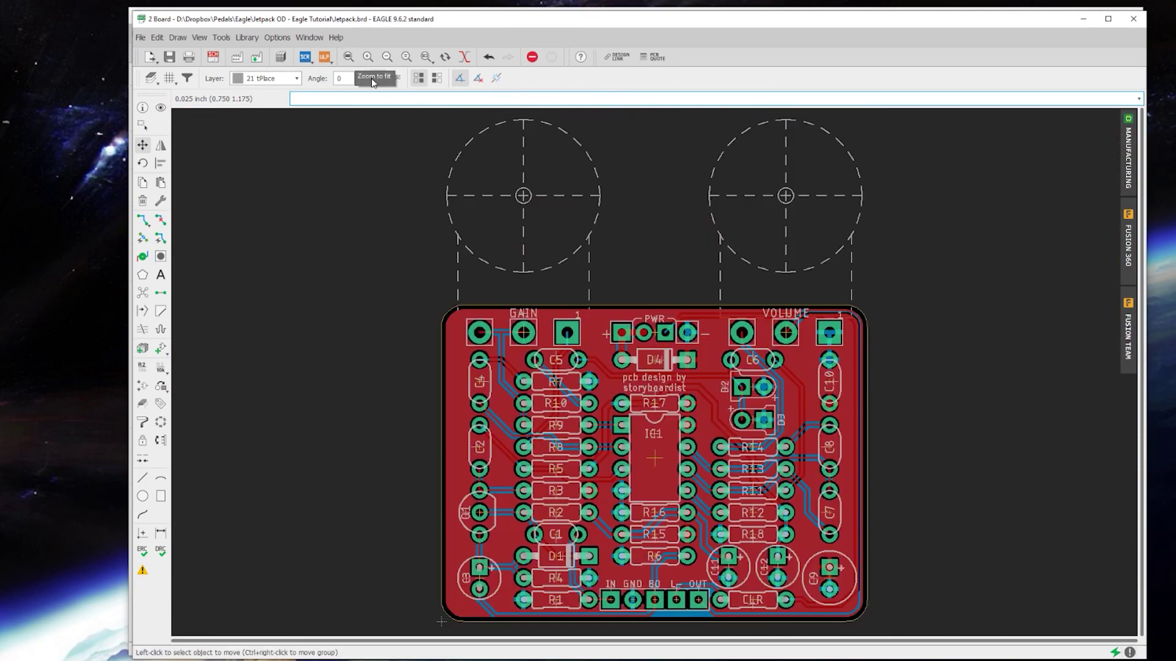
scroll(735, 487, up, 1)
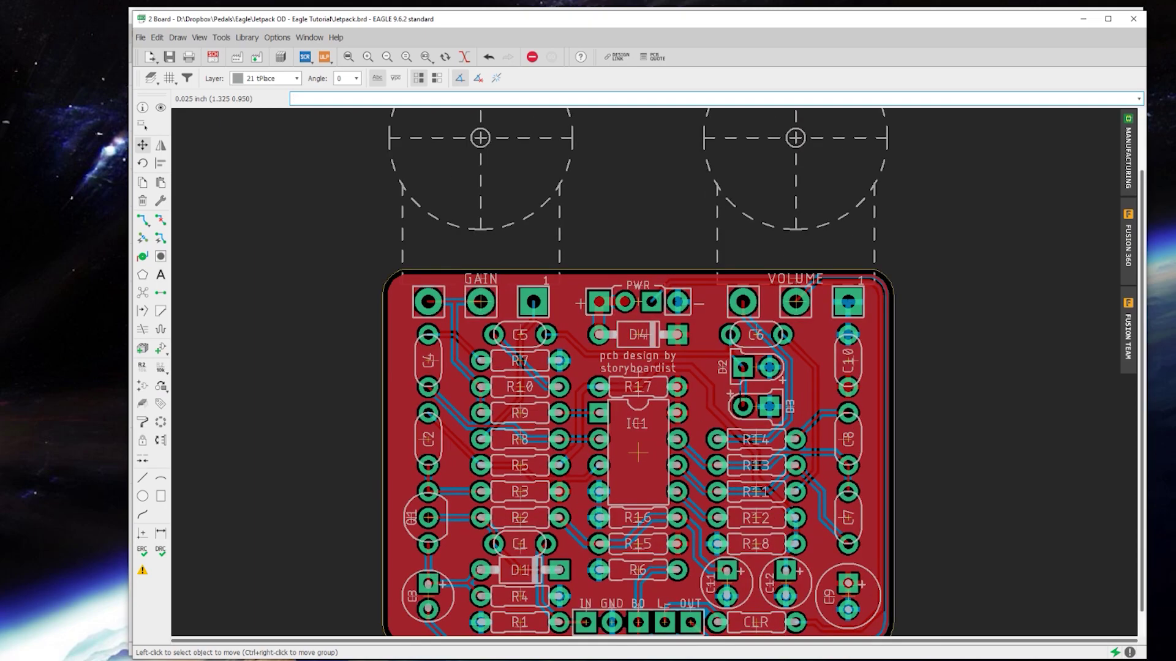
scroll(737, 400, down, 3)
scroll(697, 532, up, 4)
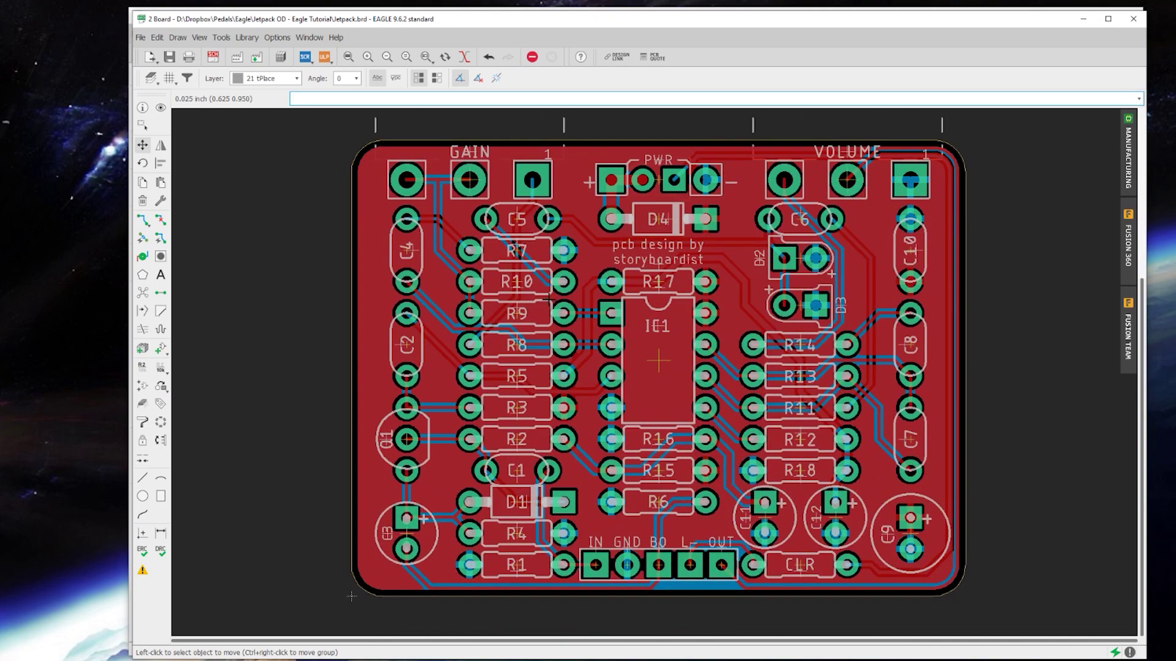